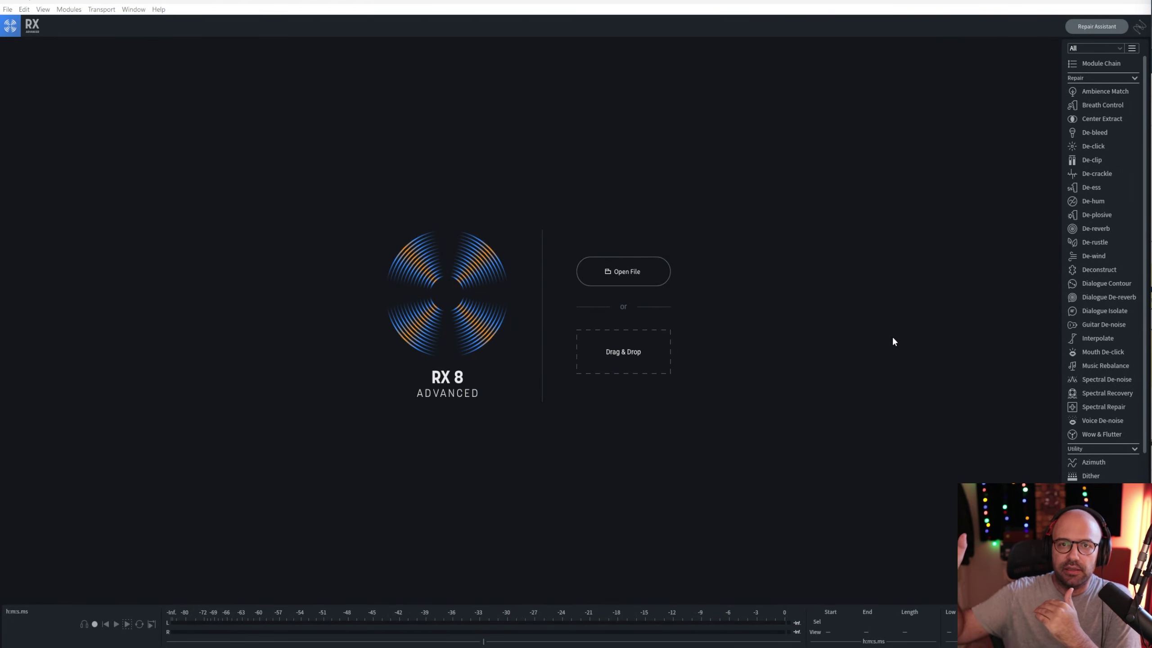
# Load Beat.wav from the drill folder into the audio editor and select its entire length.
pyautogui.hotkey('alt', 'Tab')
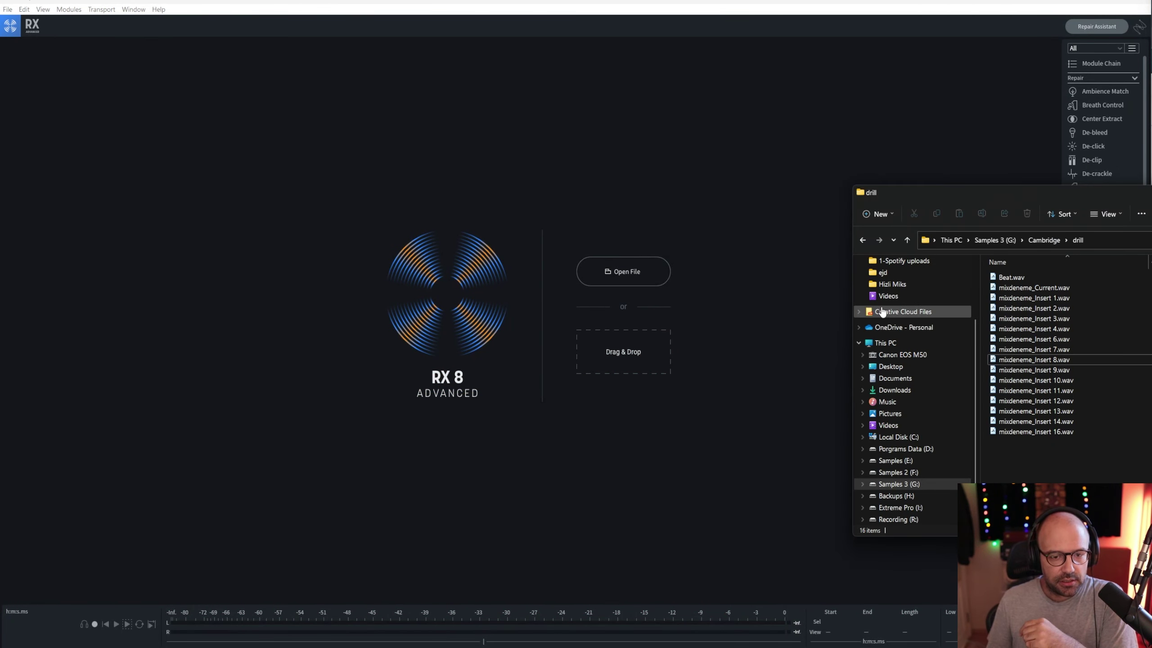
pyautogui.moveTo(1012, 277)
pyautogui.mouseDown()
pyautogui.moveTo(797, 329)
pyautogui.moveTo(480, 343)
pyautogui.mouseUp()
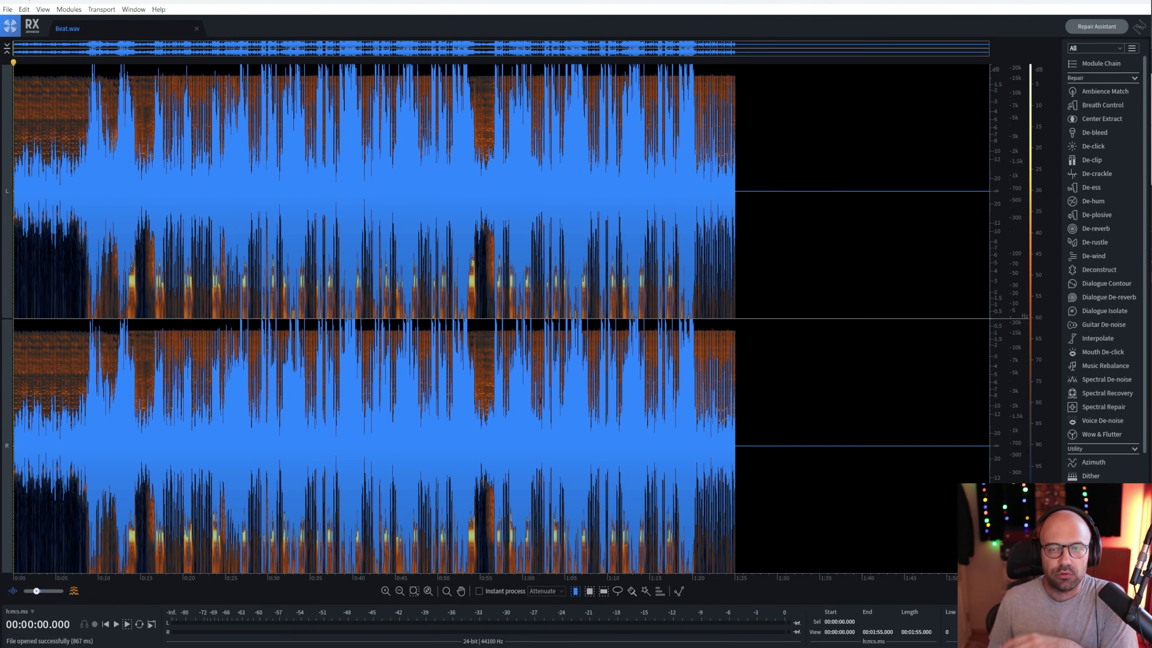
pyautogui.hotkey('ctrl', 'a')
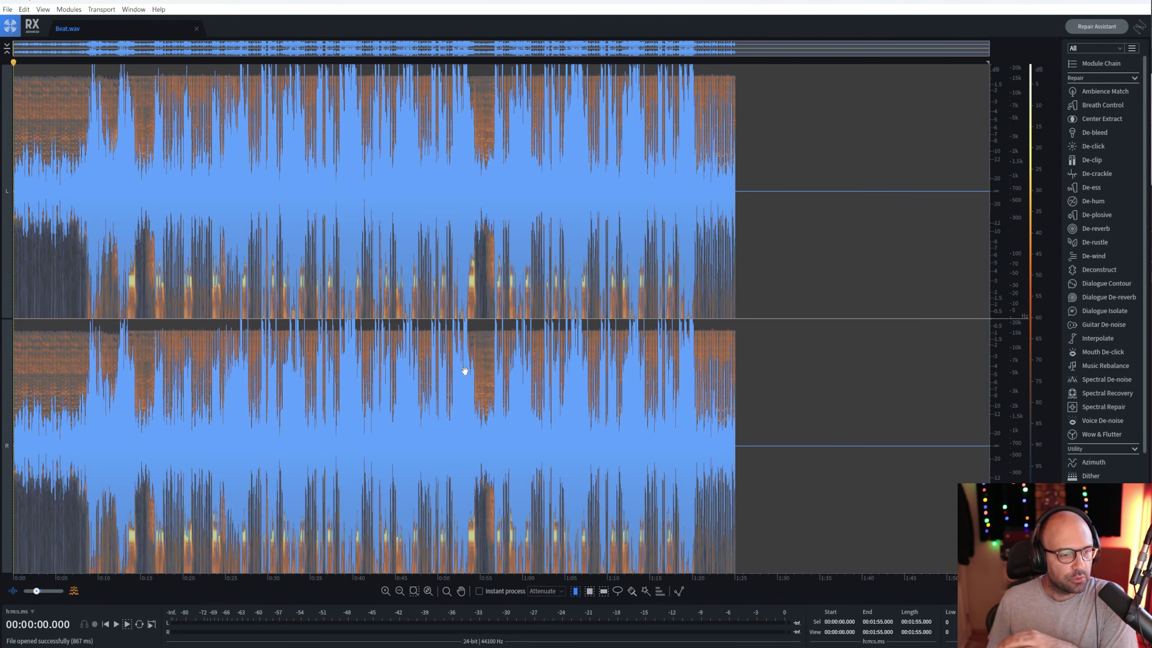
pyautogui.click(325, 357)
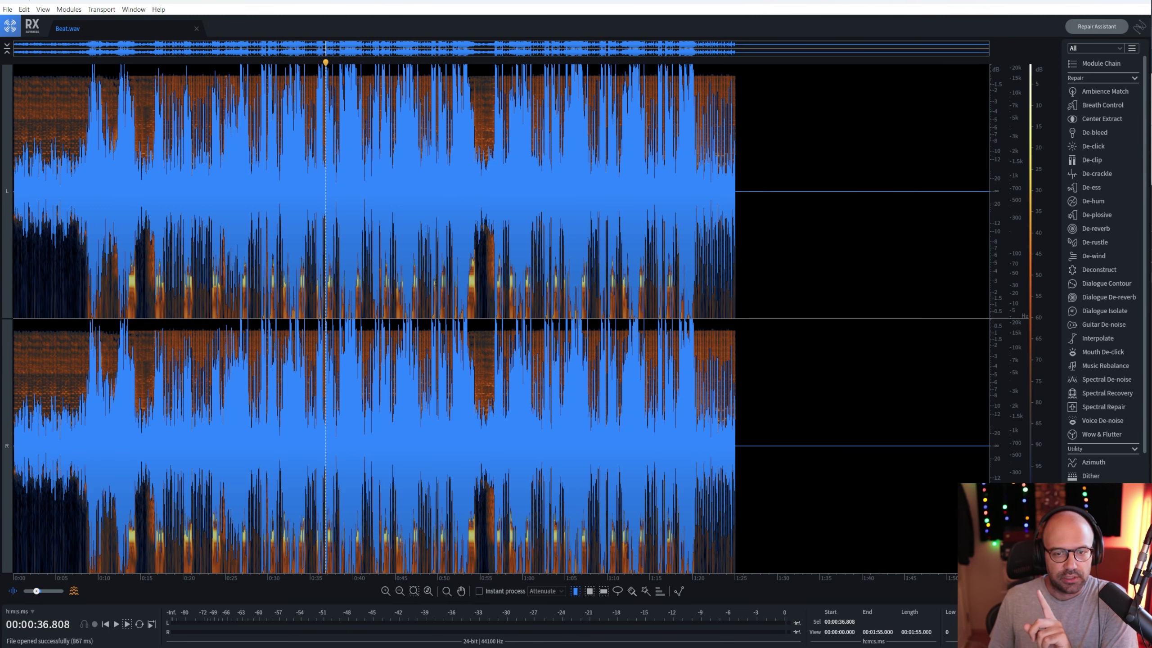
pyautogui.hotkey('ctrl', 'a')
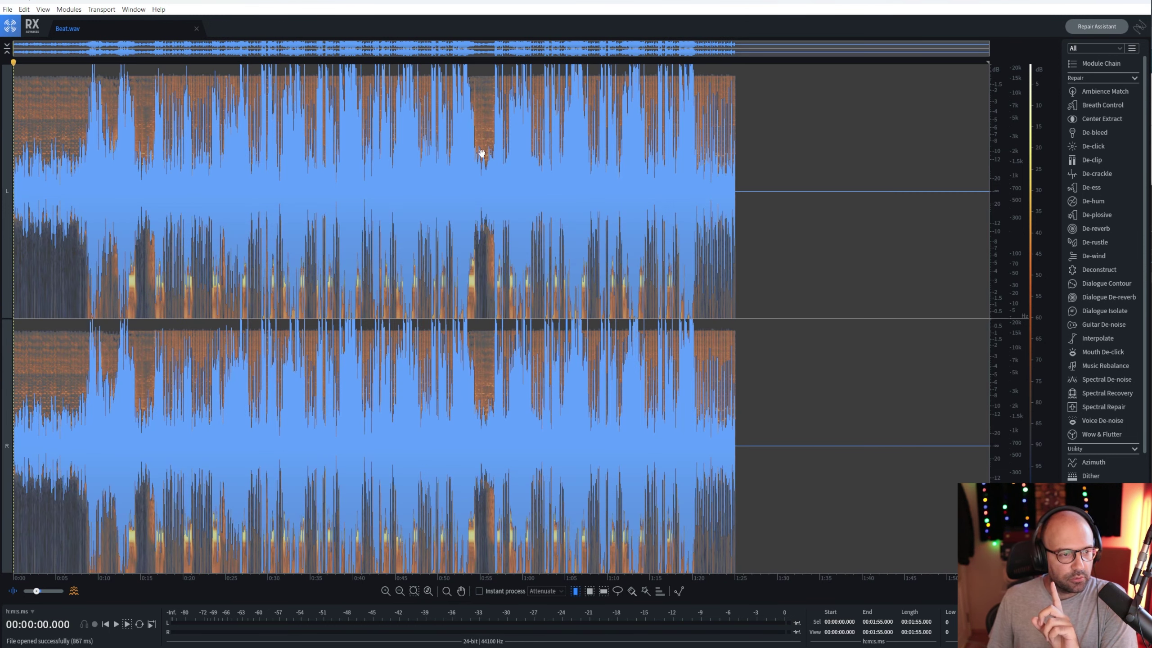
# Try rendering only the Other stem with Music Rebalance, with Other gain at 0 dB and Vocal, Bass and Percussion at -Inf.
pyautogui.click(1107, 366)
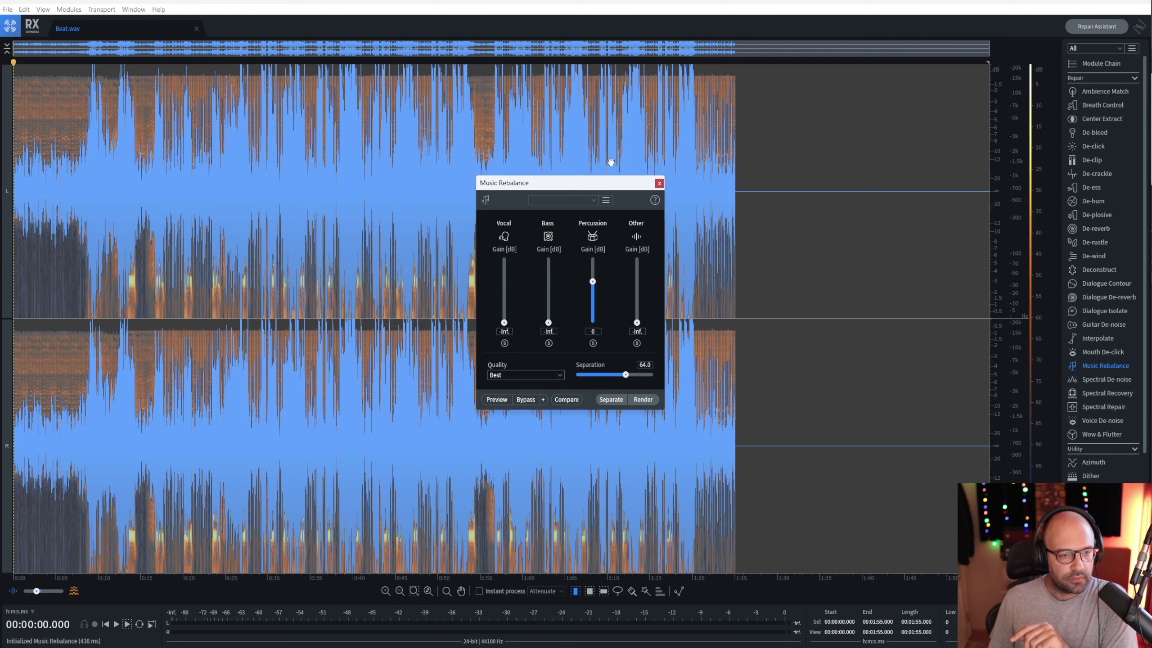
pyautogui.moveTo(608, 184); pyautogui.dragTo(660, 175)
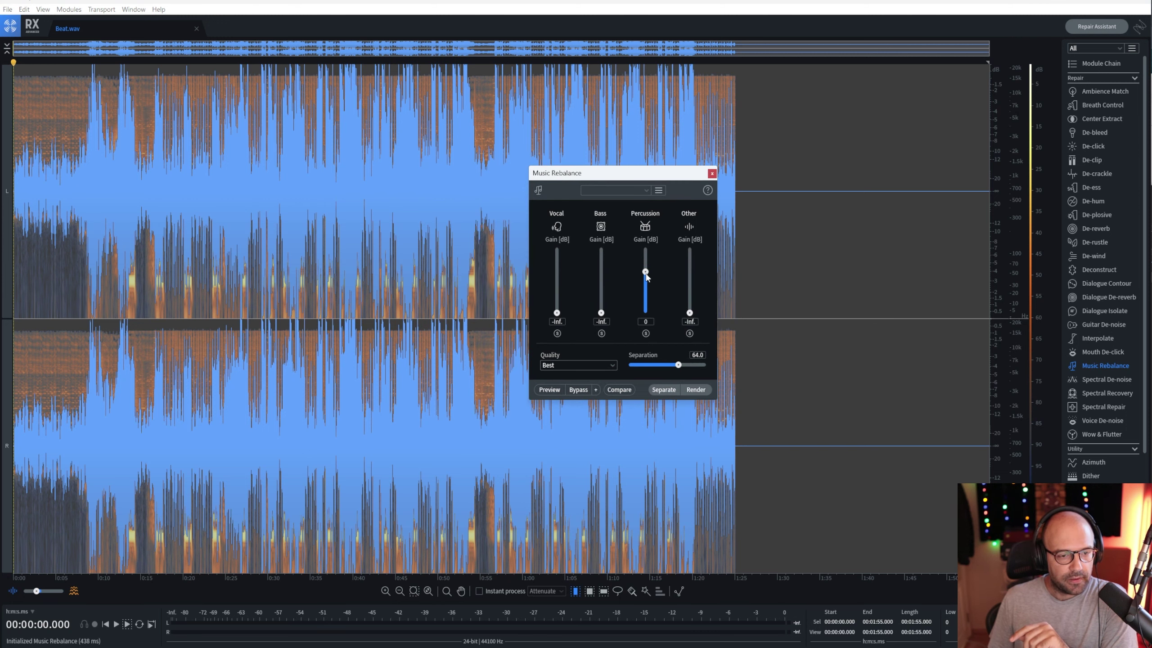
pyautogui.moveTo(645, 271); pyautogui.dragTo(645, 317)
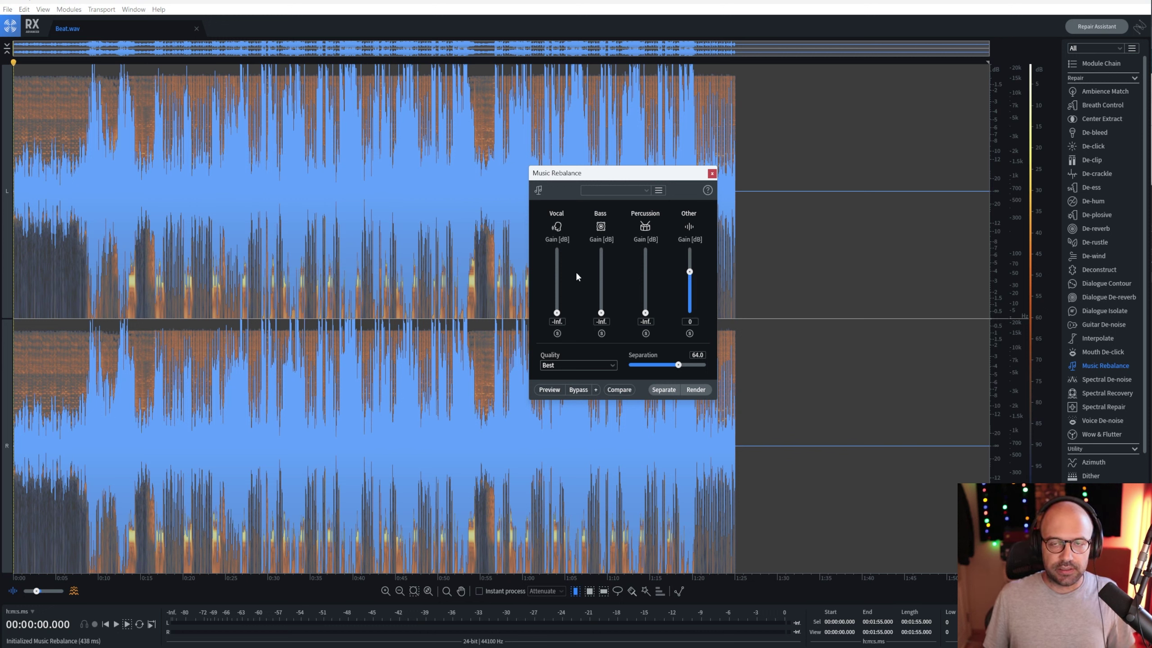
pyautogui.click(696, 389)
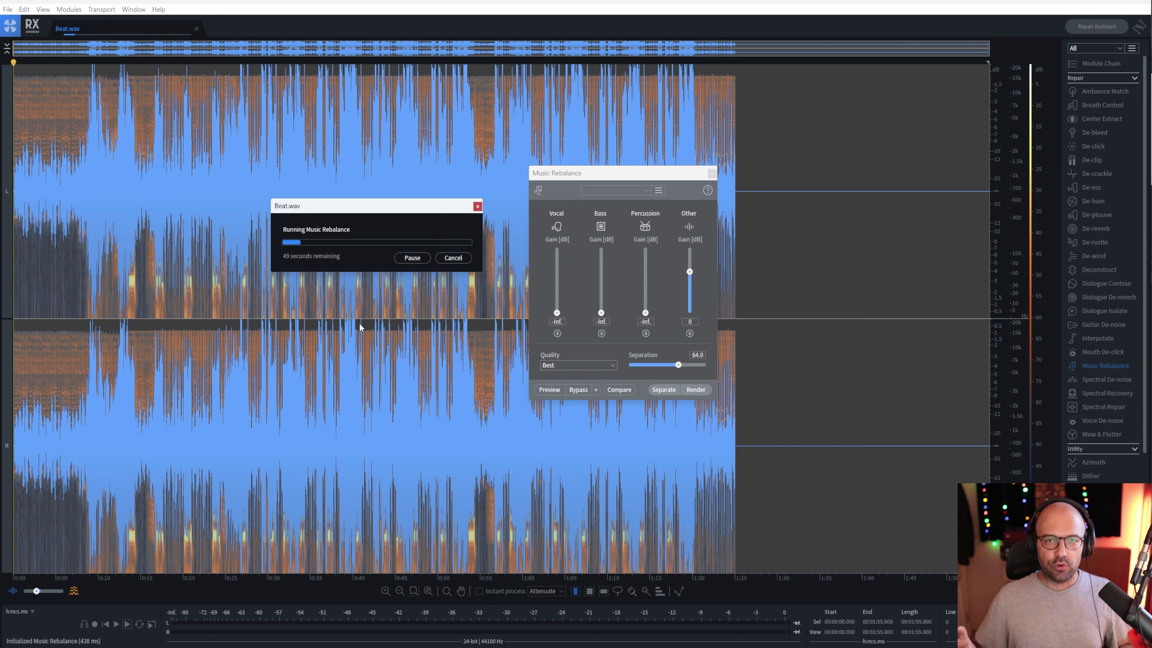
pyautogui.click(454, 257)
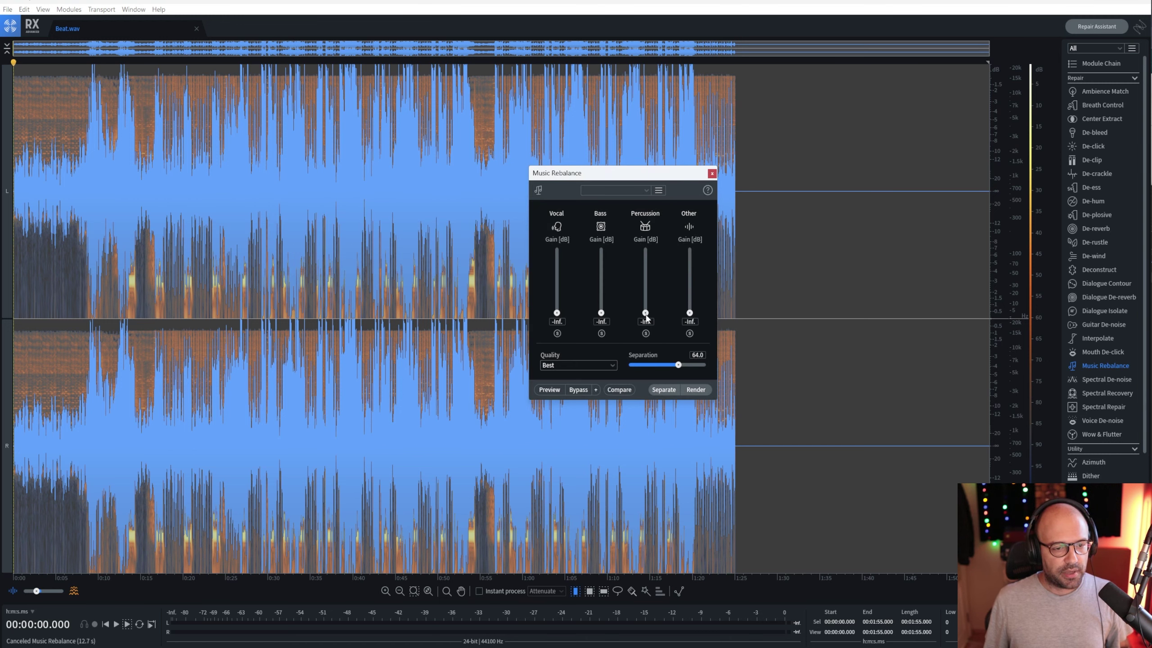
# Isolate percussion and vocals in turn in Music Rebalance by setting each gain to 0 dB with the rest at -Inf, and close the module.
pyautogui.moveTo(645, 314); pyautogui.dragTo(659, 278)
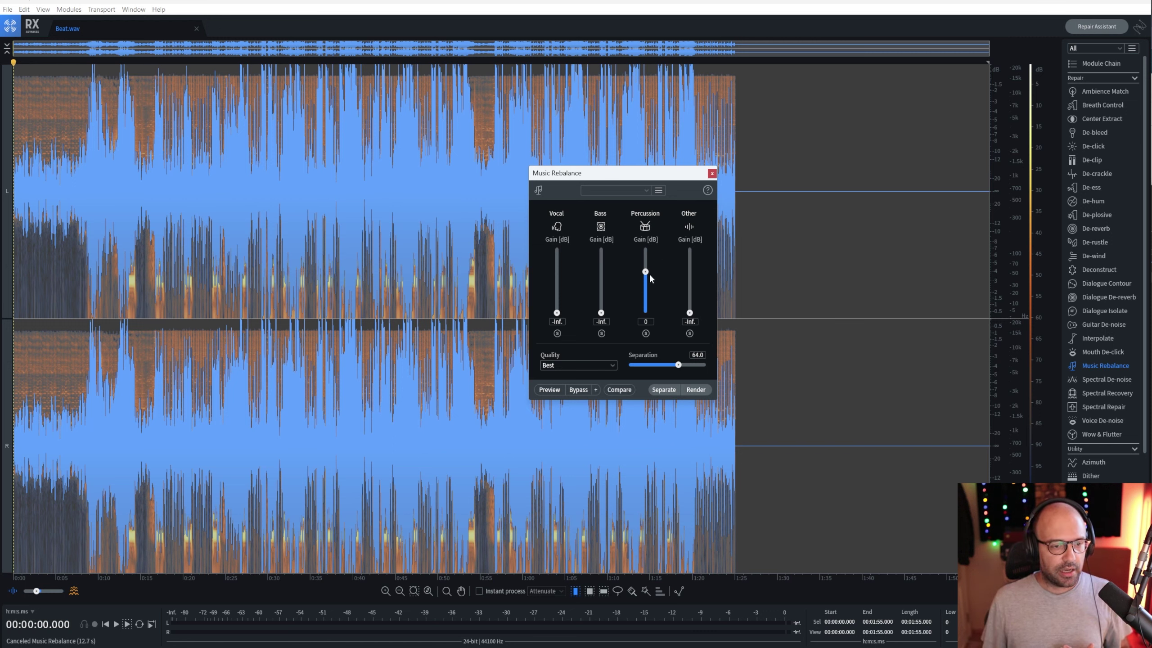
pyautogui.moveTo(645, 271); pyautogui.dragTo(602, 318)
pyautogui.doubleClick(557, 313)
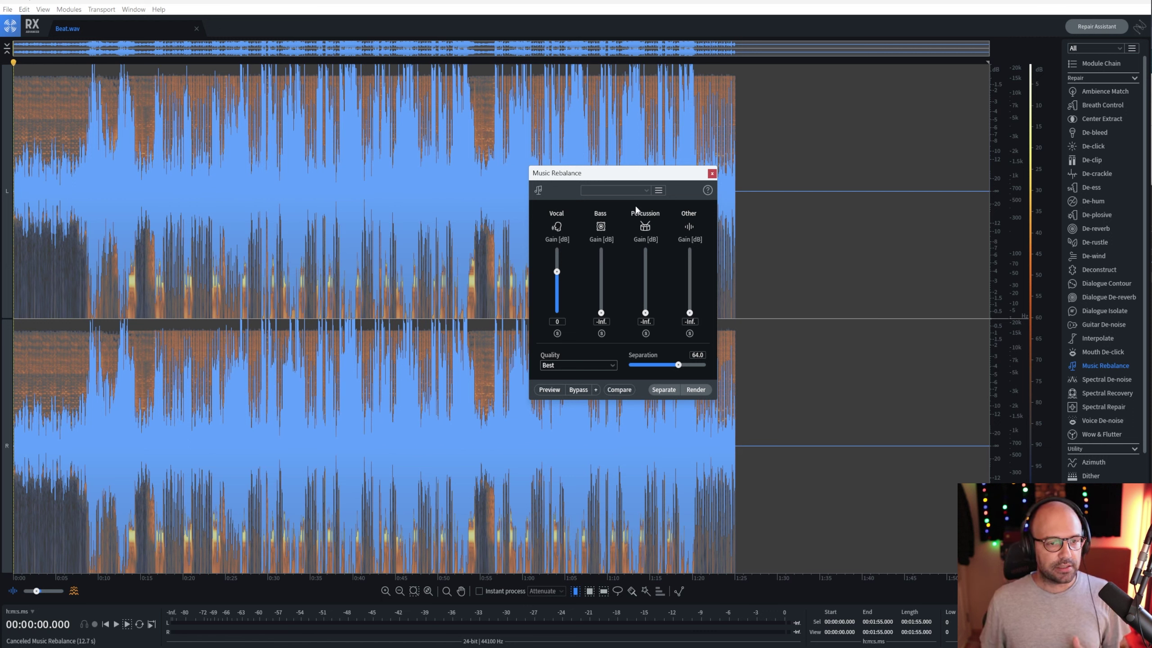
pyautogui.click(712, 173)
# Switch to the Studio One song and enlarge the drums-iso track's height.
pyautogui.click(1088, 3)
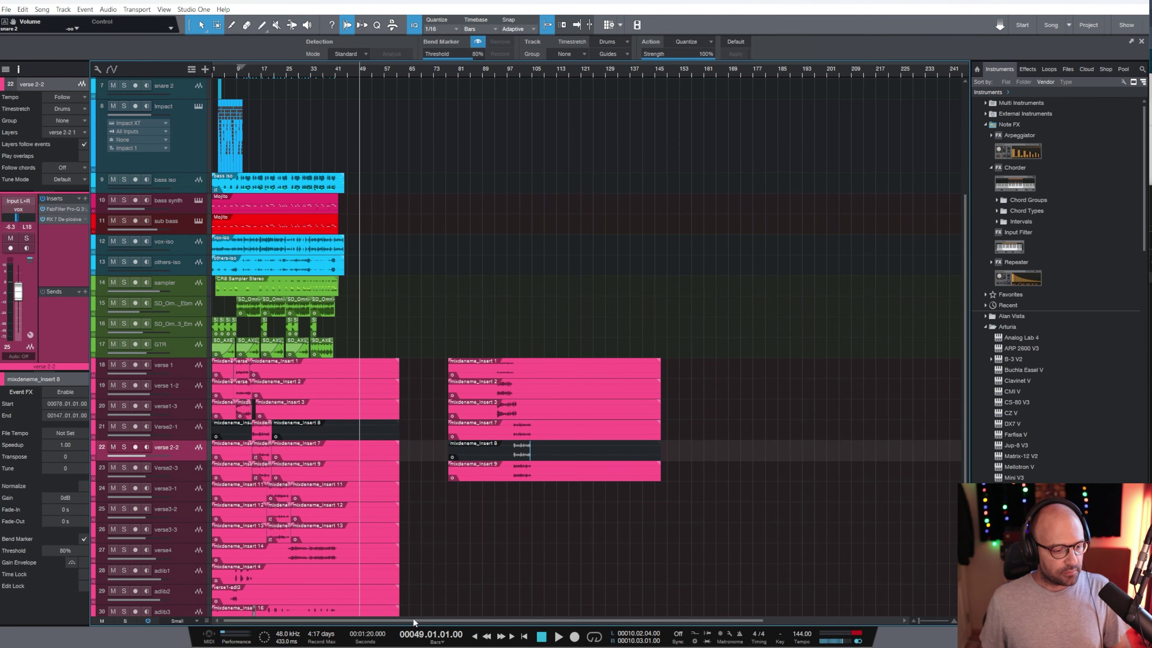
pyautogui.click(220, 67)
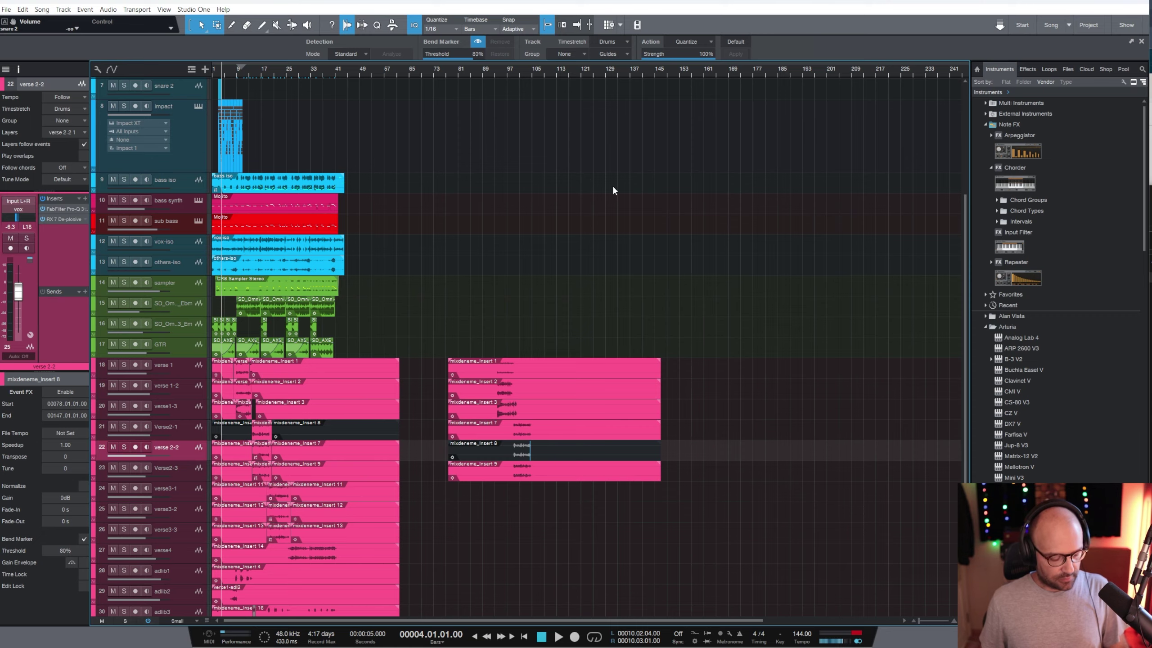
pyautogui.press('z')
pyautogui.moveTo(244, 620); pyautogui.dragTo(237, 617)
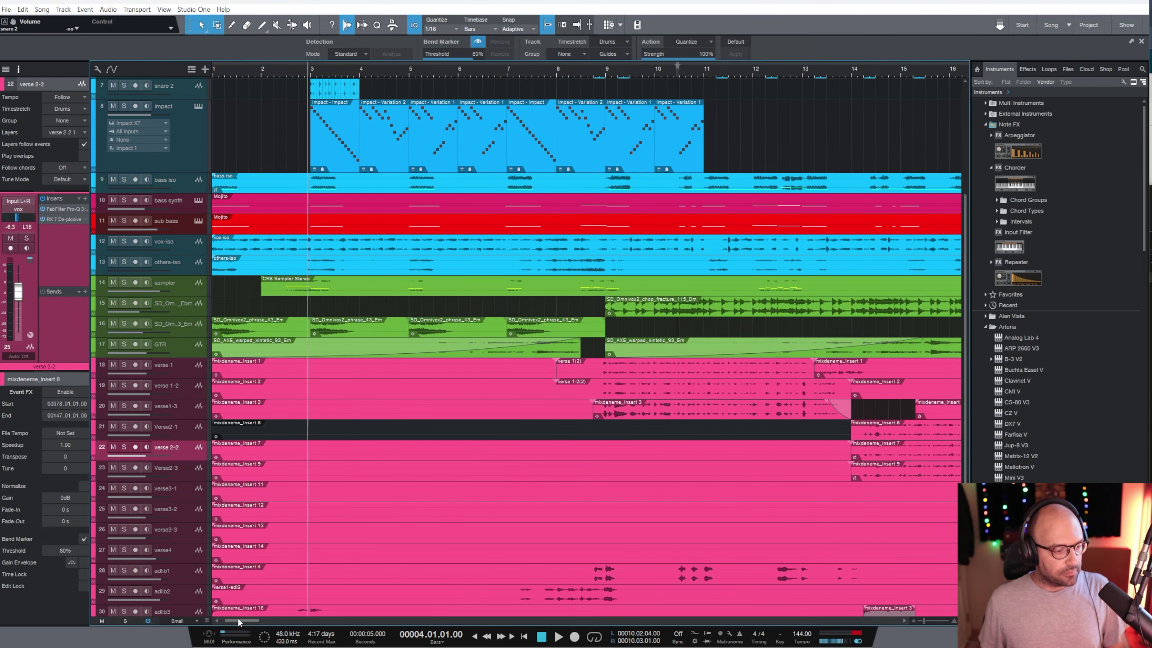
pyautogui.scroll(5, 396, 272)
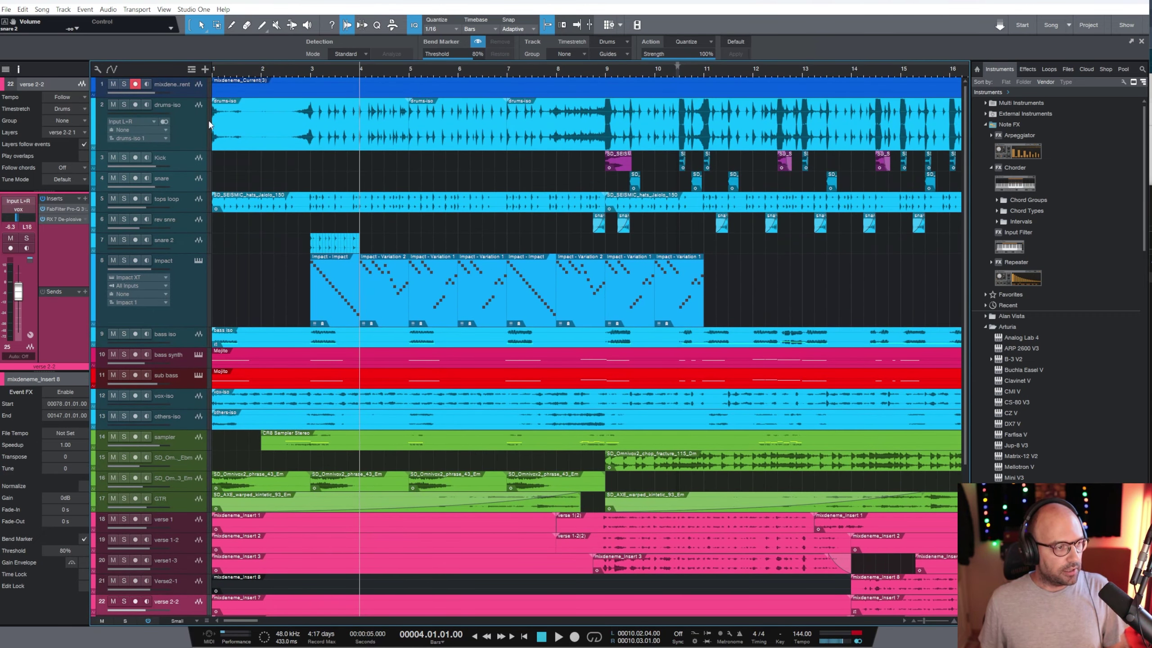
pyautogui.click(207, 131)
pyautogui.moveTo(195, 152); pyautogui.dragTo(164, 360)
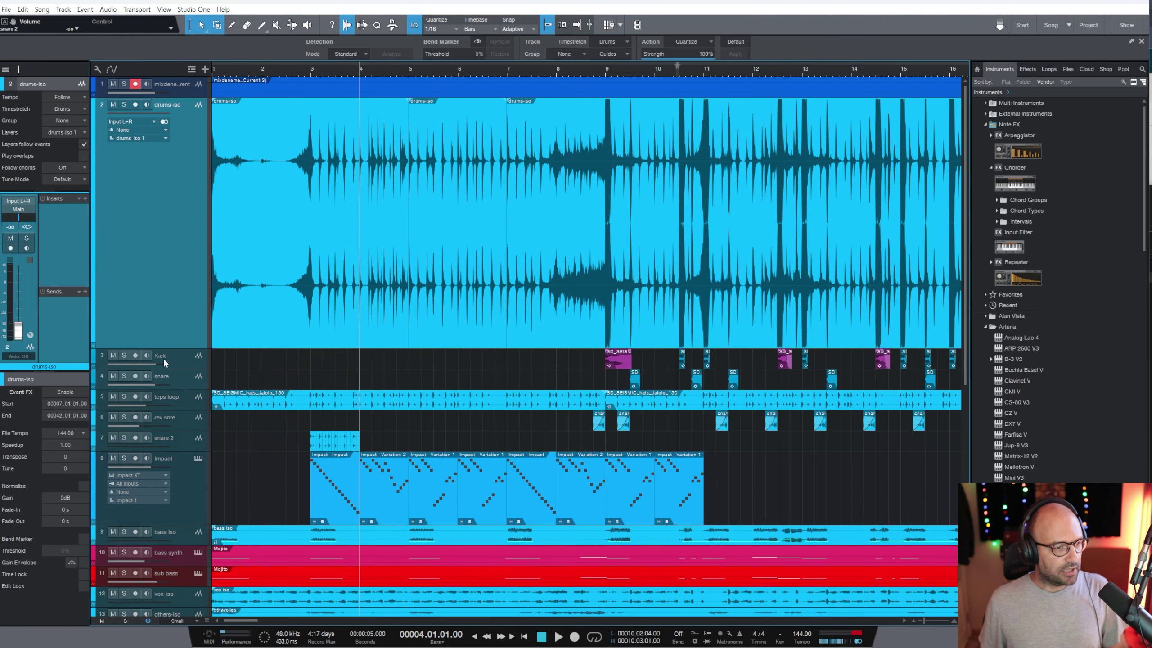
# Recolour the drums-iso track yellow and set its volume to 0 dB.
pyautogui.click(95, 145)
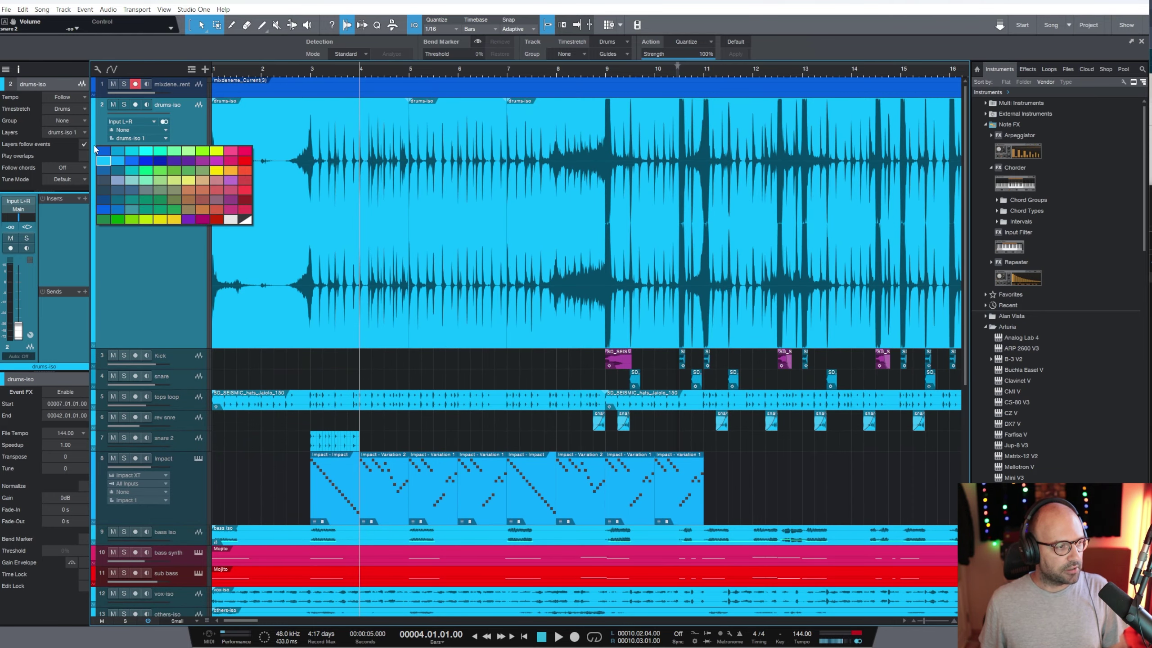
pyautogui.click(129, 157)
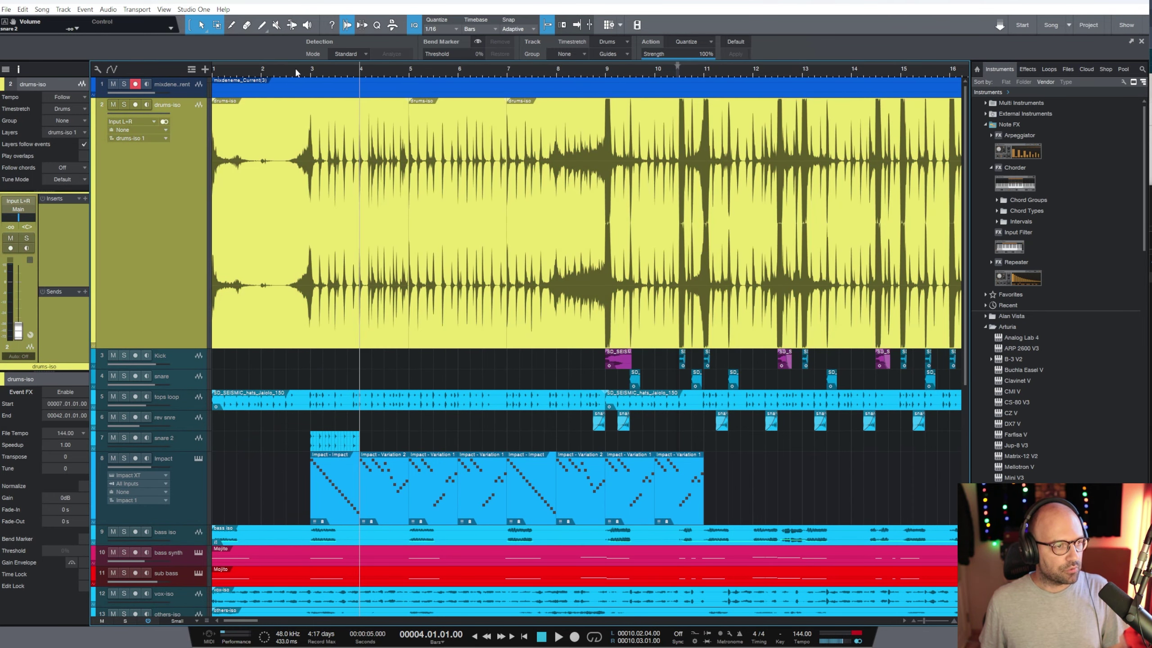
pyautogui.click(295, 137)
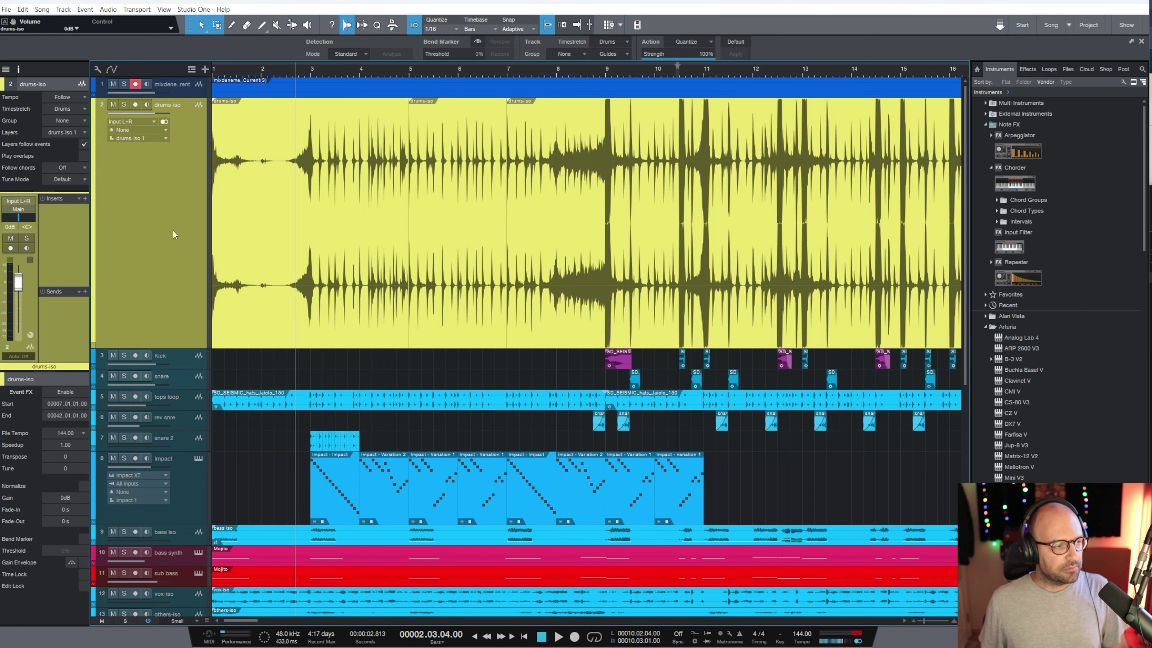
pyautogui.press('w')
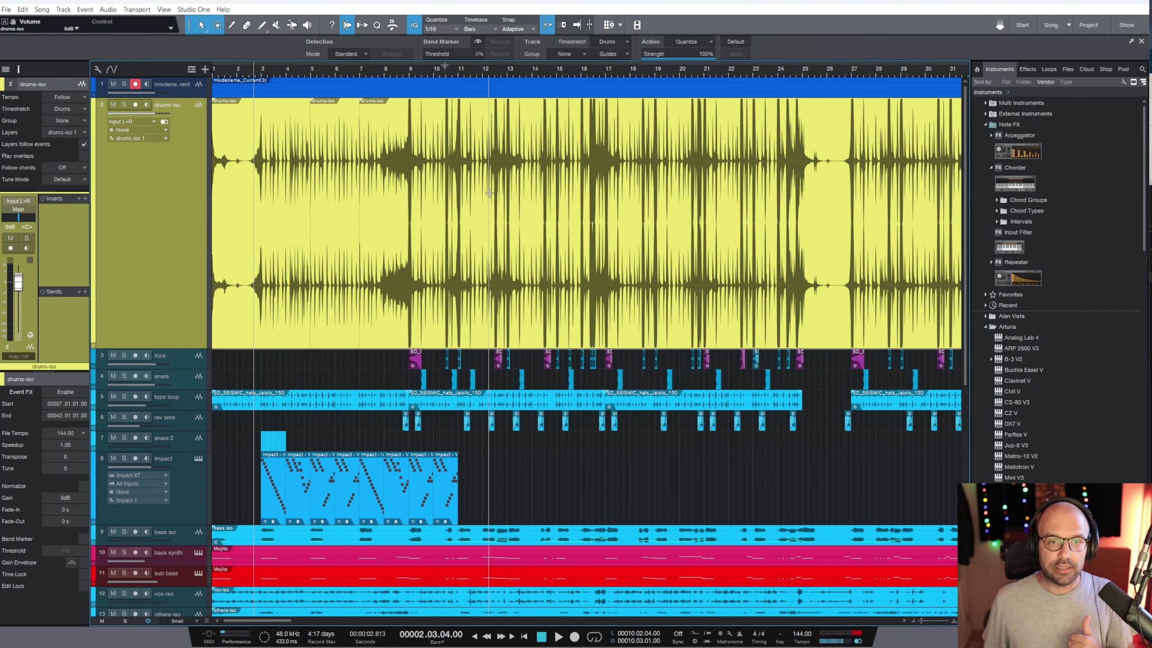
# Audition the drums-iso track in solo from just before bar 8, unsolo it and pull its volume fully down.
pyautogui.click(127, 105)
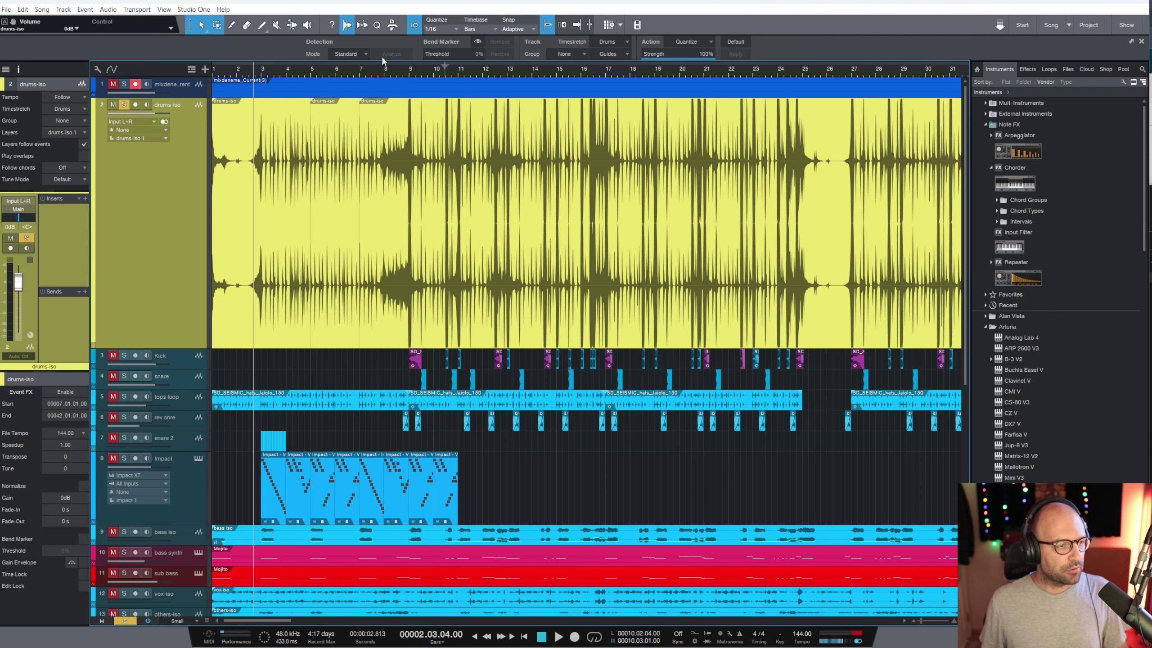
pyautogui.click(380, 75)
pyautogui.press('space')
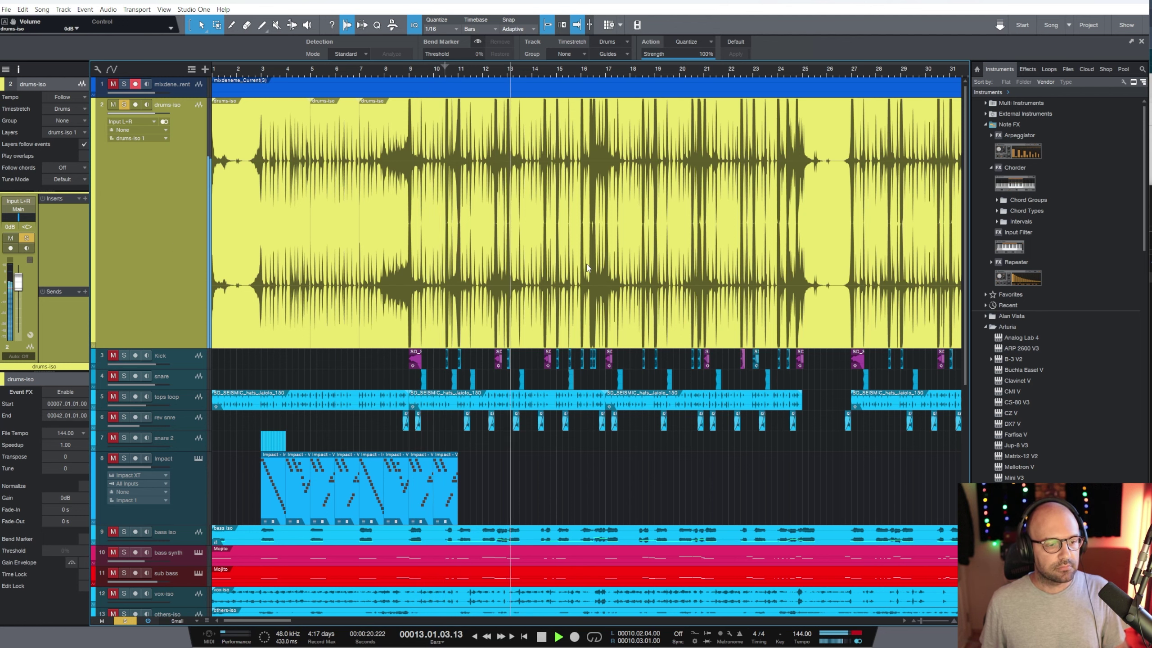
pyautogui.press('space')
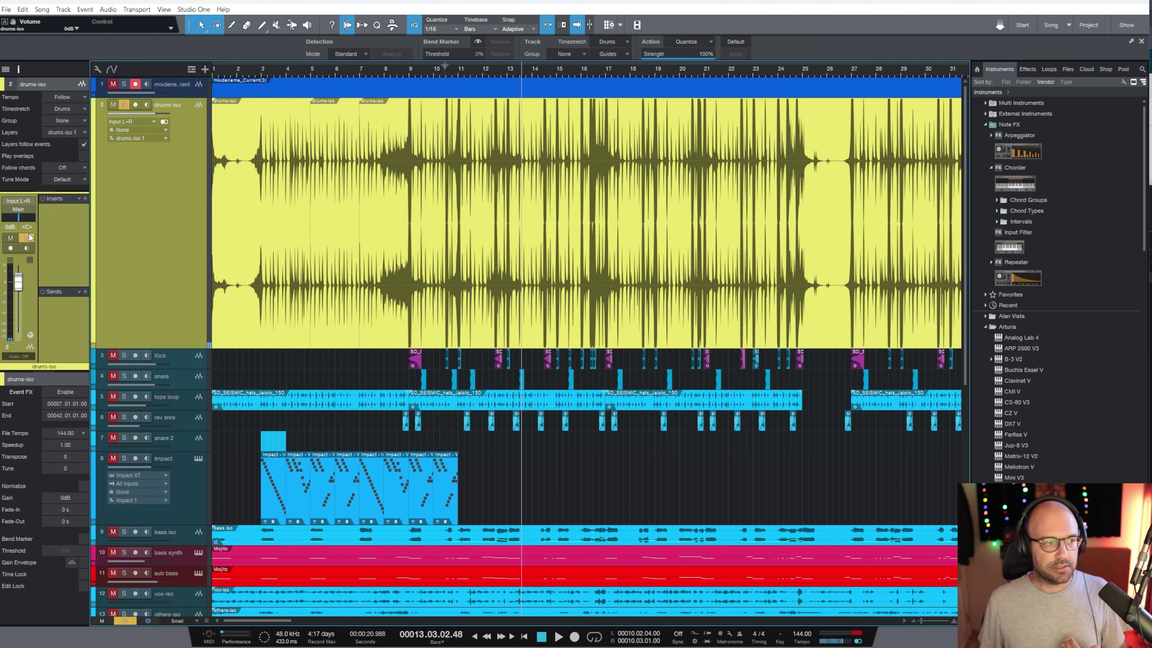
pyautogui.click(124, 105)
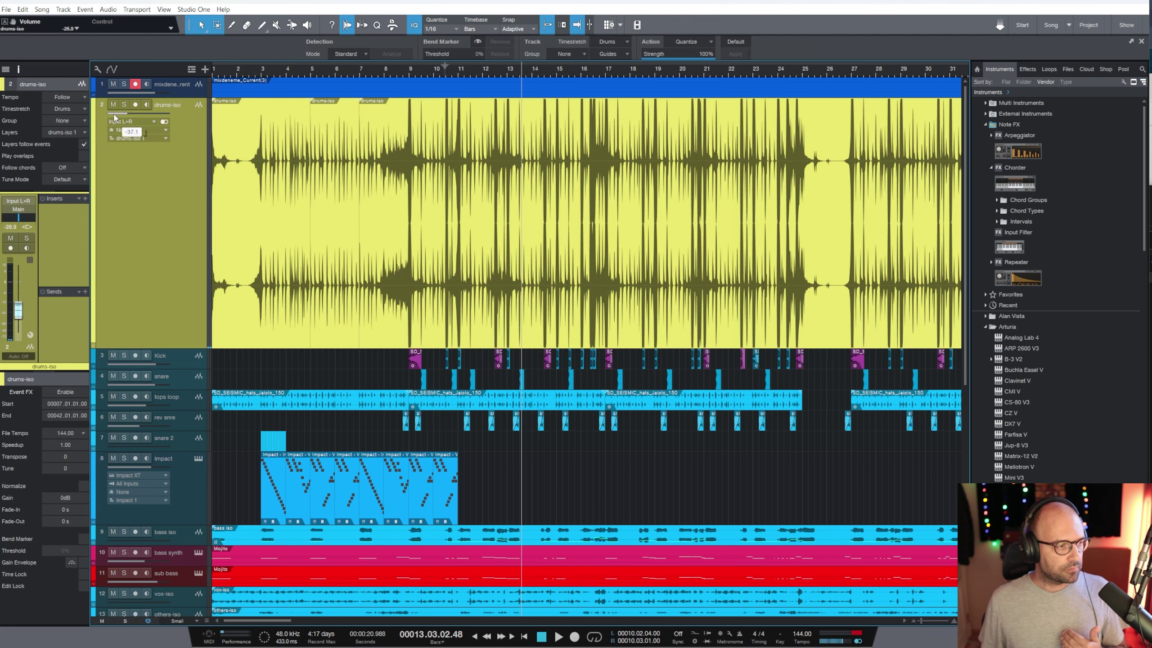
# Select the Kick, snare, tops loop and rev snre tracks and enlarge their height together.
pyautogui.moveTo(410, 74); pyautogui.dragTo(428, 166)
pyautogui.press('w')
pyautogui.press('w')
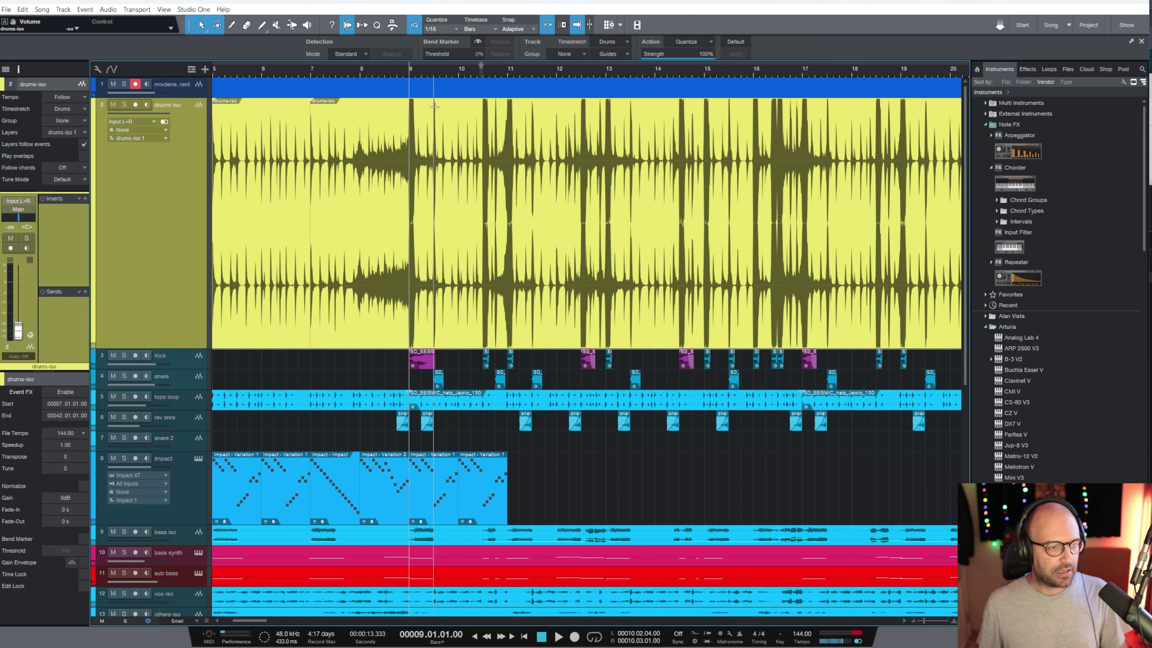
pyautogui.click(399, 68)
pyautogui.scroll(5, 400, 69)
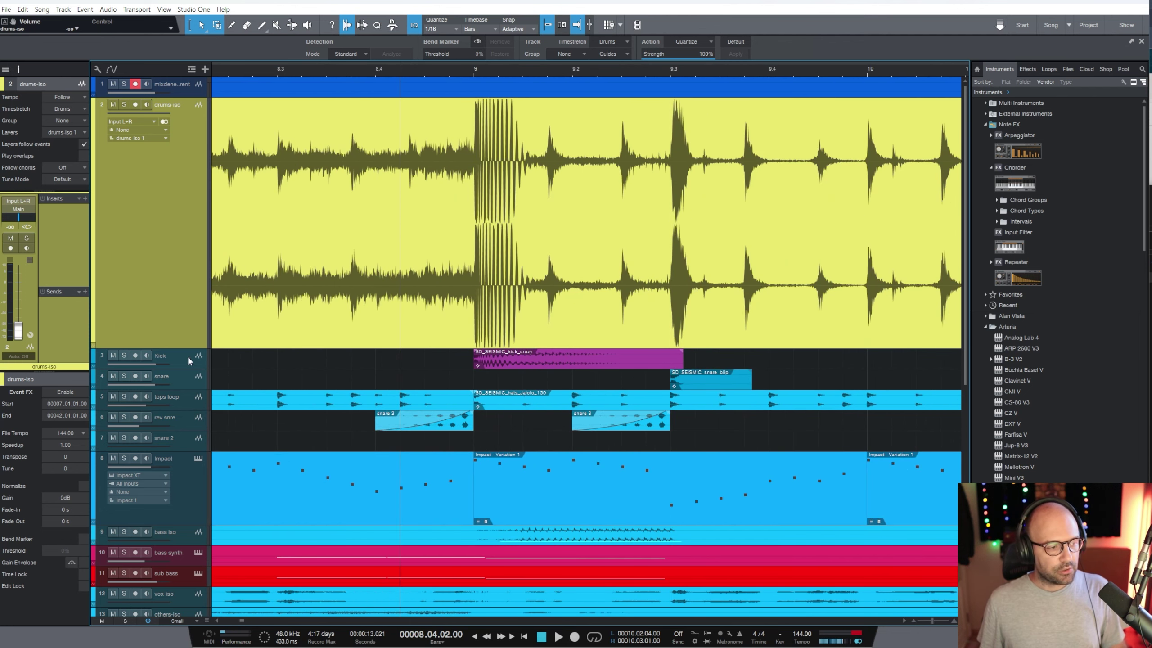
pyautogui.click(187, 355)
pyautogui.keyDown('shift'); pyautogui.click(183, 420); pyautogui.keyUp('shift')
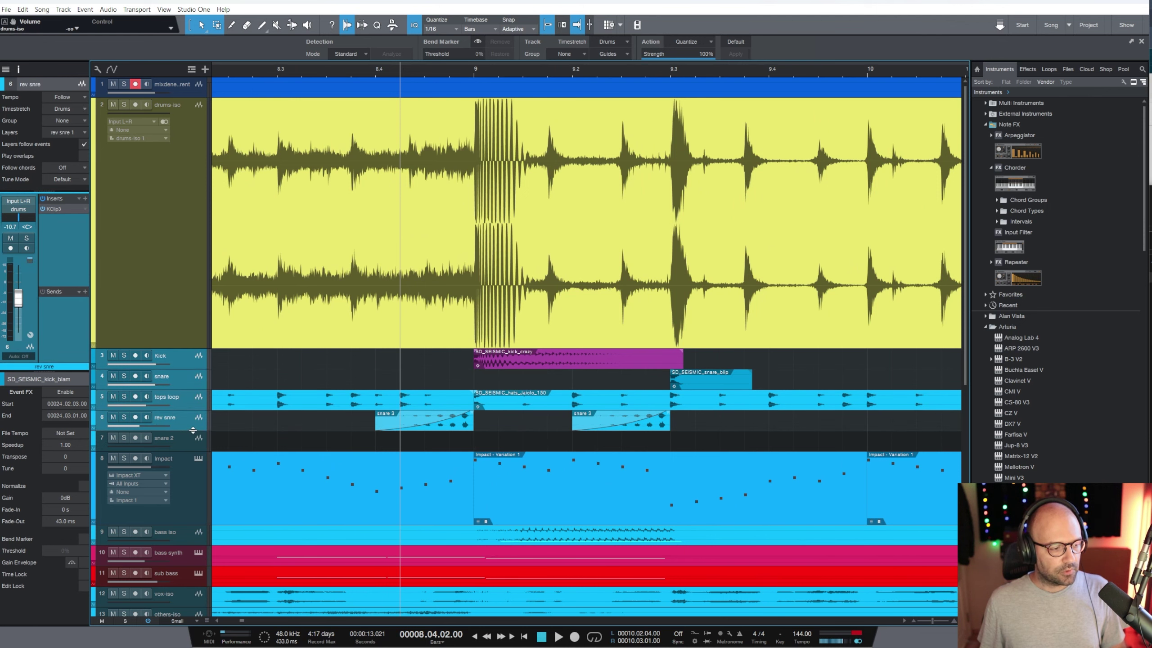
pyautogui.moveTo(192, 430); pyautogui.dragTo(192, 498)
# Examine closely how the kick sample on the Kick track lines up with the drums-iso waveform at bar 9.
pyautogui.press('w')
pyautogui.press('w')
pyautogui.press('w')
pyautogui.press('w')
pyautogui.scroll(-4, 601, 306)
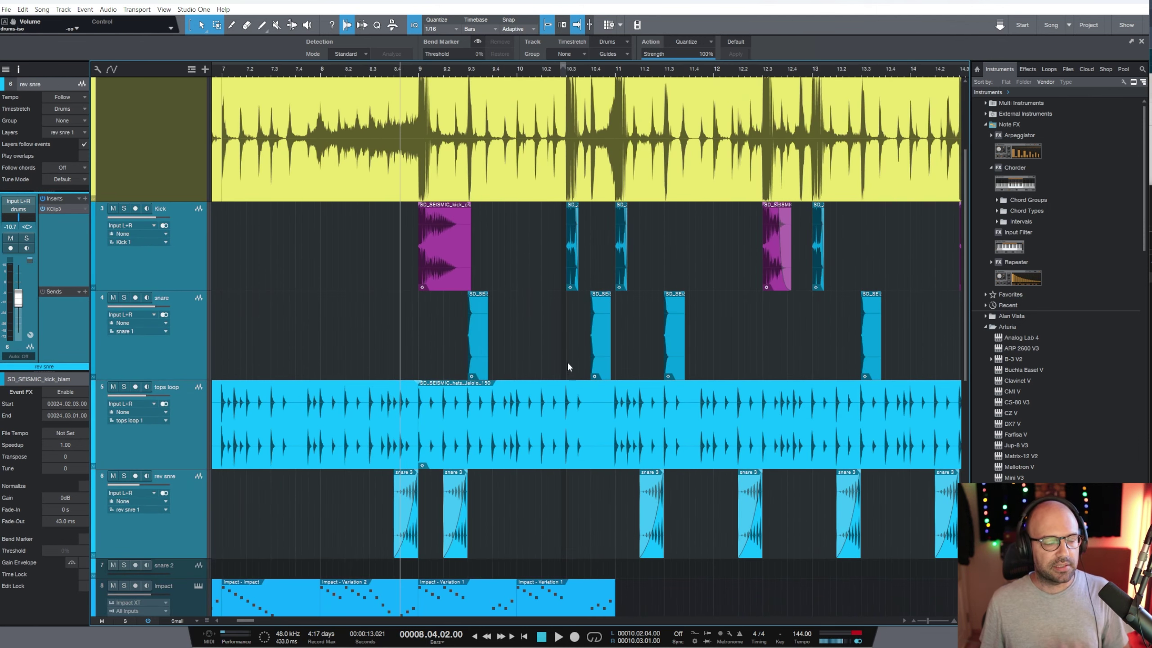
pyautogui.scroll(2, 497, 221)
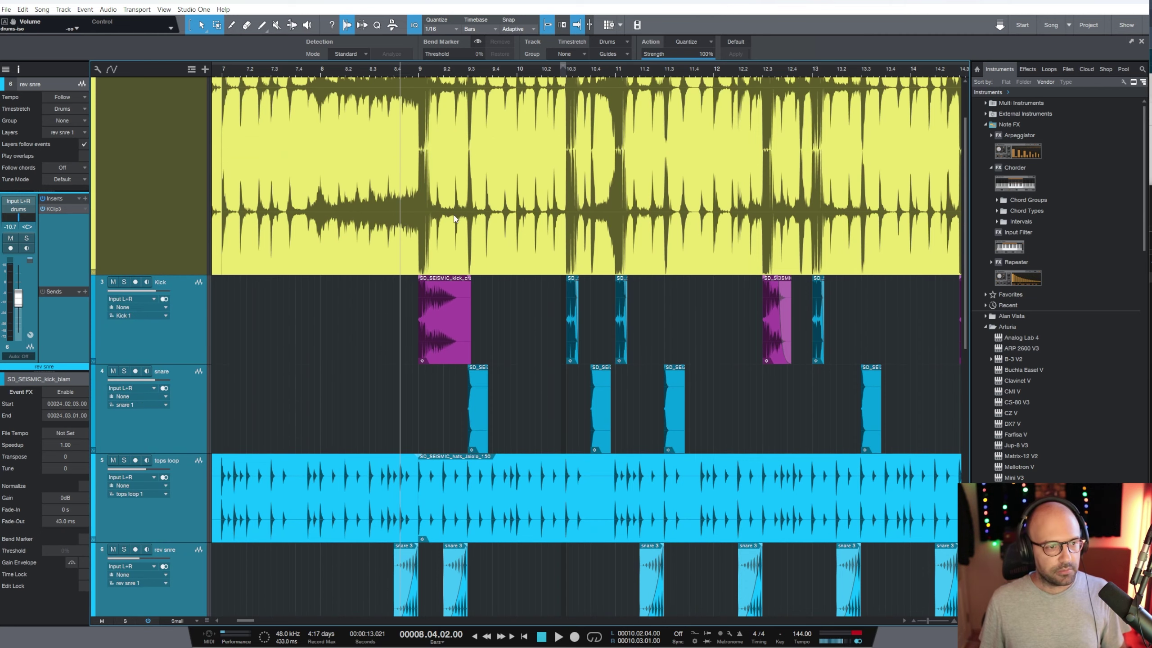
pyautogui.click(421, 70)
pyautogui.press('e')
pyautogui.press('e')
pyautogui.press('e')
pyautogui.press('e')
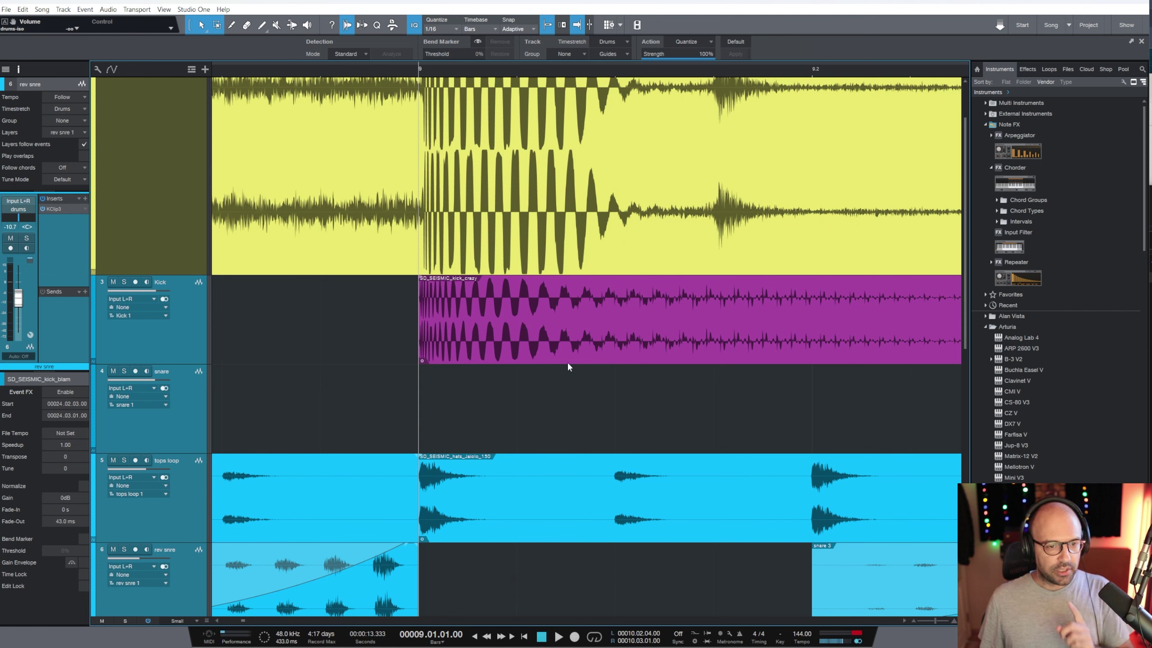
pyautogui.scroll(2, 486, 297)
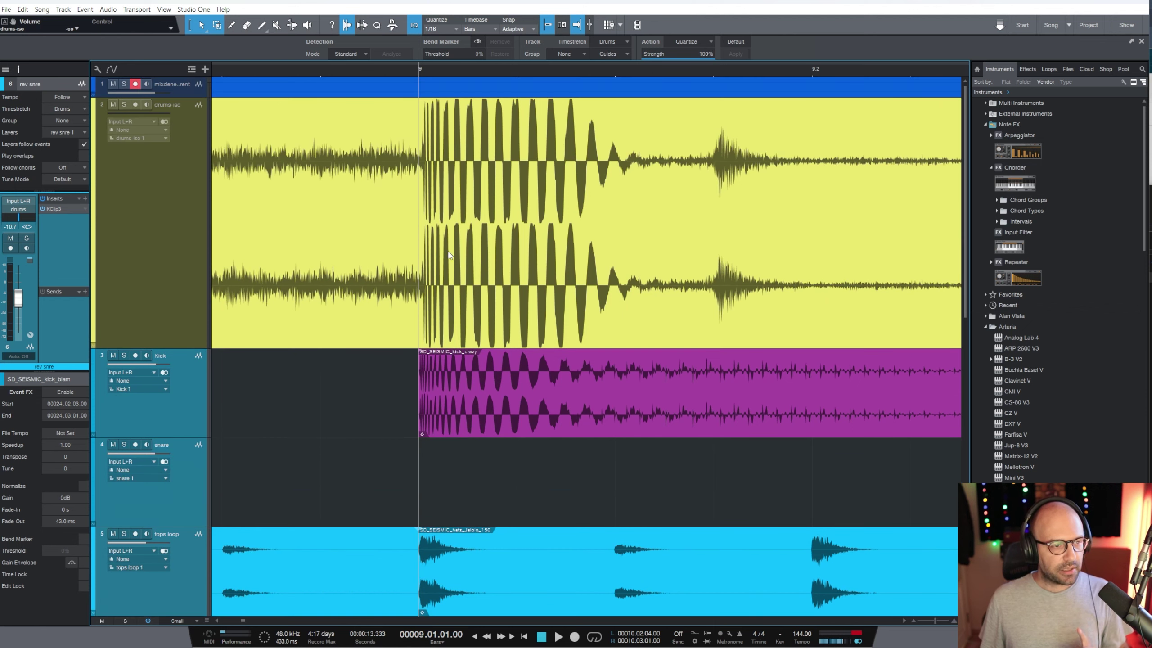
pyautogui.click(487, 297)
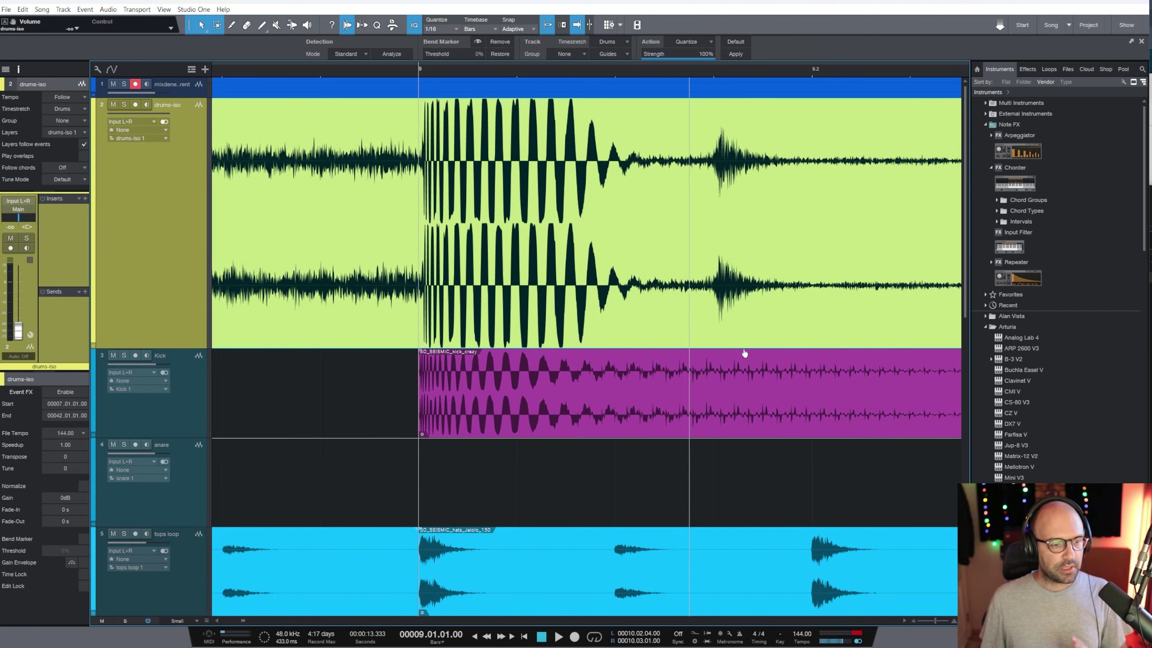
# Browse the Tonal One Shots of the SD_PASADENA Pop Sample Pack and select SD_PASADENA_tonal_oneshot_dane_C.wav.
pyautogui.click(1066, 74)
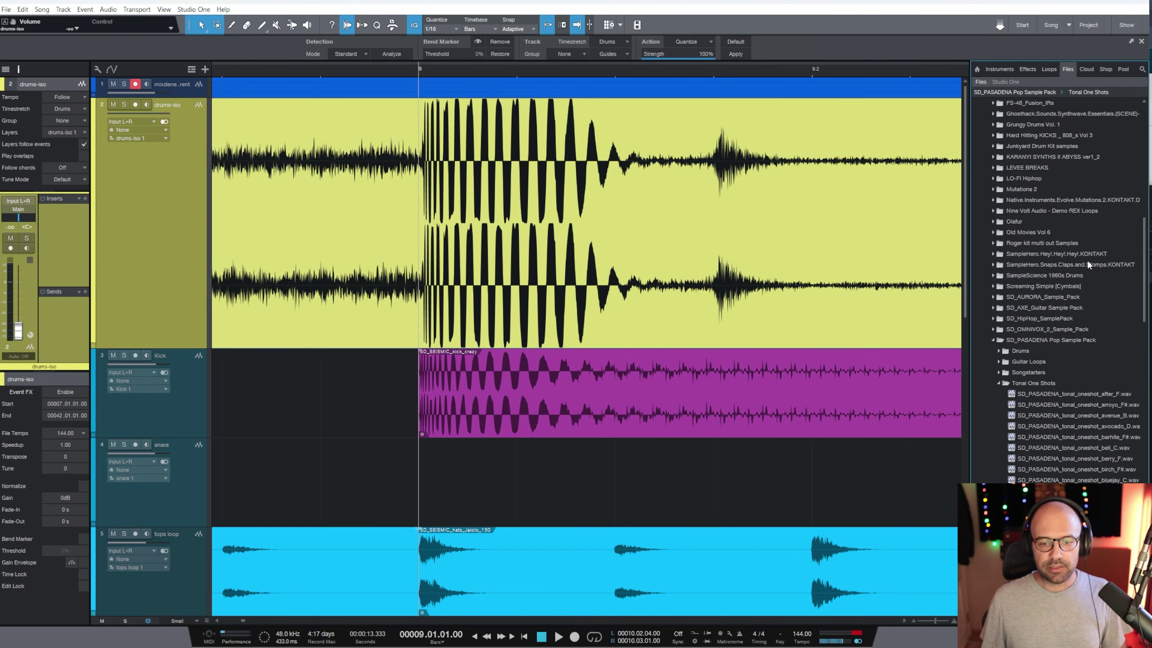
pyautogui.scroll(-9, 1088, 264)
pyautogui.click(1057, 339)
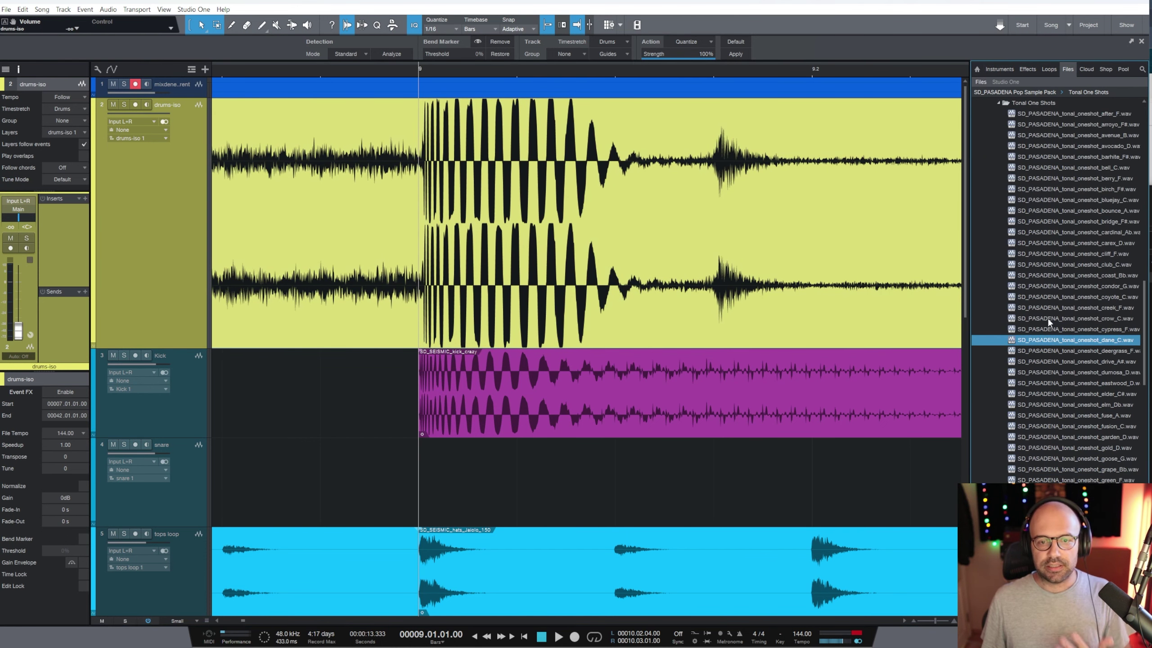
# Select the SD_SEISMIC_kick_crazy sample at bar 9 and examine its start against the drums-iso kick hit.
pyautogui.click(839, 363)
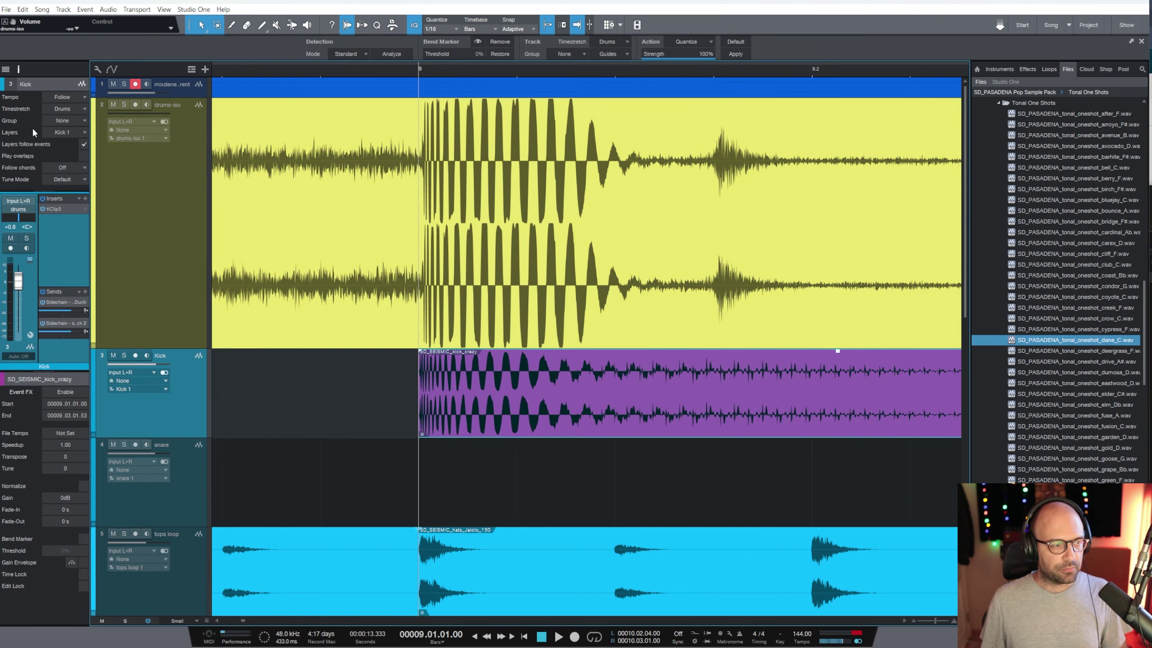
pyautogui.press('w')
pyautogui.press('w')
pyautogui.press('w')
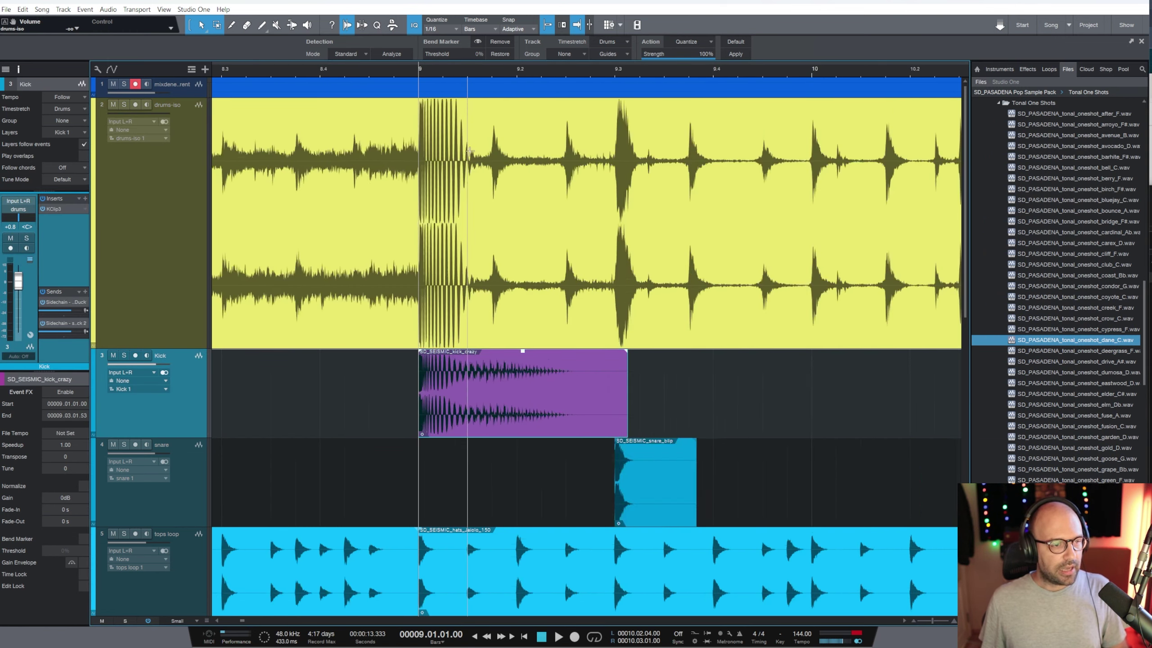
pyautogui.press('e')
pyautogui.press('e')
pyautogui.press('e')
pyautogui.moveTo(421, 126); pyautogui.dragTo(823, 147)
pyautogui.press('w')
pyautogui.press('w')
pyautogui.press('w')
pyautogui.click(443, 436)
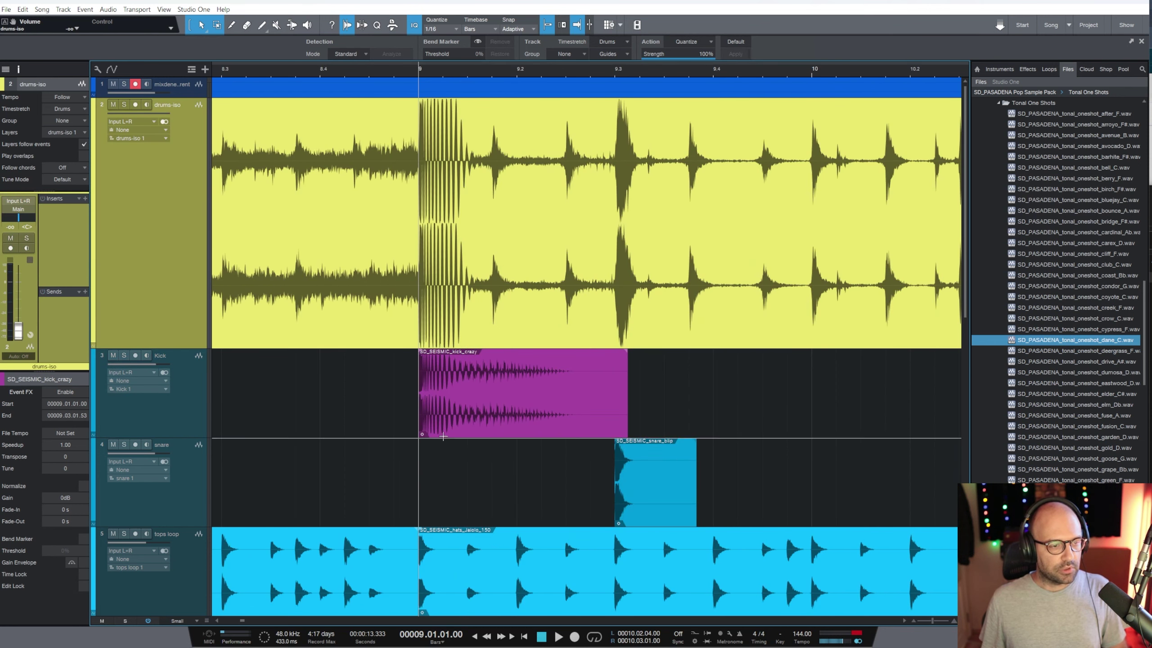
pyautogui.click(443, 435)
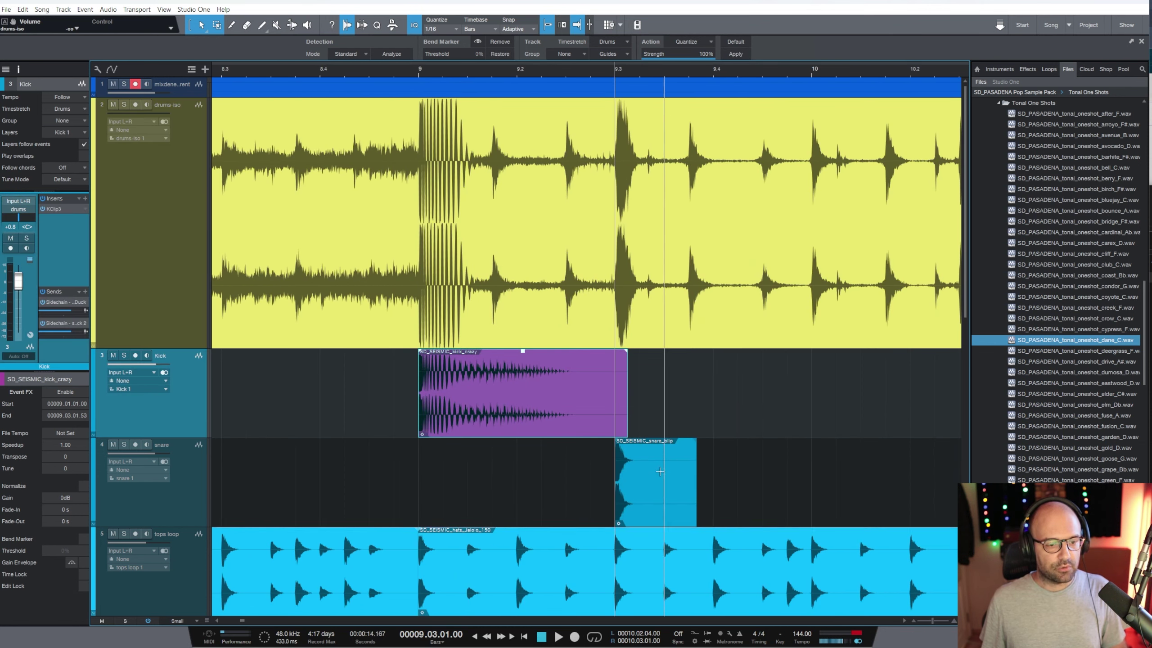
# Examine how the snare sample at 9.3 and the kick_blam sample at 10.3 line up with the drums-iso hits.
pyautogui.click(660, 472)
pyautogui.press('w')
pyautogui.click(811, 72)
pyautogui.press('e')
pyautogui.press('e')
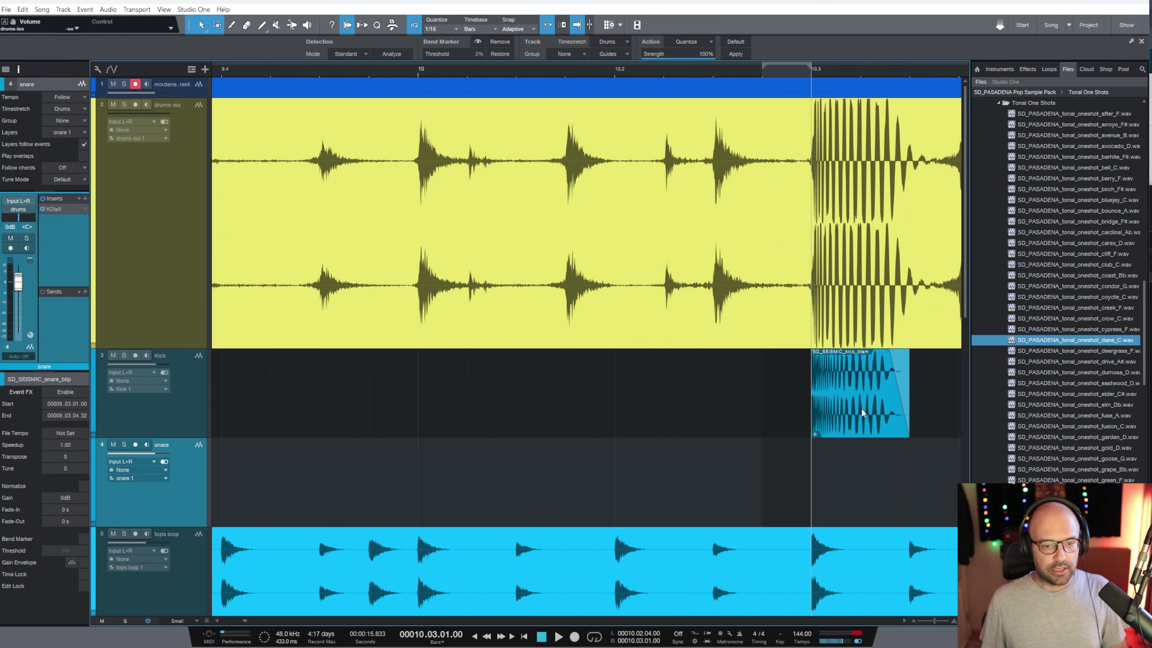
pyautogui.click(861, 409)
pyautogui.press('w')
pyautogui.press('w')
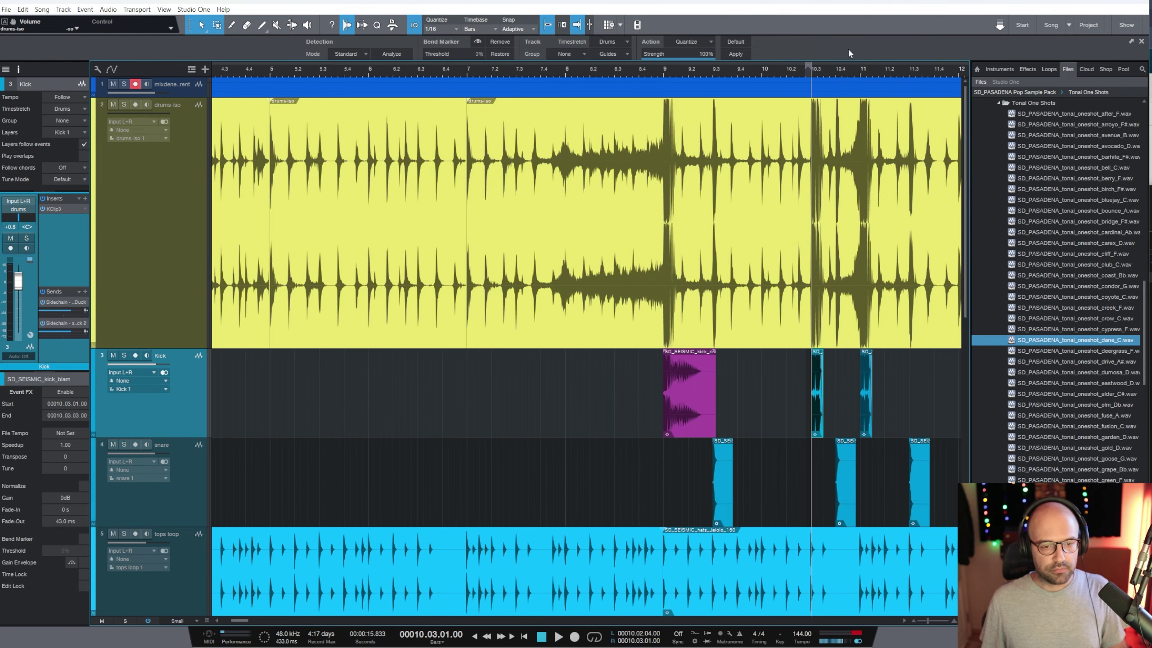
# Compare the kick and snare samples between 10.3 and 11.3 with the matching drums-iso hits.
pyautogui.click(934, 72)
pyautogui.press('e')
pyautogui.press('e')
pyautogui.press('e')
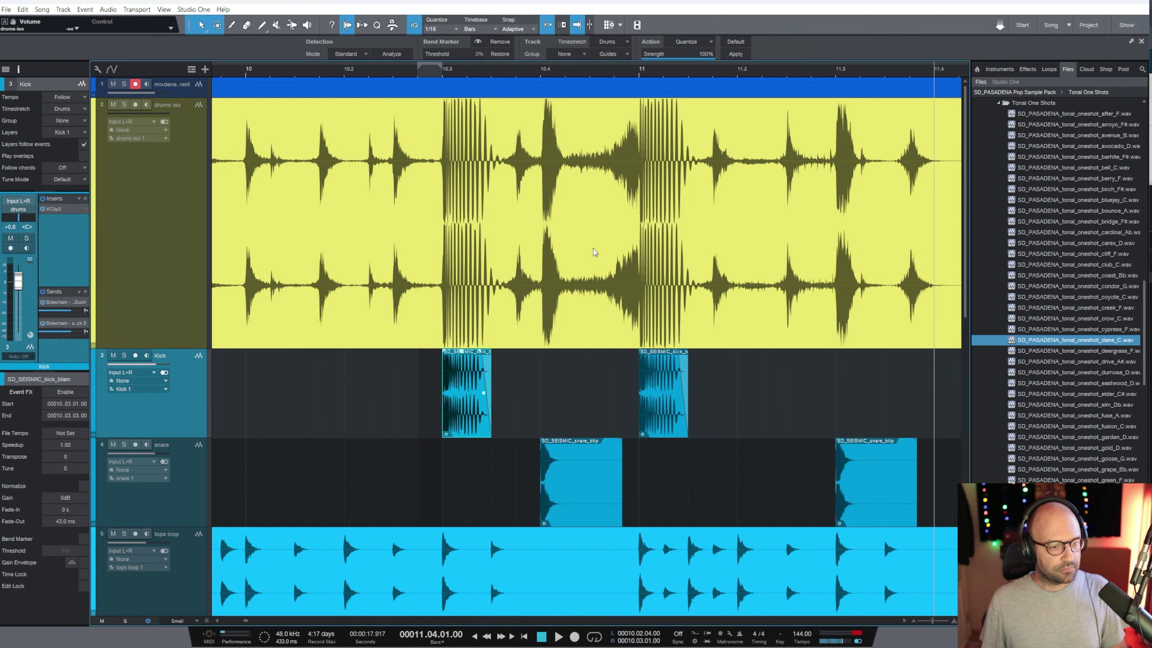
pyautogui.press('w')
pyautogui.press('w')
pyautogui.press('w')
pyautogui.press('w')
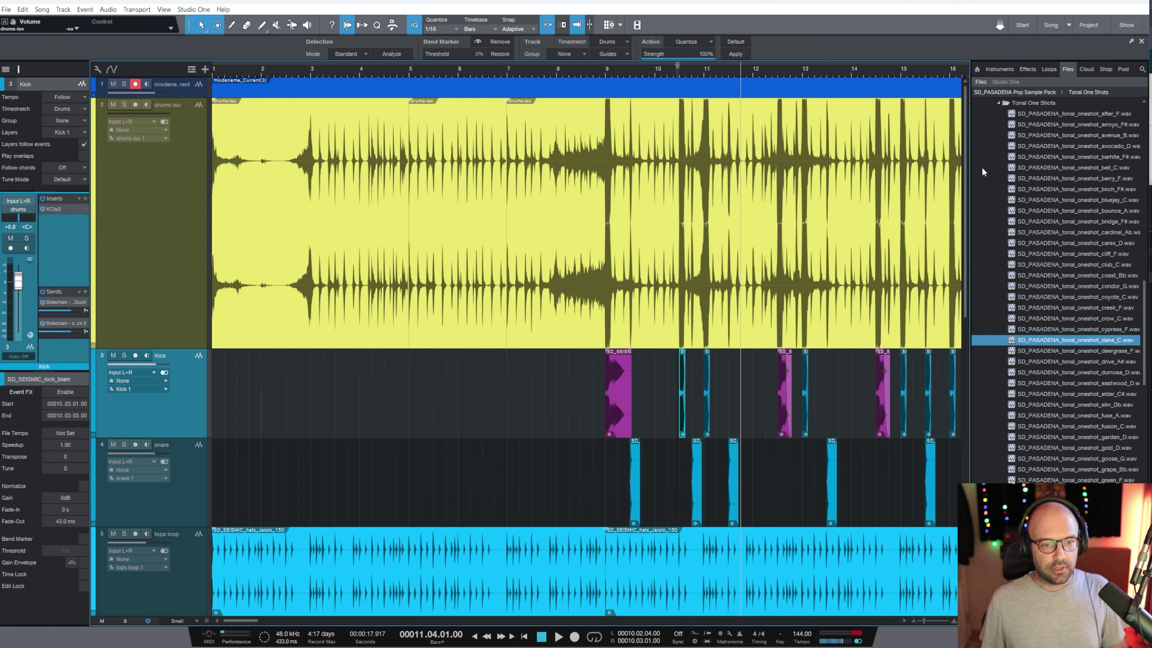
# Examine the kick and snare placement against the drums-iso waveform around bars 16 to 23.
pyautogui.press('w')
pyautogui.press('w')
pyautogui.press('w')
pyautogui.press('e')
pyautogui.click(523, 72)
pyautogui.press('e')
pyautogui.press('e')
pyautogui.press('e')
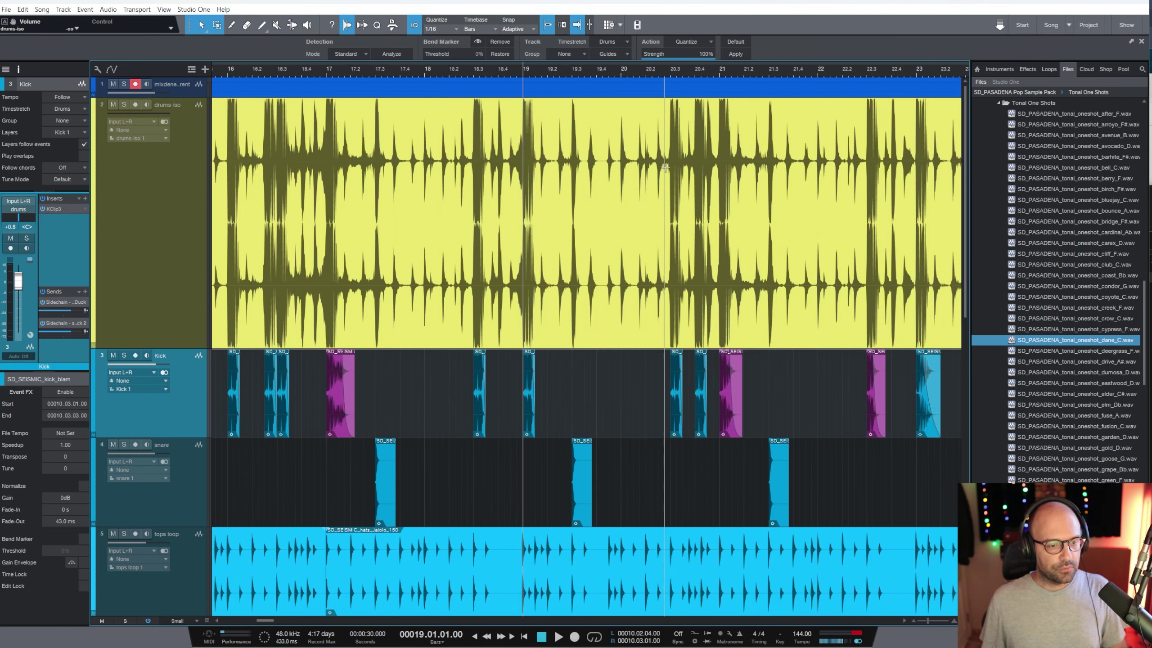
pyautogui.press('w')
pyautogui.press('w')
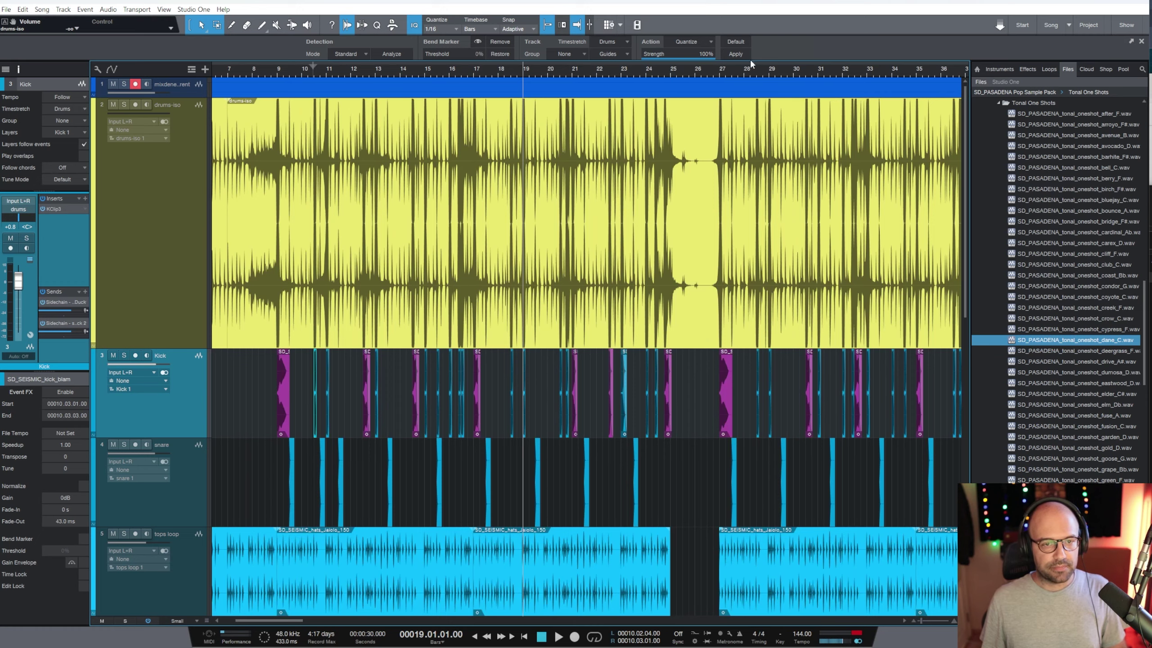
# Examine the kick and snare placement in the second half of the song, from bar 28 onward.
pyautogui.click(756, 68)
pyautogui.press('e')
pyautogui.press('e')
pyautogui.press('w')
pyautogui.press('w')
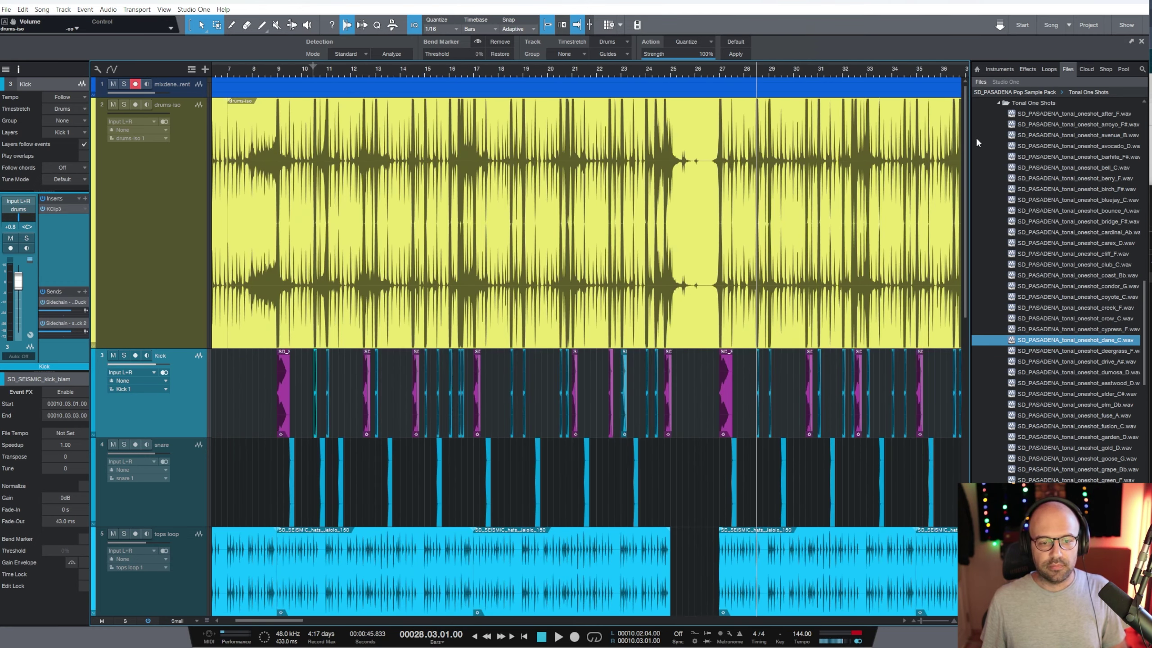
pyautogui.click(874, 69)
pyautogui.press('w')
pyautogui.scroll(-5, 343, 361)
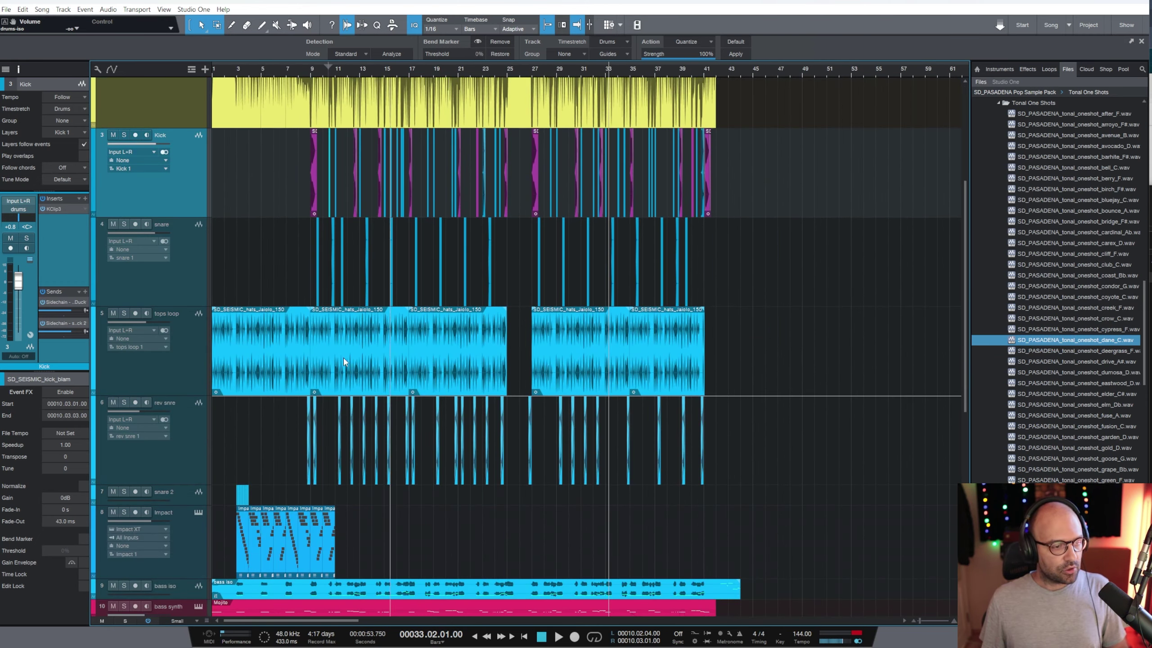
# Audition the tops loop track in solo from around bar 19, then unsolo it.
pyautogui.click(344, 361)
pyautogui.press('e')
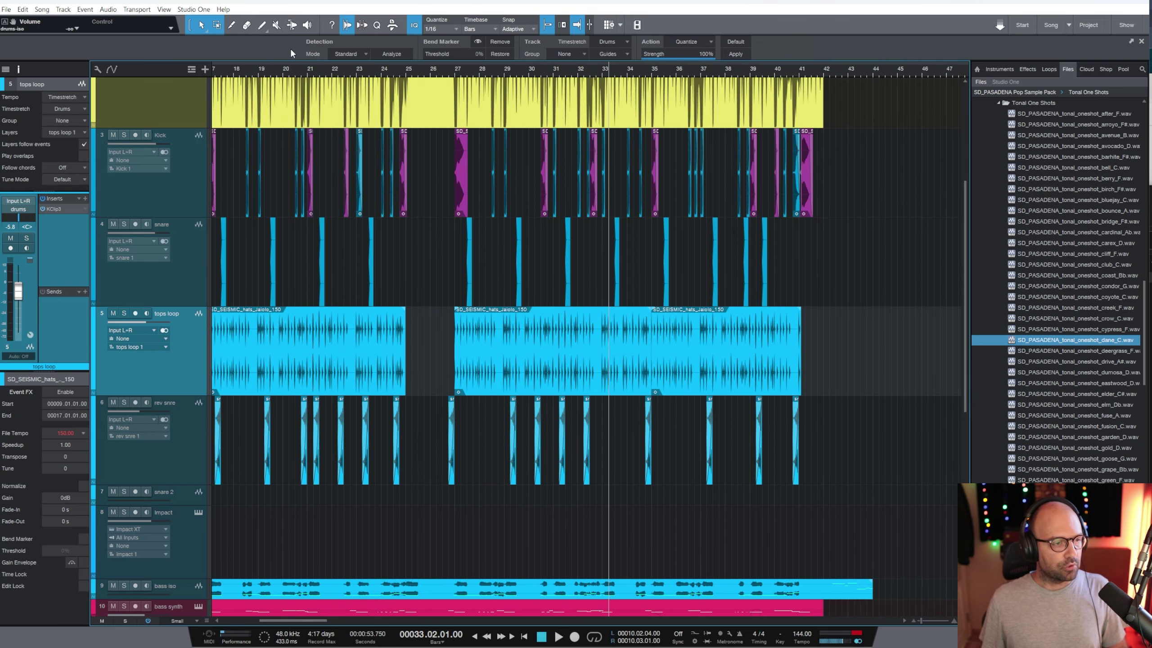
pyautogui.click(266, 69)
pyautogui.press('e')
pyautogui.press('e')
pyautogui.press('space')
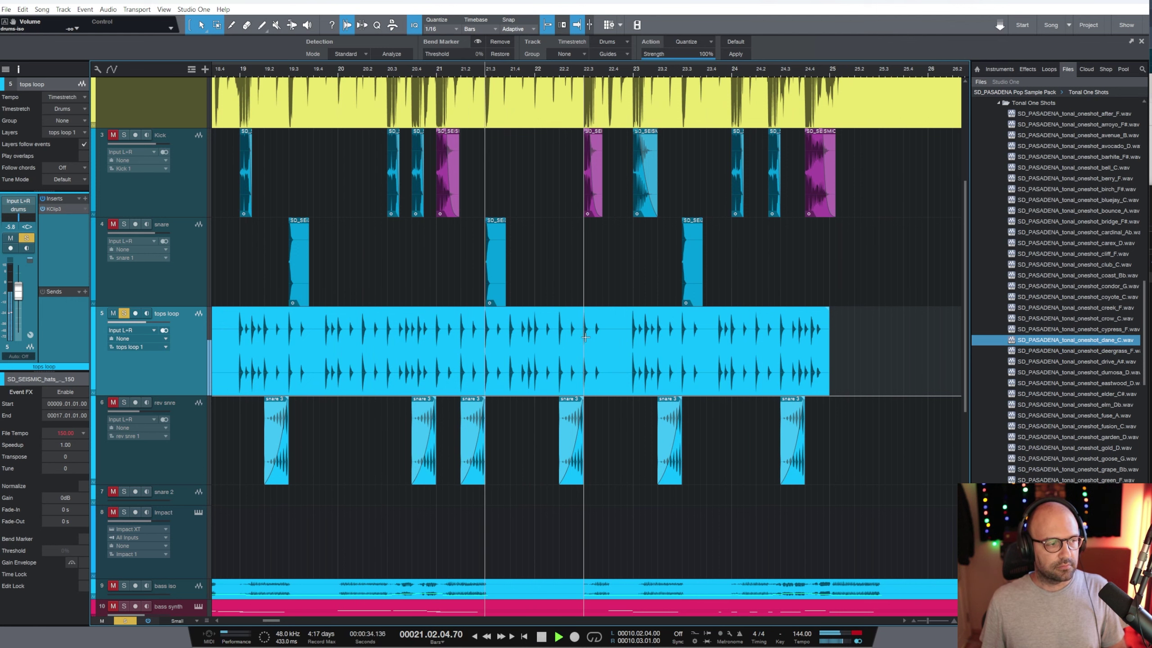
pyautogui.press('space')
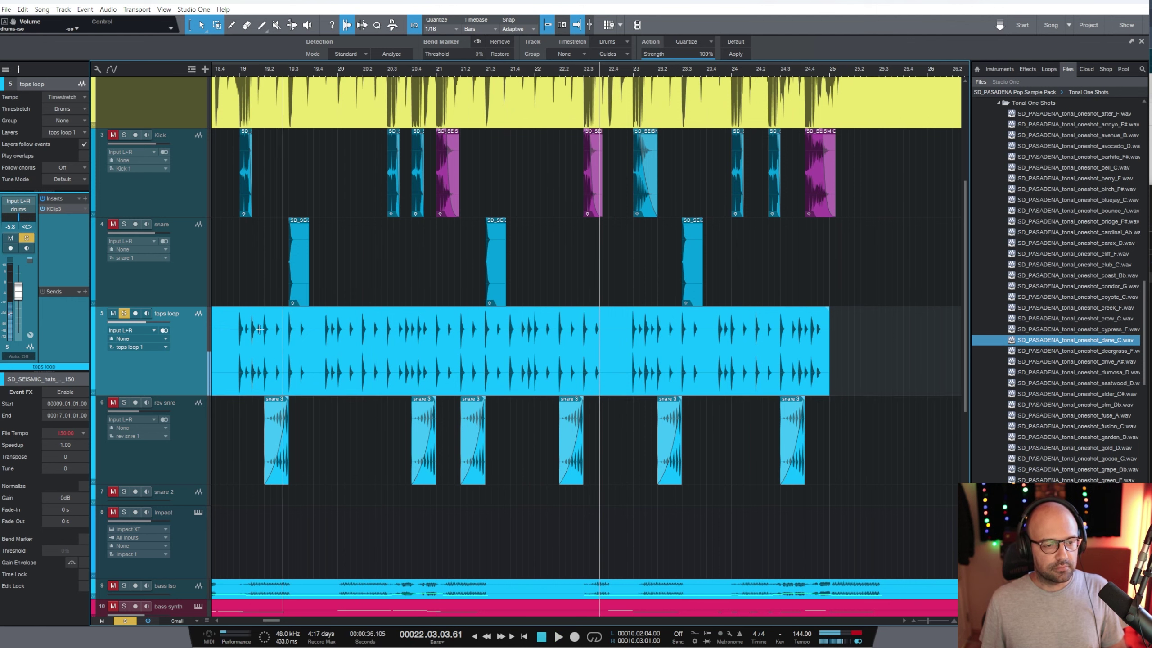
pyautogui.click(124, 313)
# Place the playhead at 8.3 and solo the rev snre track.
pyautogui.press('w')
pyautogui.press('w')
pyautogui.press('w')
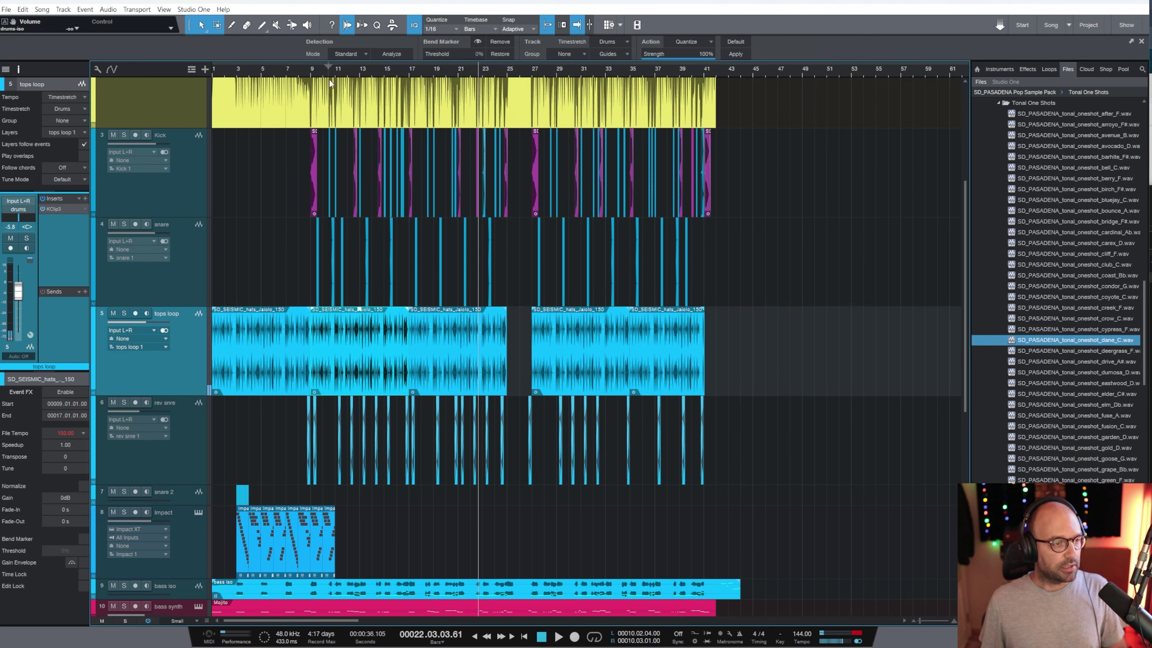
pyautogui.click(305, 72)
pyautogui.press('e')
pyautogui.press('e')
pyautogui.press('e')
pyautogui.press('e')
pyautogui.click(171, 464)
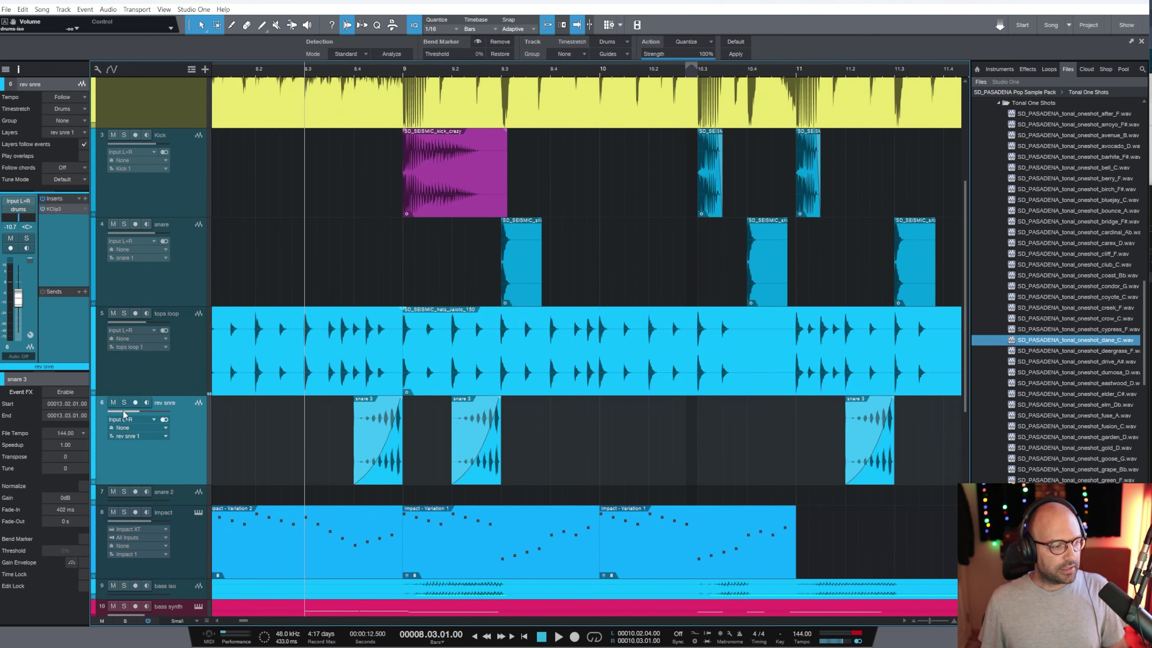
pyautogui.click(123, 403)
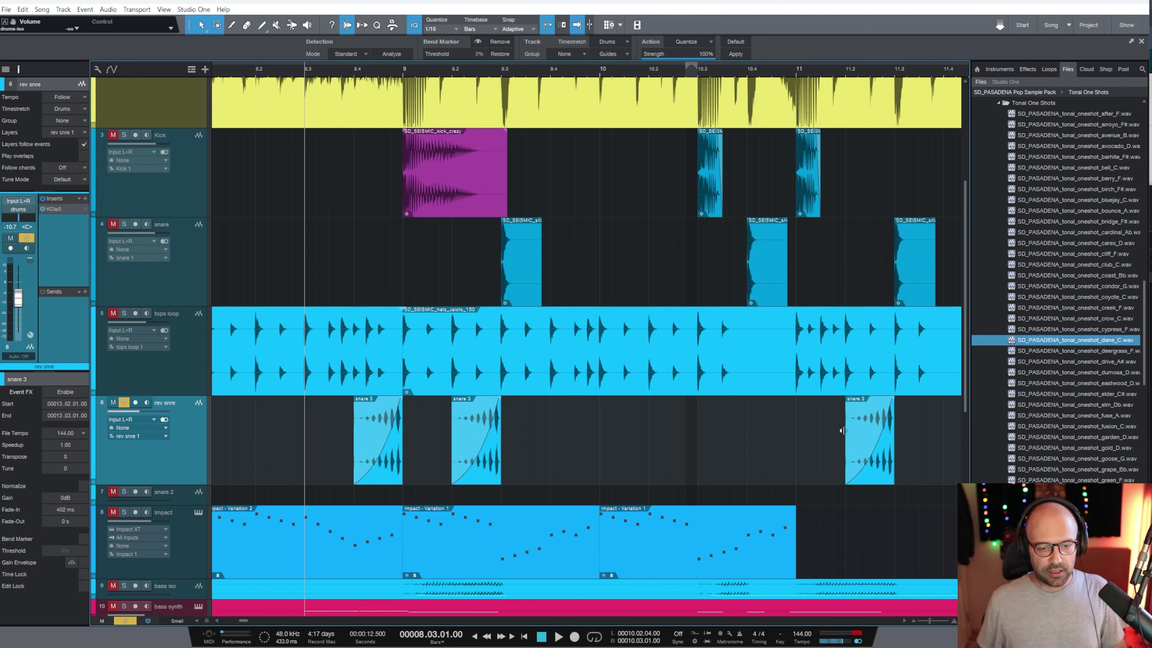
# Extend the start of the snare 3 event ending at 11.3 back to bar 11 and shorten its fade-in to 283 ms.
pyautogui.moveTo(847, 429); pyautogui.dragTo(696, 452)
pyautogui.moveTo(851, 398); pyautogui.dragTo(836, 399)
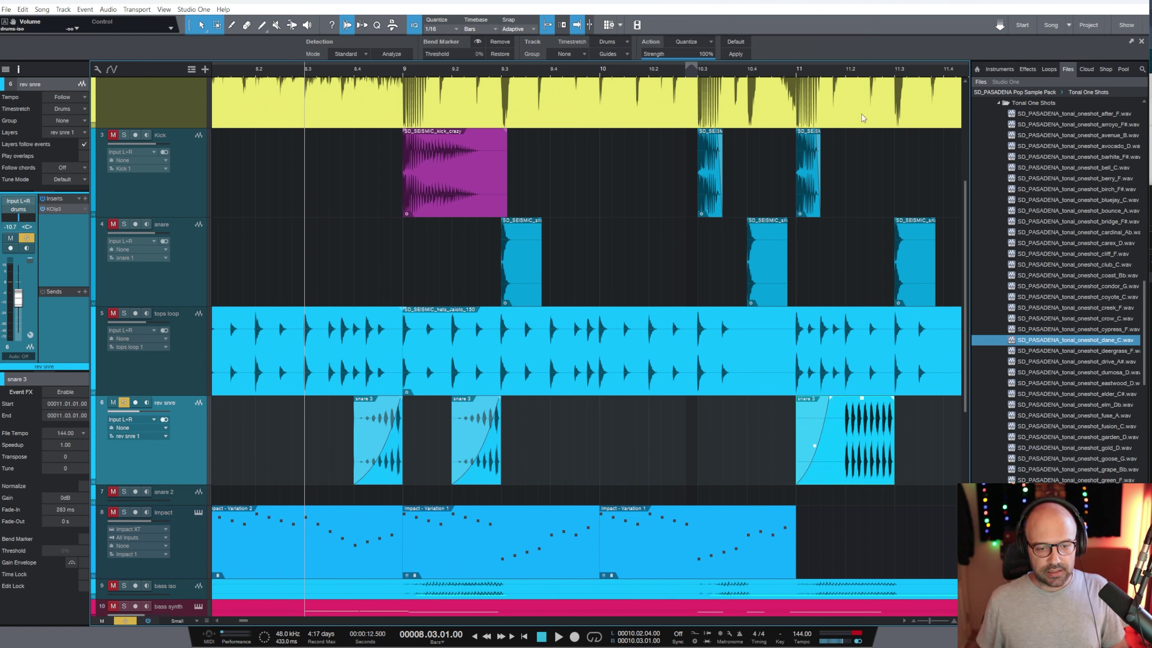
pyautogui.moveTo(900, 74); pyautogui.dragTo(722, 497)
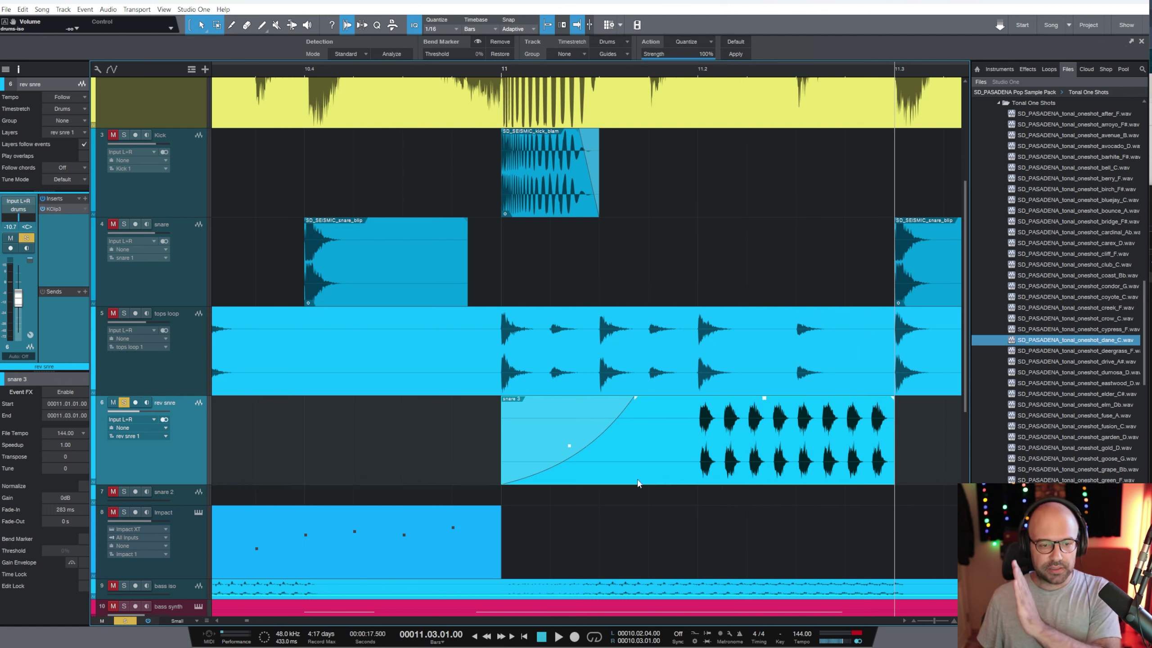
# Trim the start of the extended reverse snare event to 11.2.
pyautogui.moveTo(504, 442); pyautogui.dragTo(692, 444)
pyautogui.press('w')
pyautogui.press('w')
pyautogui.press('w')
pyautogui.press('w')
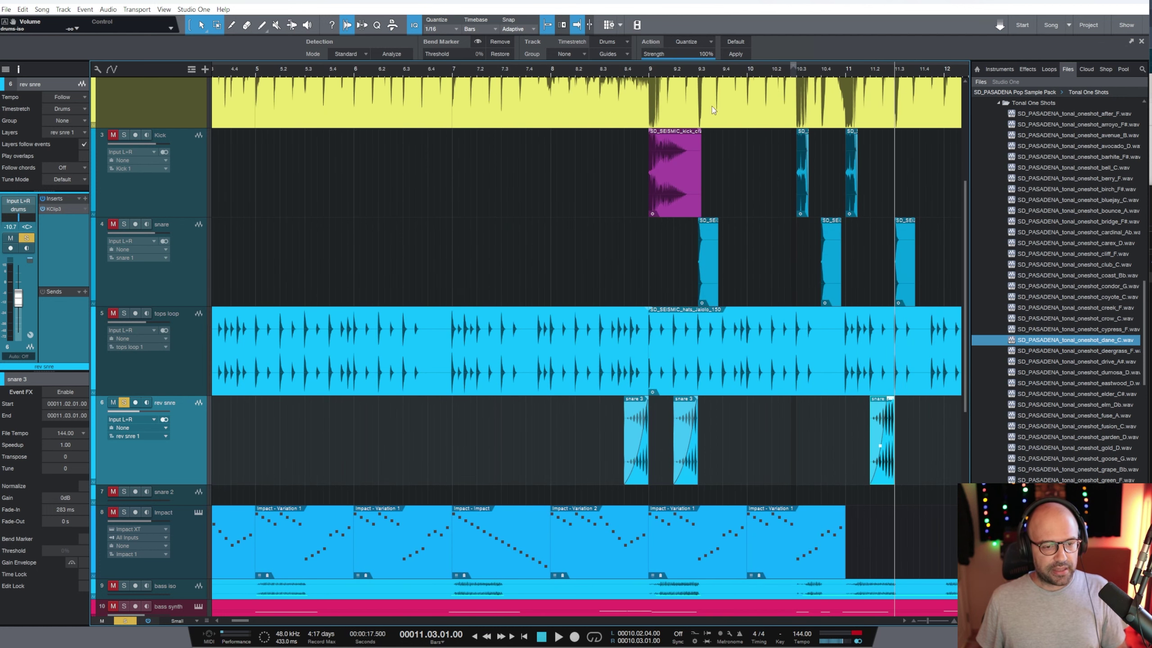
# Audition the soloed rev snre track from just before bar 9, then unsolo it.
pyautogui.click(641, 68)
pyautogui.press('e')
pyautogui.press('e')
pyautogui.press('e')
pyautogui.press('e')
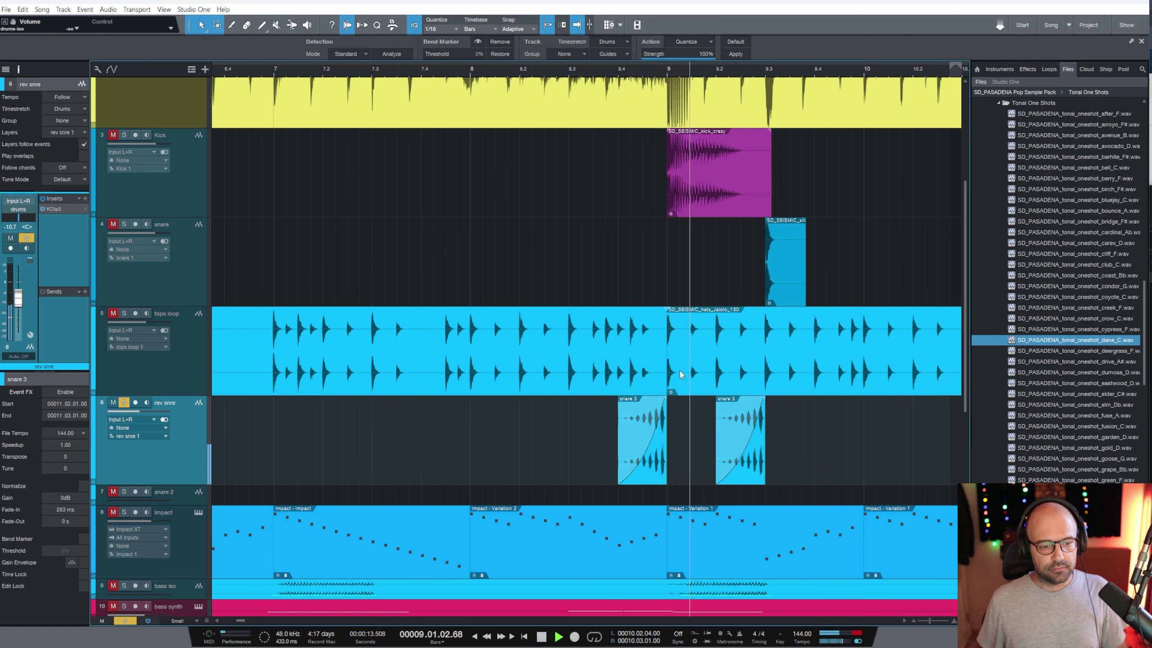
pyautogui.press('space')
pyautogui.press('w')
pyautogui.press('w')
pyautogui.press('w')
pyautogui.press('w')
pyautogui.press('w')
pyautogui.press('w')
pyautogui.press('w')
pyautogui.press('w')
pyautogui.click(123, 403)
# Select the Kick, snare, tops loop and rev snre tracks and solo them together.
pyautogui.press('w')
pyautogui.press('w')
pyautogui.press('w')
pyautogui.press('w')
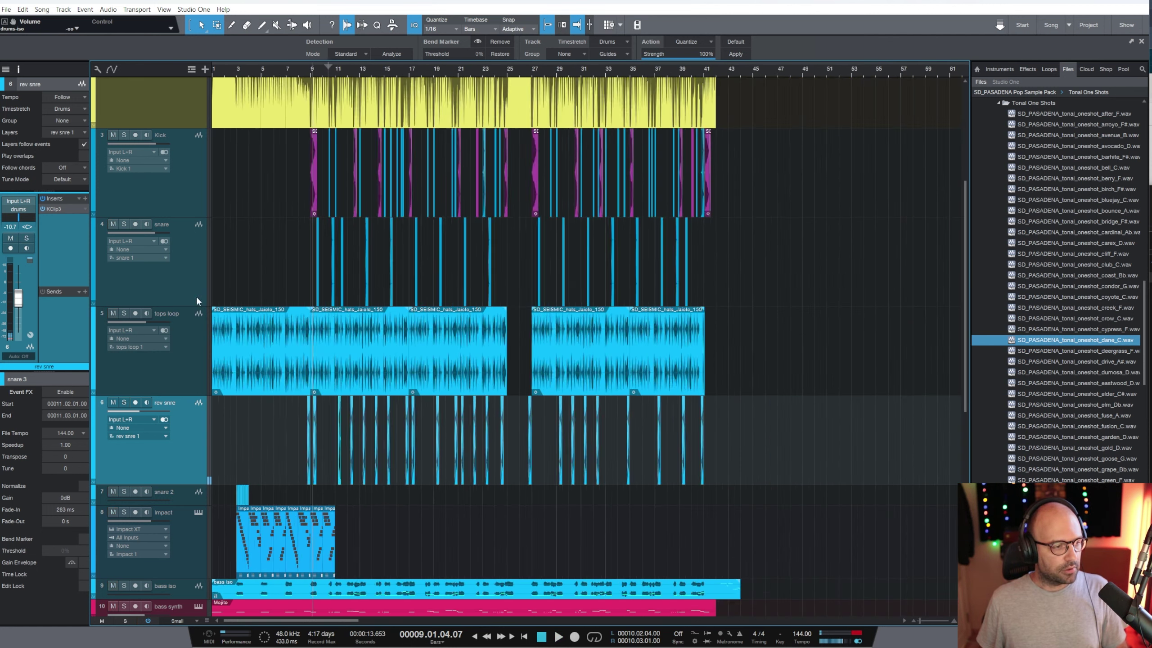
pyautogui.click(188, 186)
pyautogui.keyDown('shift'); pyautogui.click(159, 440); pyautogui.keyUp('shift')
pyautogui.press('s')
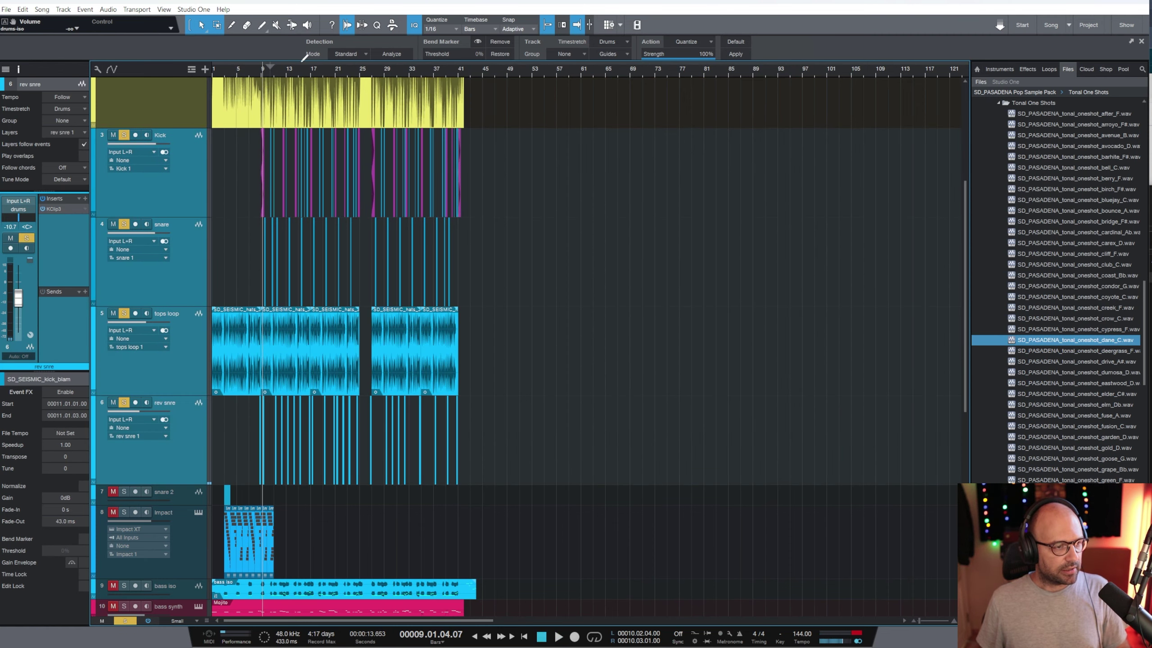
# Audition the four soloed drum tracks together from just before bar 9.
pyautogui.click(259, 70)
pyautogui.press('space')
pyautogui.press('e')
pyautogui.press('e')
pyautogui.press('e')
pyautogui.press('e')
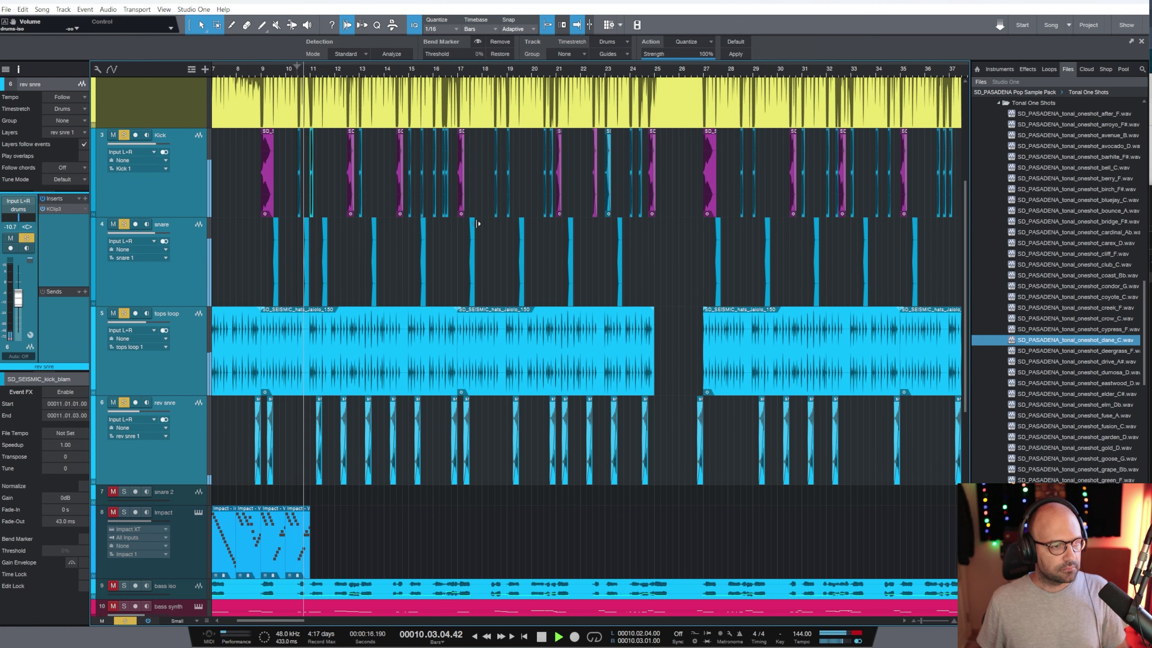
pyautogui.press('w')
pyautogui.press('w')
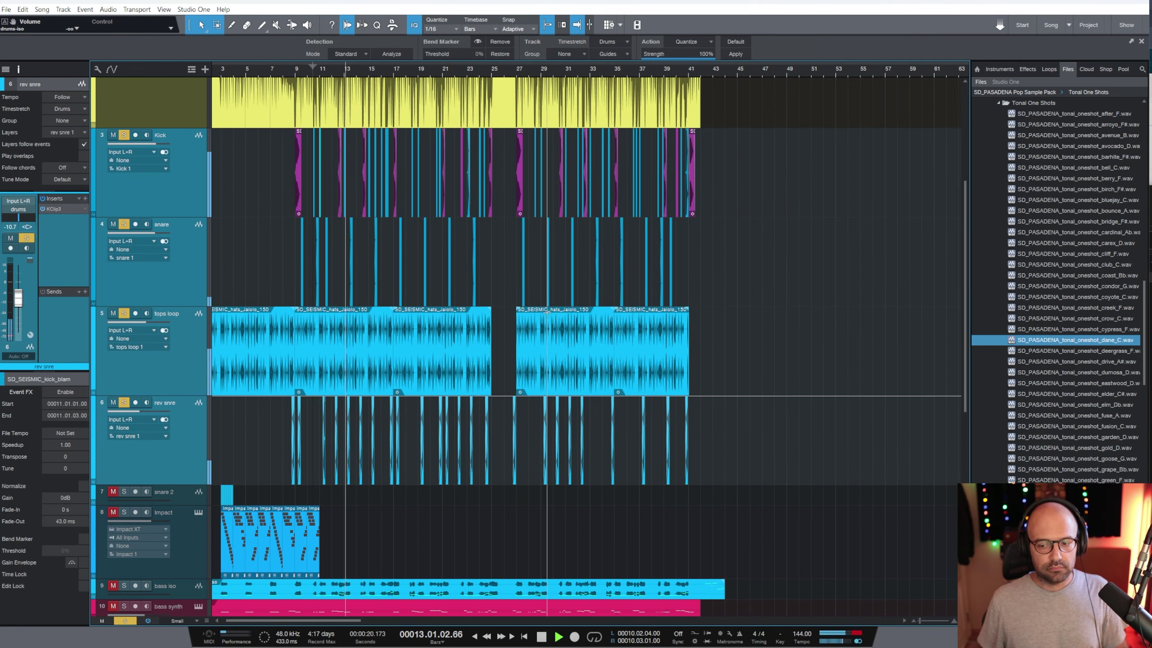
pyautogui.press('e')
pyautogui.press('e')
pyautogui.press('space')
pyautogui.press('w')
pyautogui.press('w')
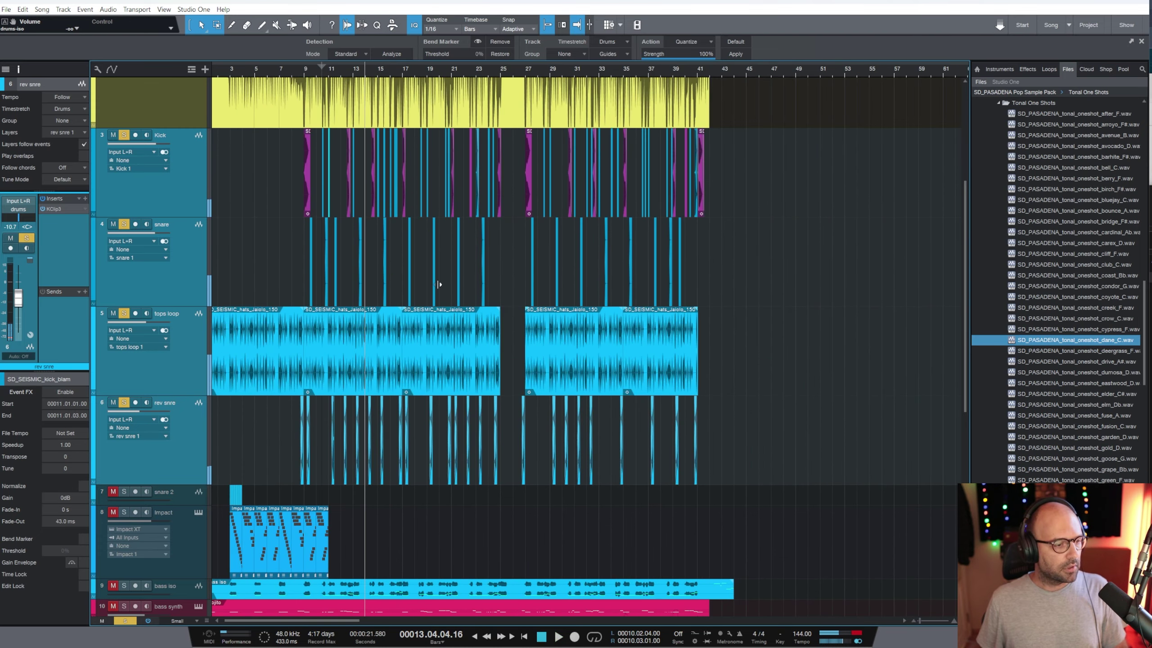
pyautogui.scroll(5, 386, 193)
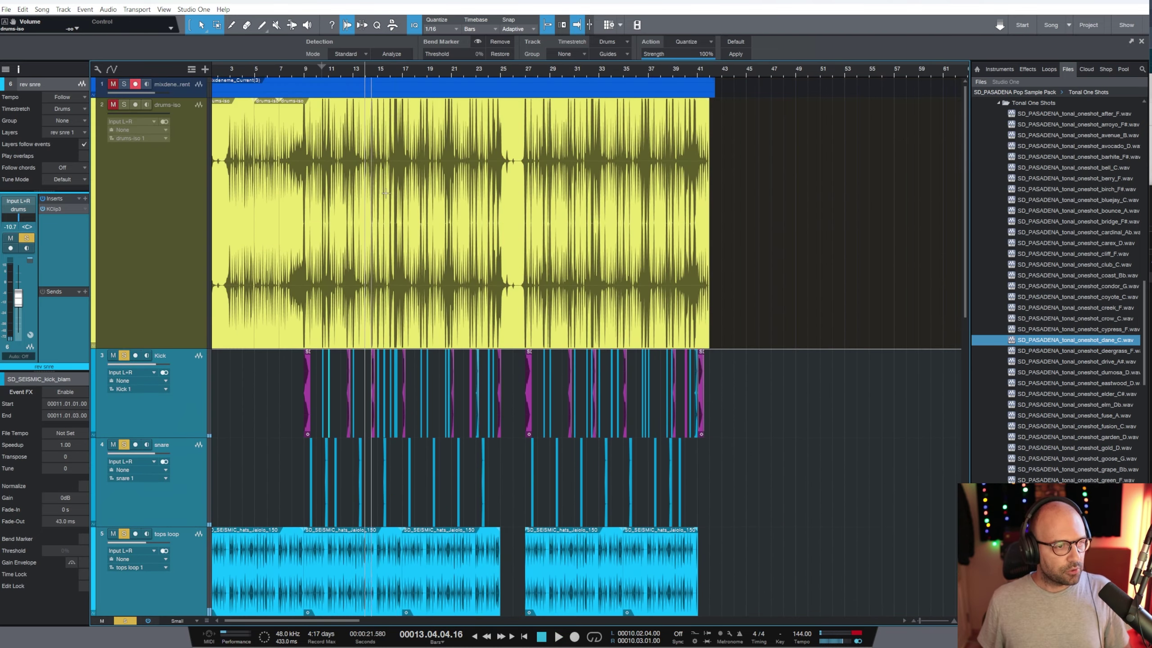
pyautogui.press('e')
pyautogui.press('e')
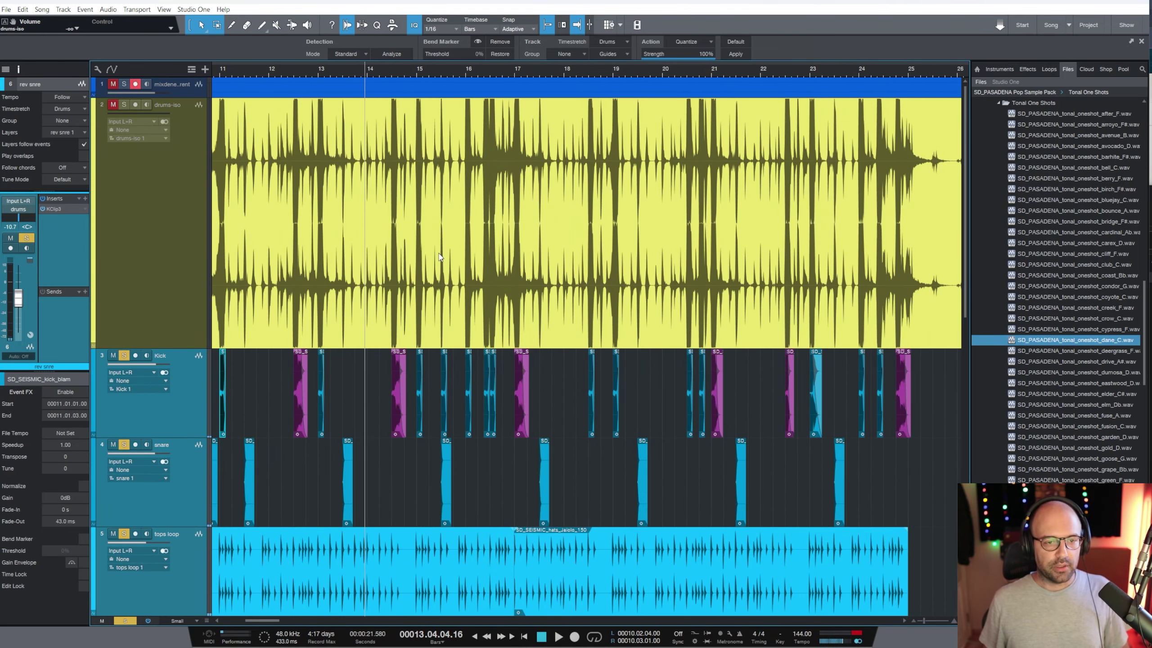
pyautogui.press('w')
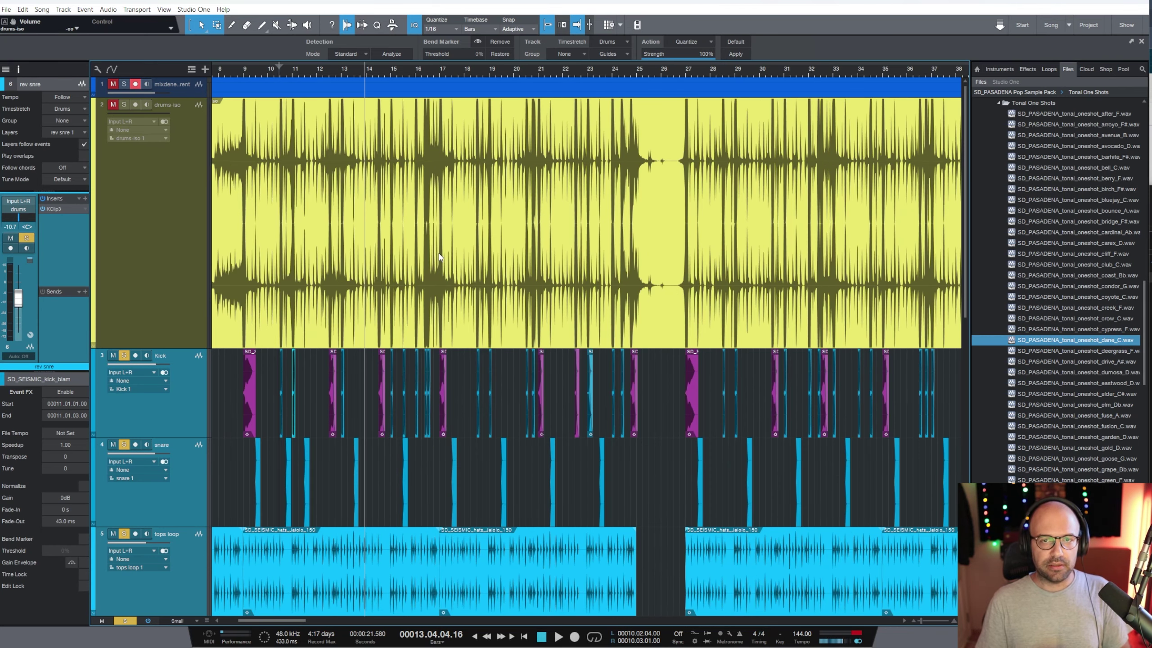
pyautogui.press('w')
# Select the Impact track's pattern part at bar 10 and inspect the Impact parts from bar 3 onward.
pyautogui.scroll(-5, 391, 233)
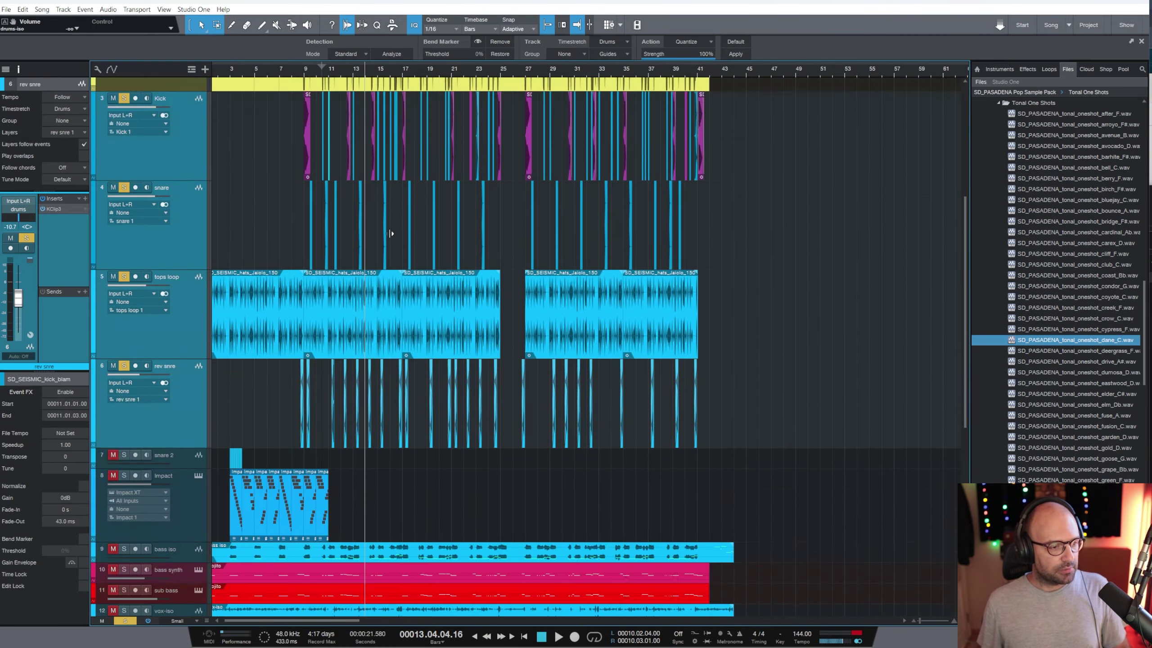
pyautogui.scroll(-2, 391, 233)
pyautogui.click(164, 361)
pyautogui.click(323, 444)
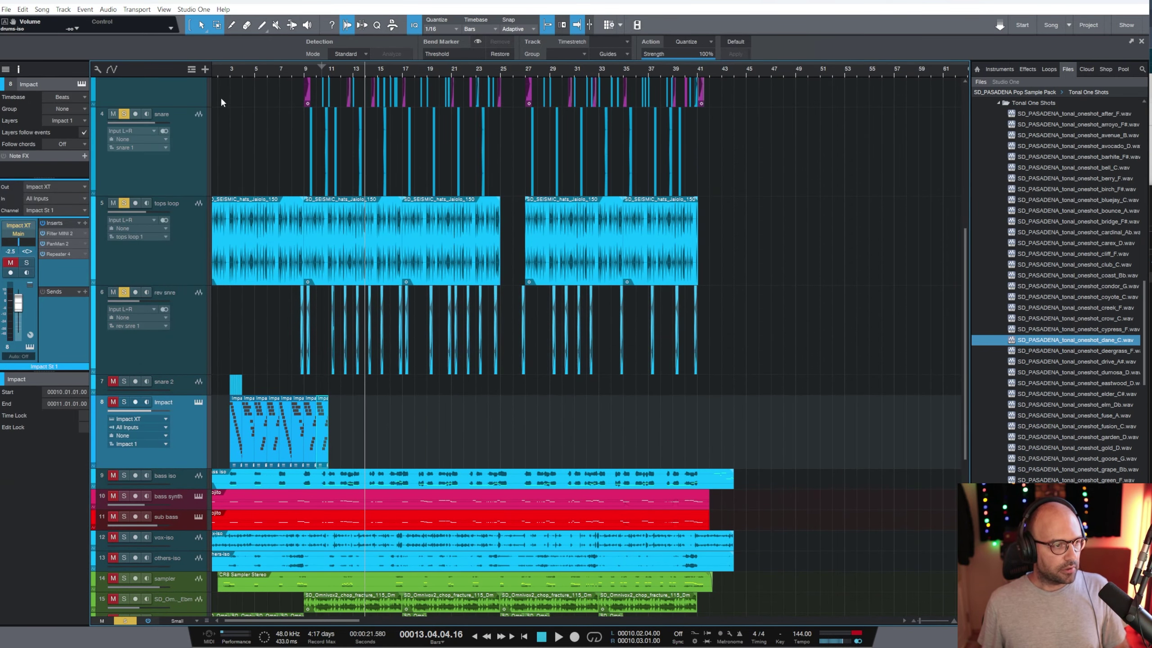
pyautogui.click(232, 69)
pyautogui.press('e')
pyautogui.press('e')
pyautogui.press('w')
pyautogui.press('w')
pyautogui.scroll(8, 331, 207)
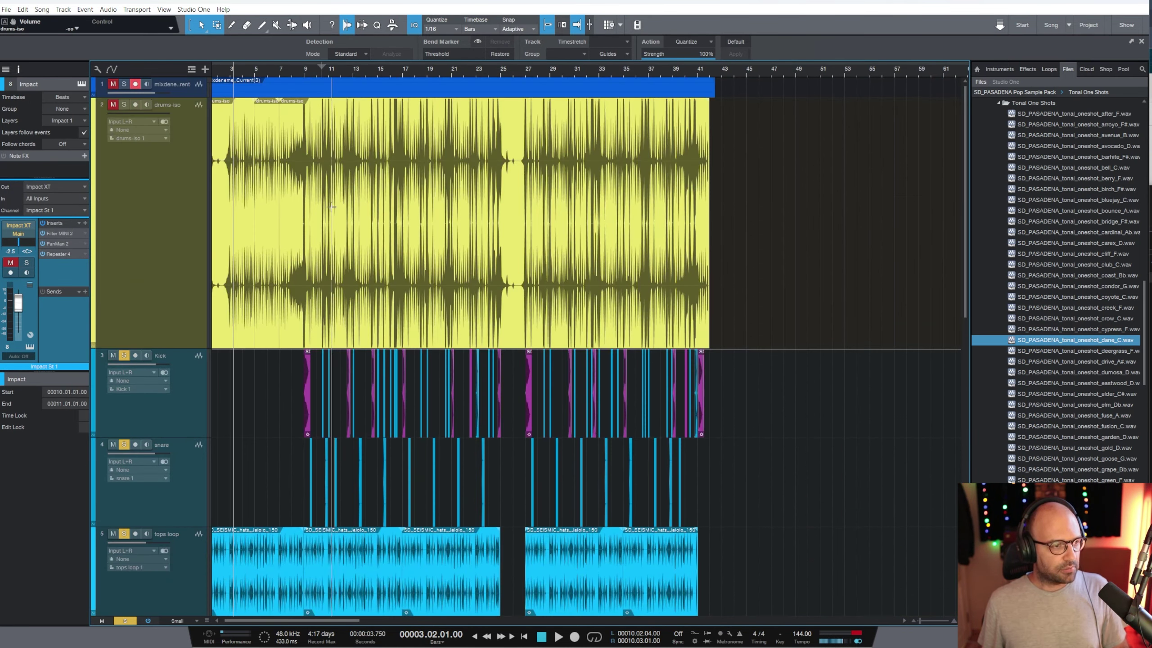
pyautogui.press('e')
pyautogui.press('e')
pyautogui.press('e')
pyautogui.press('w')
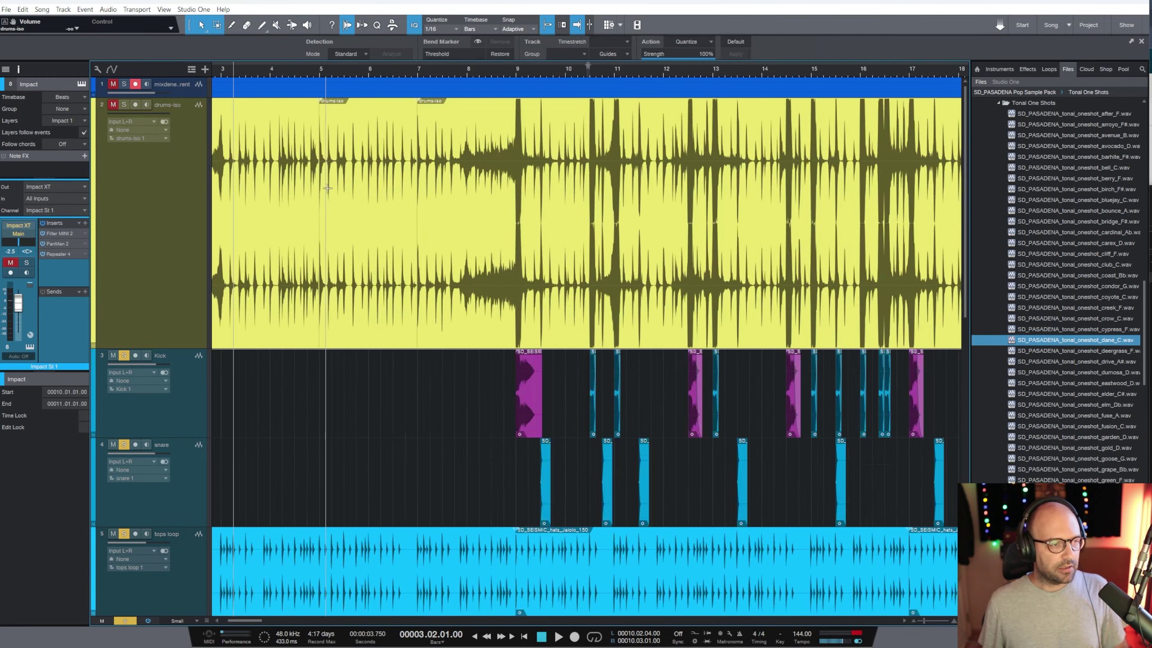
pyautogui.press('w')
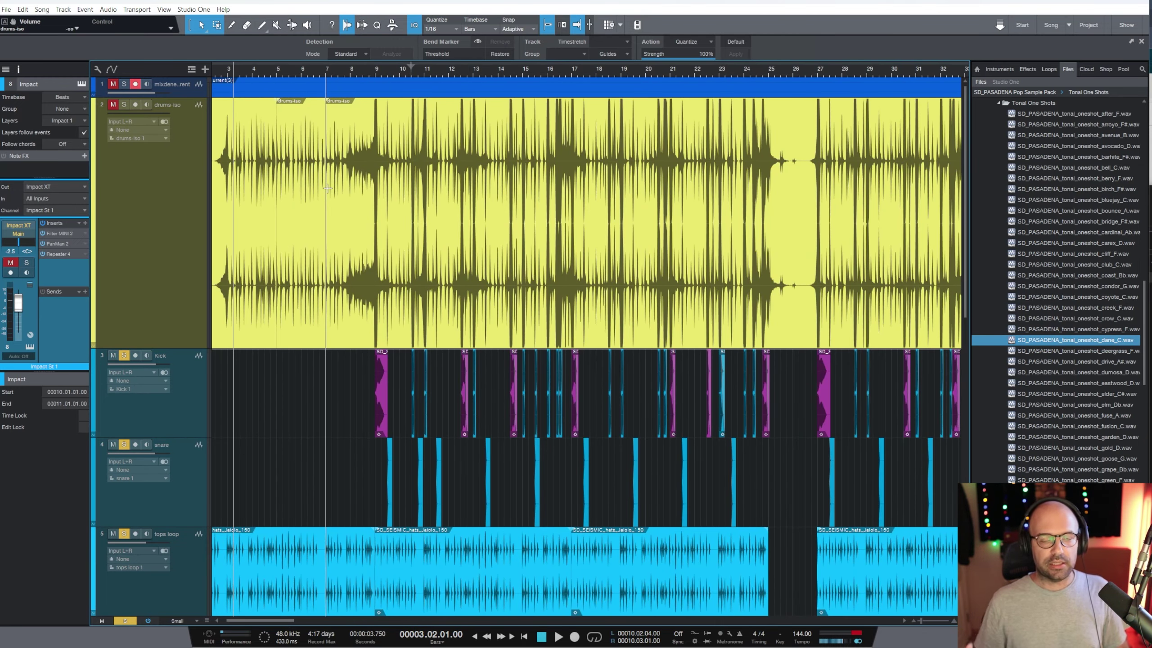
# Split the drums-iso event at bar 4.
pyautogui.press('e')
pyautogui.press('e')
pyautogui.press('e')
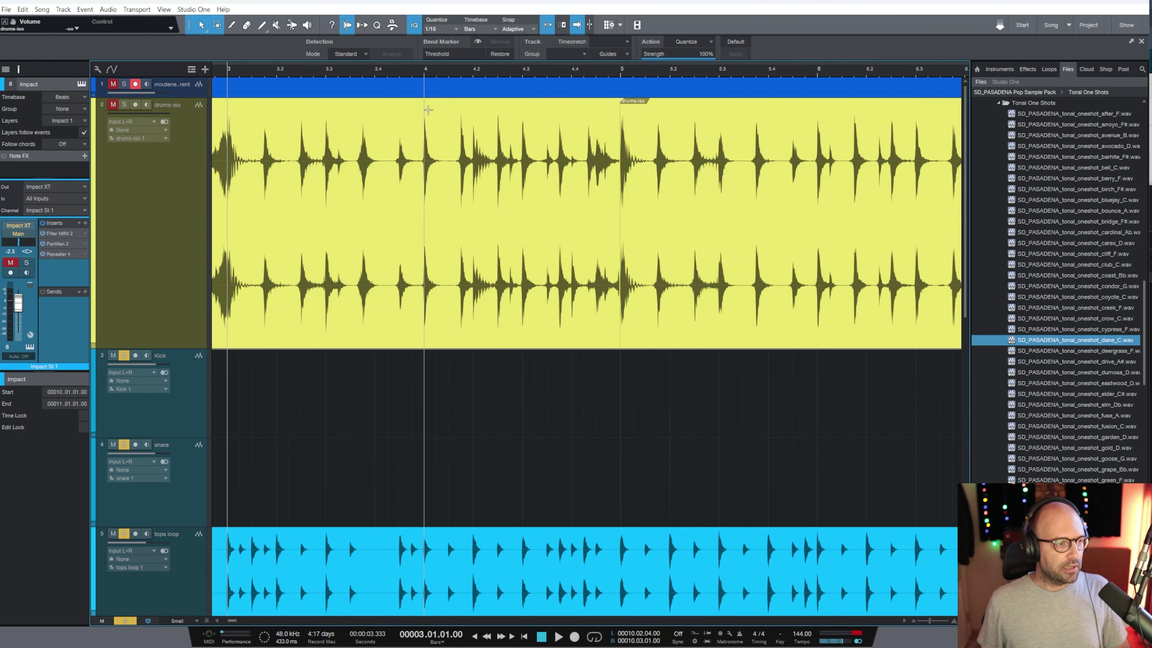
pyautogui.press('3')
pyautogui.click(428, 109)
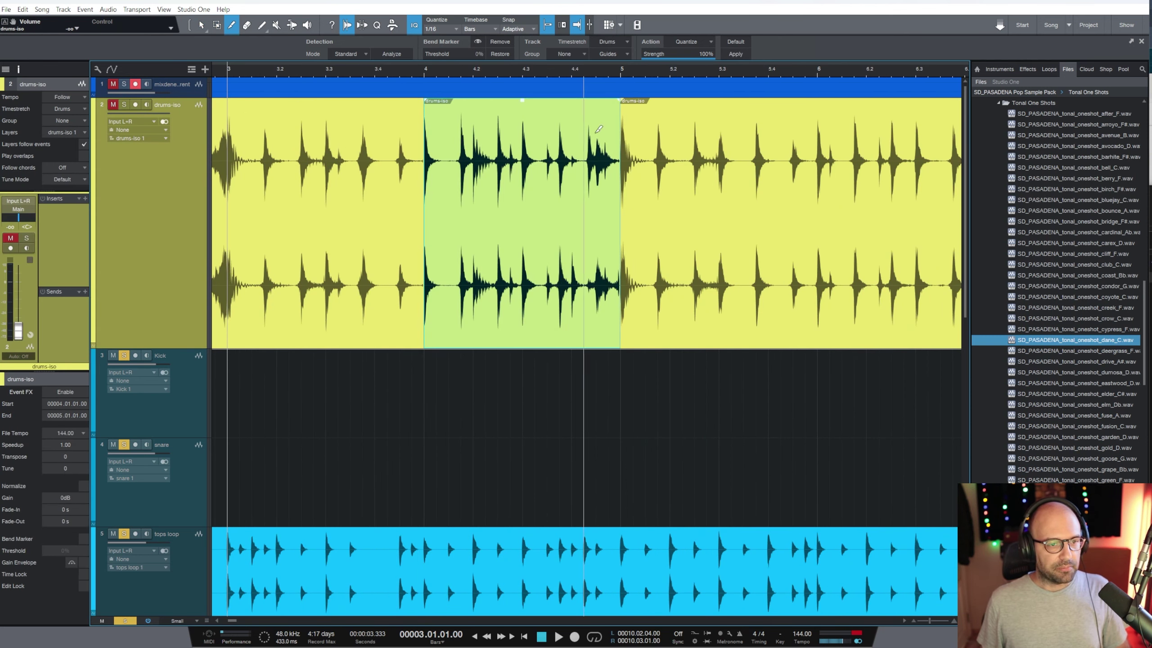
pyautogui.press('1')
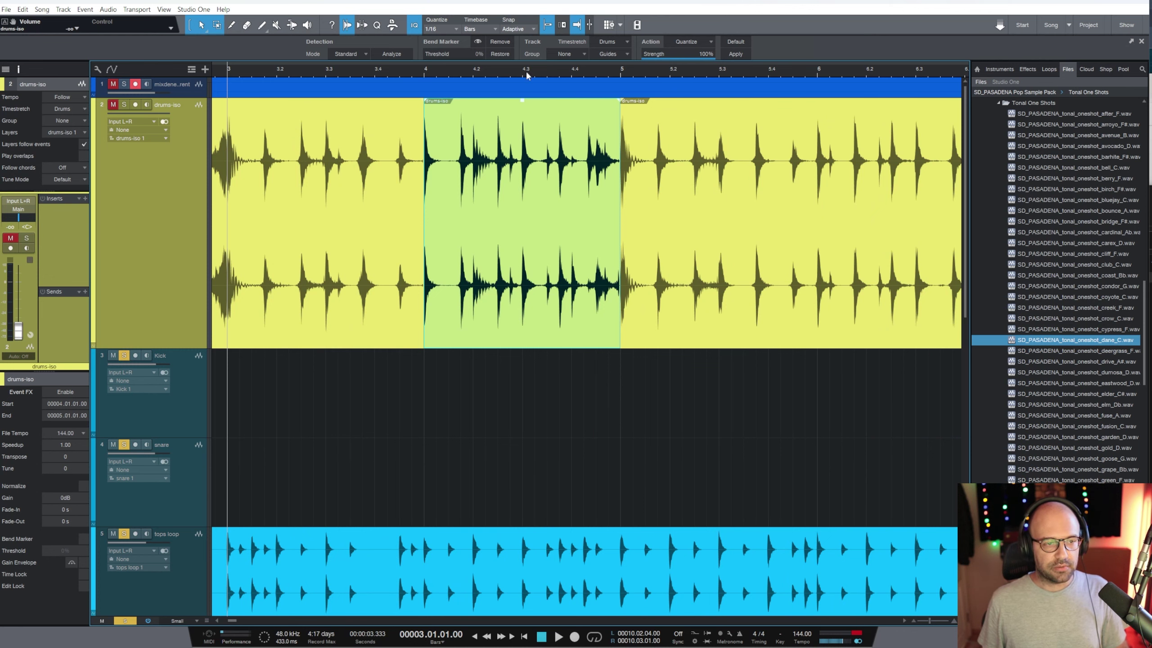
# Enlarge the height of the snare 2 track and inspect its sliced drum events in bar 3.
pyautogui.press('w')
pyautogui.press('w')
pyautogui.scroll(-2, 298, 176)
pyautogui.scroll(-5, 298, 176)
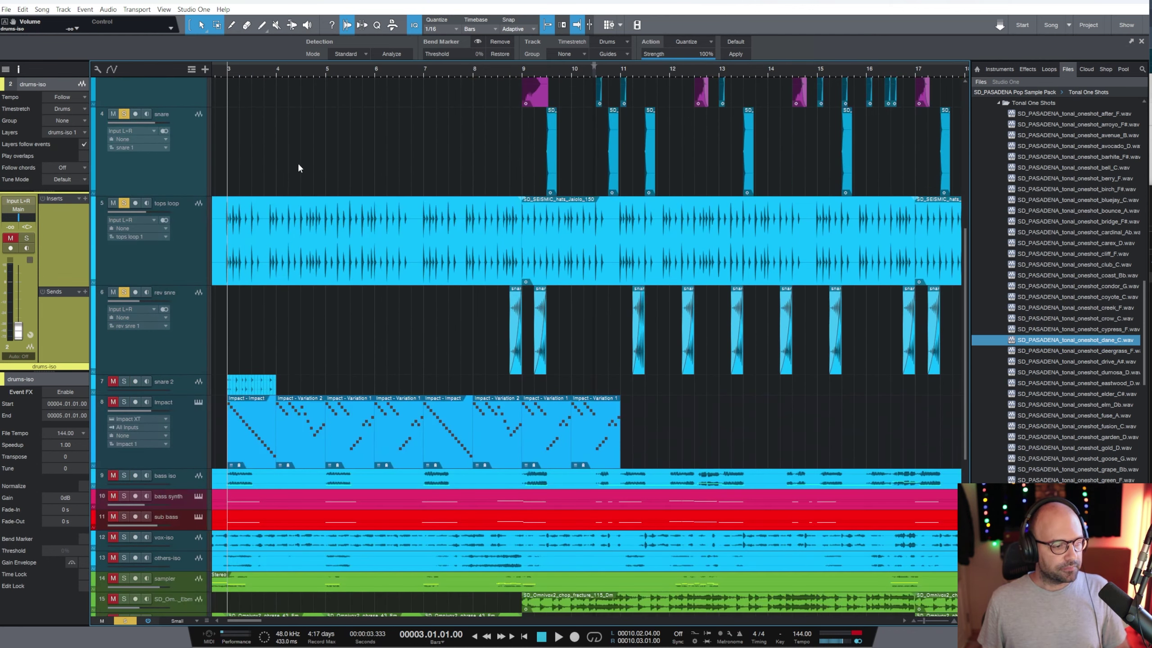
pyautogui.press('e')
pyautogui.press('e')
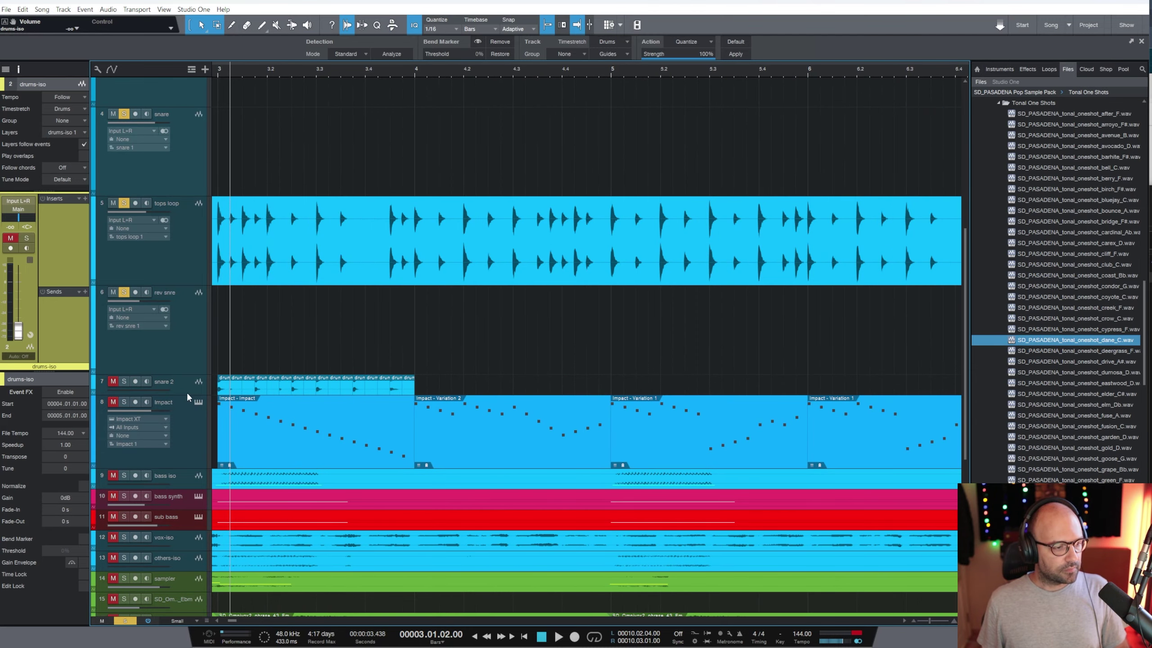
pyautogui.moveTo(189, 393); pyautogui.dragTo(188, 522)
pyautogui.moveTo(457, 517); pyautogui.dragTo(213, 379)
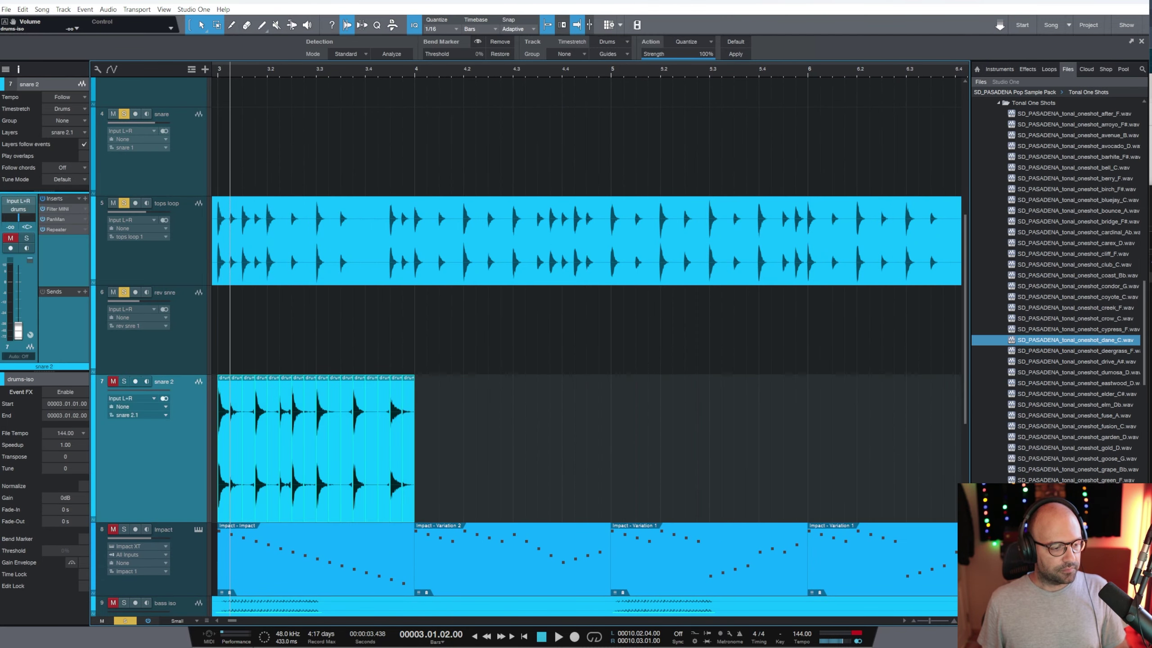
pyautogui.hscroll(-3, 472, 453)
pyautogui.click(591, 187)
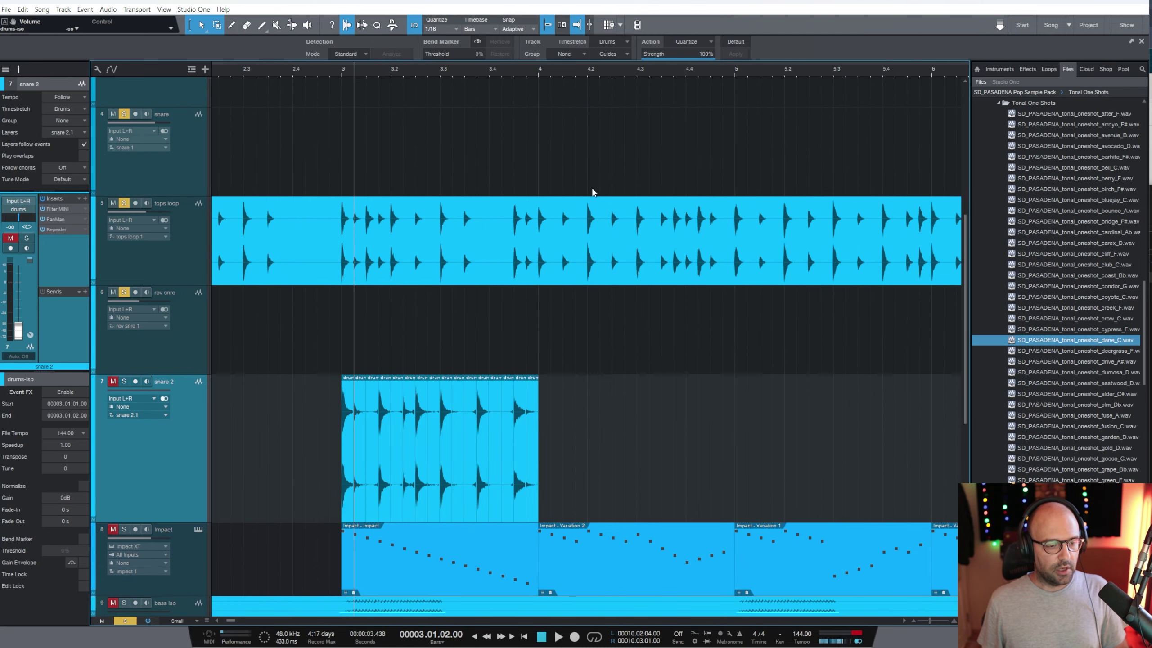
# Select all the snare 2 slices in bar 3 and look up the Split at Grid event command without applying it.
pyautogui.press('e')
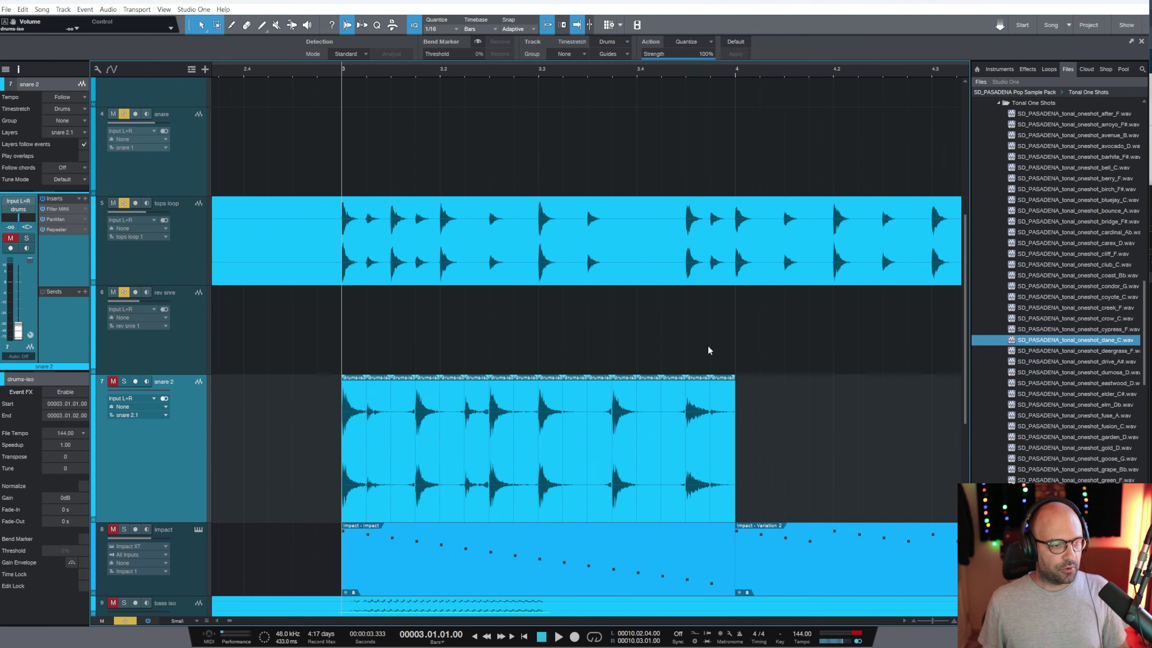
pyautogui.press('w')
pyautogui.scroll(-3, 601, 393)
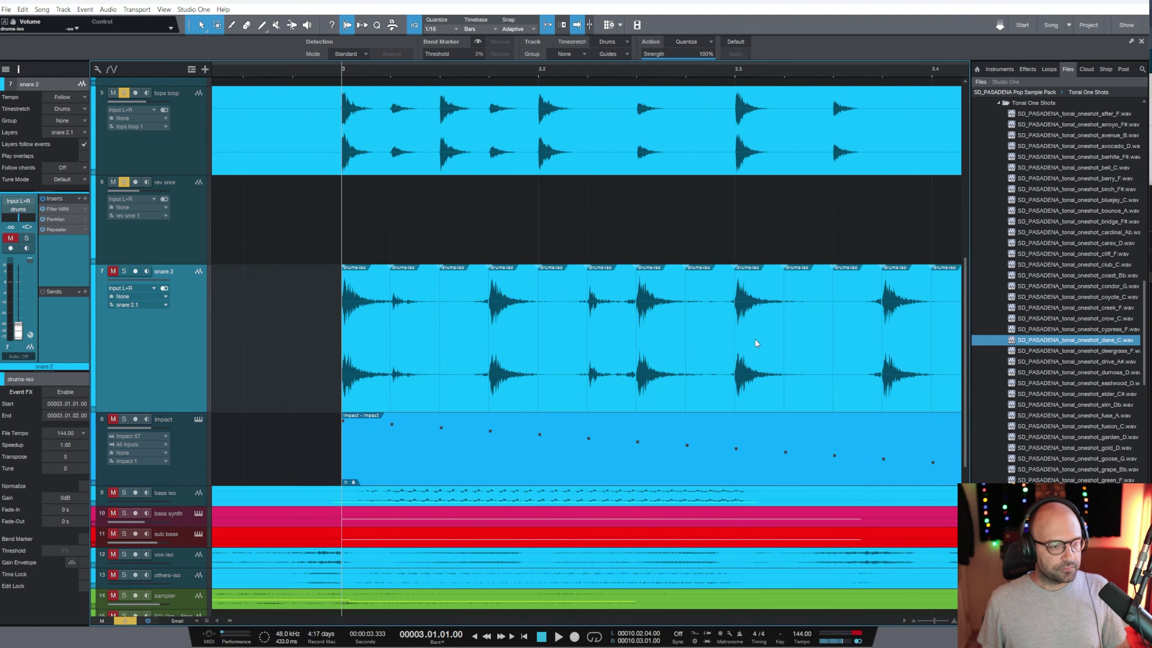
pyautogui.press('e')
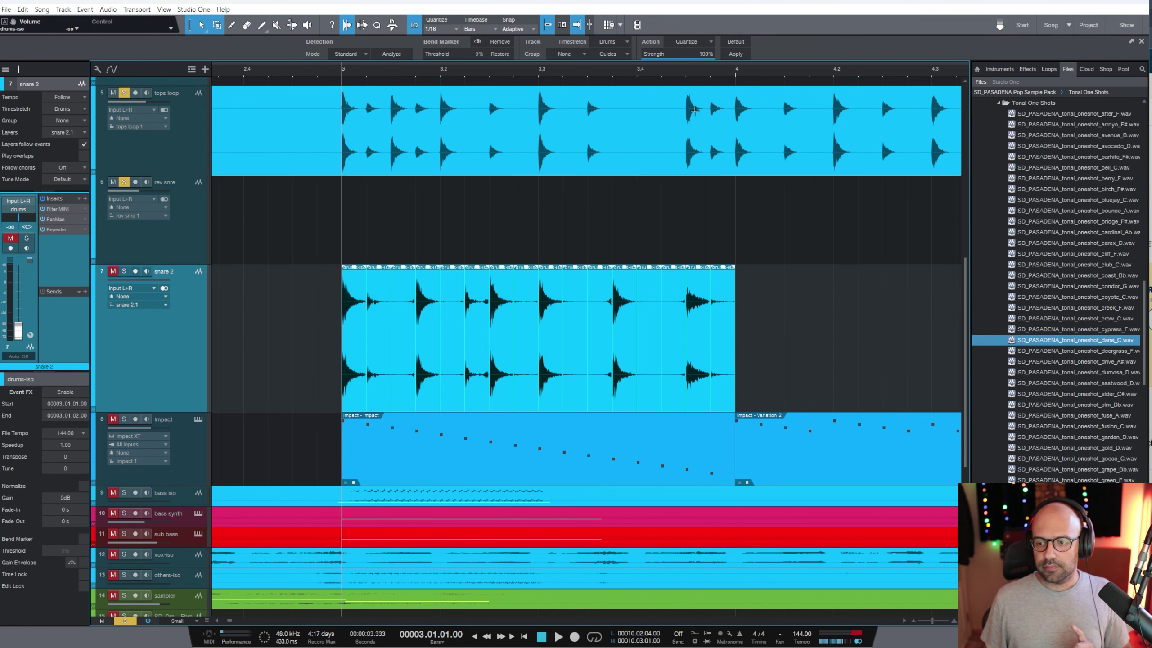
pyautogui.moveTo(779, 376); pyautogui.dragTo(588, 376)
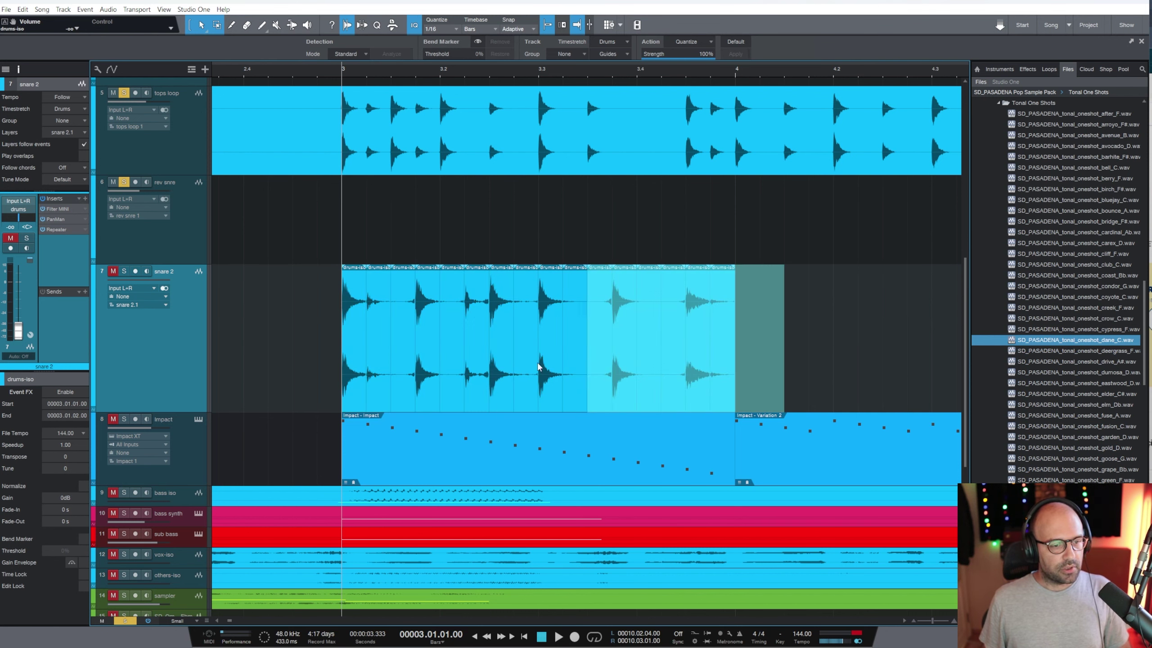
pyautogui.rightClick(439, 353)
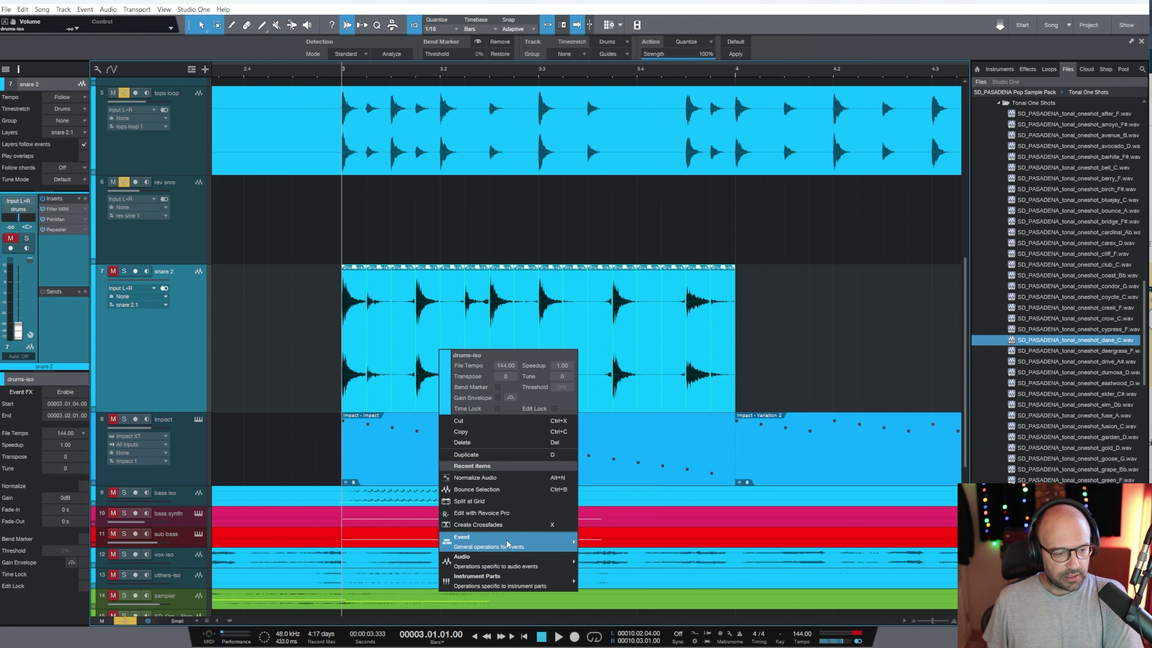
pyautogui.moveTo(507, 543)
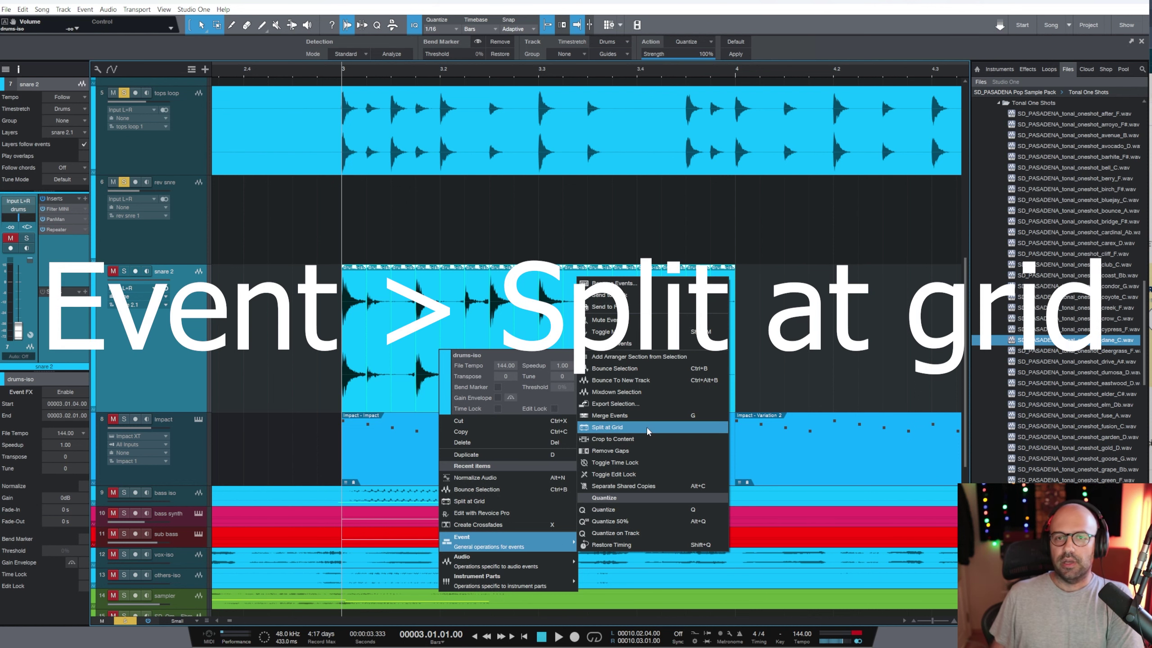
pyautogui.press('Escape')
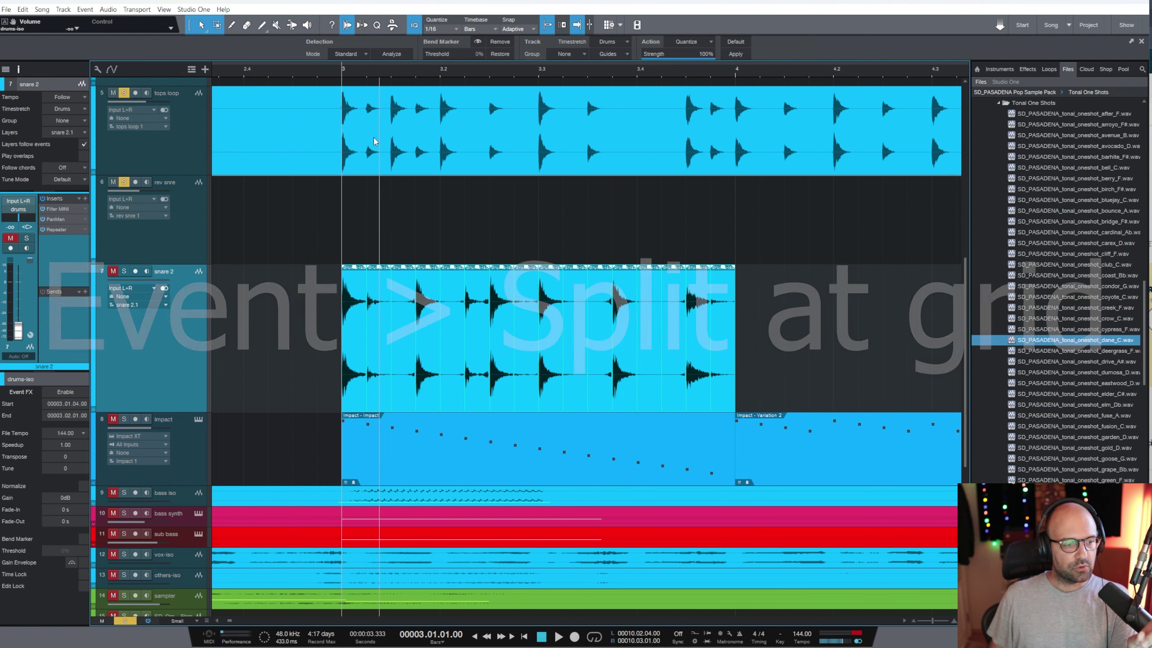
# Select individual snare 2 slices one after another across bar 3 to inspect the grid-based cuts.
pyautogui.click(300, 367)
pyautogui.click(381, 389)
pyautogui.click(397, 384)
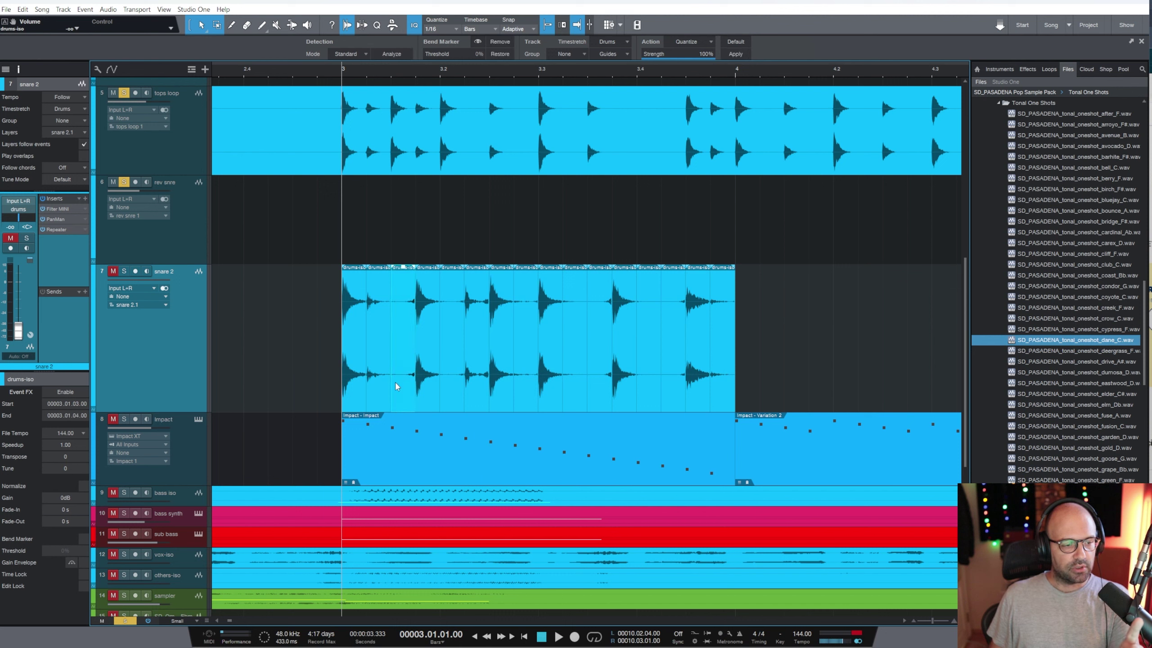
pyautogui.click(430, 389)
pyautogui.click(447, 394)
pyautogui.click(476, 395)
pyautogui.click(498, 389)
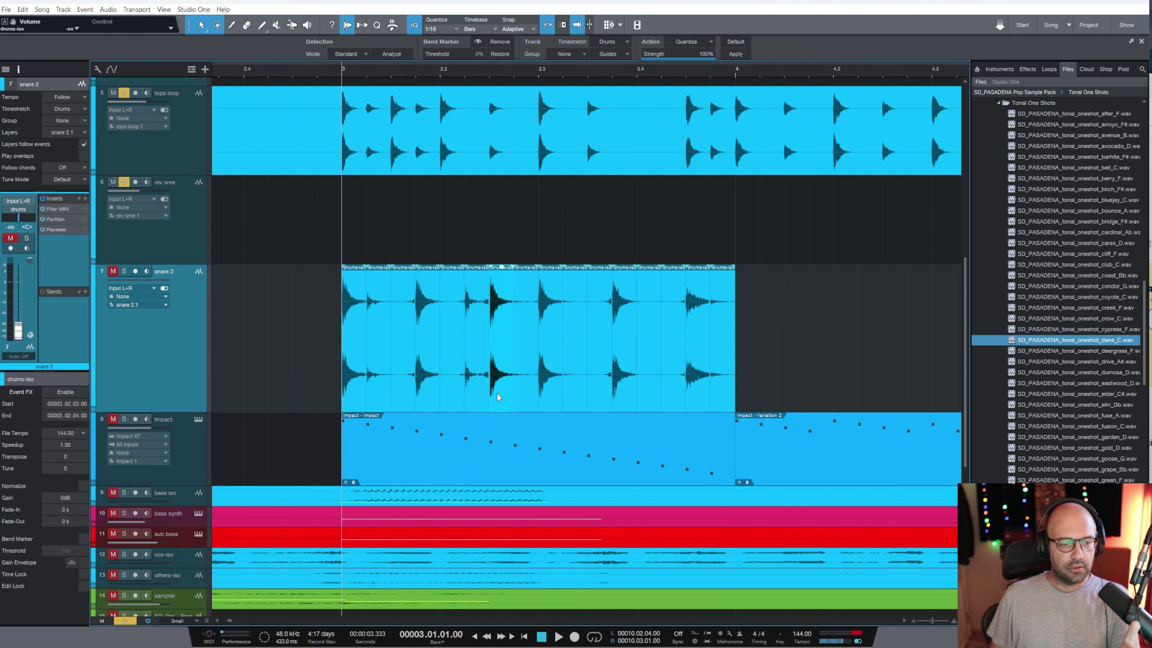
pyautogui.click(529, 398)
pyautogui.click(554, 396)
pyautogui.click(615, 395)
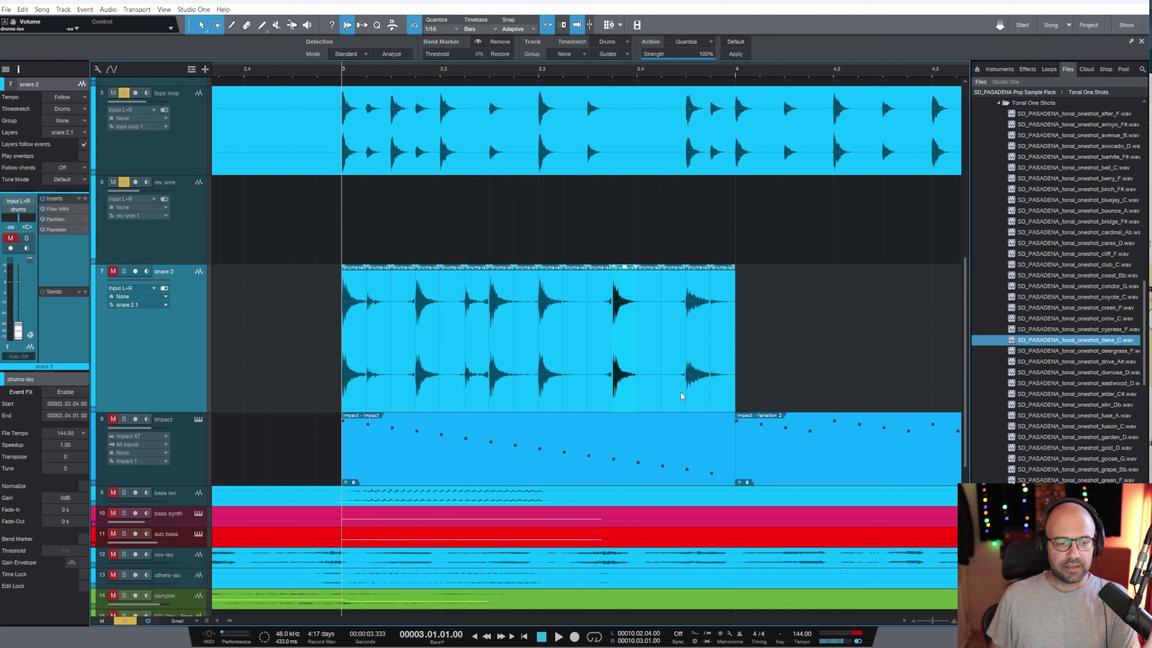
# Select all the snare 2 slices in bar 3 and open the Impact track's Impact XT instrument beside them.
pyautogui.moveTo(810, 379); pyautogui.dragTo(243, 386)
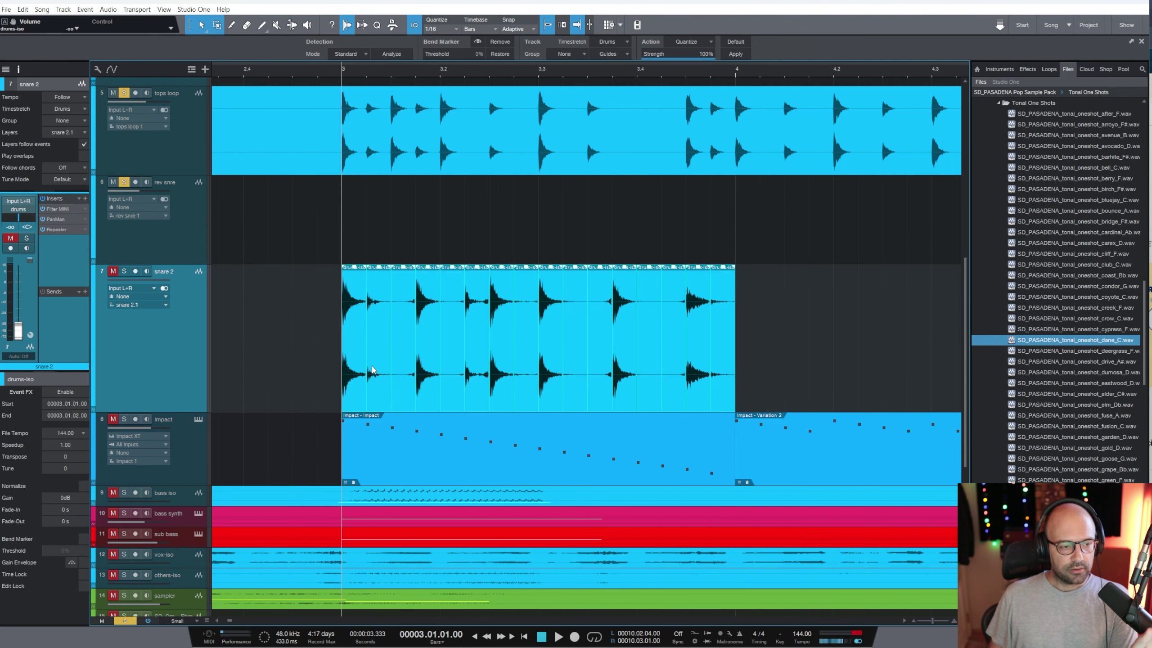
pyautogui.click(199, 420)
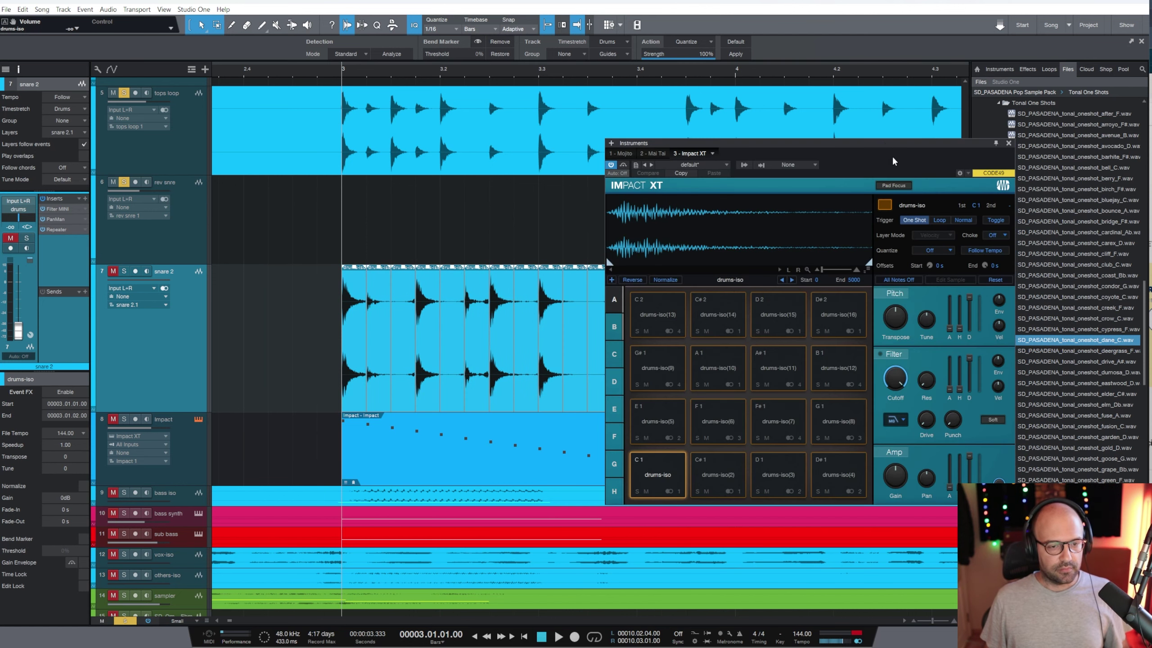
pyautogui.moveTo(872, 147); pyautogui.dragTo(896, 139)
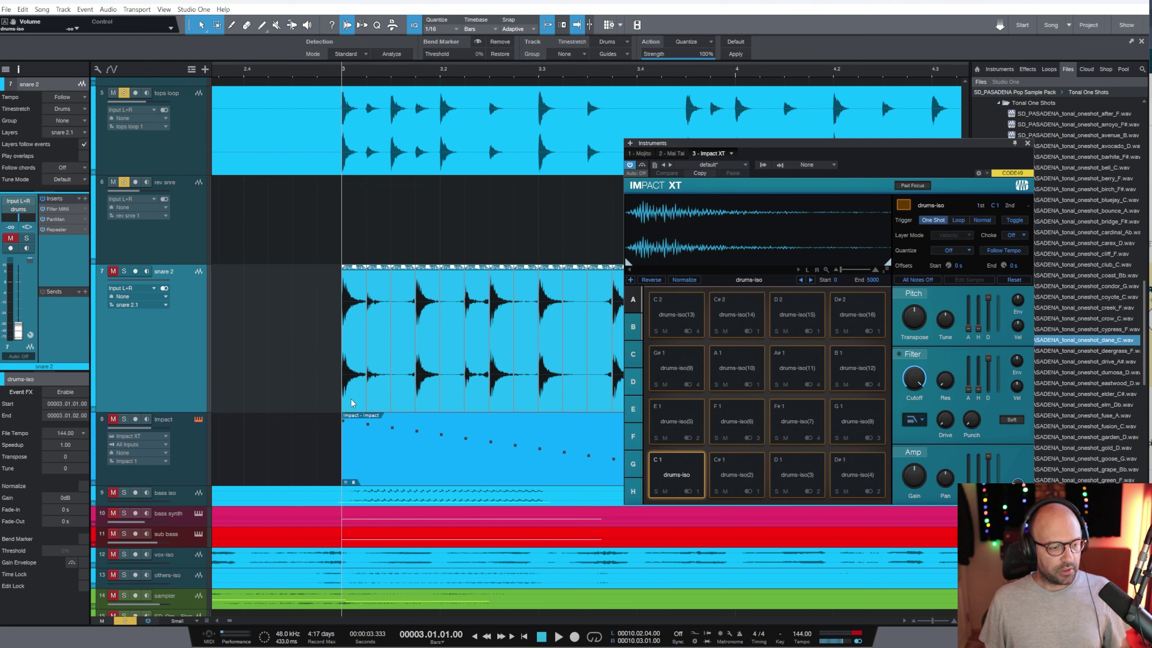
# Try to load the selected snare 2 slices from pad C 1 onward, spreading the samples across multiple Impact XT pads.
pyautogui.moveTo(352, 403); pyautogui.dragTo(683, 466)
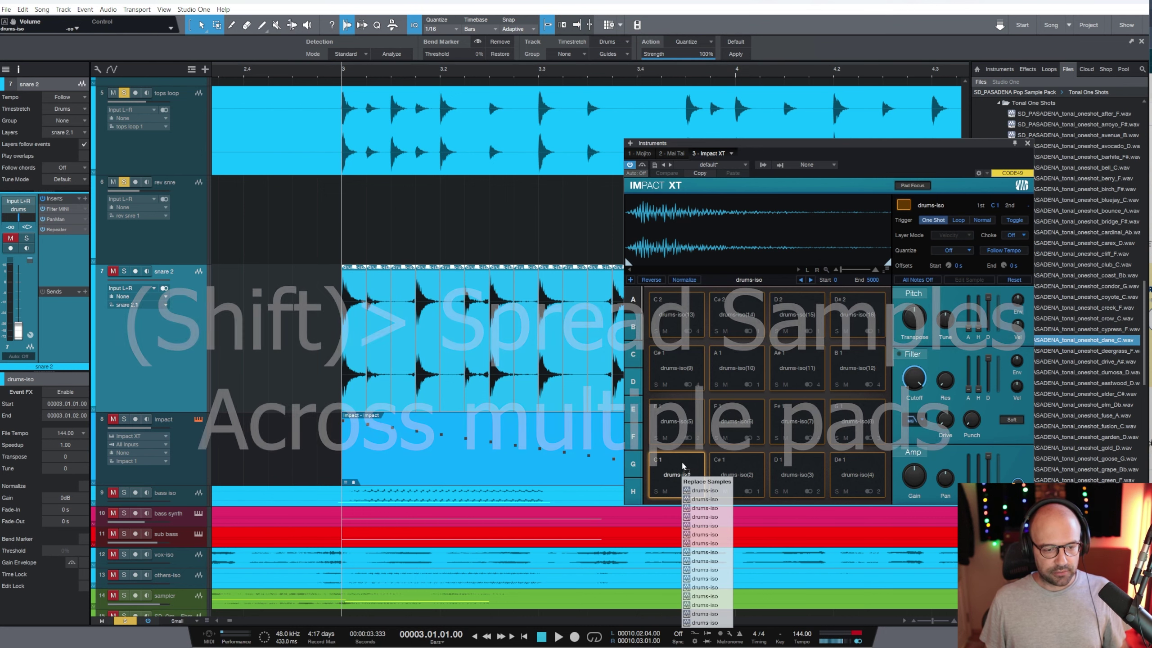
pyautogui.press('shift')
pyautogui.moveTo(683, 466); pyautogui.dragTo(673, 465)
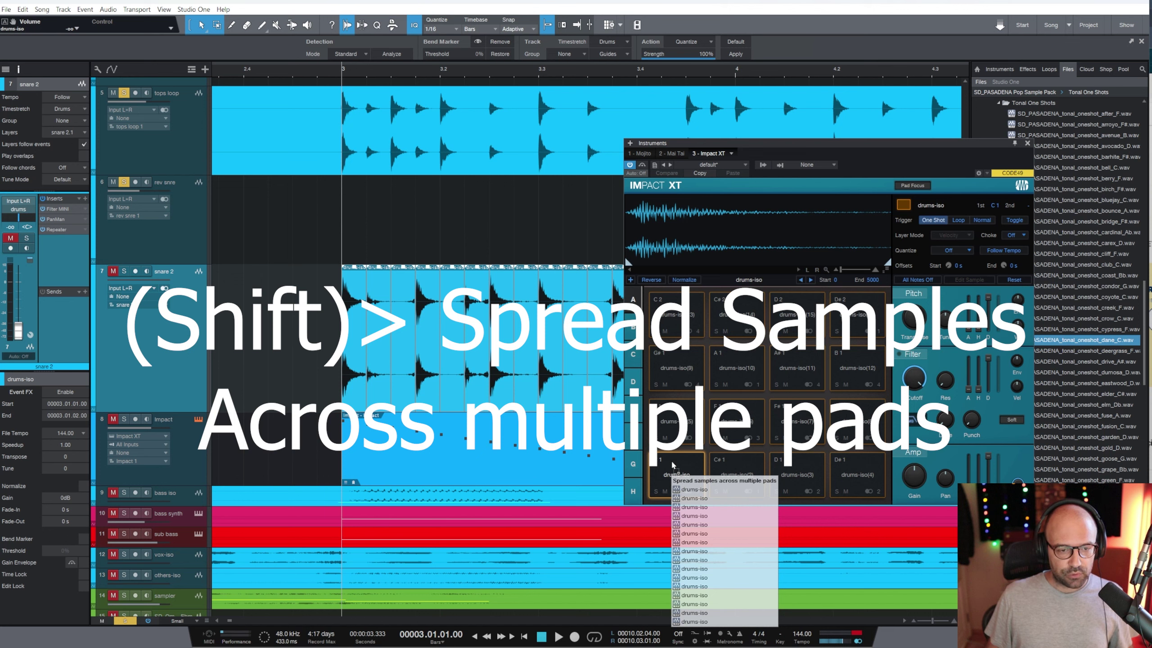
pyautogui.moveTo(673, 464); pyautogui.dragTo(675, 468)
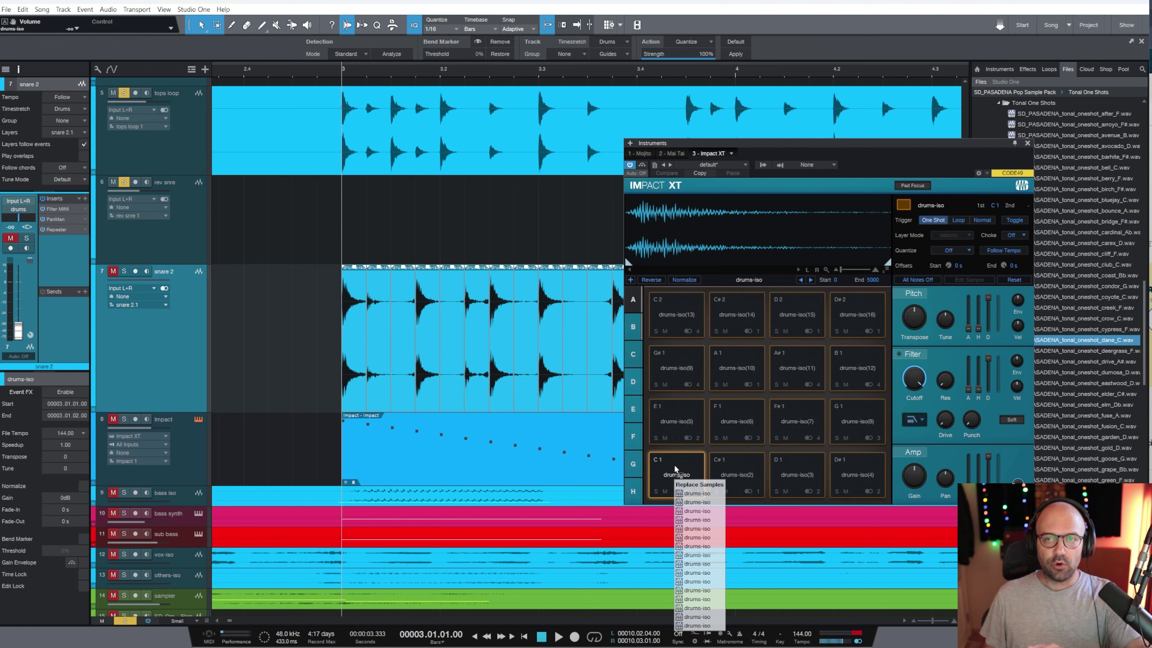
pyautogui.moveTo(676, 468); pyautogui.dragTo(340, 347)
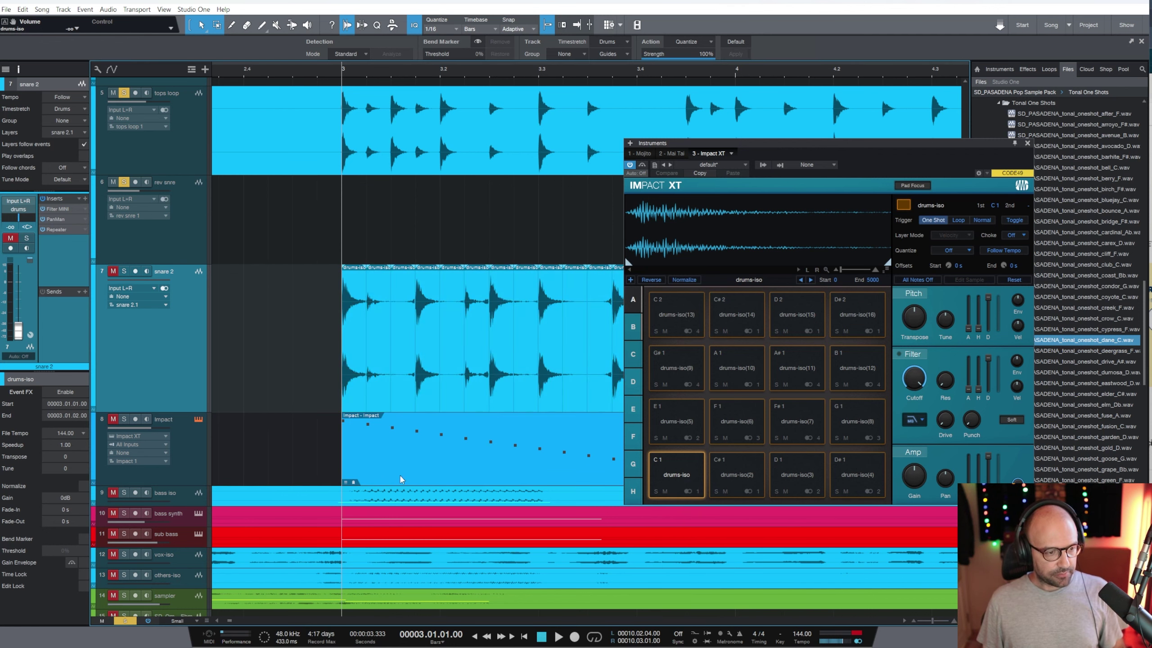
# Open the Impact track's bar 3 part in the pattern editor and close the Impact XT window.
pyautogui.click(425, 479)
pyautogui.doubleClick(450, 481)
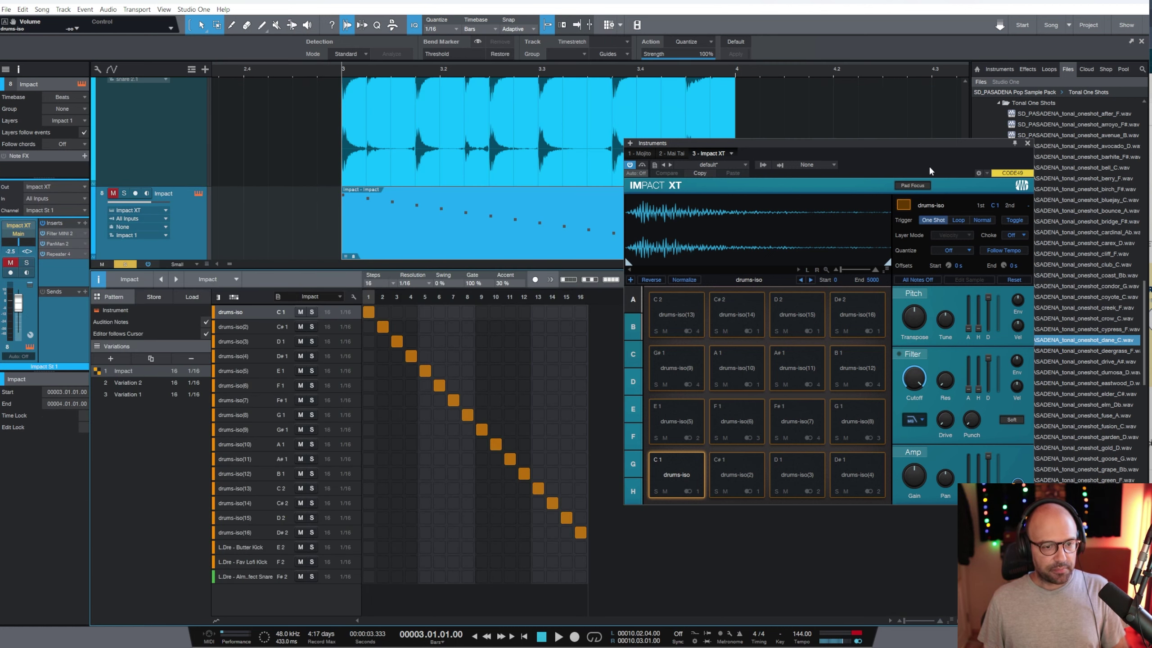
pyautogui.click(1026, 144)
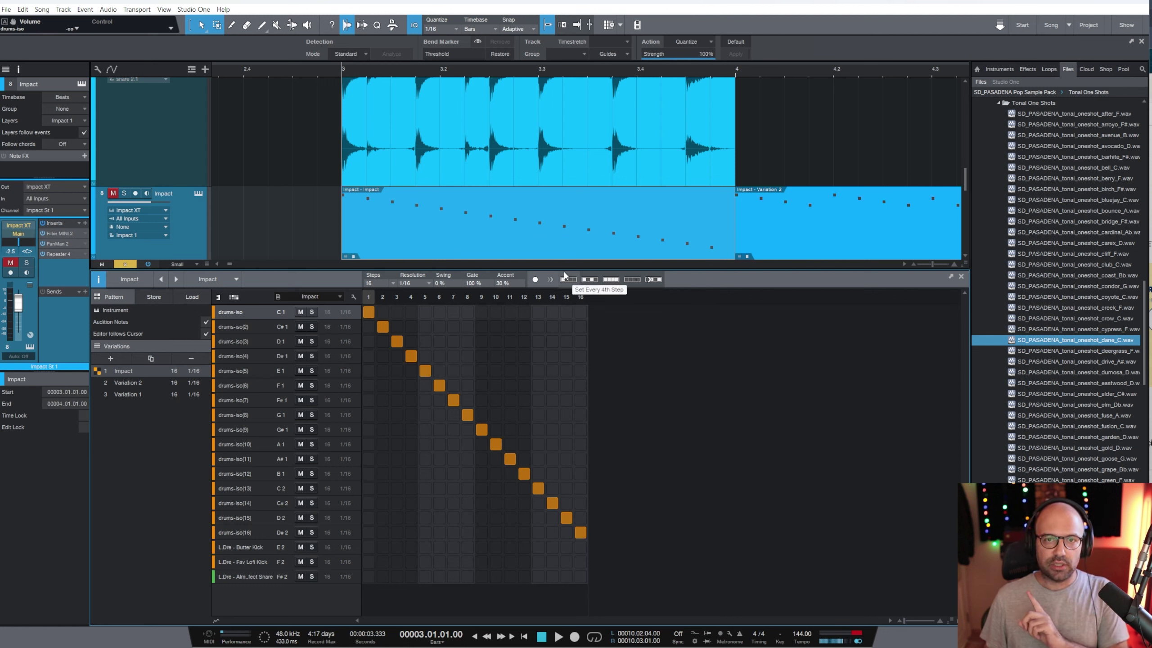
# Compare the Impact, Variation 2 and Variation 1 patterns, ending on the Impact pattern.
pyautogui.scroll(2, 818, 168)
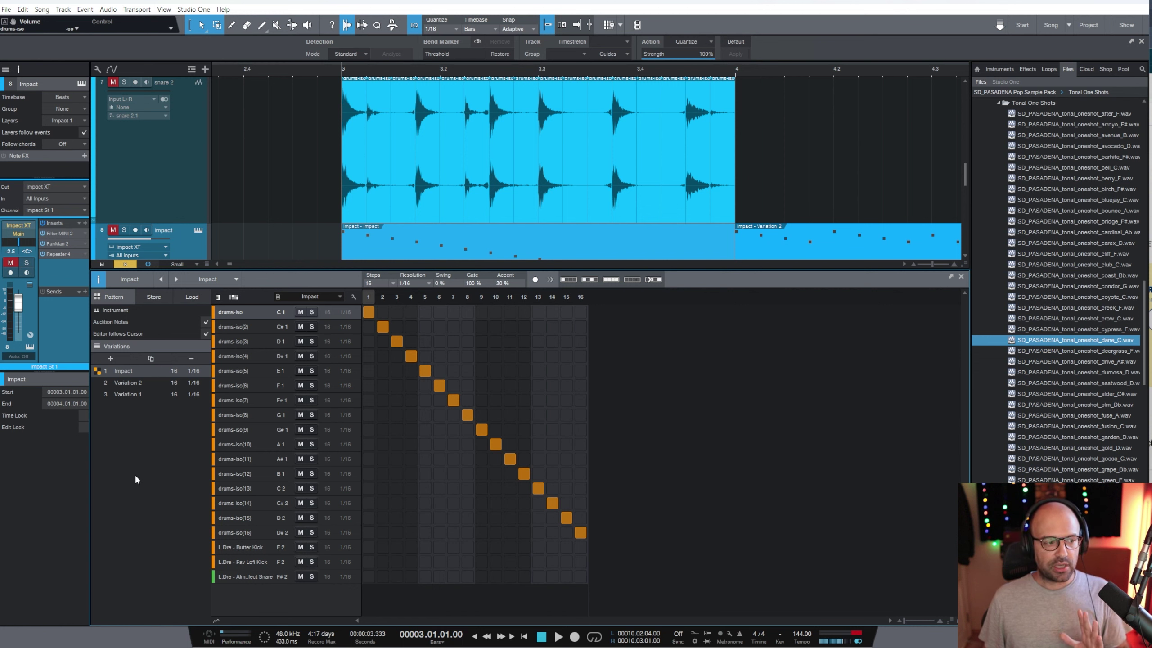
pyautogui.click(136, 382)
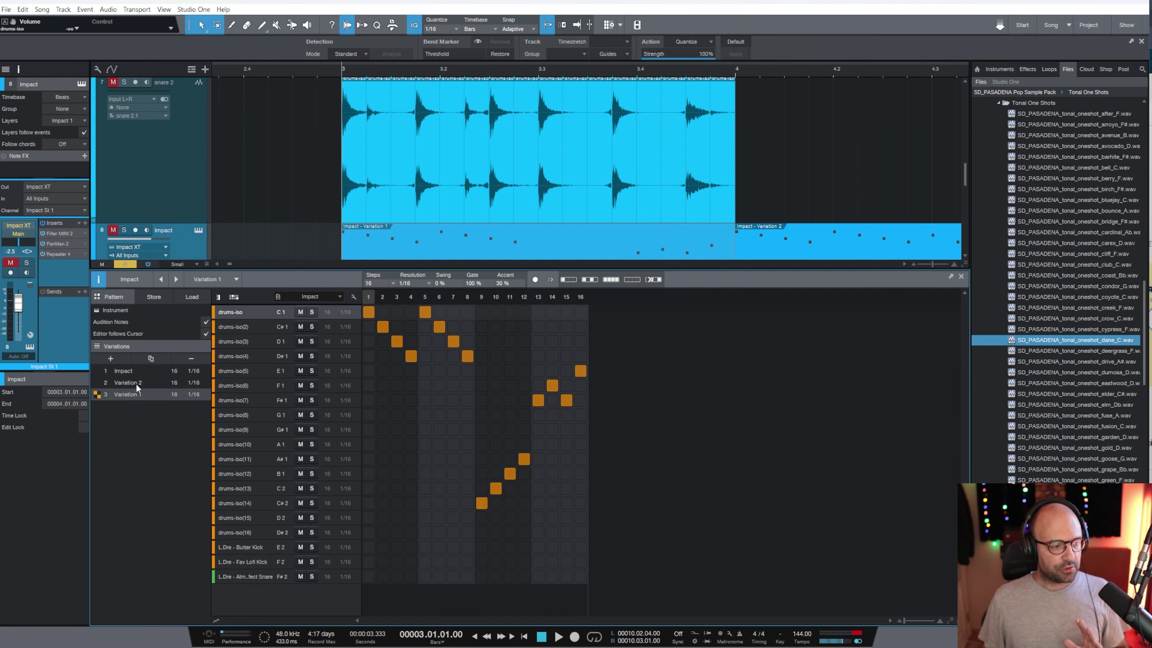
pyautogui.click(139, 371)
pyautogui.click(137, 382)
pyautogui.click(134, 394)
pyautogui.click(135, 383)
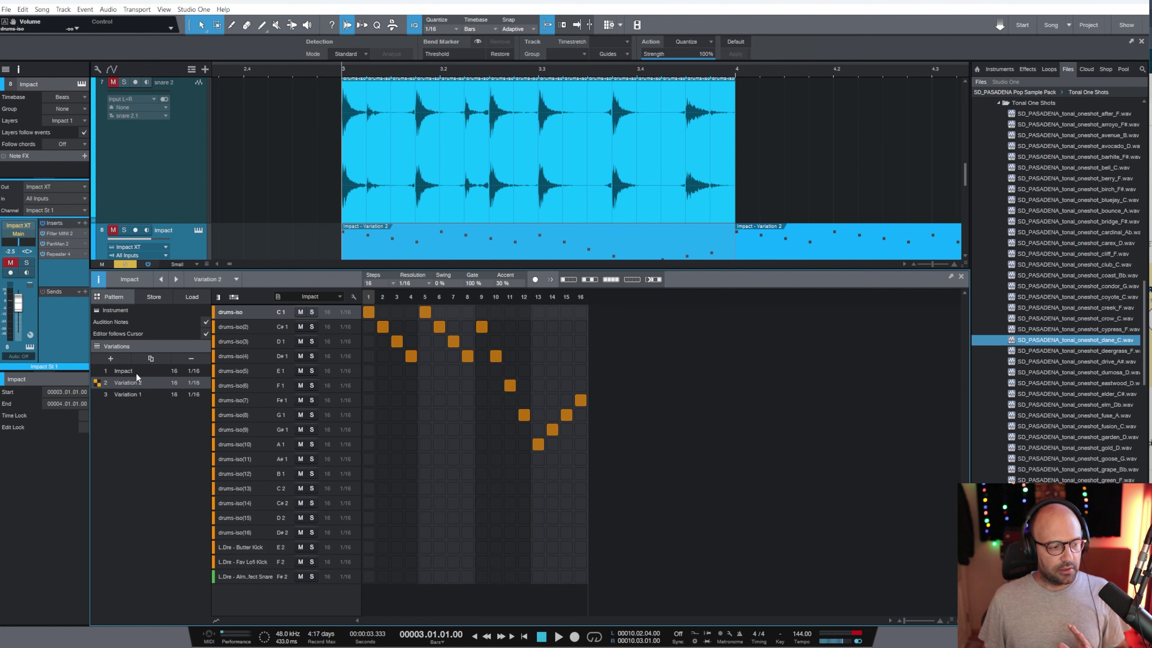
pyautogui.click(135, 371)
# In the Impact pattern, move step 9 to drums-iso(6) and step 12 to drums-iso(7), clear step 14, and add drums-iso(8) at step 15.
pyautogui.scroll(-3, 584, 200)
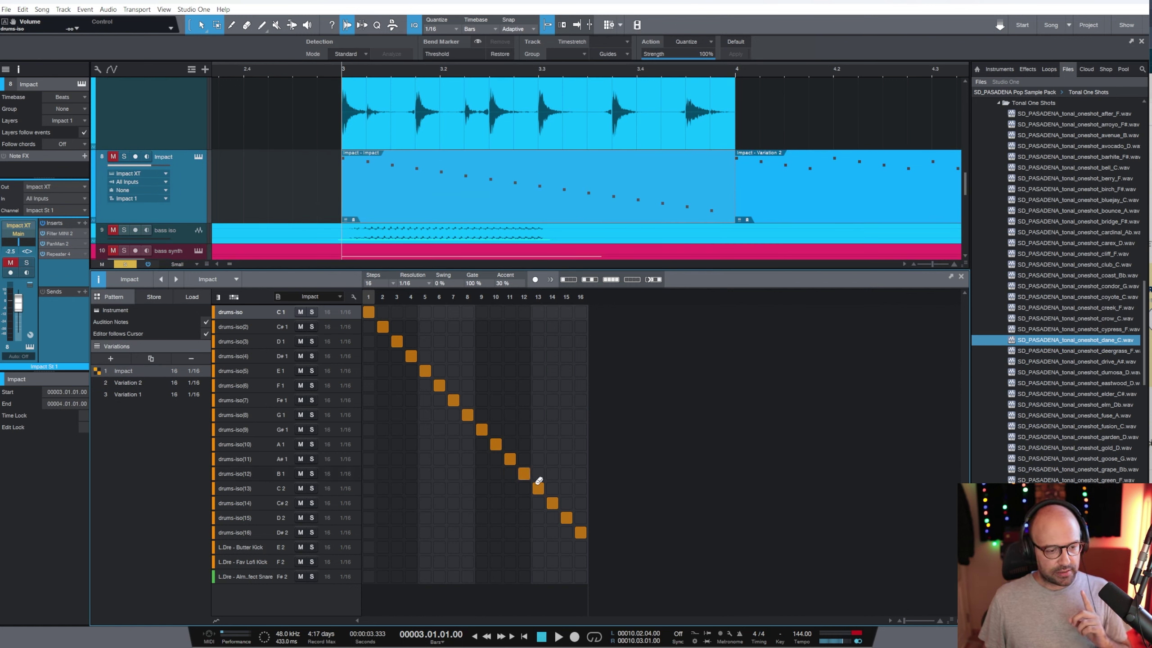
pyautogui.click(481, 429)
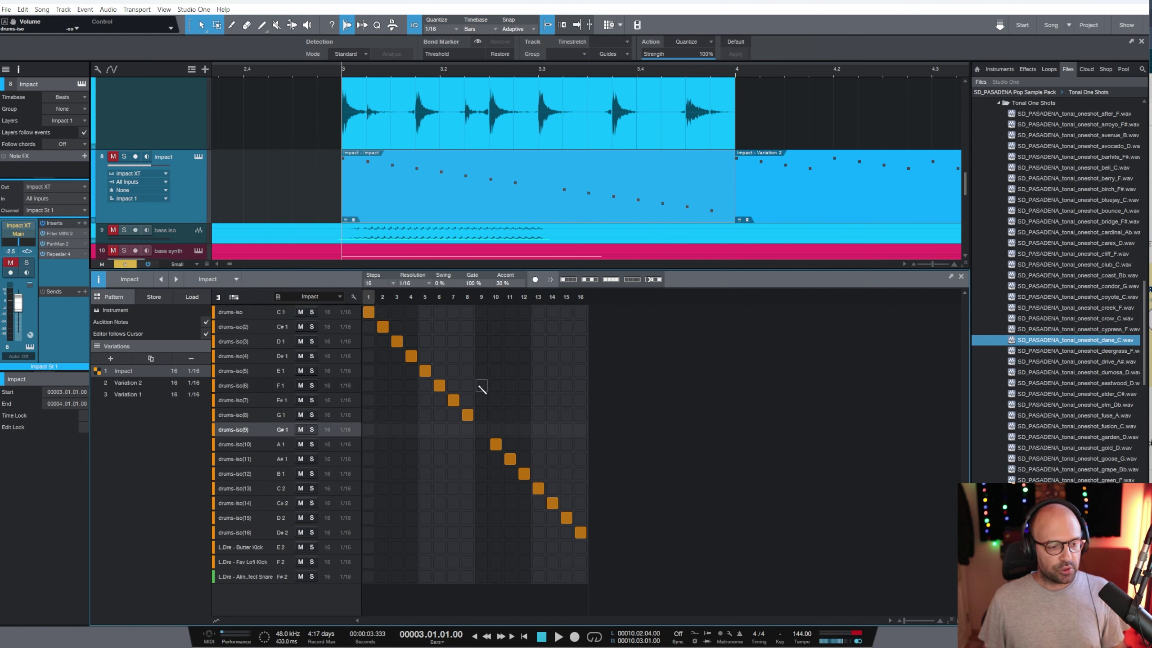
pyautogui.click(482, 385)
pyautogui.click(524, 473)
pyautogui.click(524, 400)
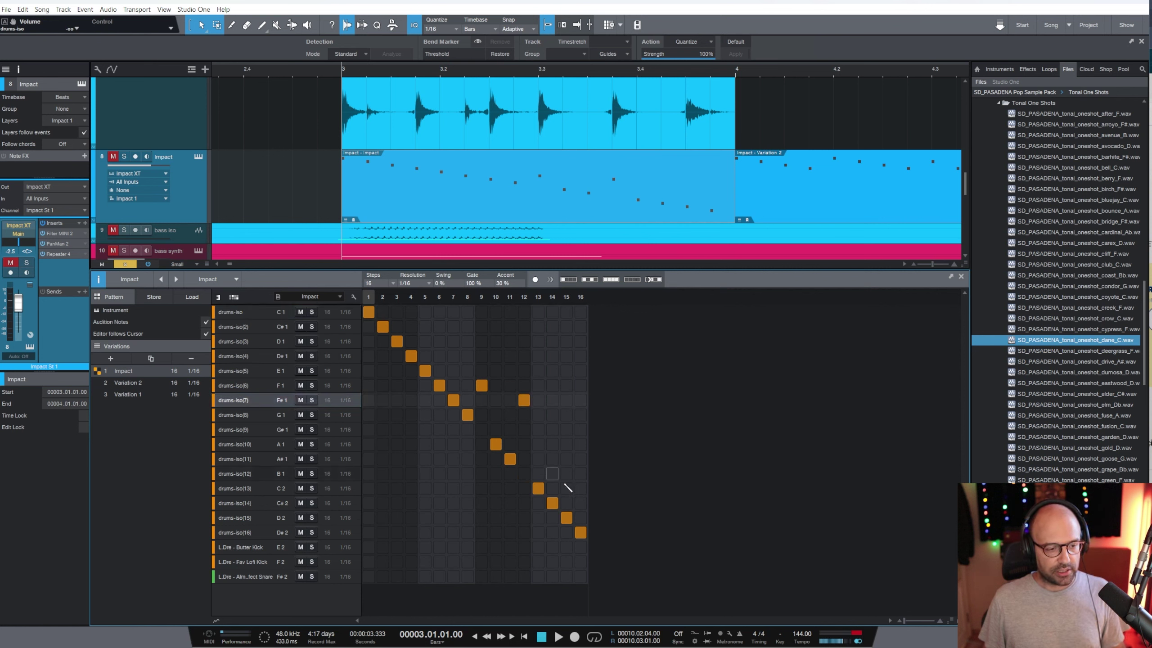
pyautogui.click(556, 503)
pyautogui.click(566, 415)
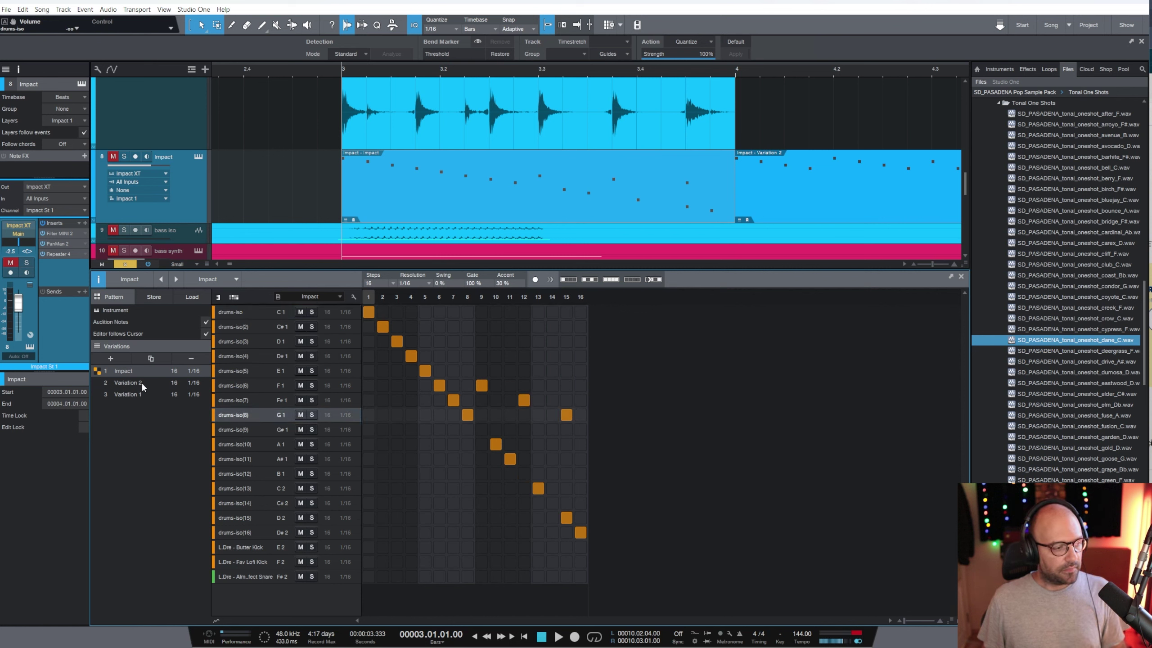
# Switch the bar 3 part to Variation 2 and show an enlarged velocity lane below the pattern grid.
pyautogui.click(128, 383)
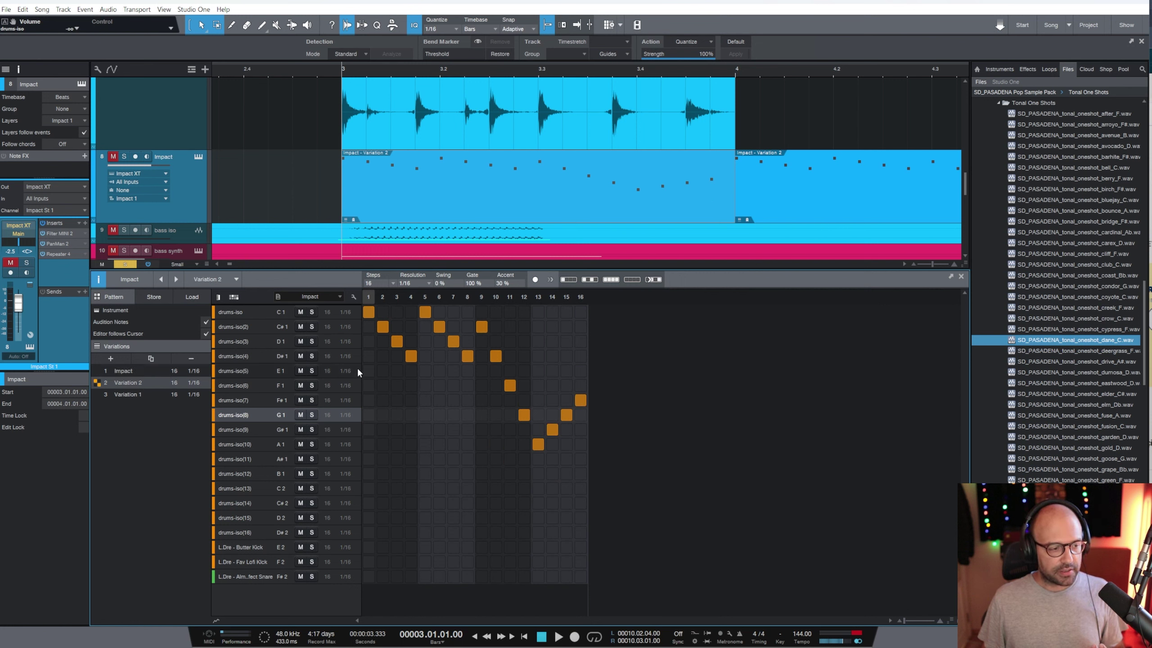
pyautogui.click(217, 621)
pyautogui.moveTo(515, 580); pyautogui.dragTo(515, 519)
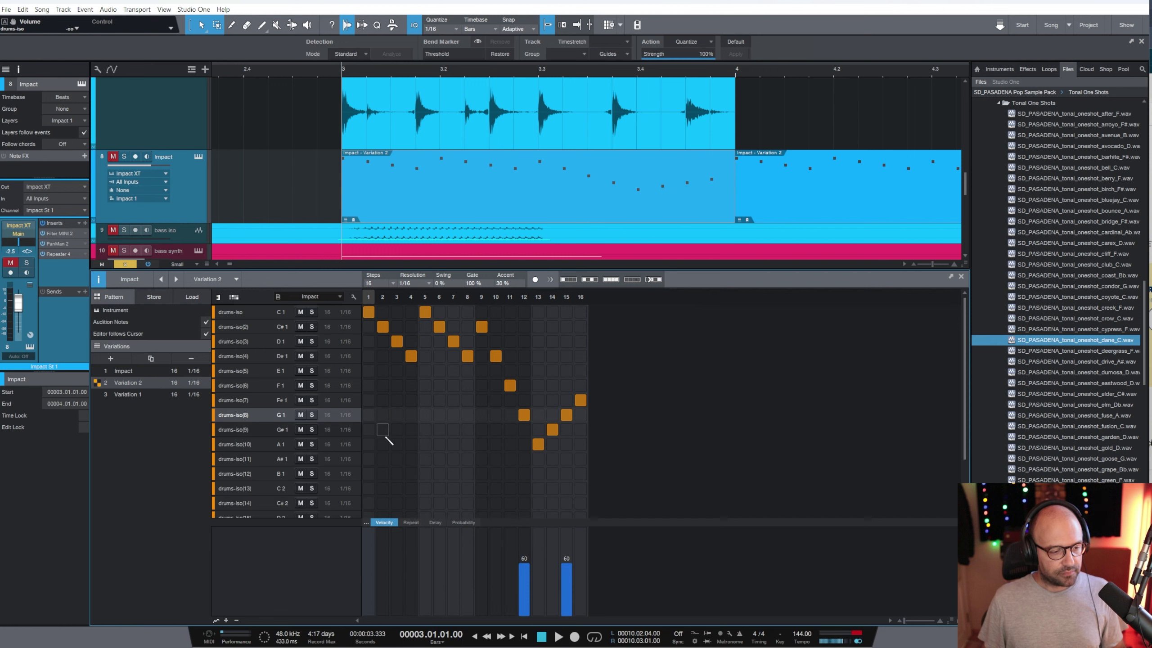
# In Variation 2, set step 15 of drums-iso(8) to 54% probability and add a drums-iso(5) hit at step 15 with 53%.
pyautogui.click(460, 522)
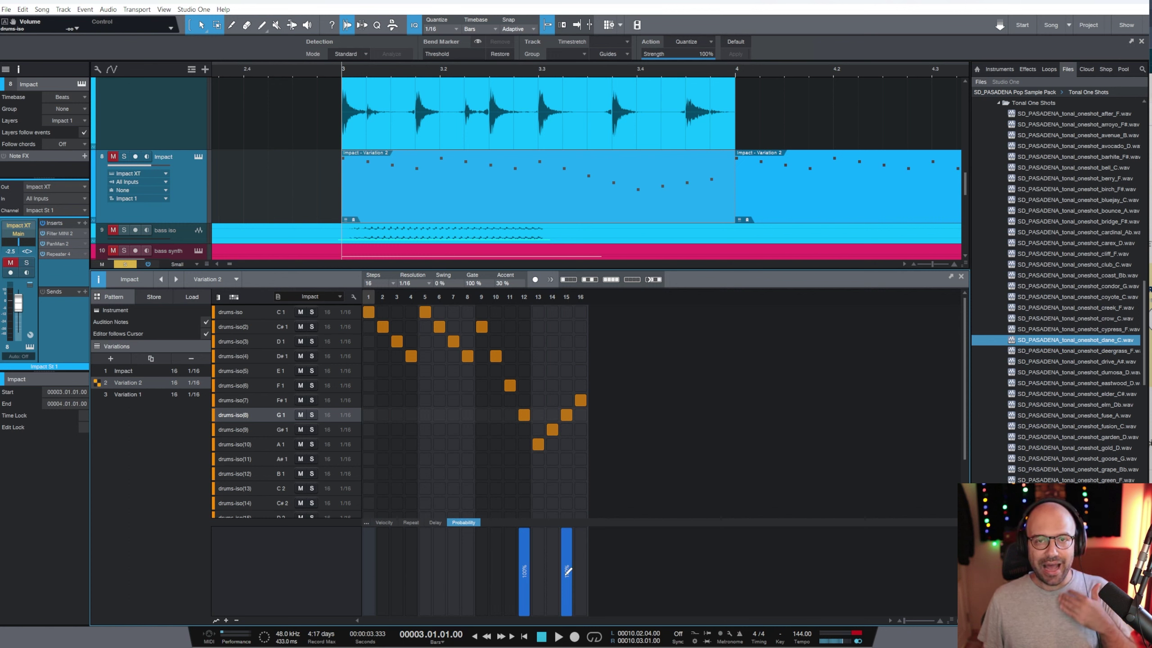
pyautogui.moveTo(567, 571); pyautogui.dragTo(566, 577)
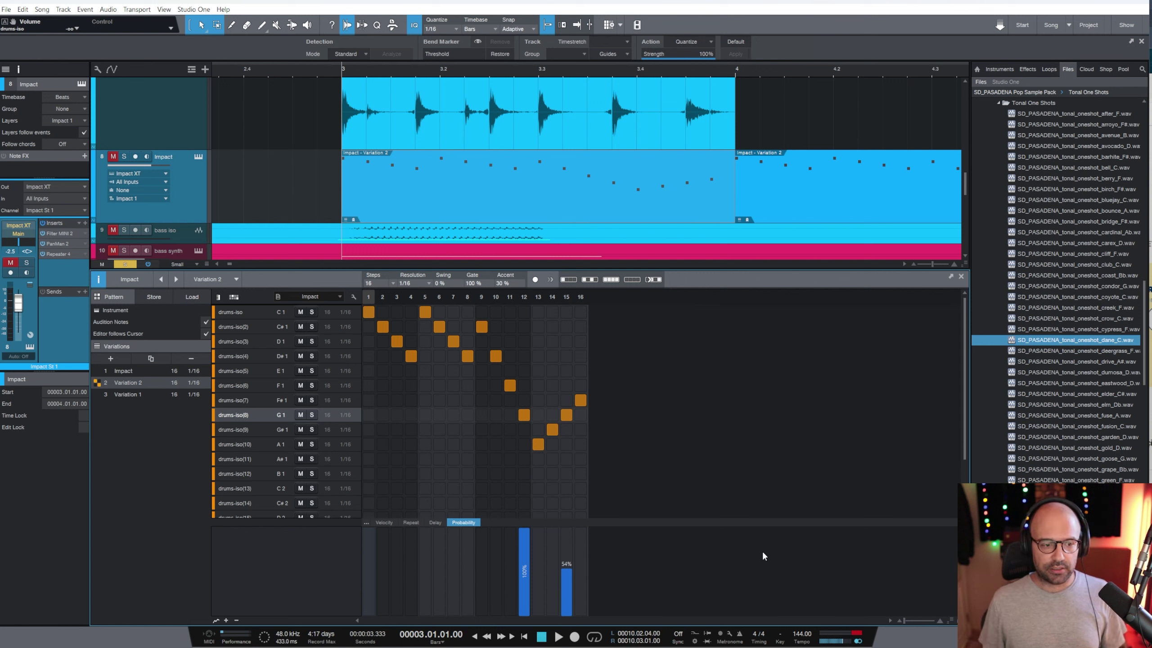
pyautogui.click(566, 371)
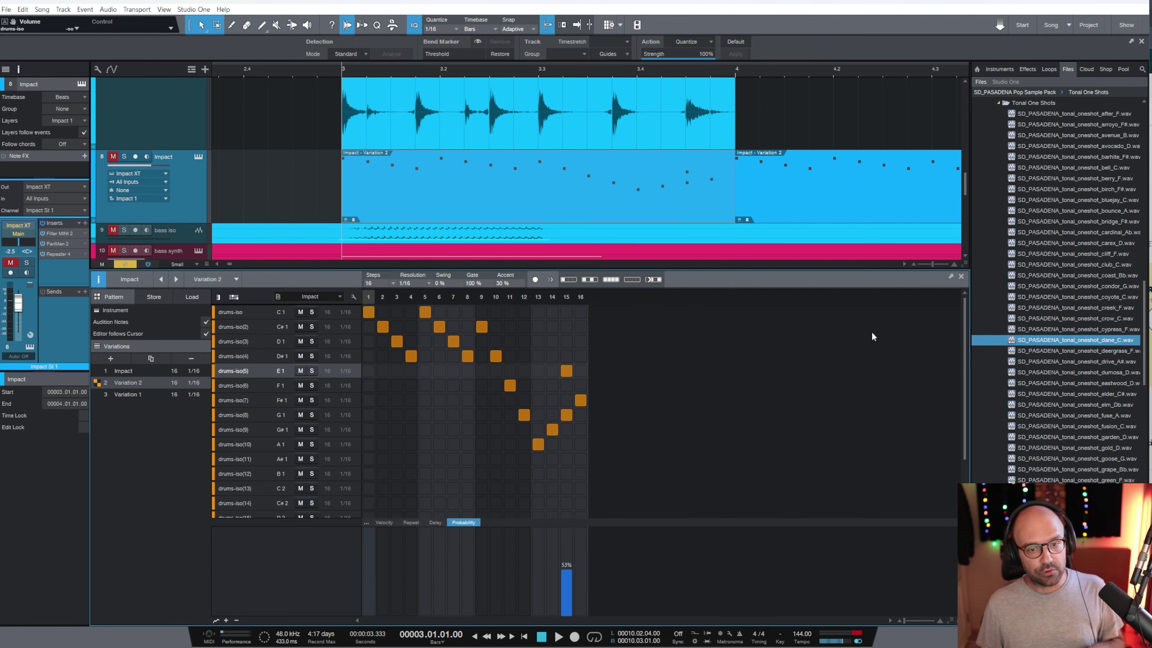
# Close the pattern editor, solo the snare 2 track at 0 dB, and play it from bar 3.
pyautogui.click(961, 275)
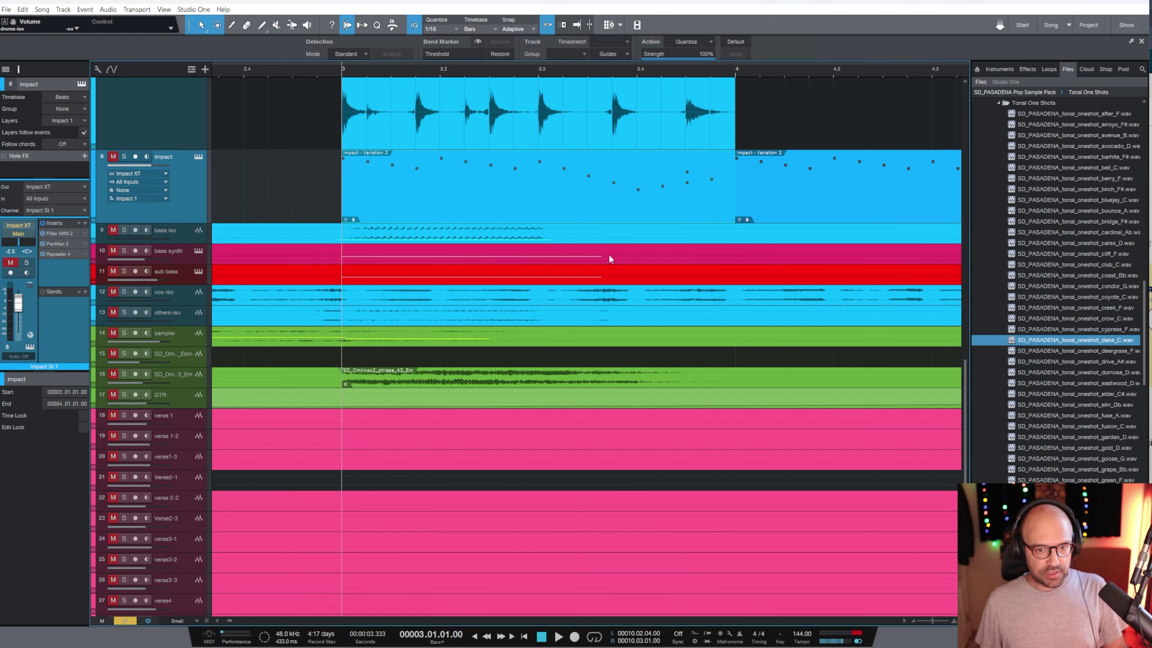
pyautogui.press('w')
pyautogui.scroll(2, 597, 232)
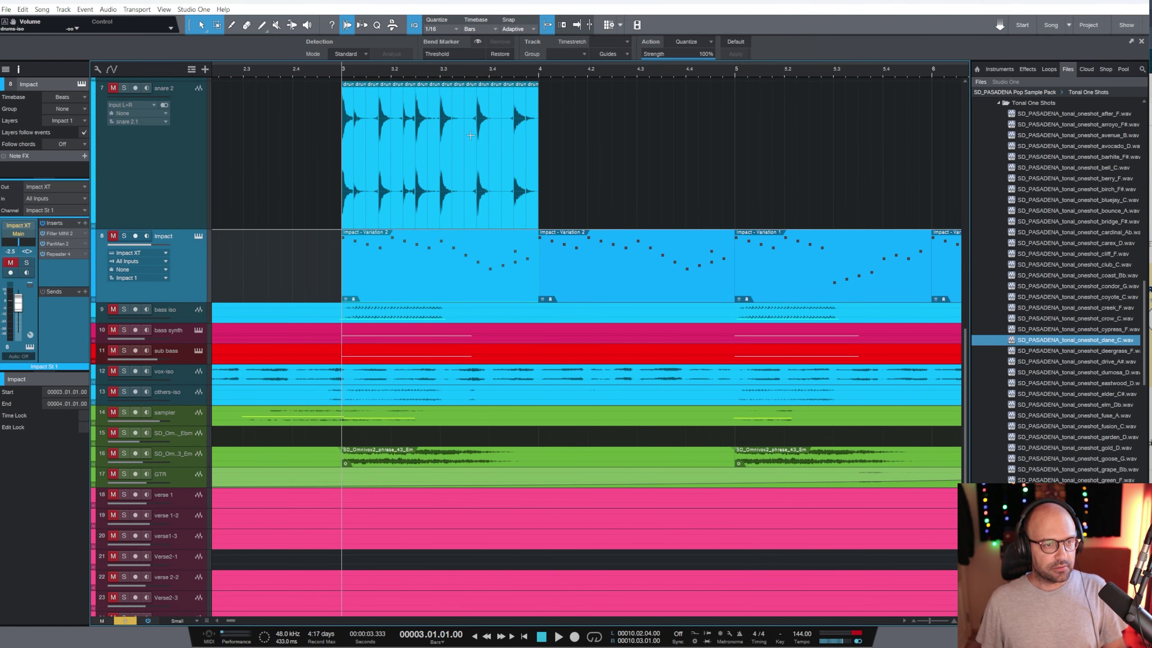
pyautogui.click(164, 169)
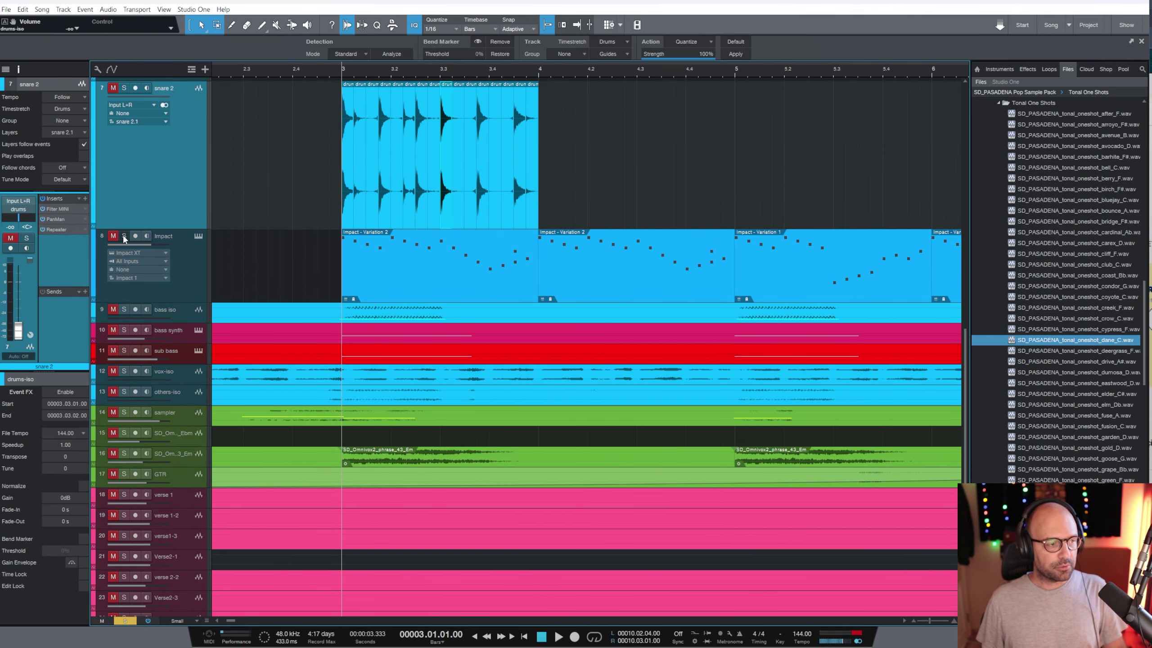
pyautogui.press('w')
pyautogui.press('w')
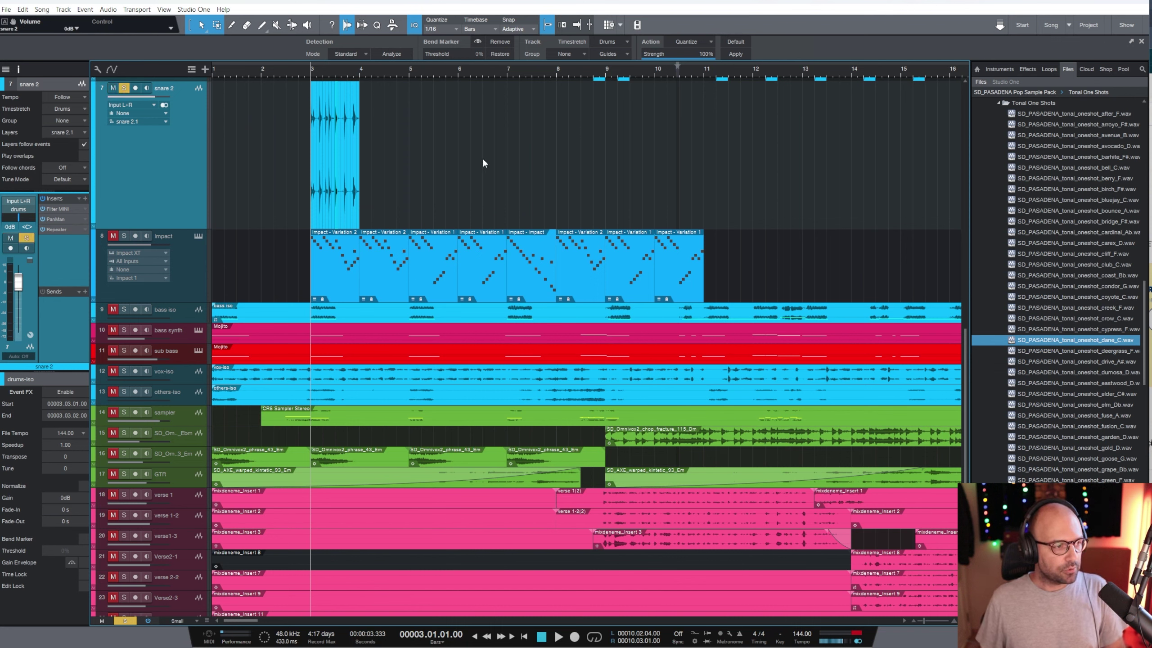
pyautogui.press('space')
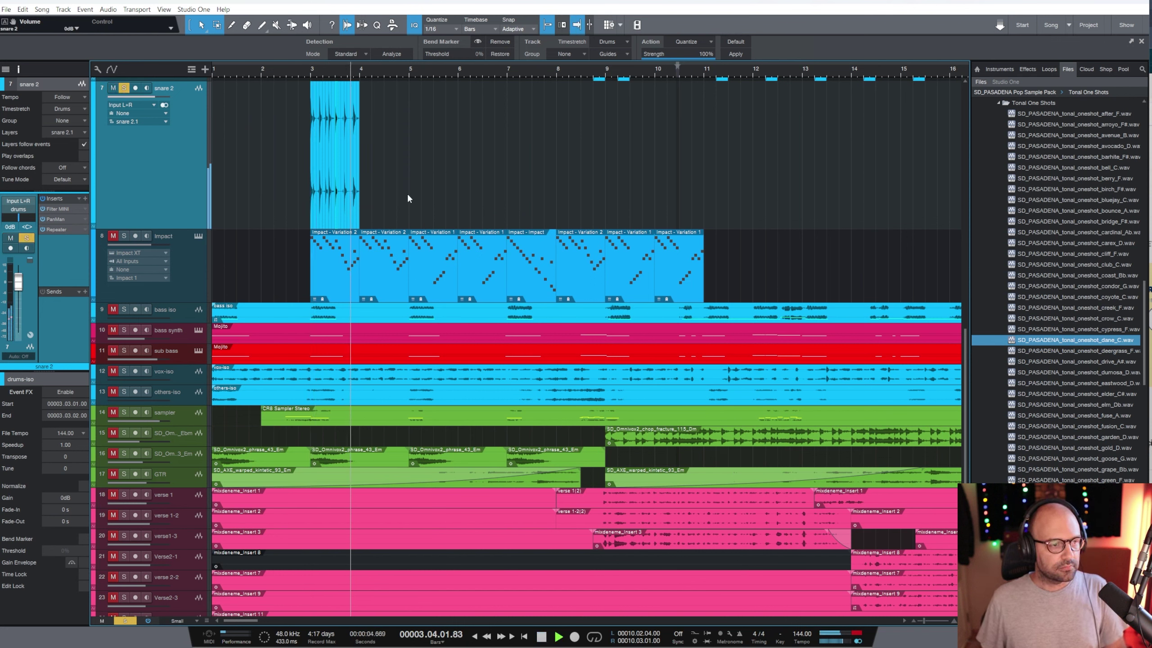
# Mute the Kick, snare, tops loop and rev snre tracks, and select the soloed snare 2 track.
pyautogui.scroll(6, 227, 191)
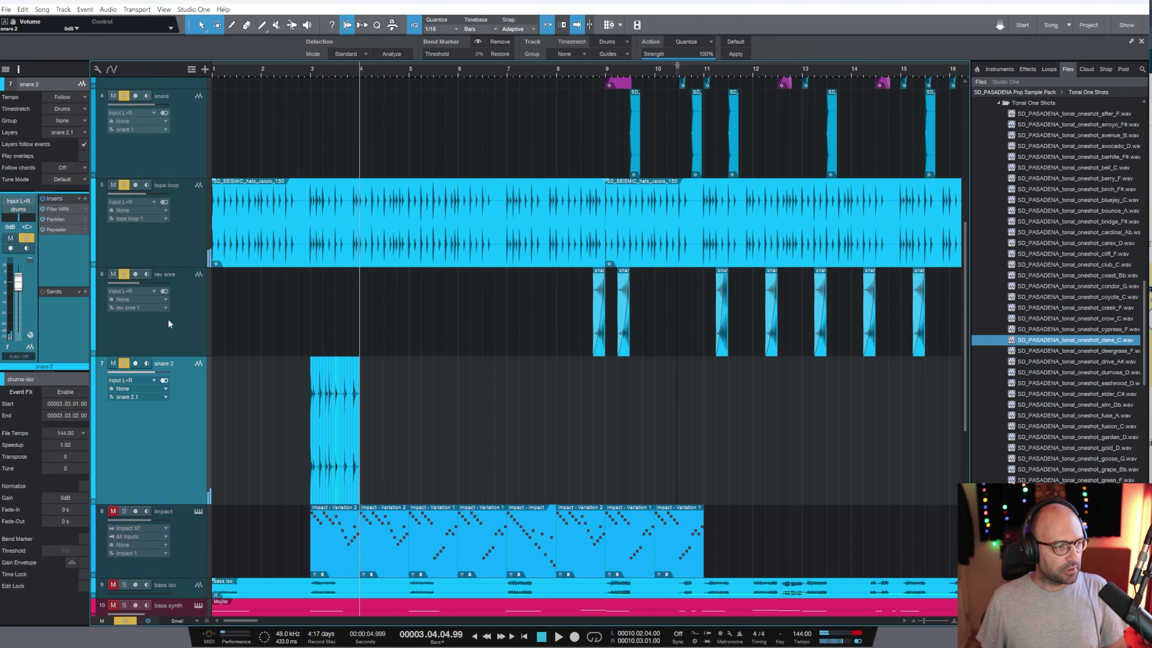
pyautogui.scroll(3, 167, 317)
pyautogui.scroll(3, 227, 268)
pyautogui.click(171, 288)
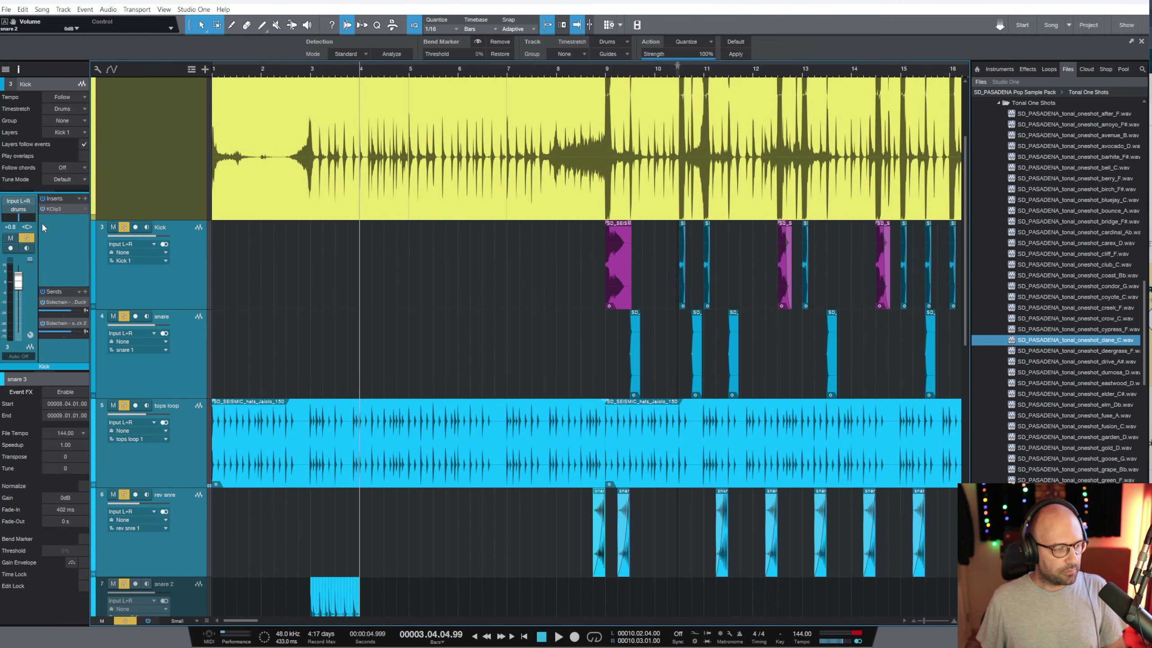
pyautogui.click(110, 229)
pyautogui.scroll(-8, 408, 223)
pyautogui.click(157, 345)
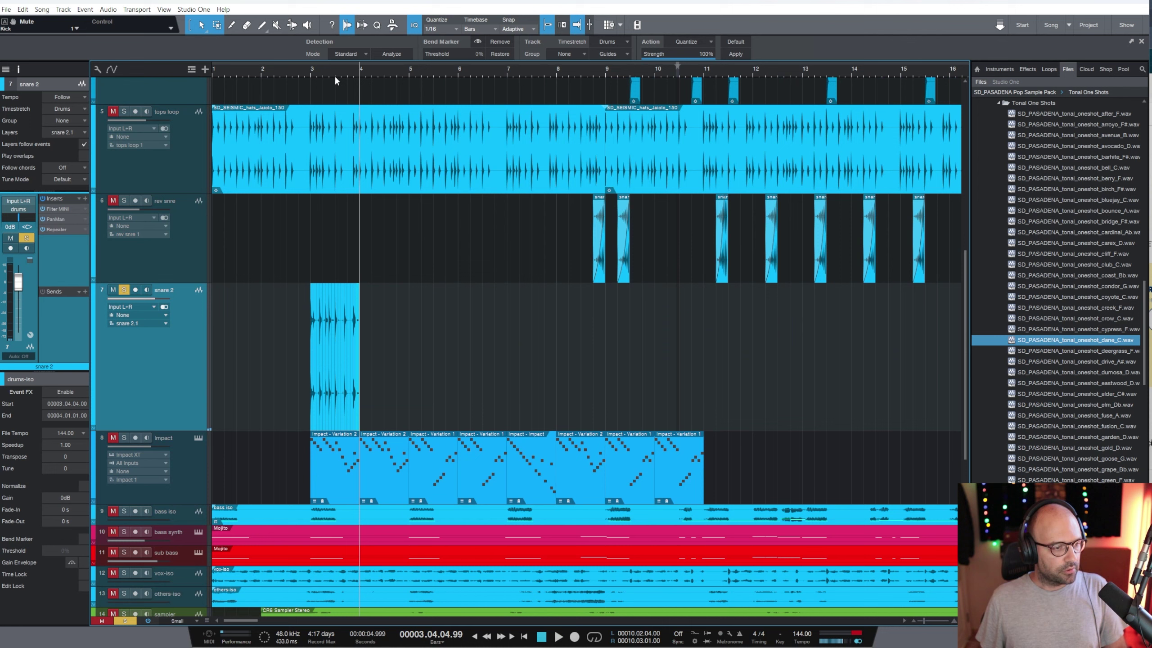
# Listen to the soloed snare 2 slices from the start of bar 3.
pyautogui.click(312, 74)
pyautogui.press('e')
pyautogui.press('e')
pyautogui.press('e')
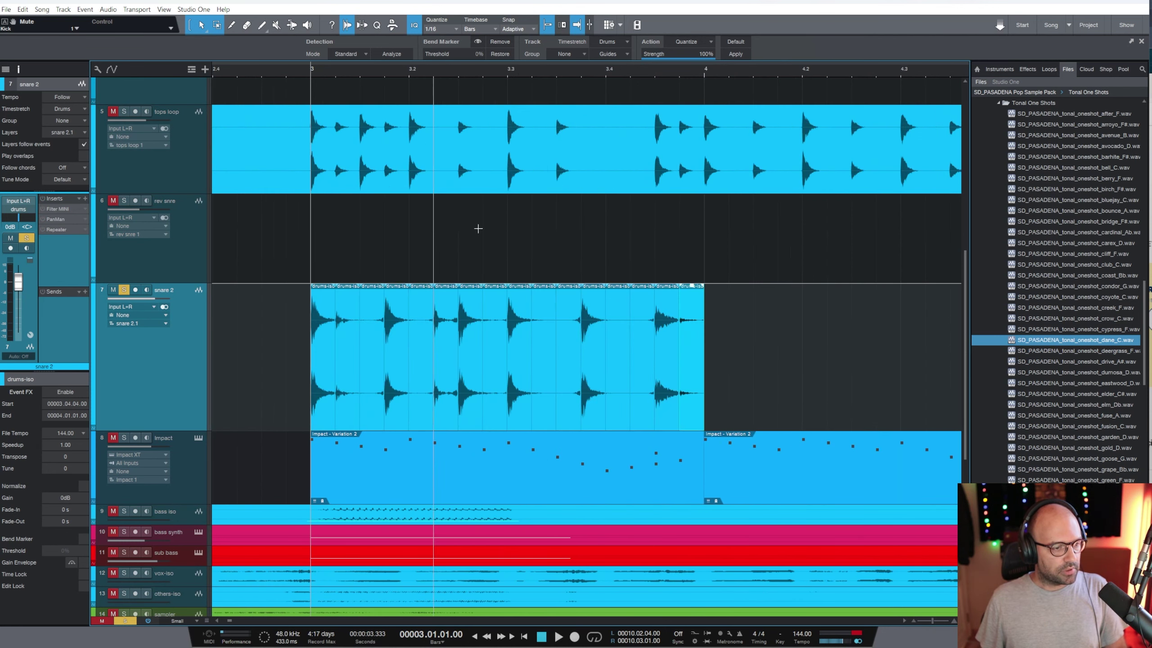
pyautogui.scroll(-5, 478, 227)
pyautogui.press('w')
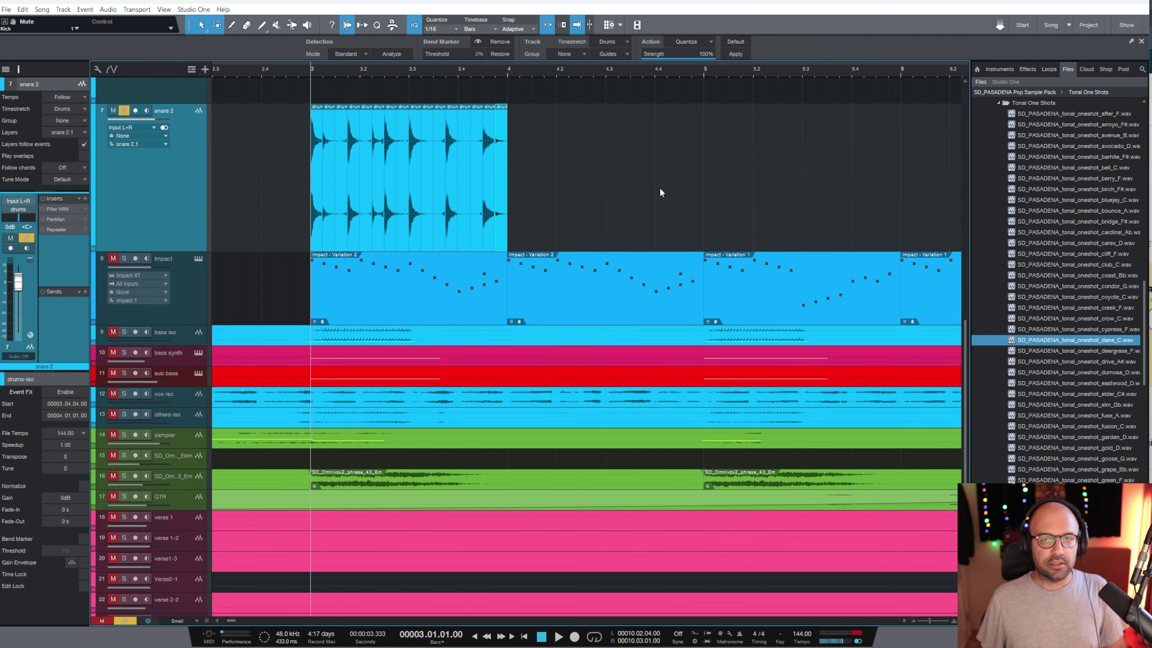
pyautogui.press('space')
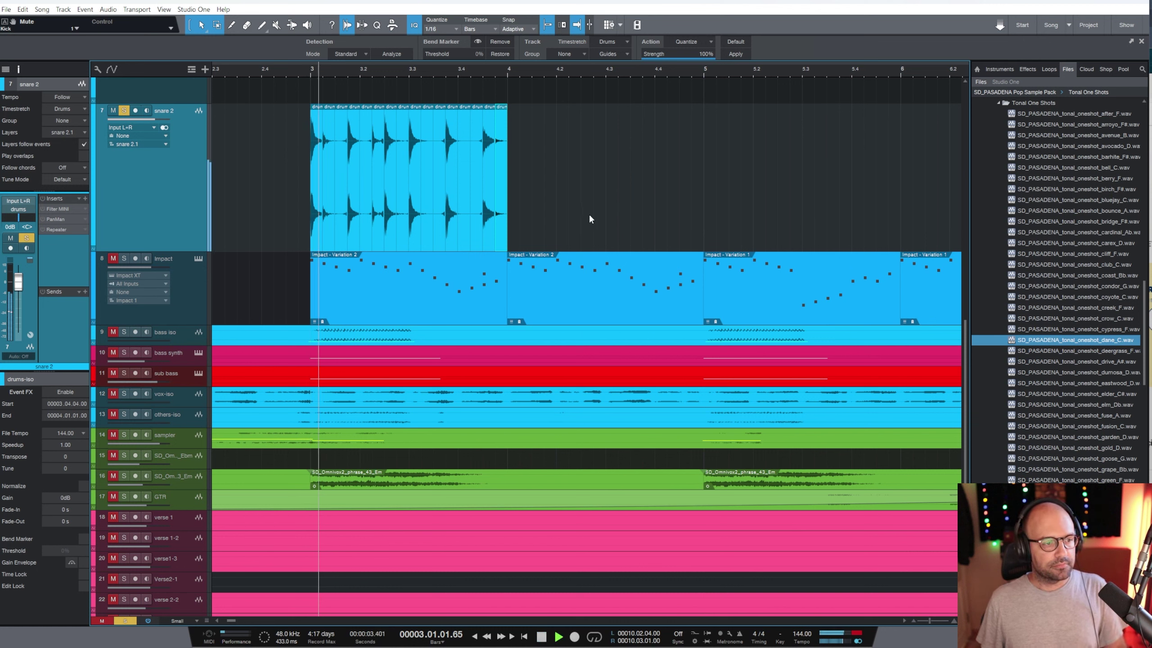
pyautogui.press('space')
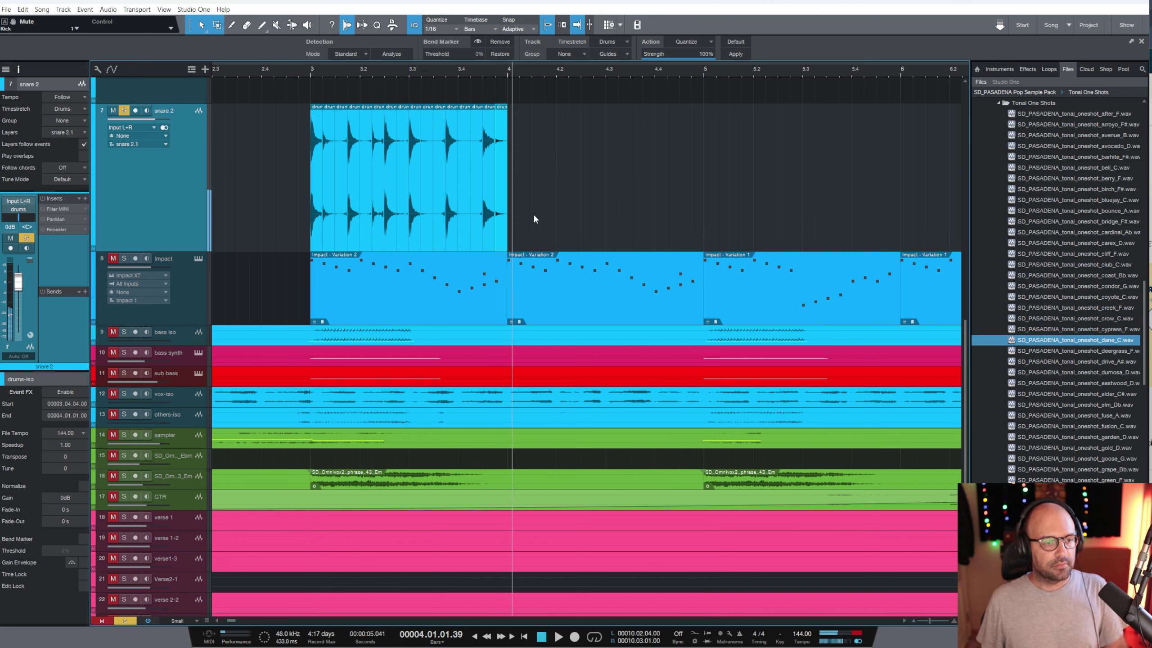
# Duplicate the bar 3 drum slices on snare 2 into bar 4 and play both bars.
pyautogui.hotkey('ctrl', 'd')
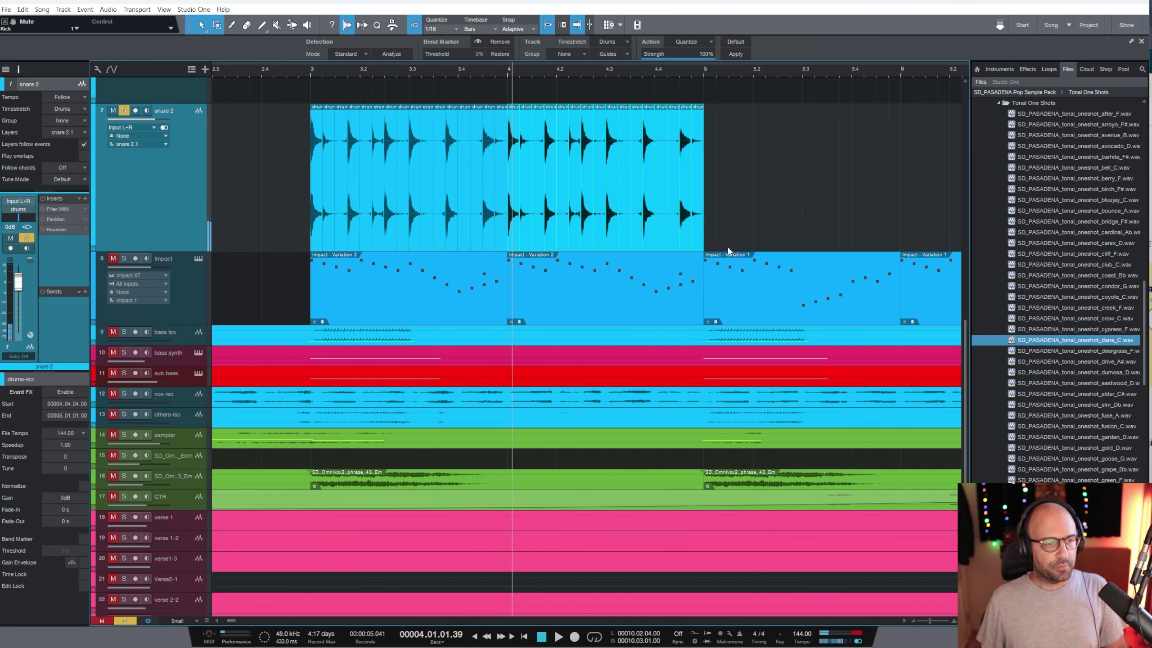
pyautogui.click(305, 75)
pyautogui.press('w')
pyautogui.press('space')
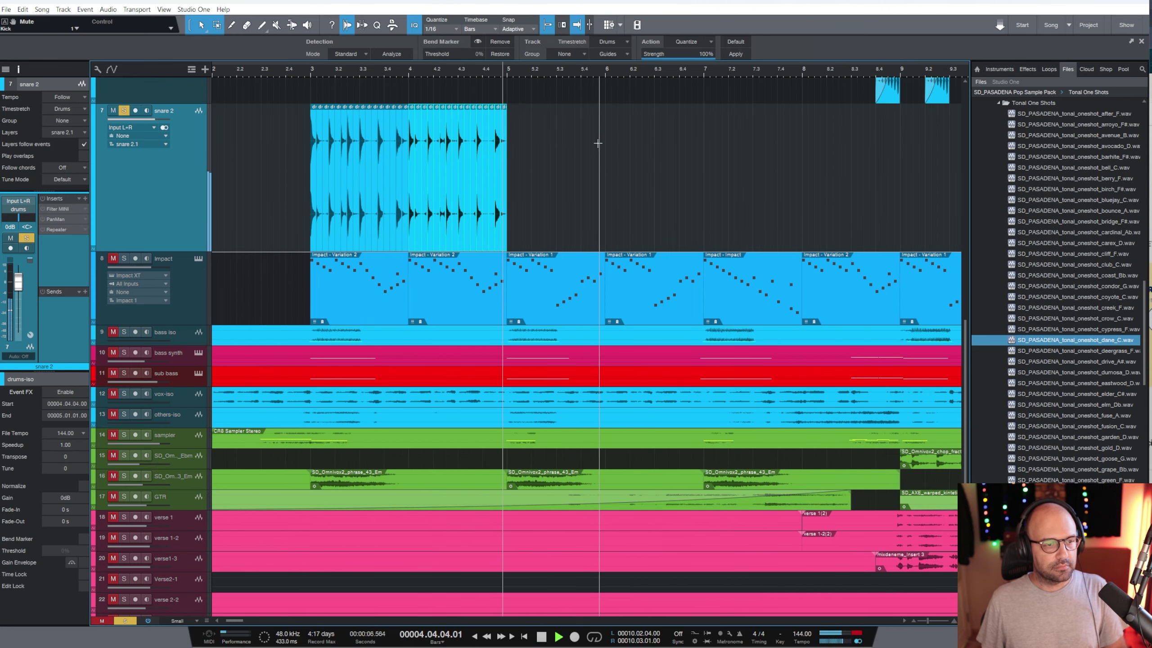
pyautogui.press('space')
# Turn snare 2's volume all the way down, solo the Impact track, and play its pattern variations from bar 3.
pyautogui.moveTo(157, 119); pyautogui.dragTo(104, 119)
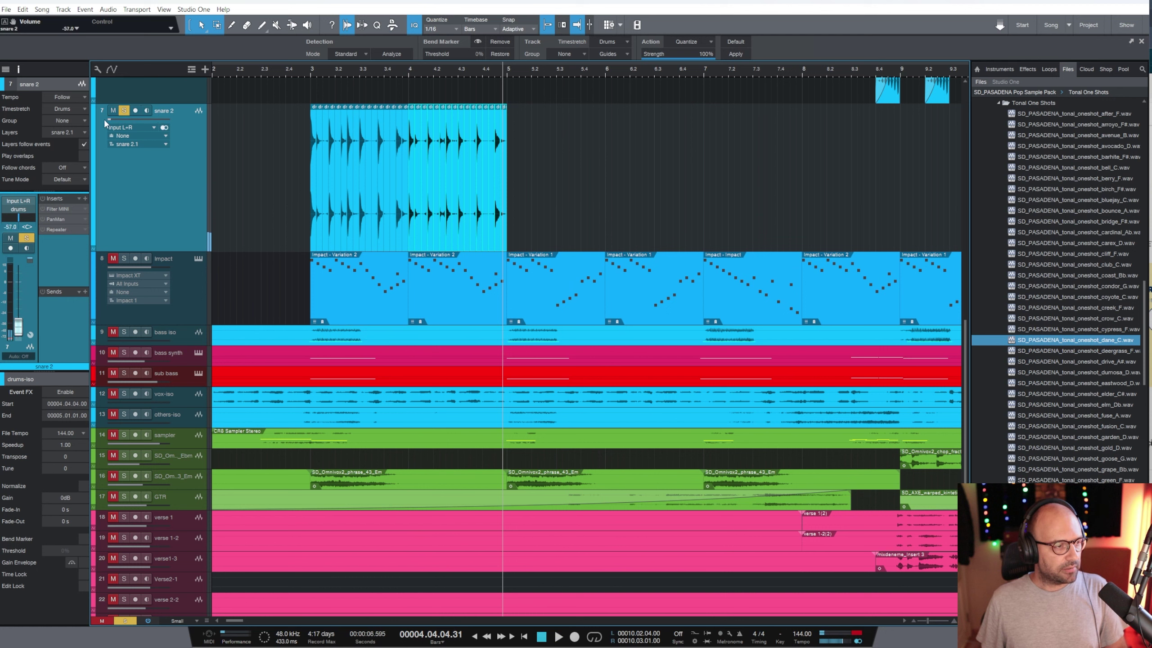
pyautogui.click(173, 294)
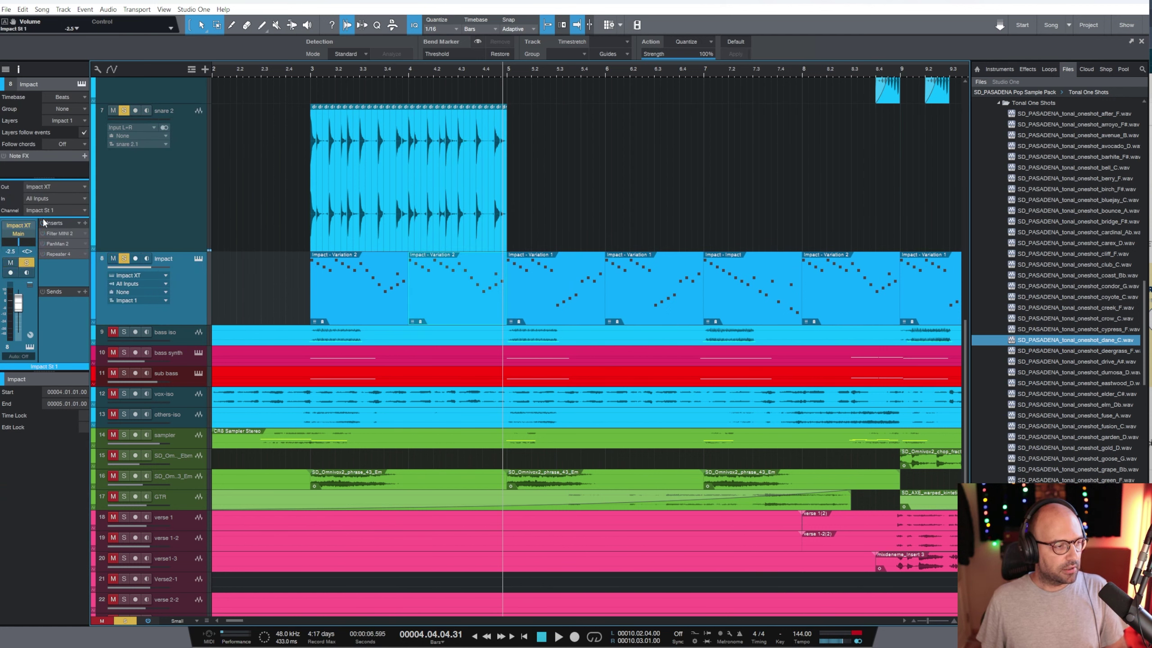
pyautogui.click(308, 76)
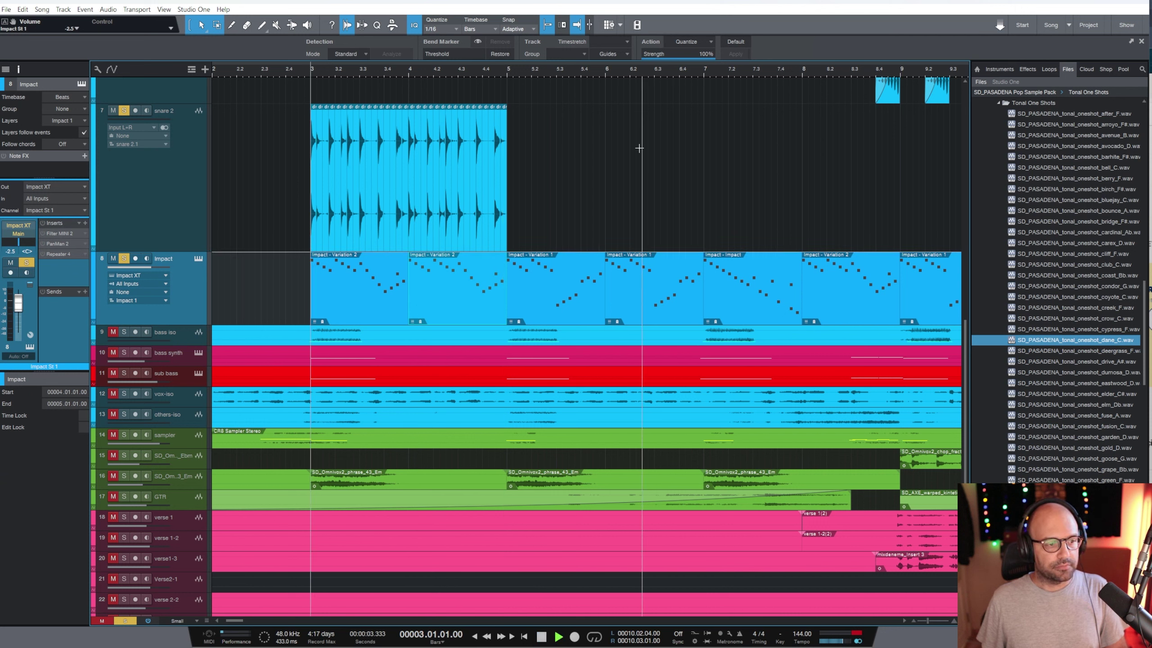
pyautogui.press('space')
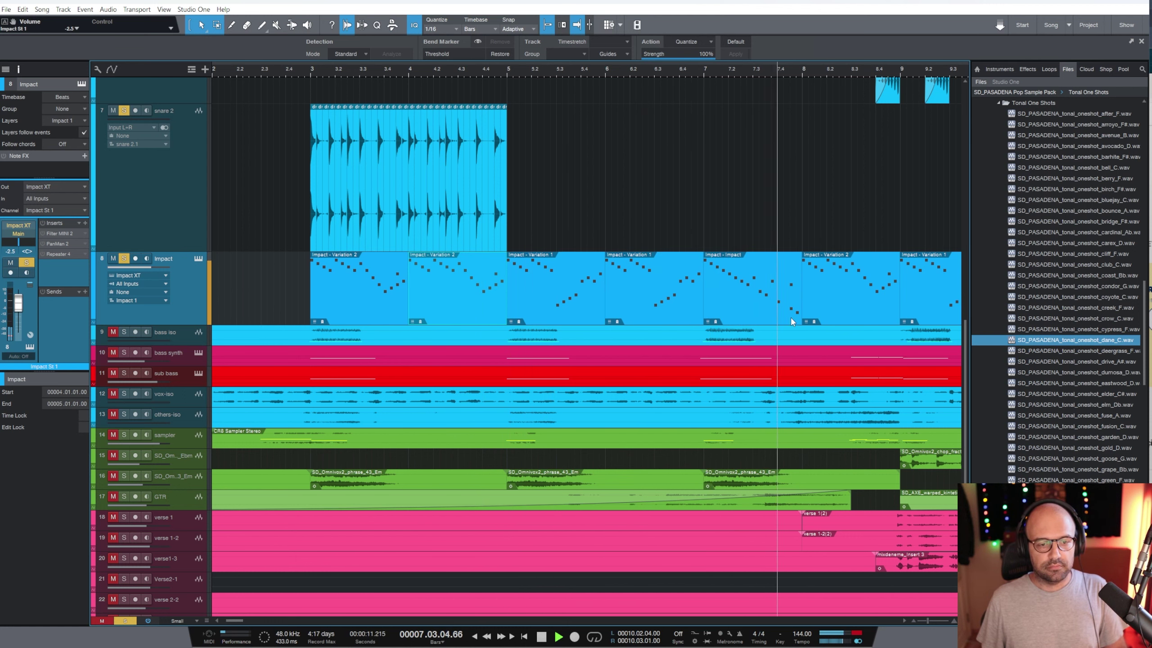
pyautogui.press('w')
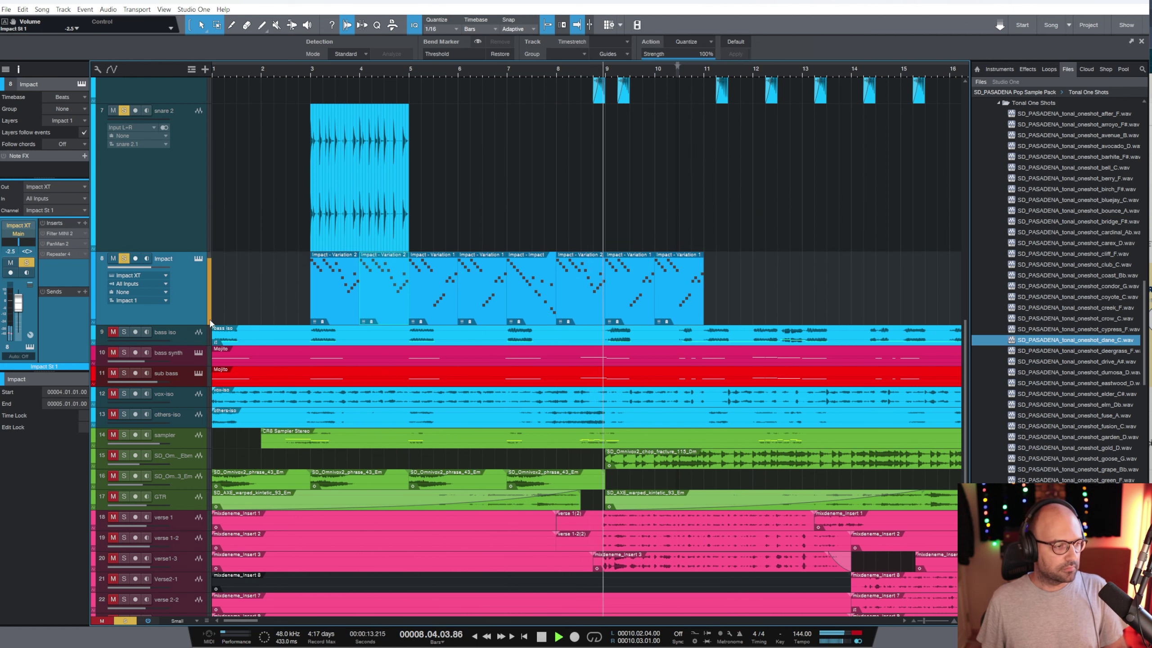
pyautogui.press('space')
# Clear the solo from snare 2 and Impact, and reduce the height of the snare 2 track.
pyautogui.click(143, 211)
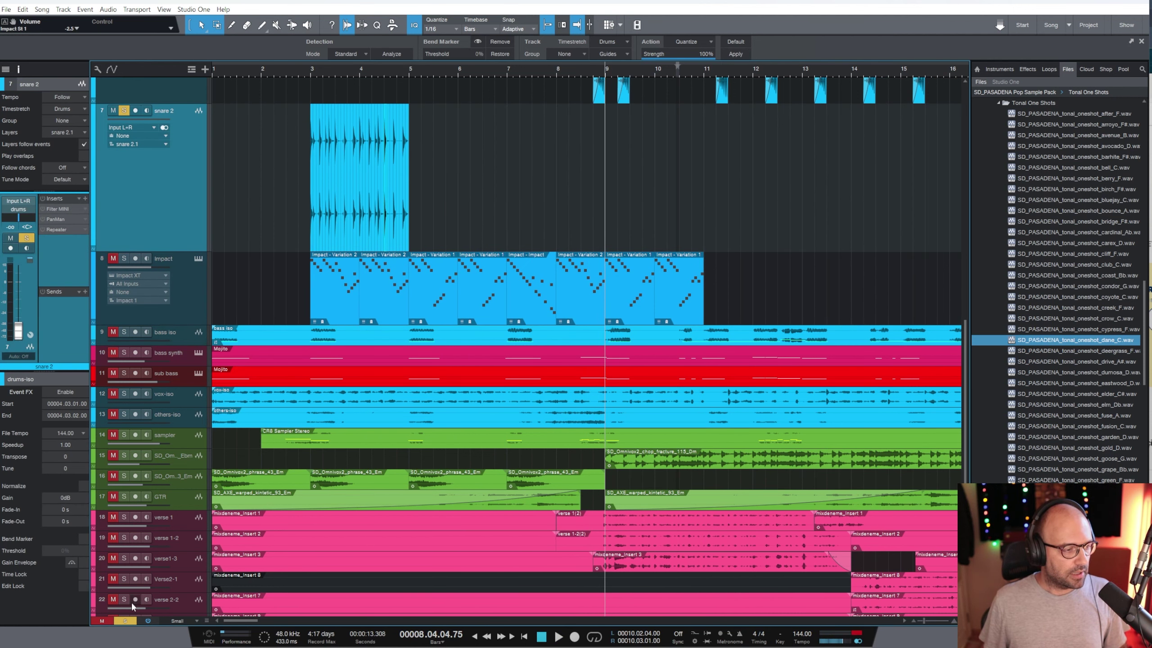
pyautogui.scroll(5, 273, 223)
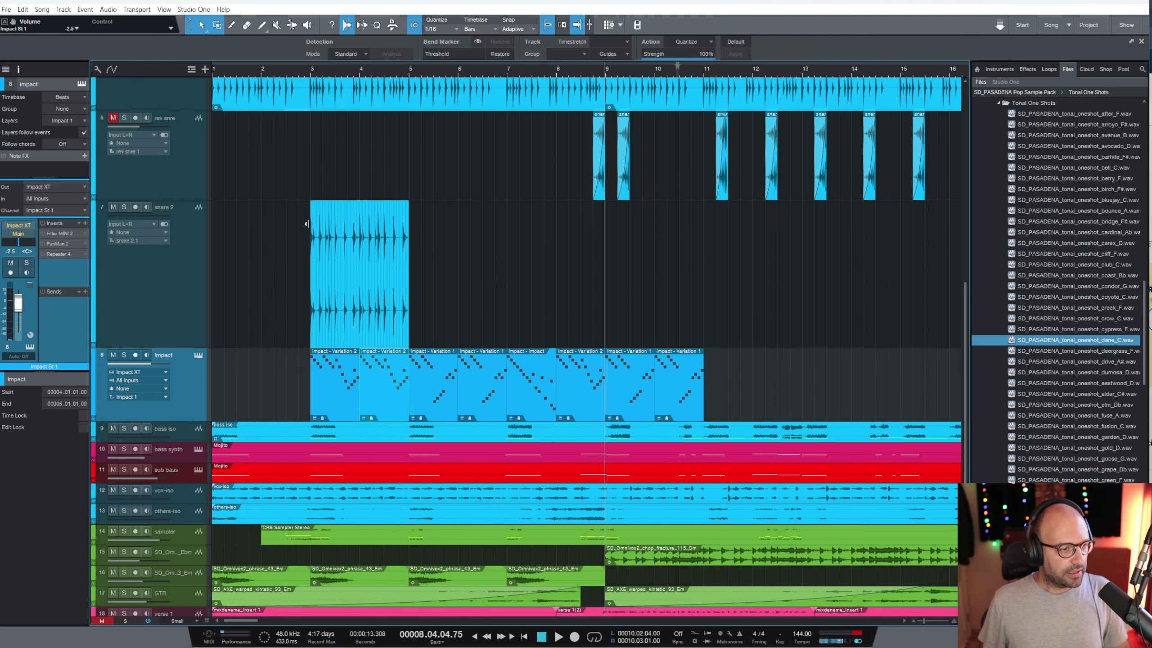
pyautogui.press('w')
pyautogui.press('w')
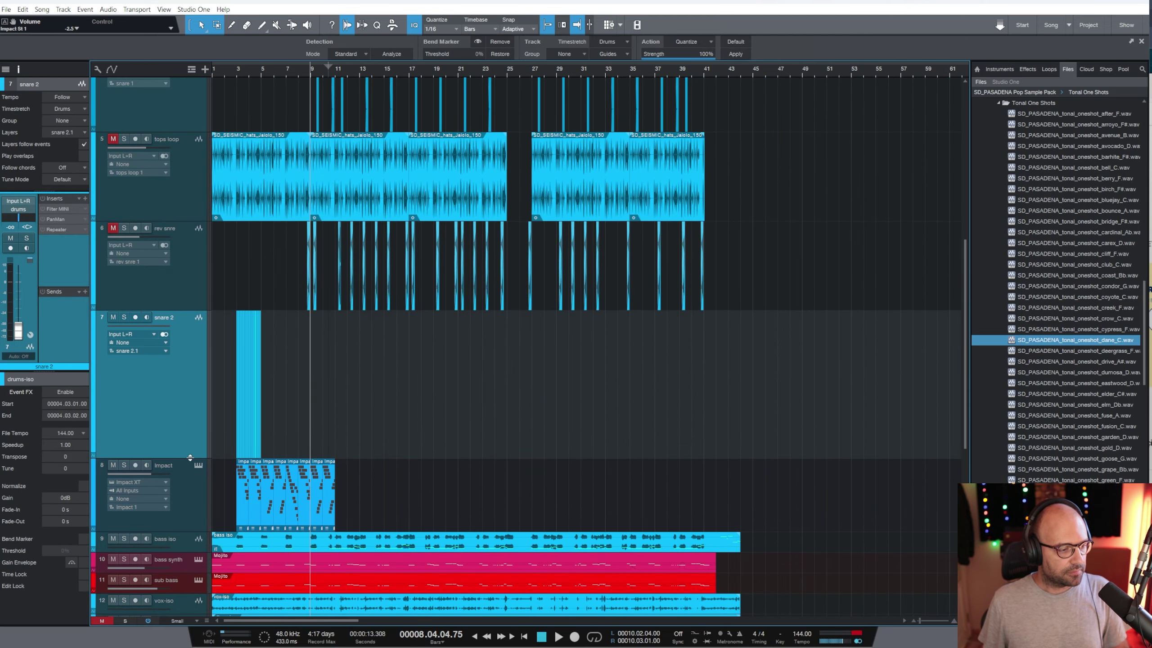
pyautogui.moveTo(190, 457); pyautogui.dragTo(189, 353)
# Solo the Kick, snare, tops loop and rev snre tracks together with the Impact track.
pyautogui.scroll(5, 408, 318)
pyautogui.click(184, 200)
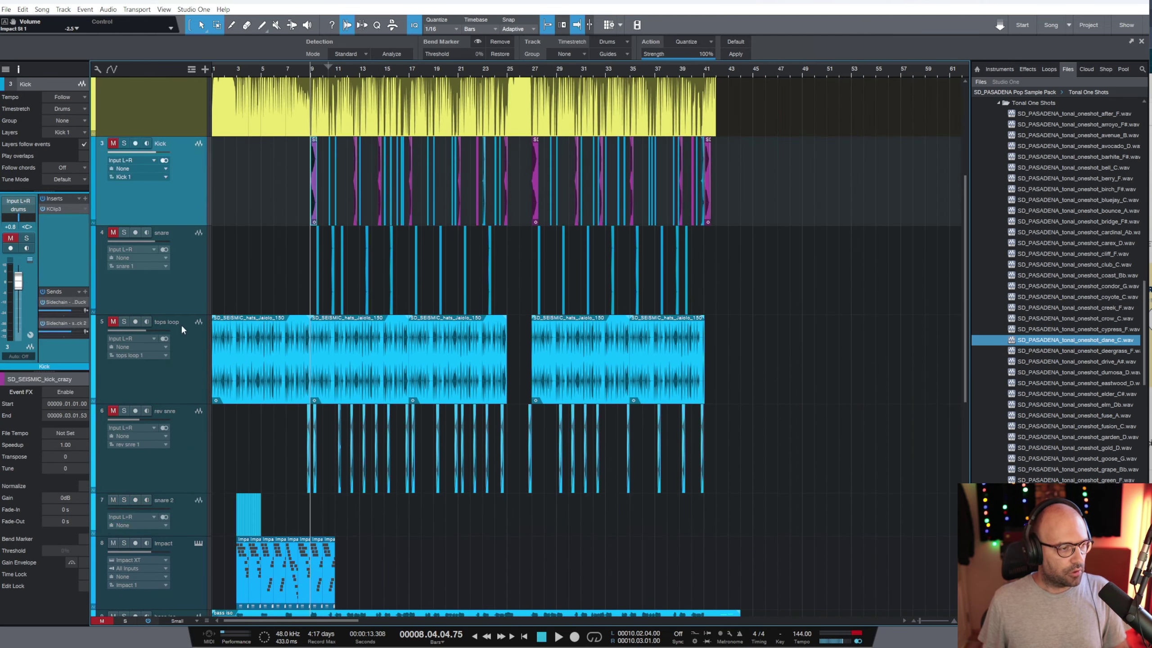
pyautogui.keyDown('shift'); pyautogui.click(184, 423); pyautogui.keyUp('shift')
pyautogui.press('s')
pyautogui.click(191, 585)
pyautogui.scroll(-4, 193, 517)
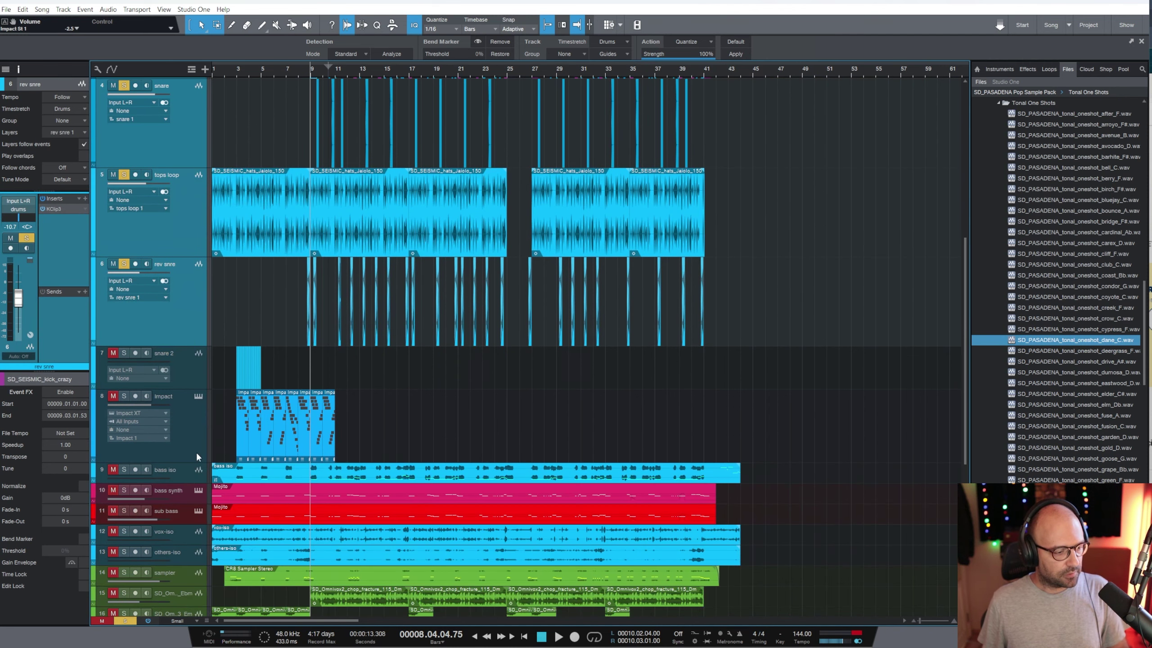
pyautogui.press('s')
# Duplicate the Impact parts in bars 8 to 10 five times, extending the patterns to the start of bar 26.
pyautogui.press('e')
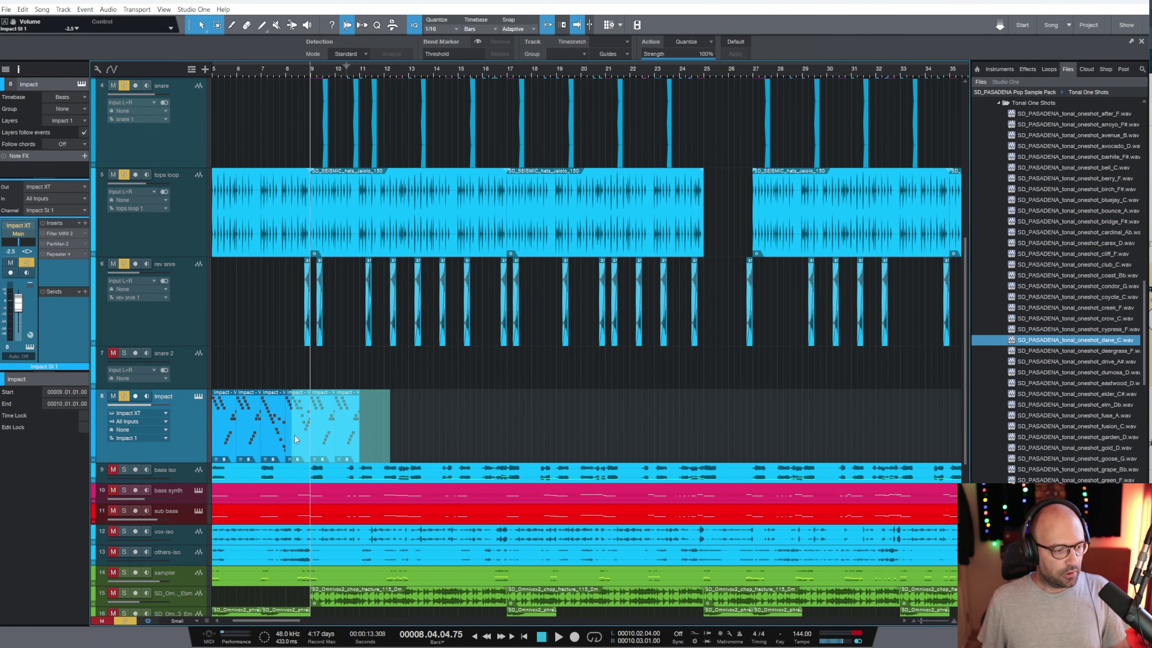
pyautogui.moveTo(294, 435); pyautogui.dragTo(292, 435)
pyautogui.press('d')
pyautogui.click(456, 444)
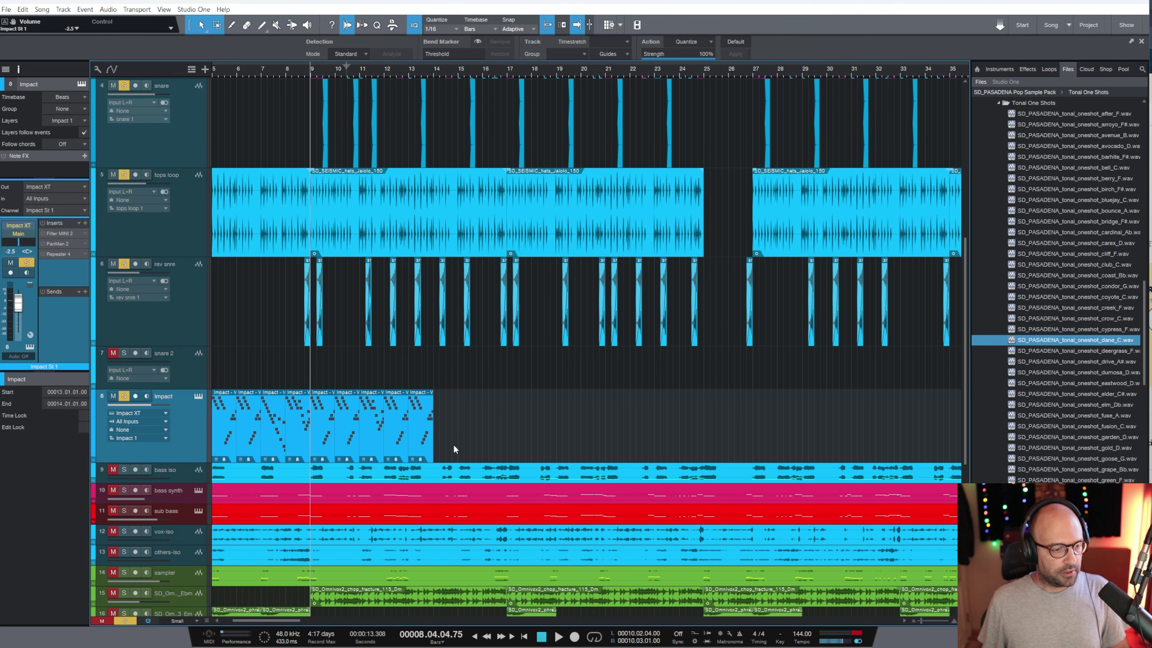
pyautogui.press('d')
pyautogui.press('d')
pyautogui.press('d')
pyautogui.press('d')
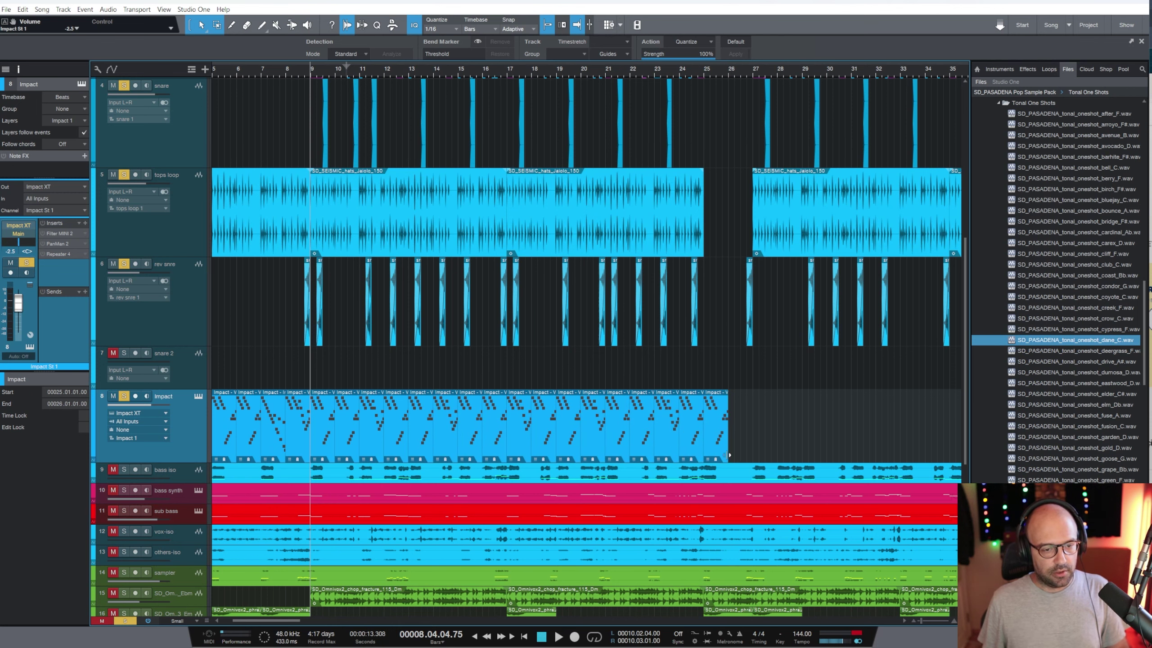
# Move the last Impact part from bar 25 to bar 27, leaving the break in the tops loop empty.
pyautogui.scroll(4, 717, 181)
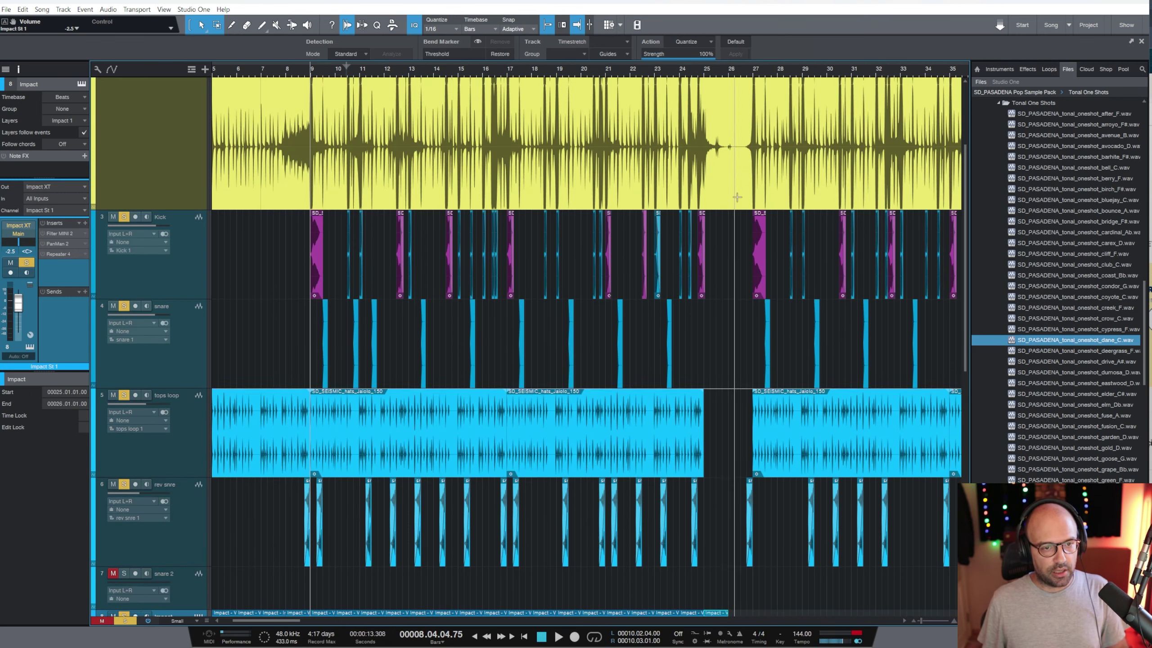
pyautogui.click(705, 73)
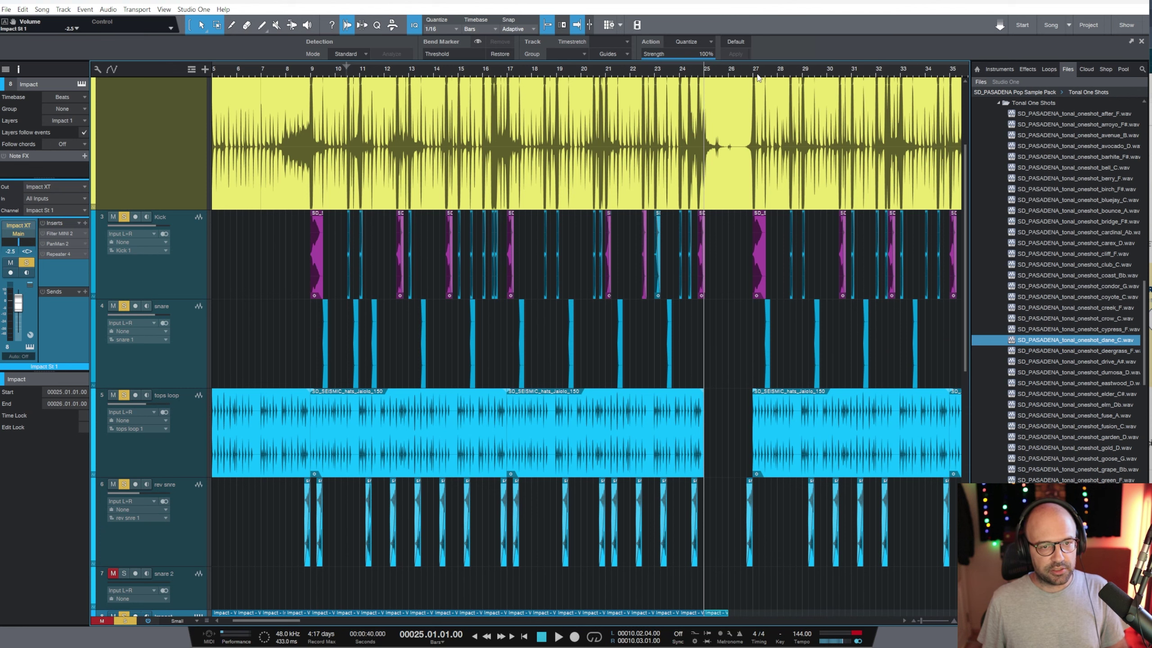
pyautogui.scroll(-5, 758, 78)
pyautogui.moveTo(718, 401); pyautogui.dragTo(766, 403)
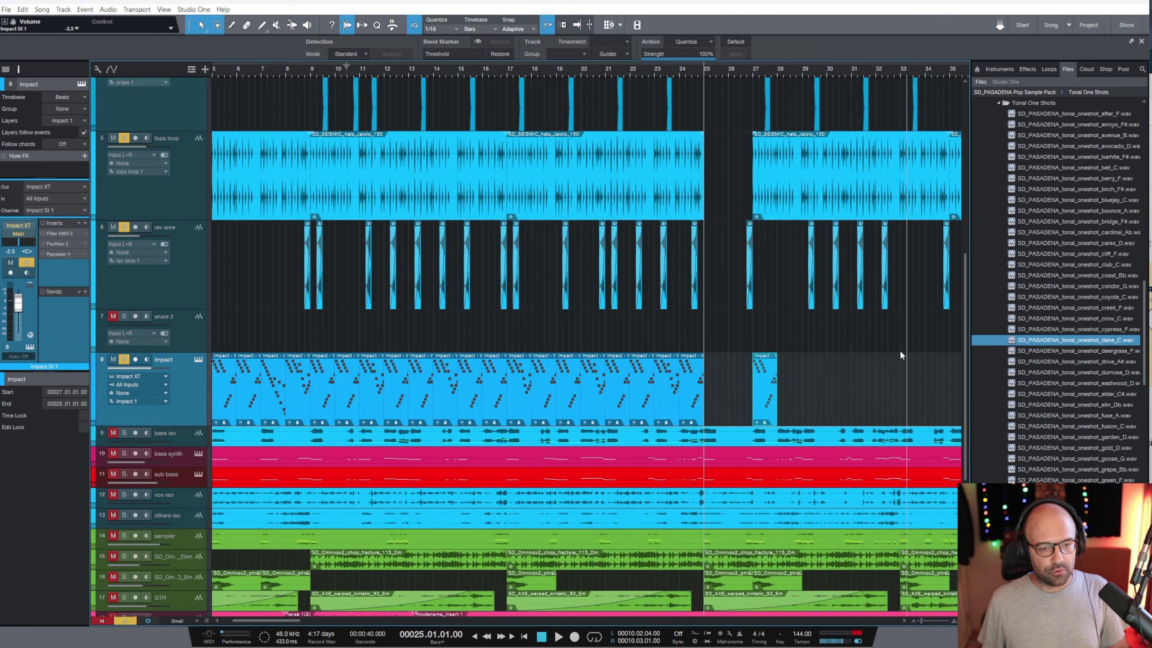
# Cut the Impact parts in bars 11 to 15 and paste them at bar 28.
pyautogui.press('w')
pyautogui.moveTo(342, 343); pyautogui.dragTo(393, 386)
pyautogui.press('Delete')
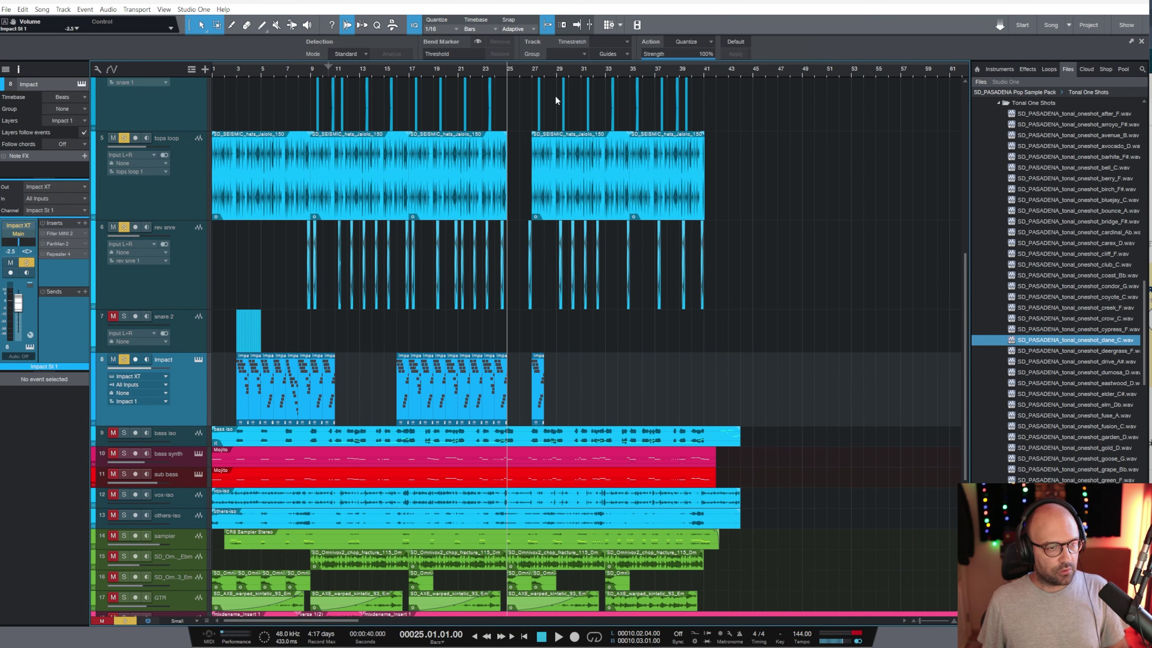
pyautogui.click(545, 68)
pyautogui.hotkey('ctrl', 'v')
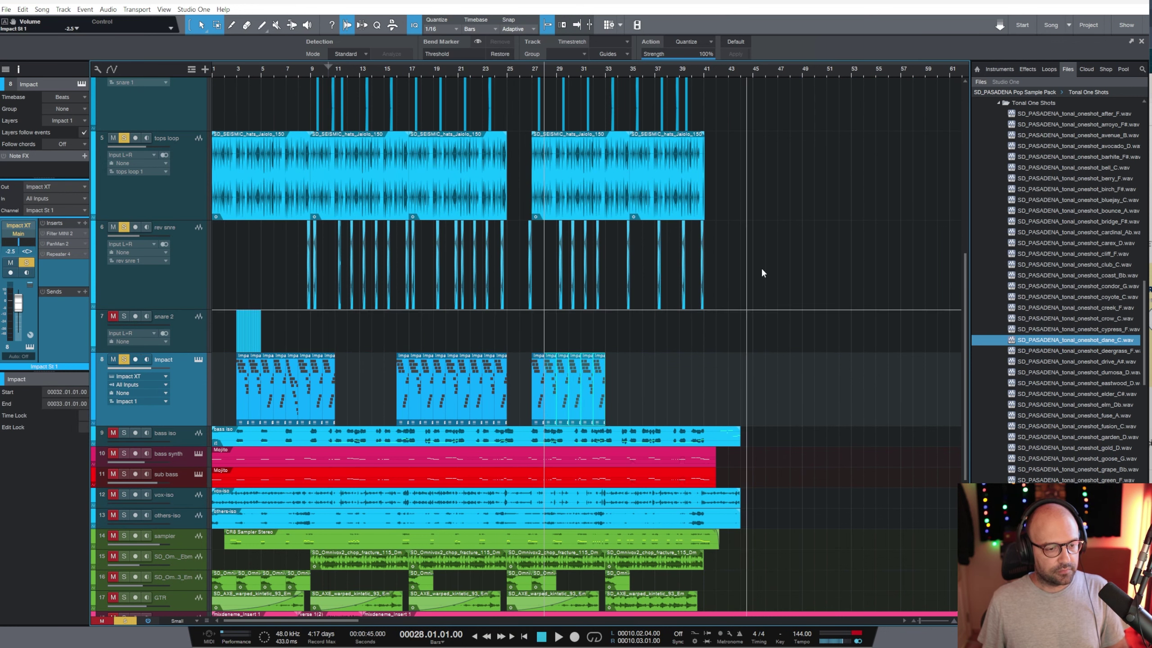
# Duplicate the Impact parts up to the start of bar 41 and switch the parts at bars 29, 31 and 33 to different variations.
pyautogui.press('d')
pyautogui.click(690, 402)
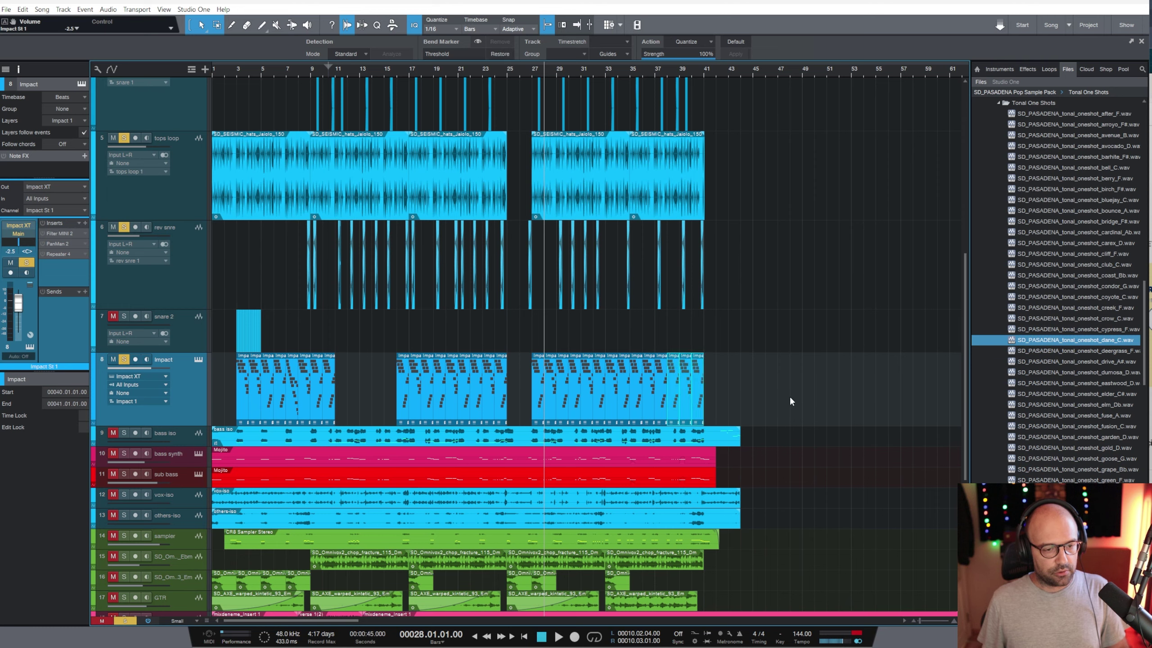
pyautogui.press('e')
pyautogui.press('e')
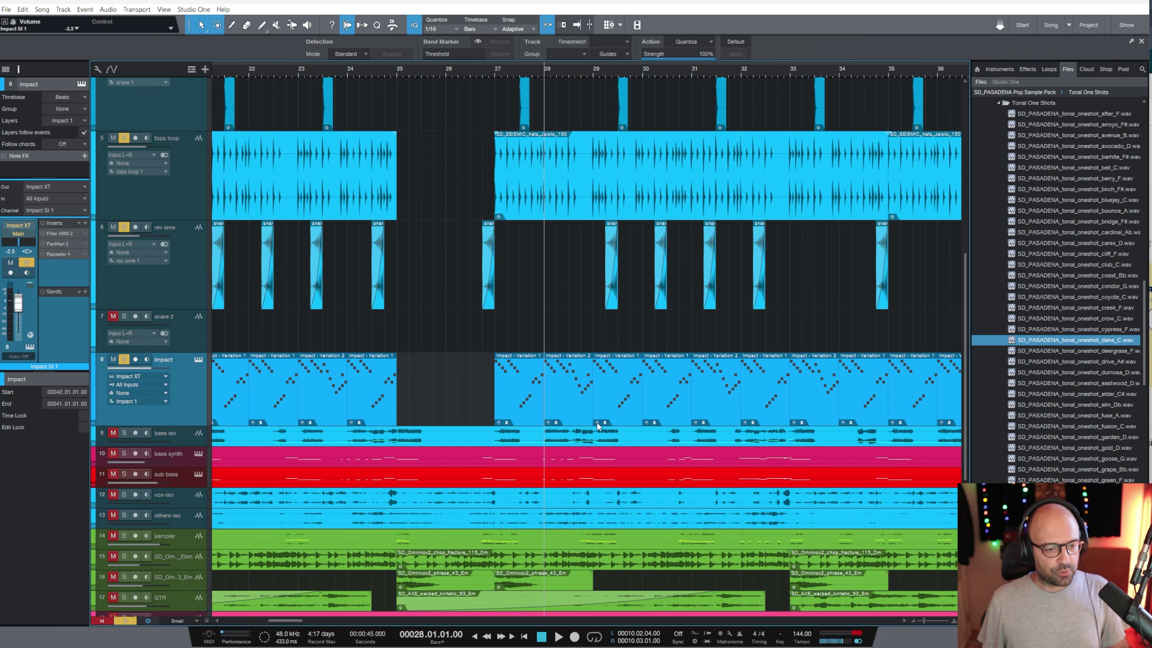
pyautogui.click(596, 423)
pyautogui.click(628, 458)
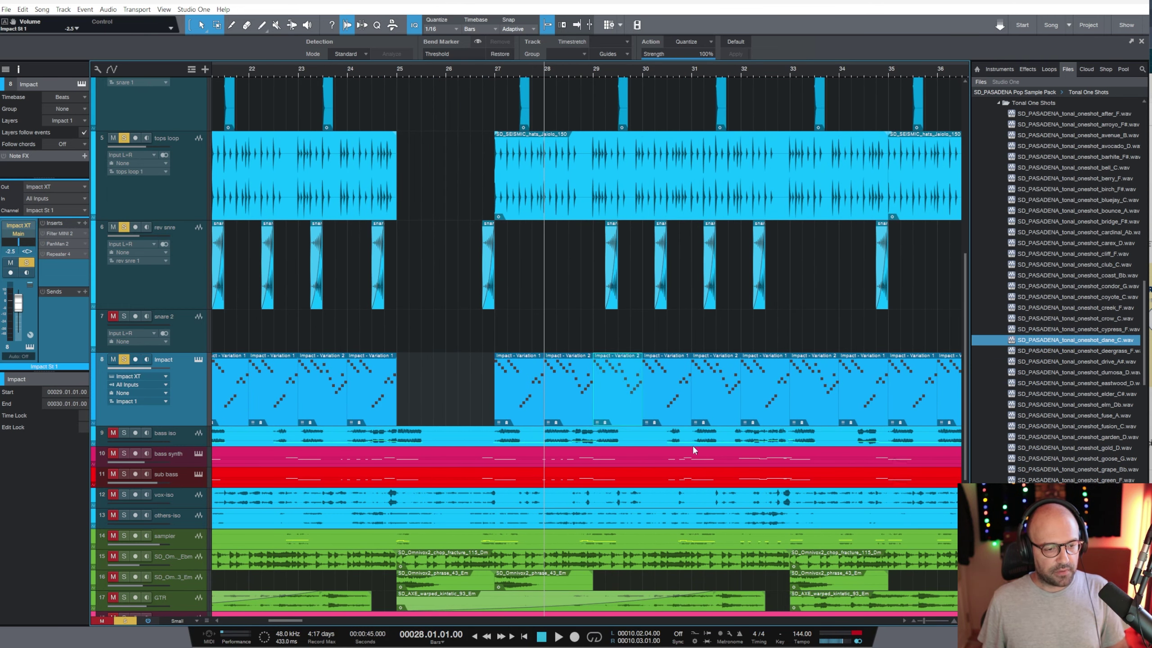
pyautogui.click(695, 423)
pyautogui.click(731, 438)
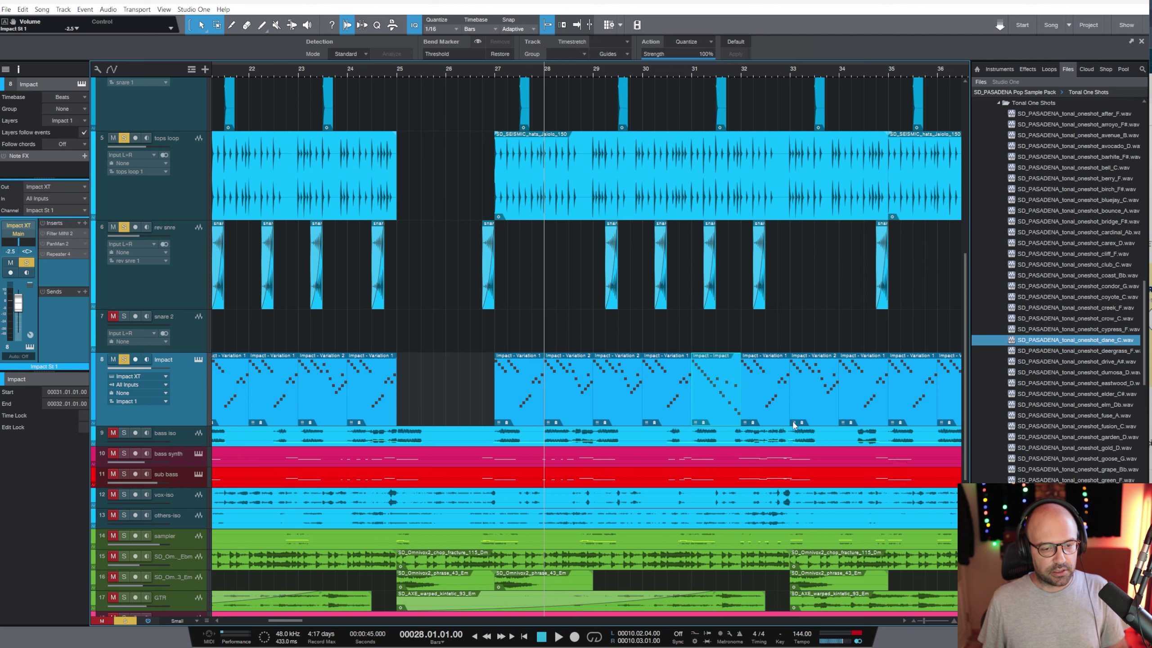
pyautogui.click(796, 422)
pyautogui.click(814, 466)
pyautogui.press('w')
pyautogui.press('w')
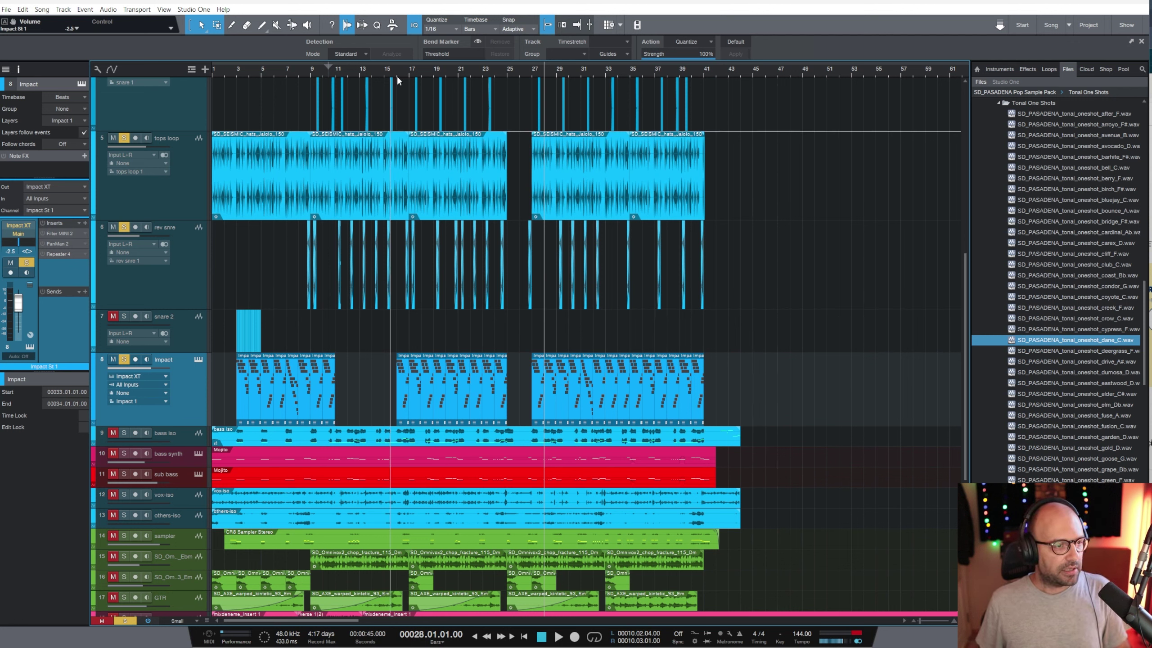
# Play the soloed drum arrangement from bar 17 through the break at bar 25, following it alongside the original drum stem.
pyautogui.click(410, 72)
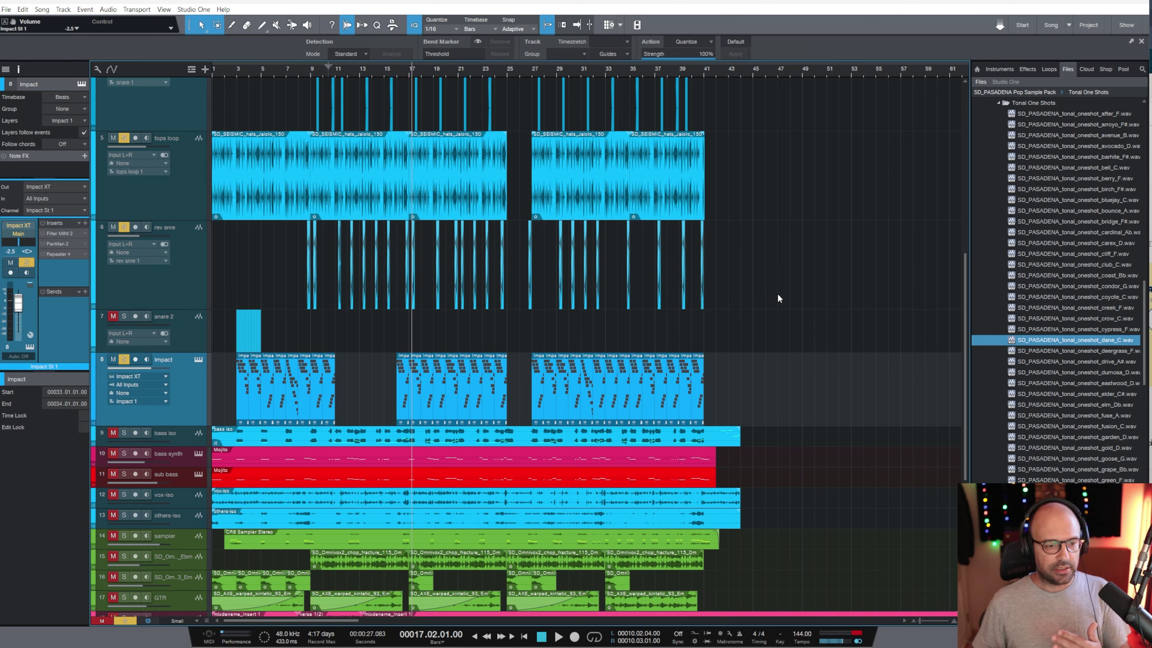
pyautogui.press('space')
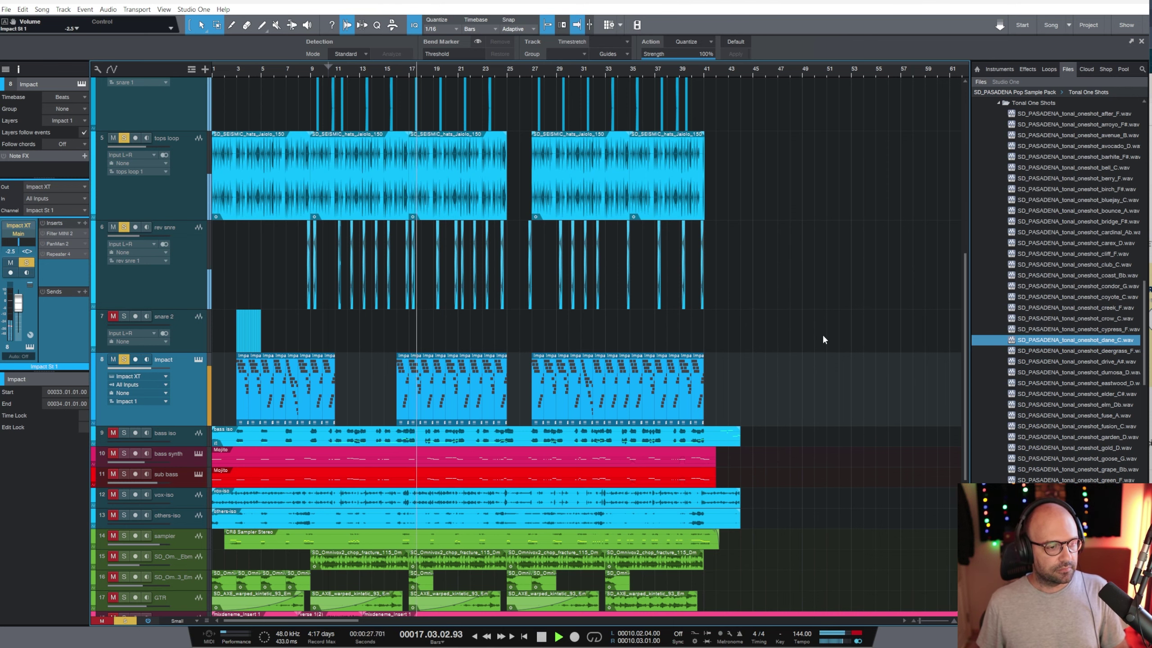
pyautogui.scroll(5, 821, 318)
pyautogui.press('e')
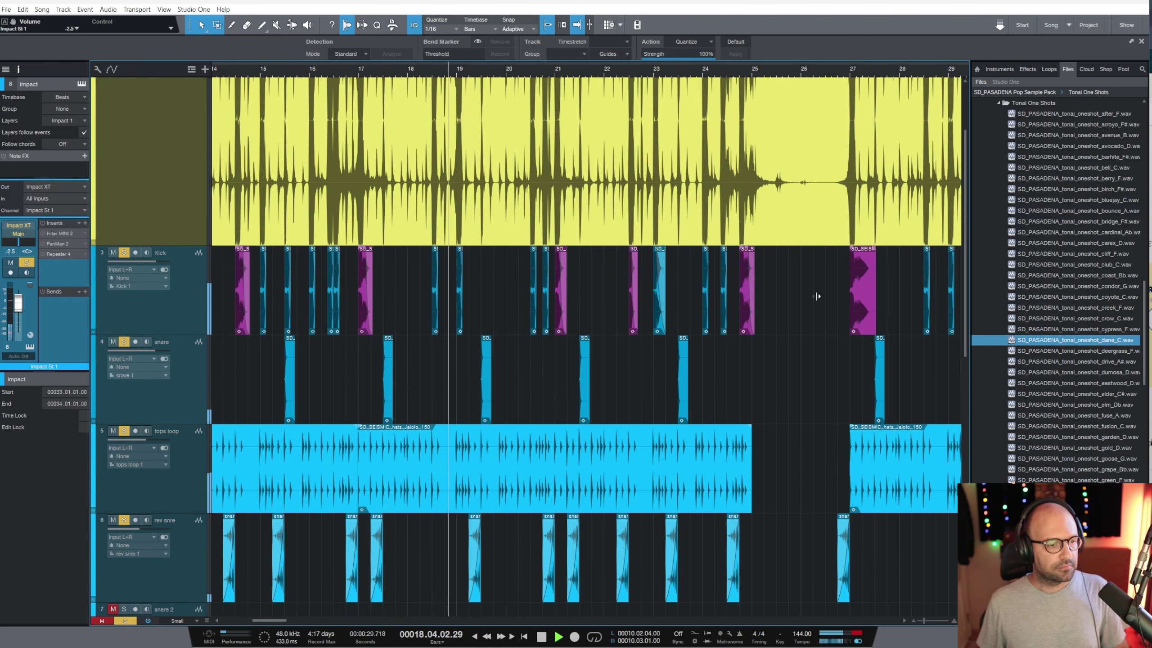
pyautogui.press('w')
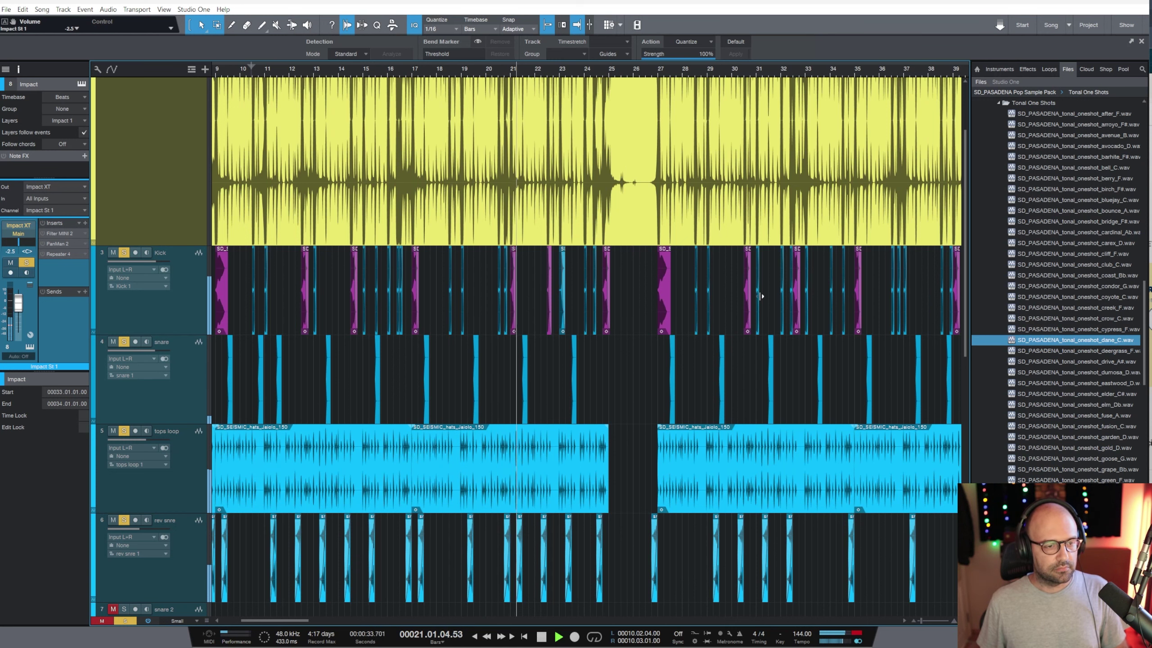
pyautogui.scroll(3, 761, 295)
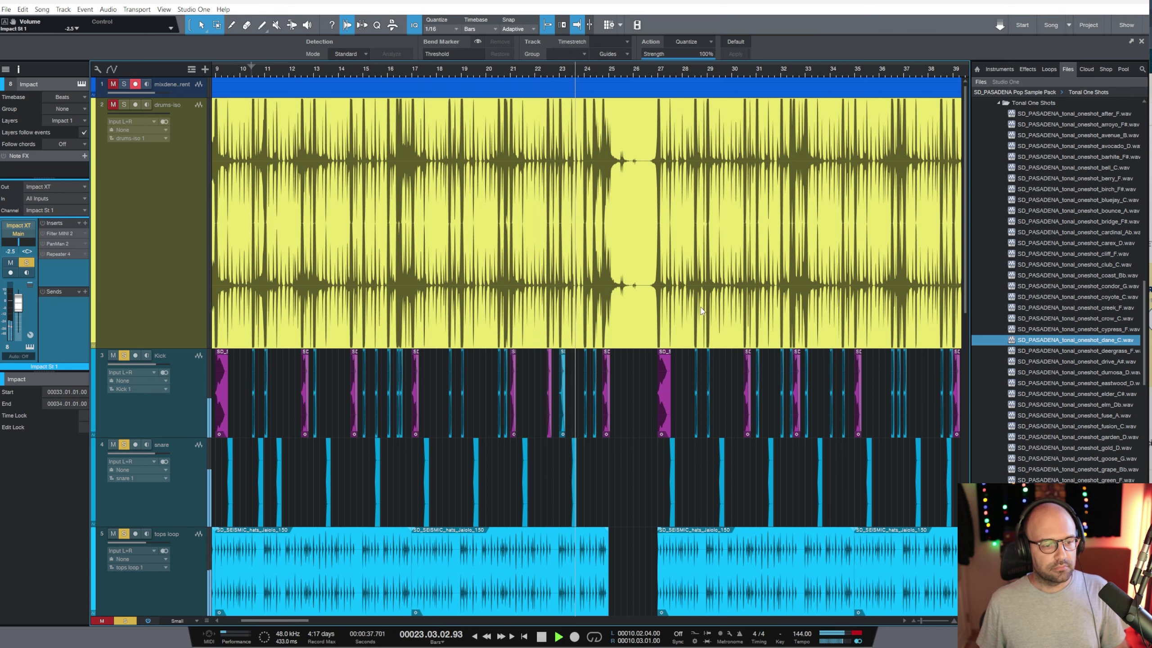
pyautogui.scroll(-3, 701, 311)
pyautogui.scroll(5, 738, 301)
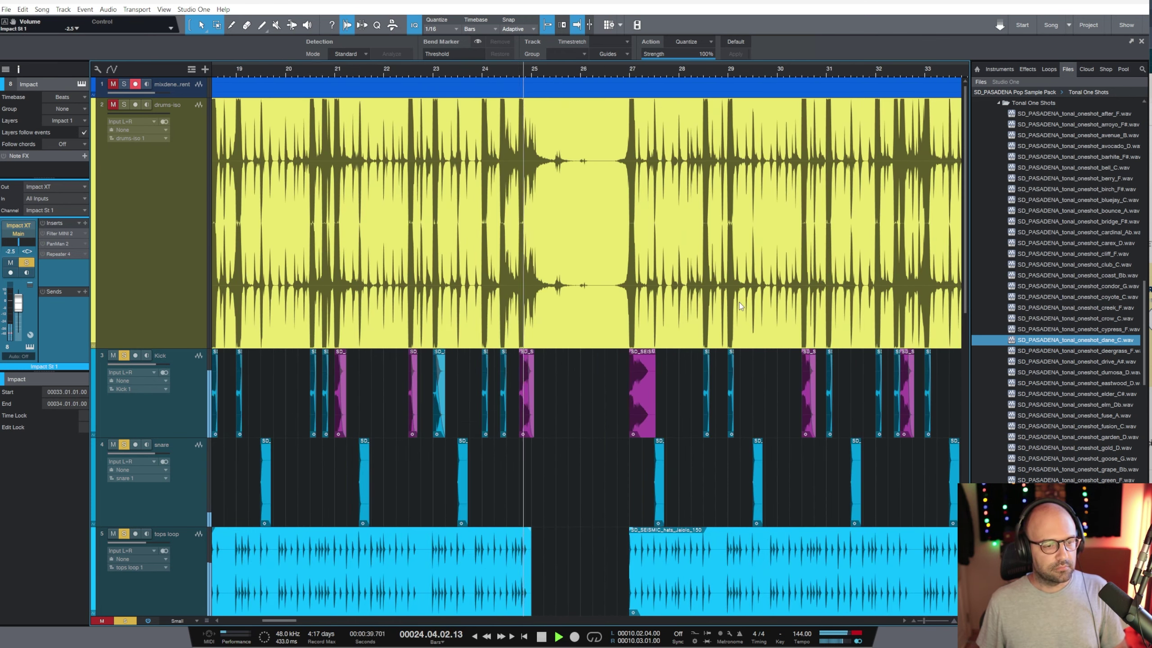
pyautogui.scroll(-4, 739, 303)
pyautogui.scroll(-6, 816, 281)
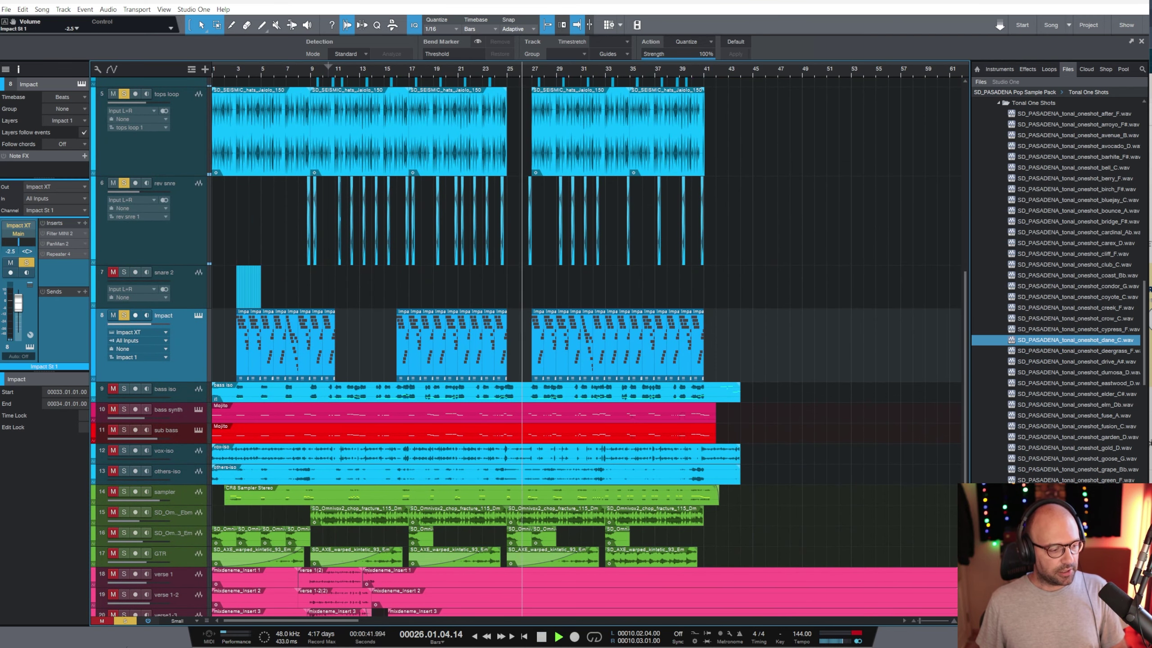
# Clear all soloed tracks and enlarge the bass iso track.
pyautogui.click(126, 621)
pyautogui.click(182, 392)
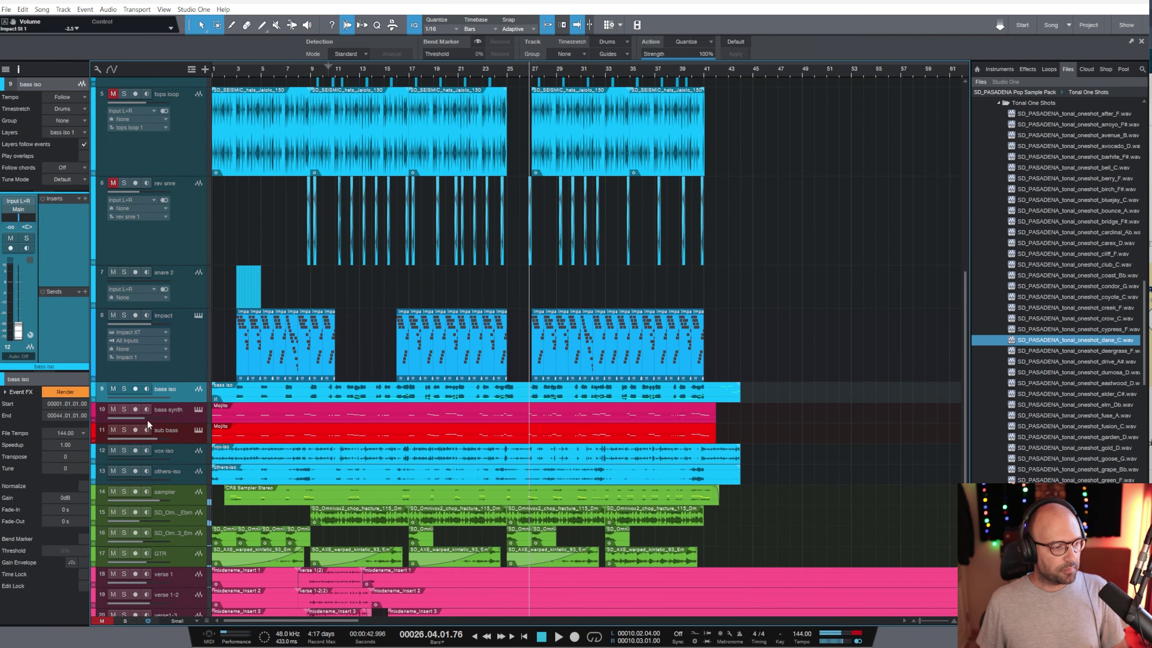
pyautogui.moveTo(191, 414); pyautogui.dragTo(191, 506)
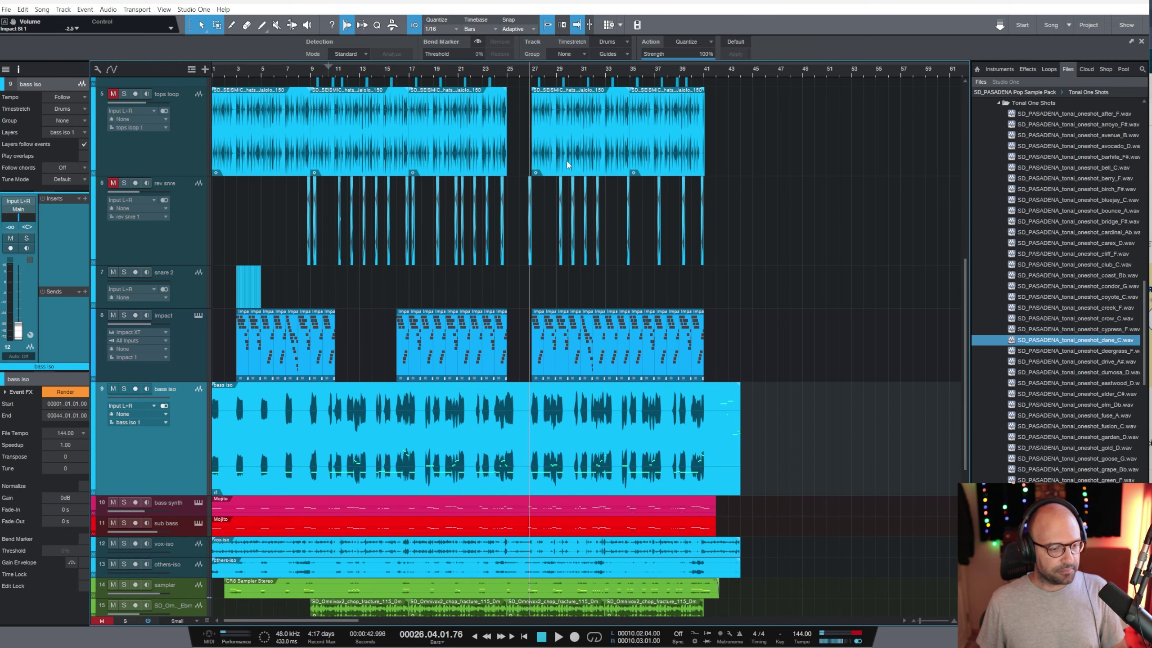
# Solo the bass iso track at 0 dB and play it from just before bar 16, then clear the solo.
pyautogui.moveTo(393, 68); pyautogui.dragTo(138, 473)
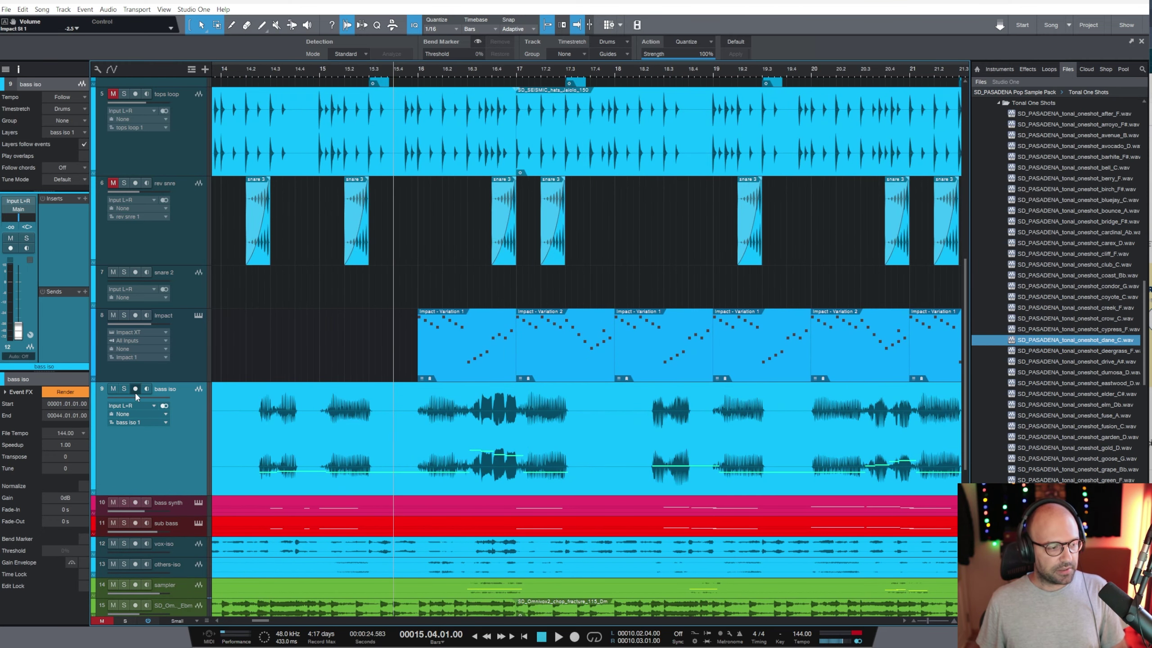
pyautogui.keyDown('ctrl'); pyautogui.click(147, 399); pyautogui.keyUp('ctrl')
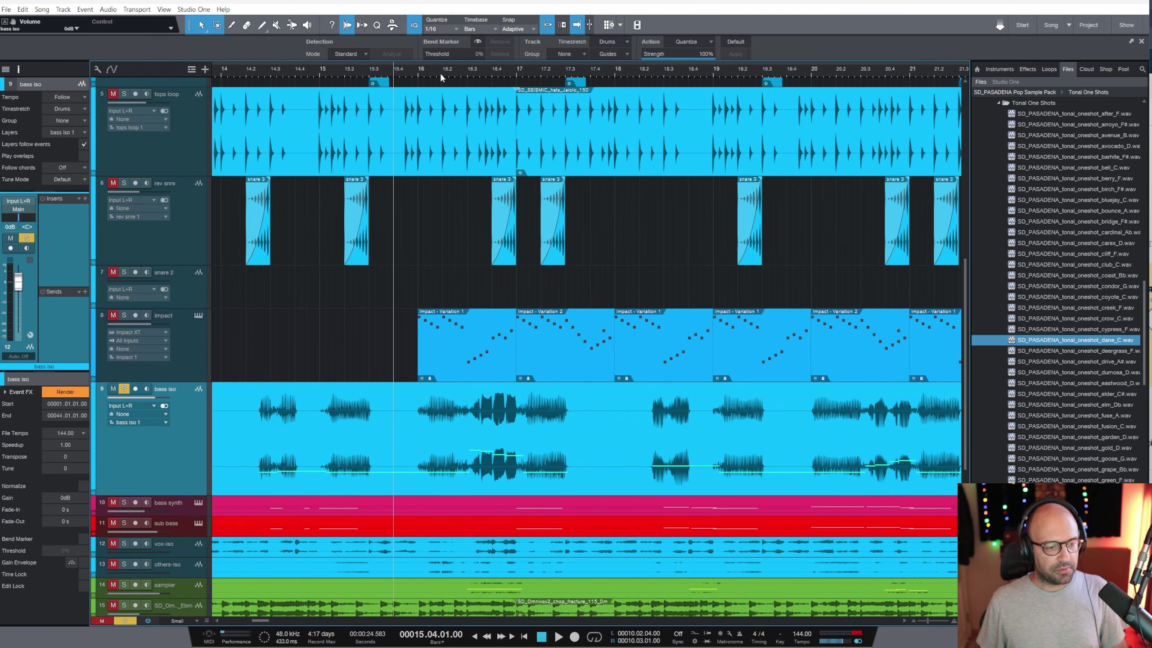
pyautogui.press('space')
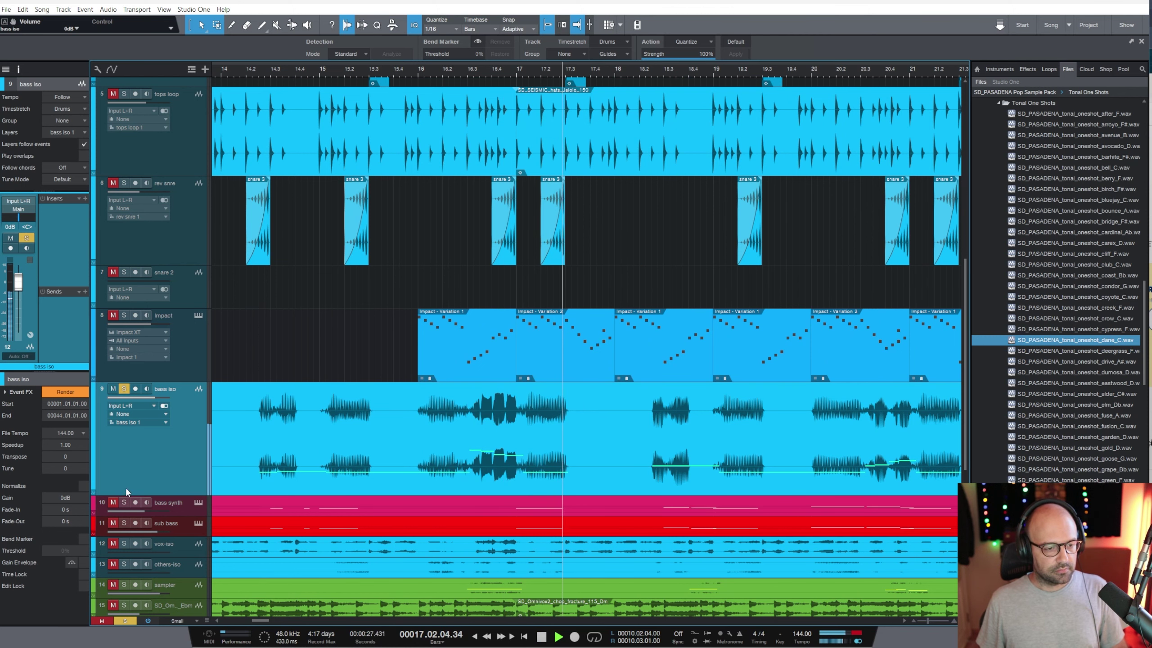
pyautogui.press('space')
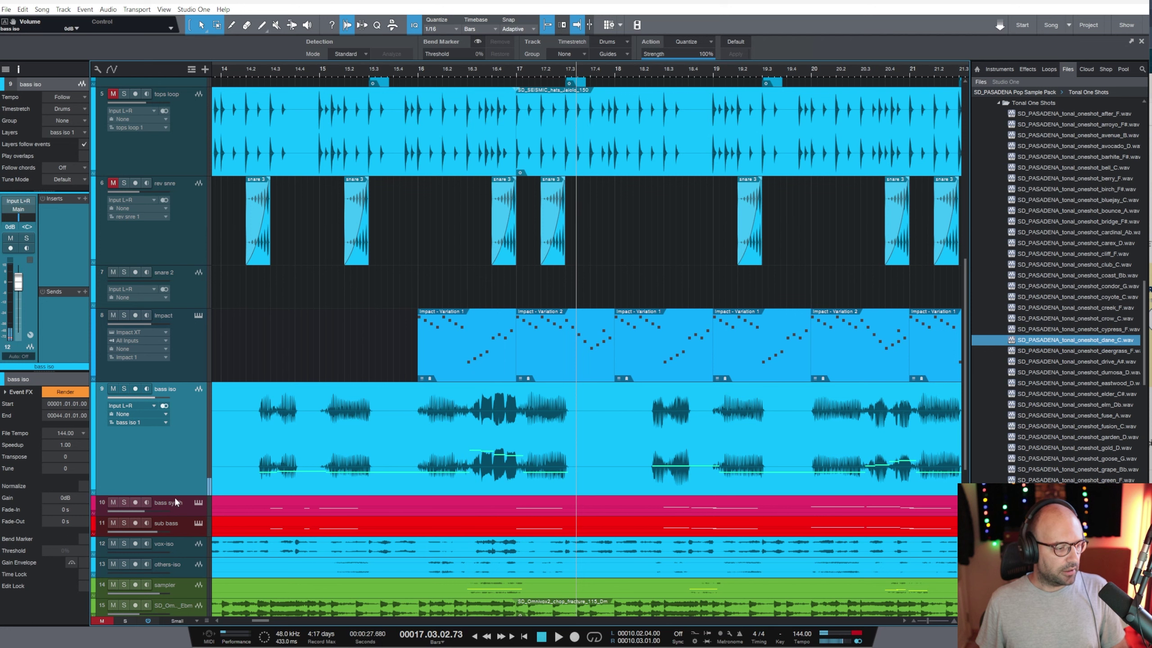
# Reduce the height of the bass iso track and enlarge the bass synth and sub bass tracks together.
pyautogui.click(176, 503)
pyautogui.keyDown('shift'); pyautogui.click(180, 520); pyautogui.keyUp('shift')
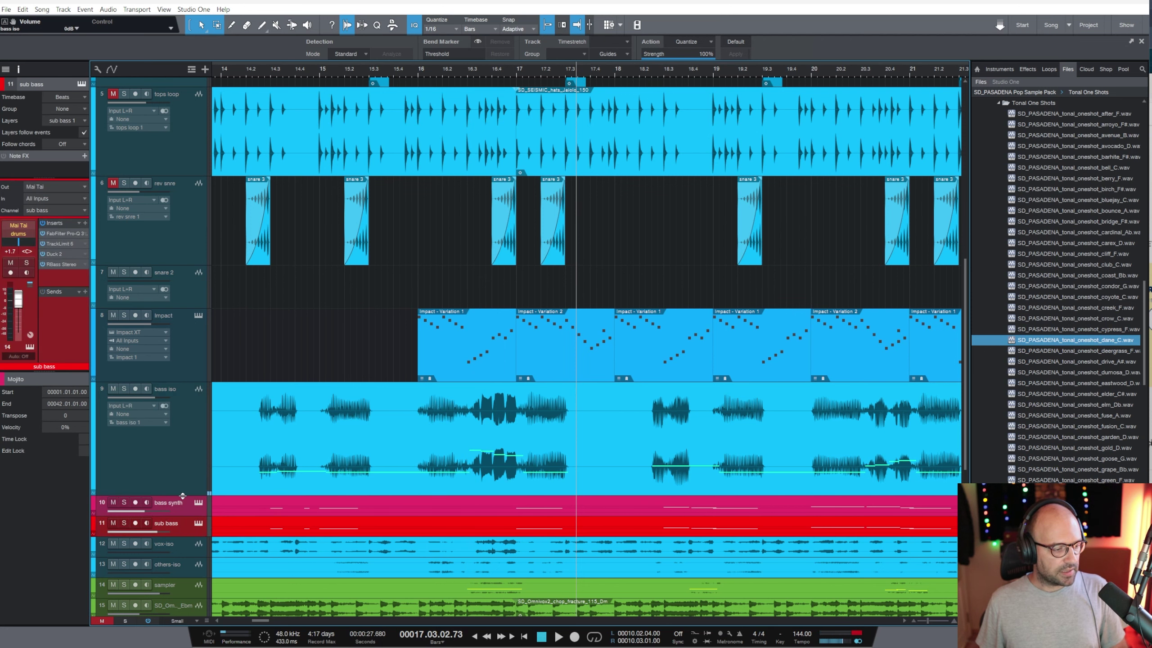
pyautogui.moveTo(183, 495); pyautogui.dragTo(185, 442)
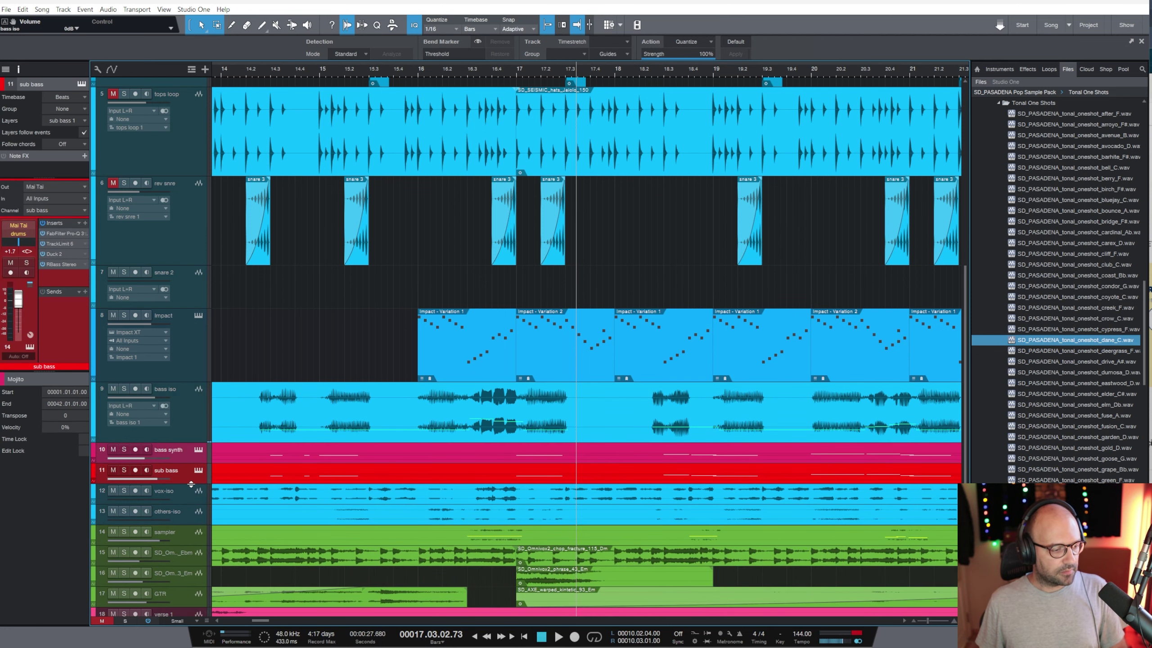
pyautogui.moveTo(191, 483); pyautogui.dragTo(194, 552)
pyautogui.press('w')
pyautogui.press('w')
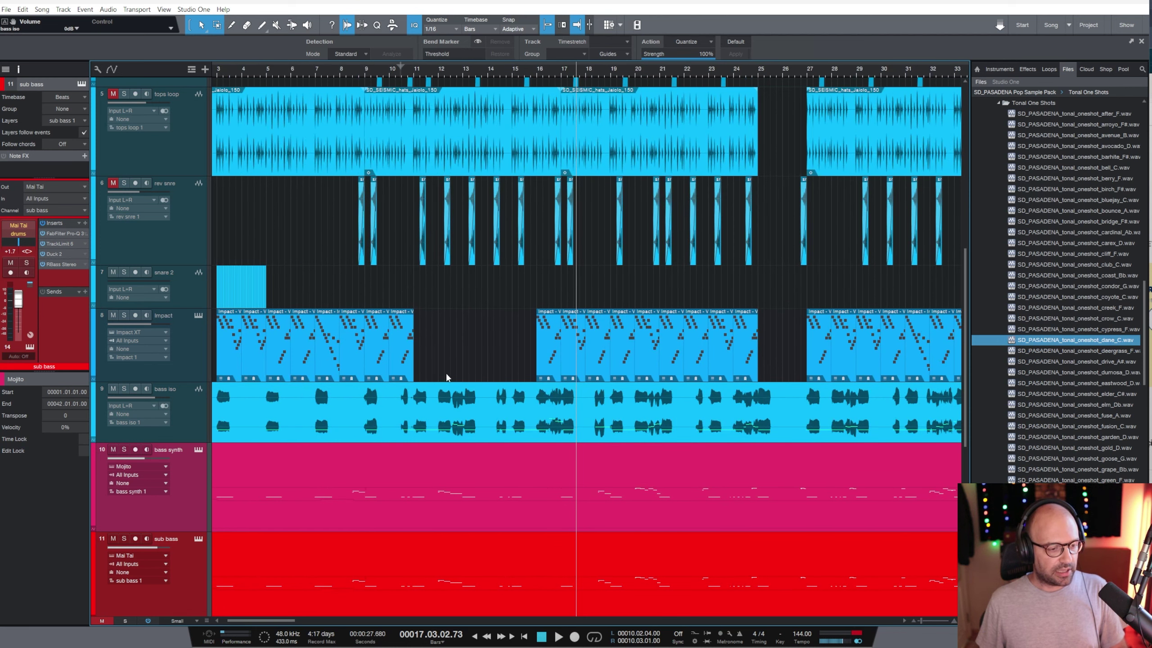
# Solo the bass synth and sub bass tracks and play them from about bar 12 to bar 16.
pyautogui.scroll(-3, 484, 157)
pyautogui.click(451, 70)
pyautogui.press('e')
pyautogui.press('e')
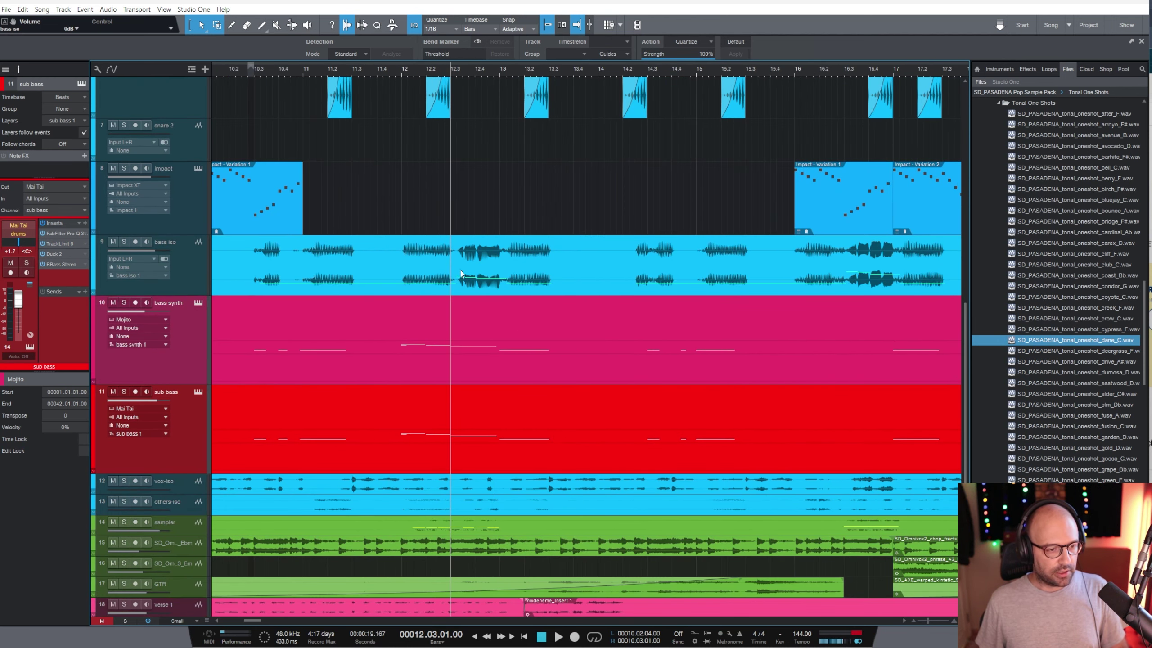
pyautogui.press('w')
pyautogui.press('w')
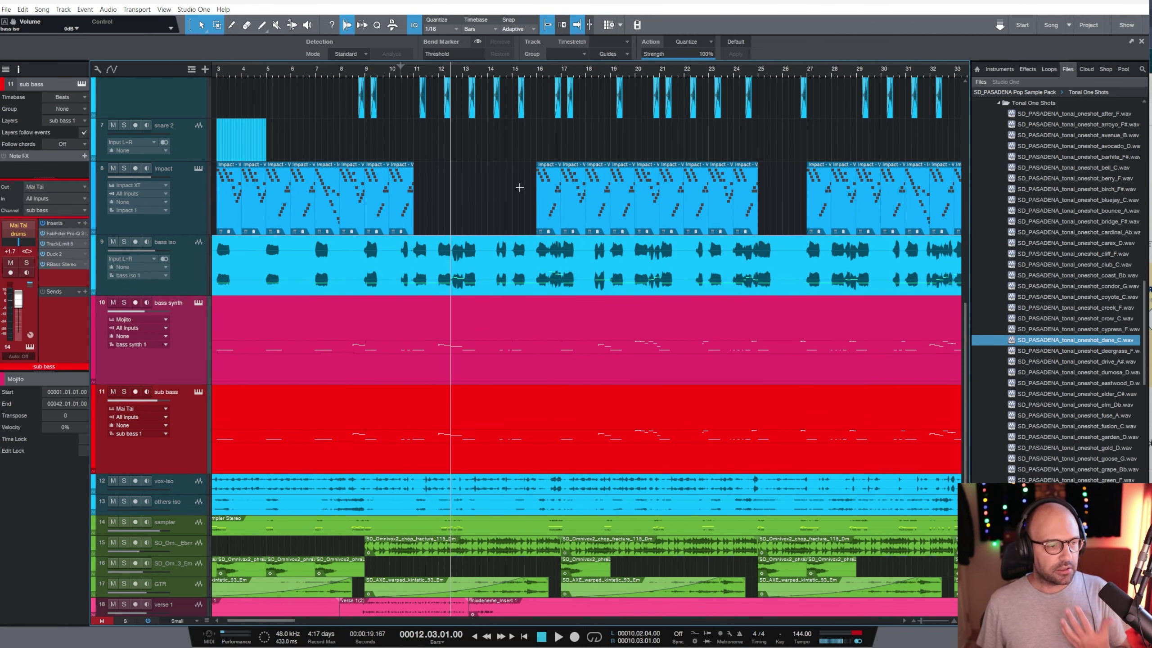
pyautogui.click(437, 75)
pyautogui.press('space')
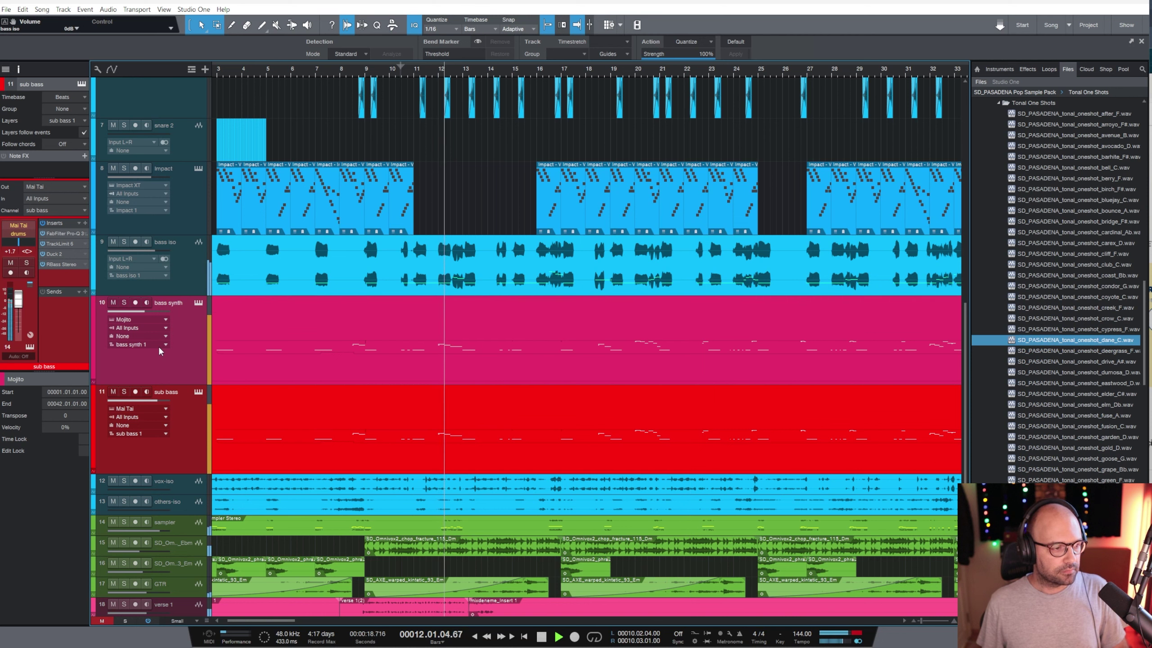
pyautogui.press('space')
pyautogui.moveTo(123, 306); pyautogui.dragTo(124, 395)
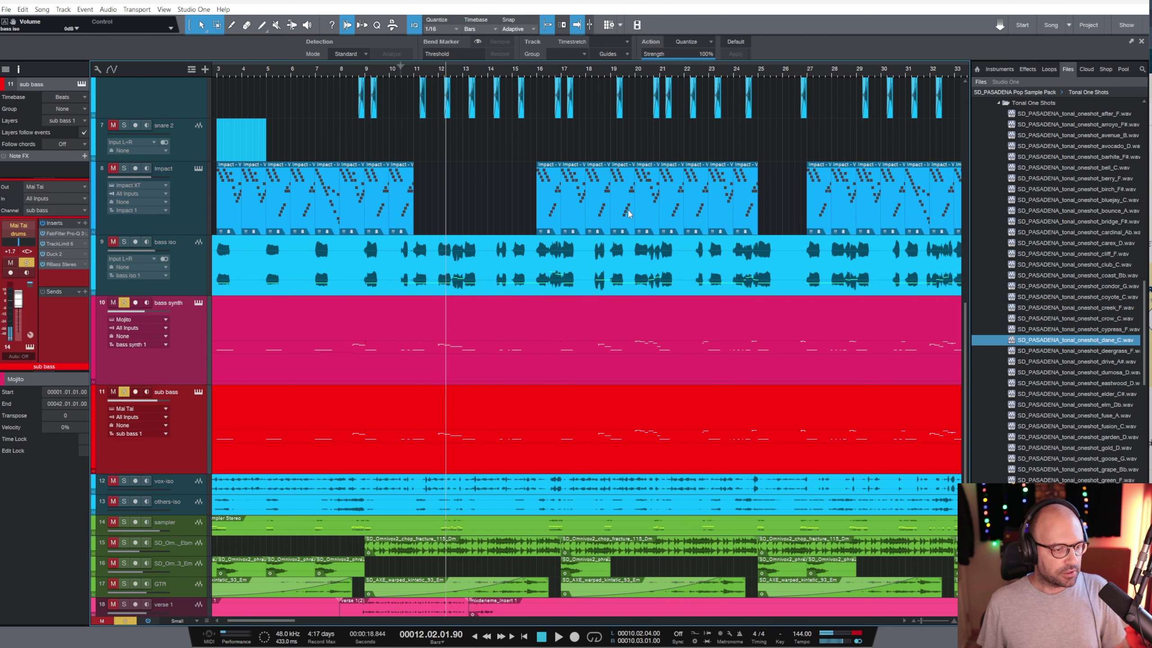
pyautogui.press('space')
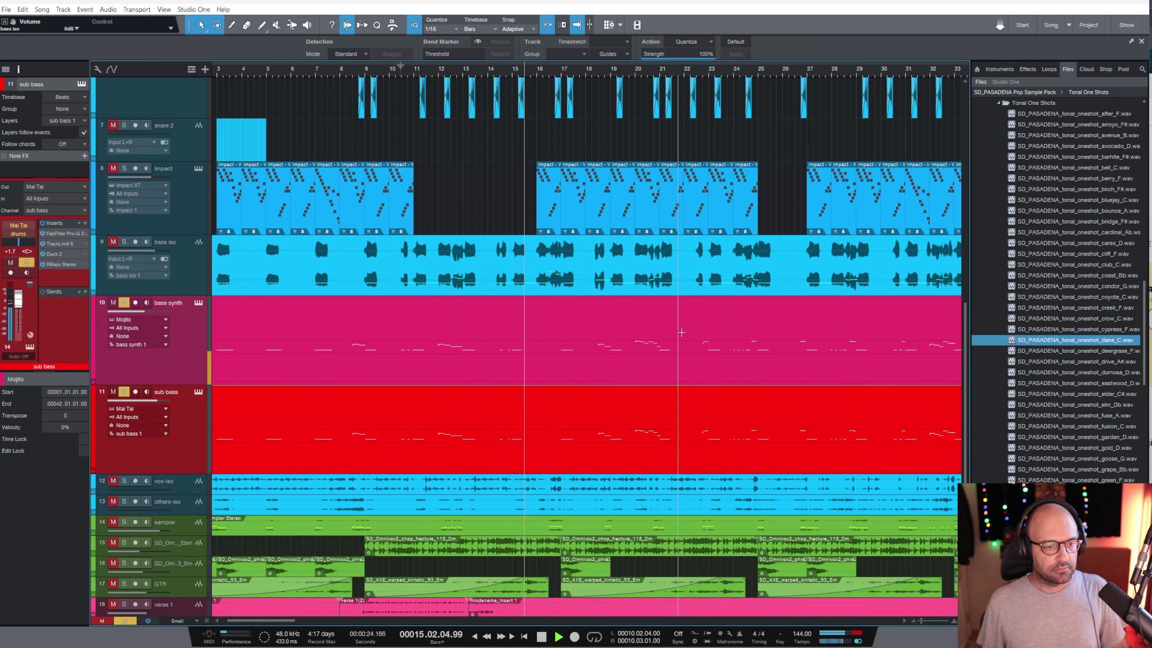
pyautogui.press('space')
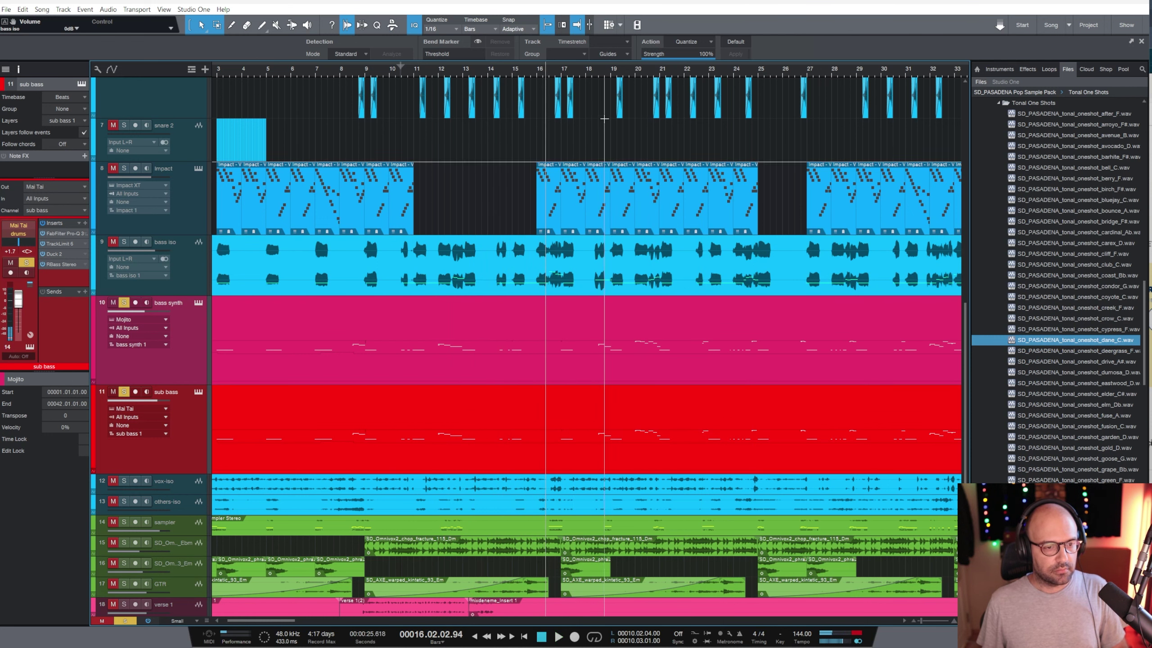
# Play the soloed bass synth and sub bass parts from about bar 18.
pyautogui.click(592, 74)
pyautogui.press('space')
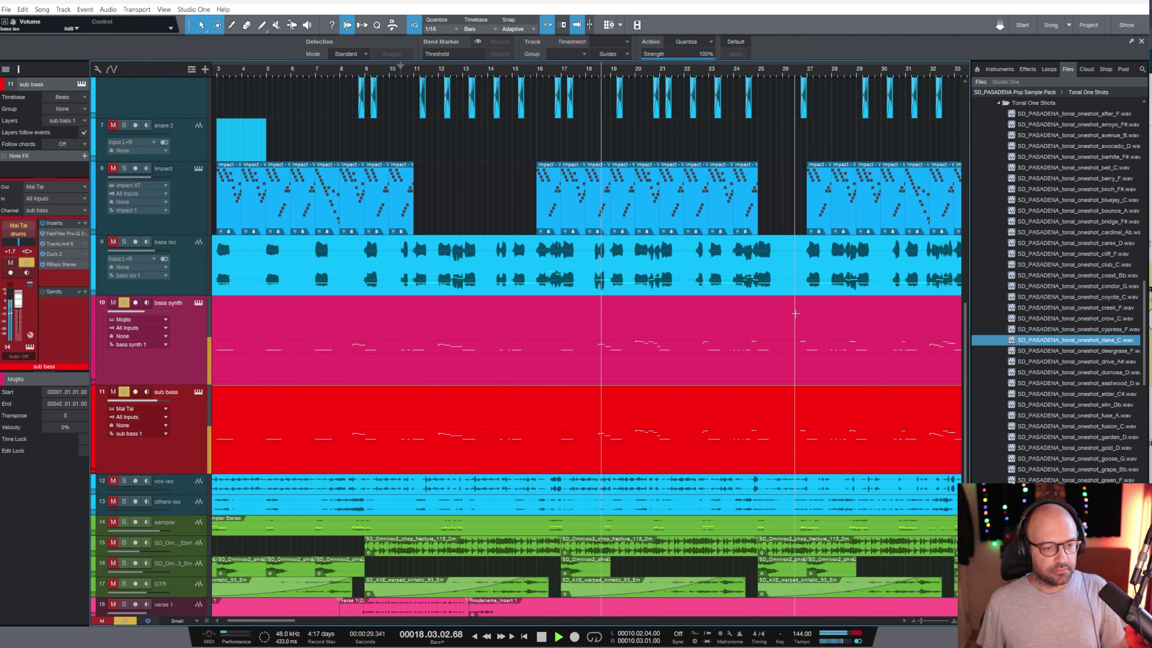
pyautogui.press('space')
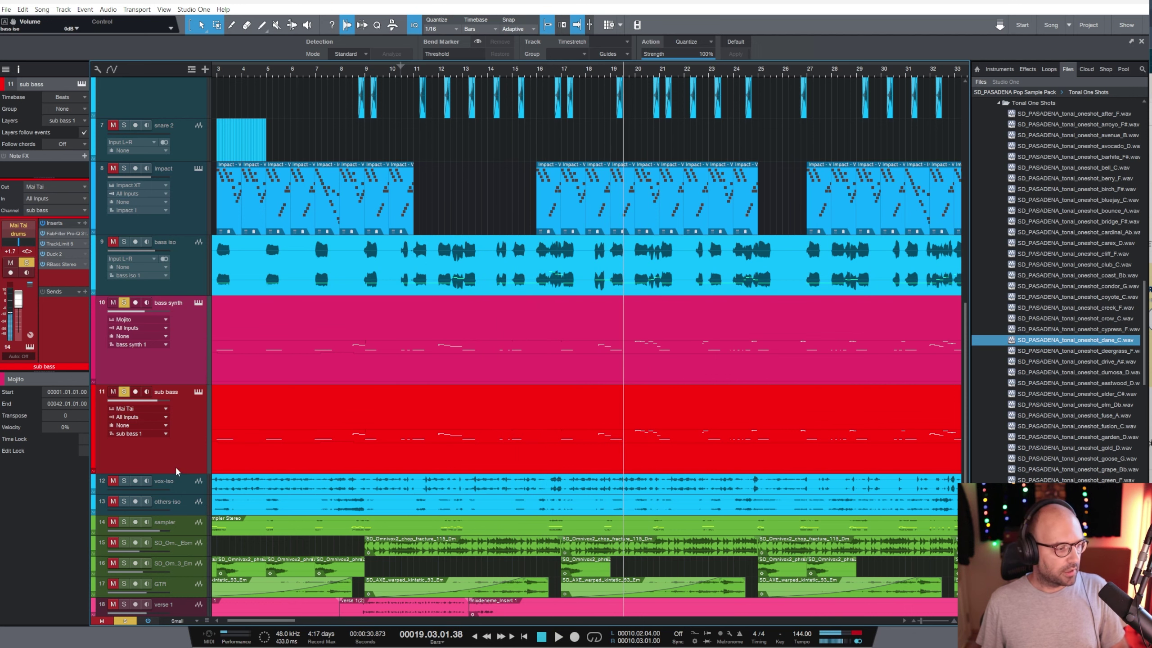
# View the Mojito instrument on the bass synth track and the Mai Tai instrument on the sub bass track, closing each.
pyautogui.click(187, 347)
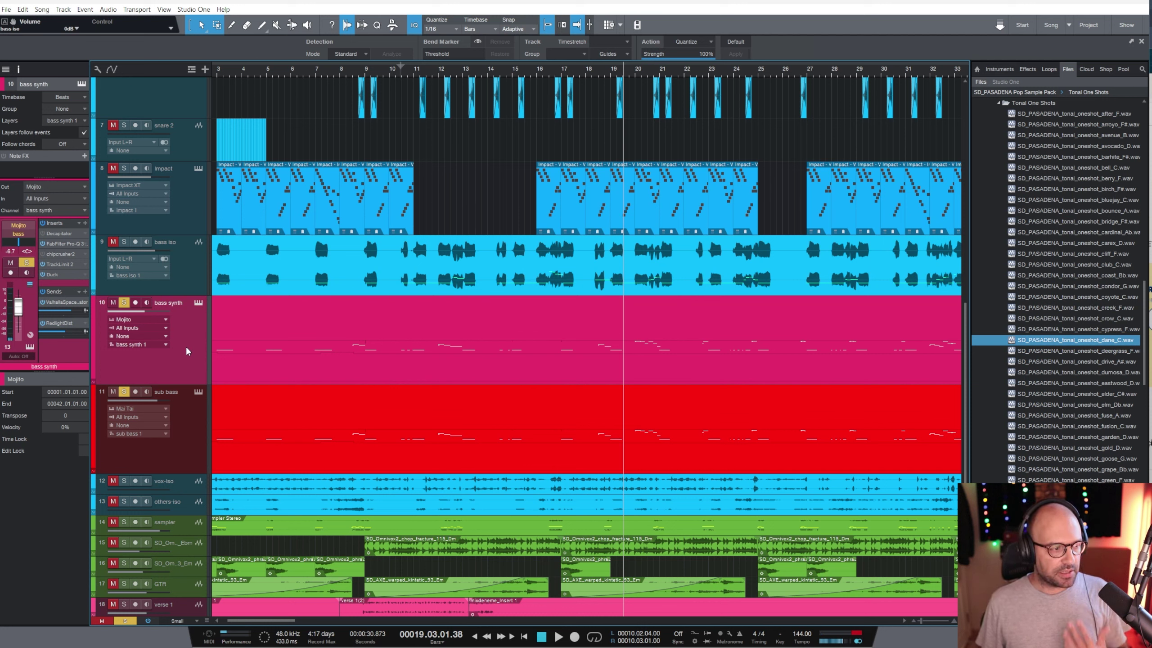
pyautogui.click(198, 303)
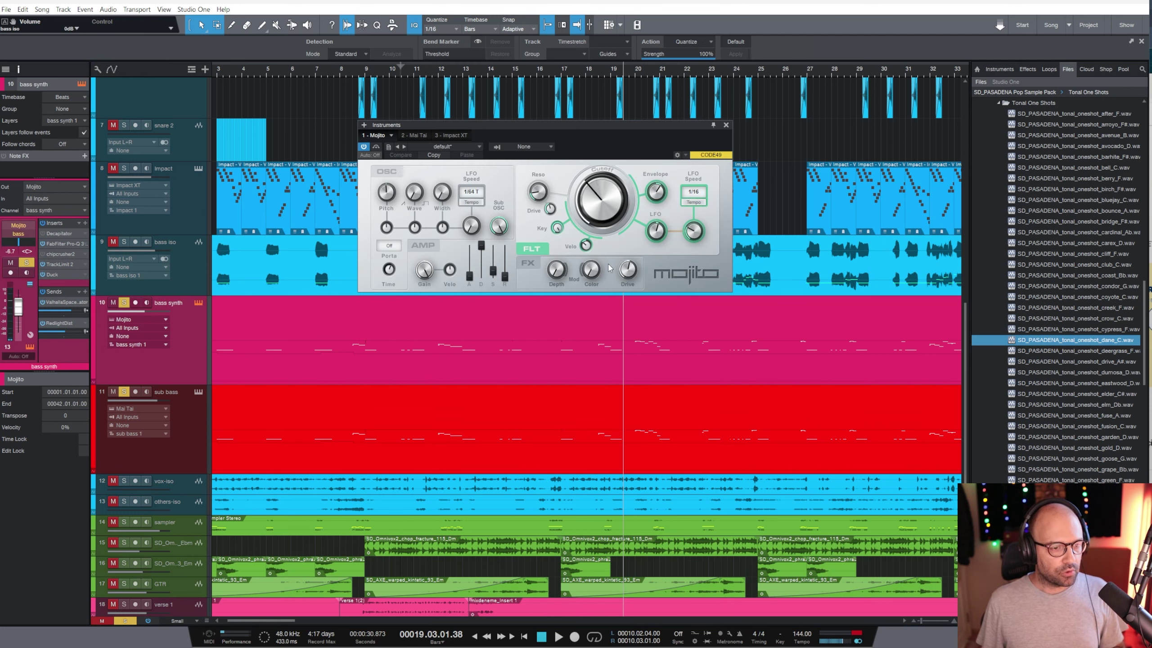
pyautogui.click(725, 125)
pyautogui.click(196, 408)
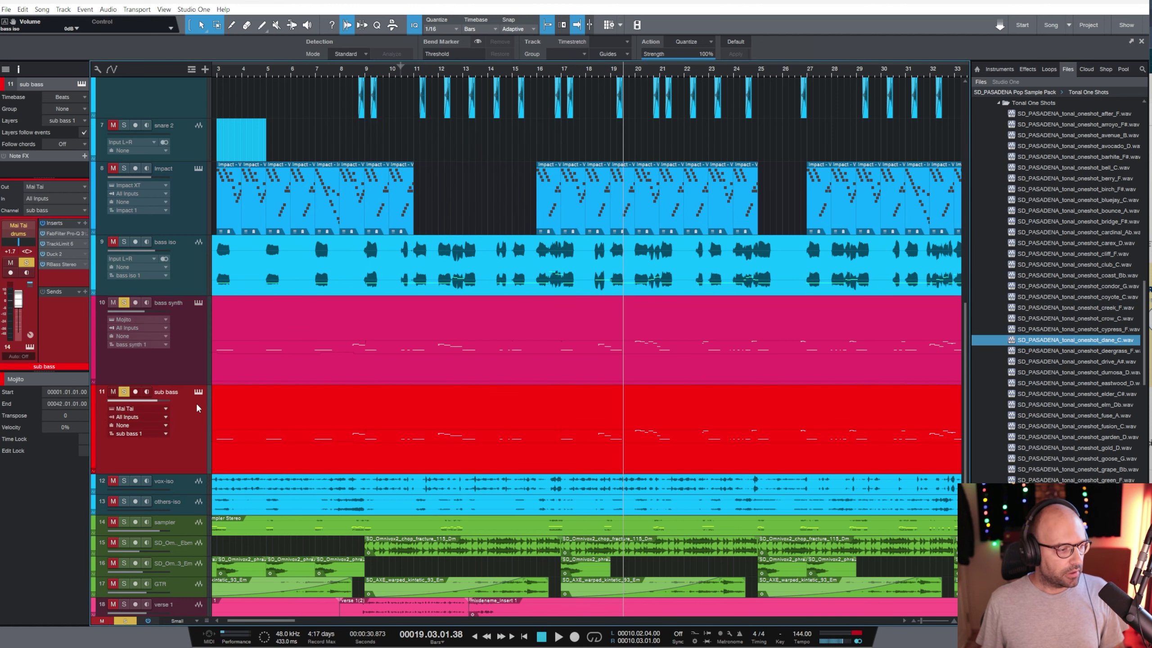
pyautogui.click(198, 392)
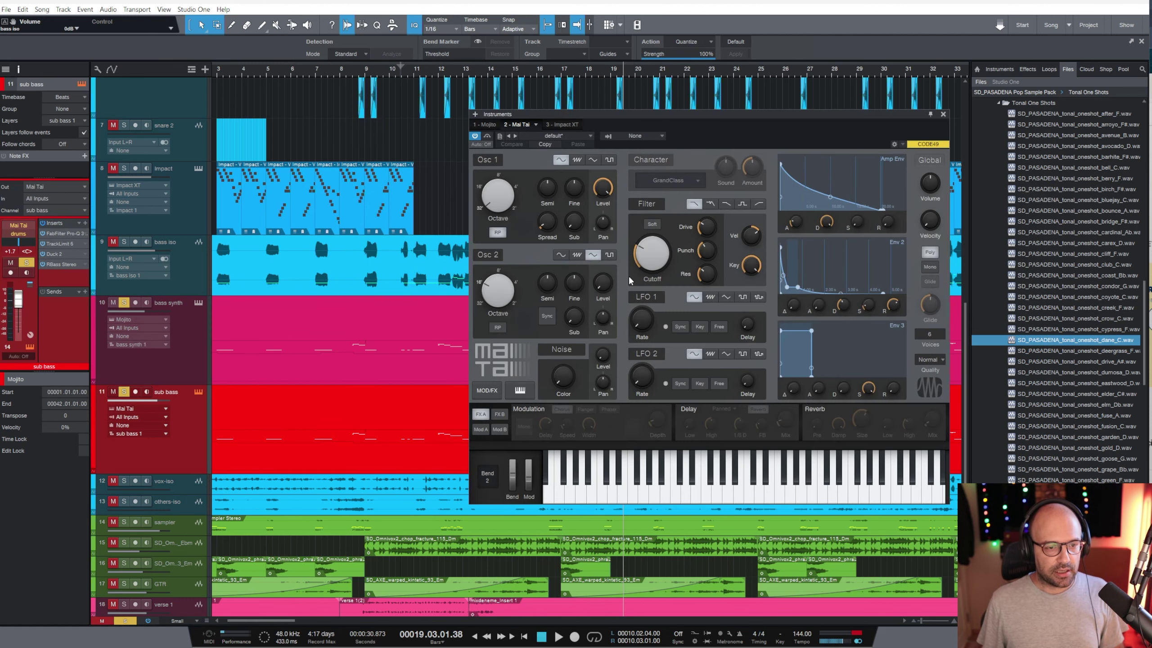
pyautogui.click(942, 116)
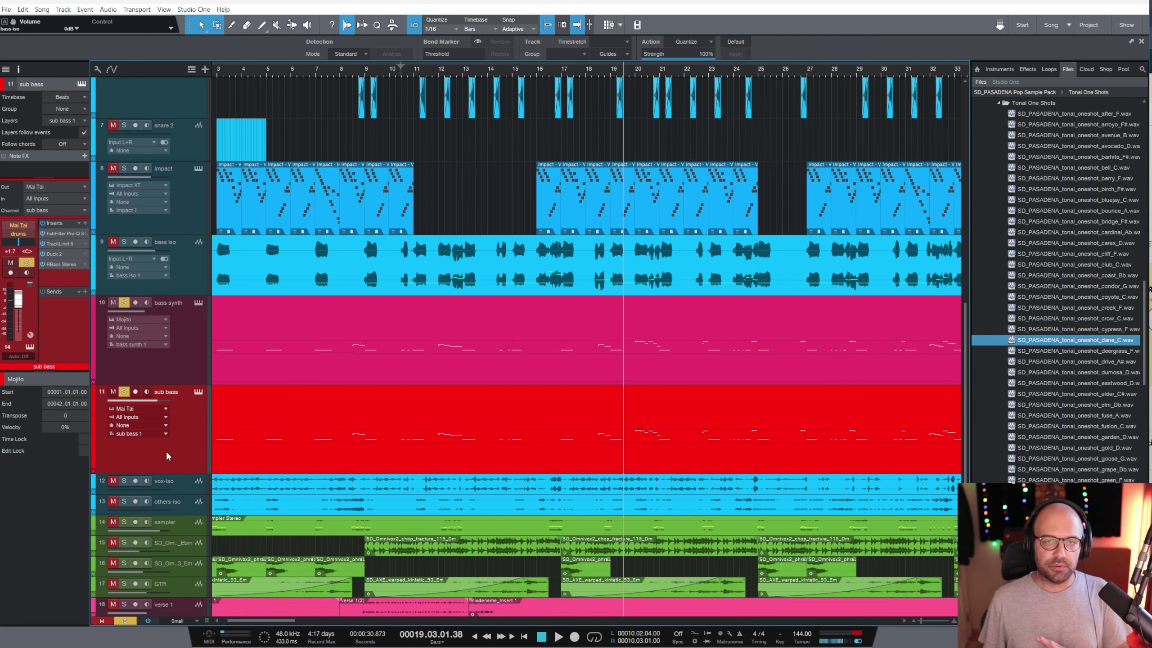
# View the Duck 2 sidechain curve and the RBass insert on the sub bass track, closing each.
pyautogui.doubleClick(58, 256)
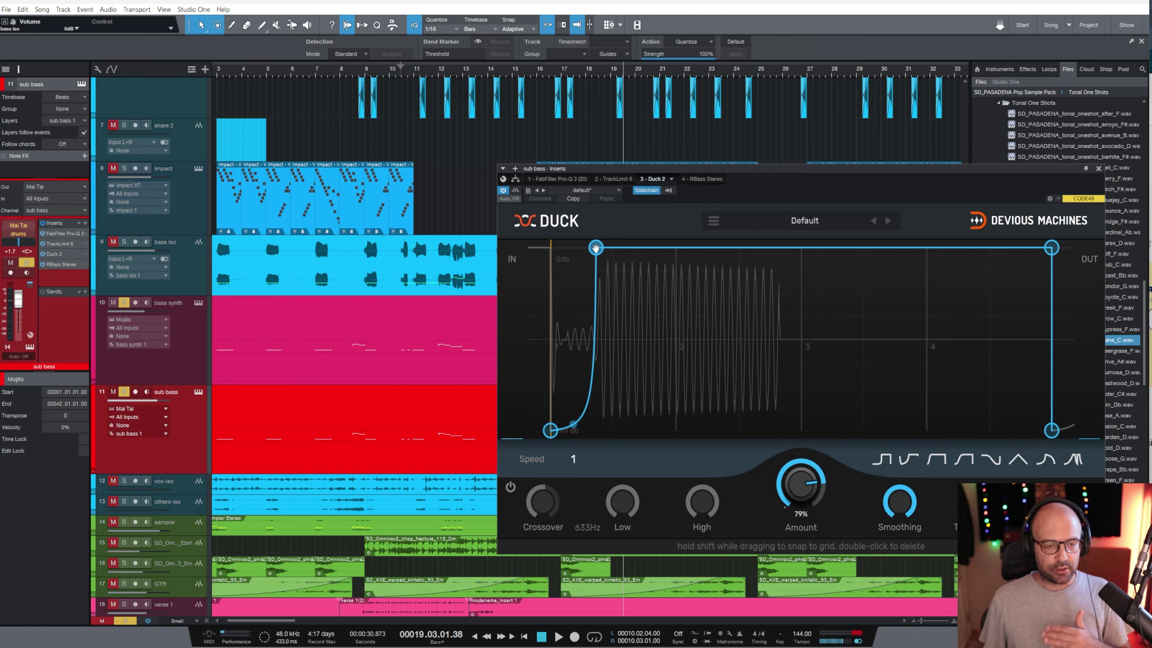
pyautogui.click(1098, 167)
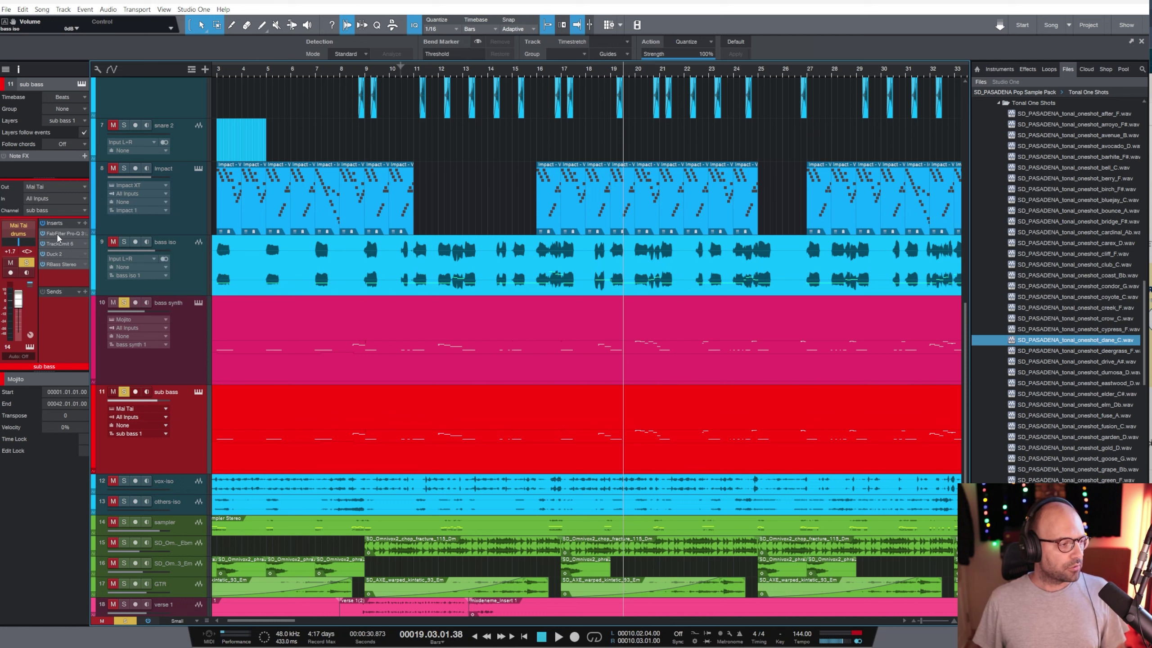
pyautogui.click(63, 264)
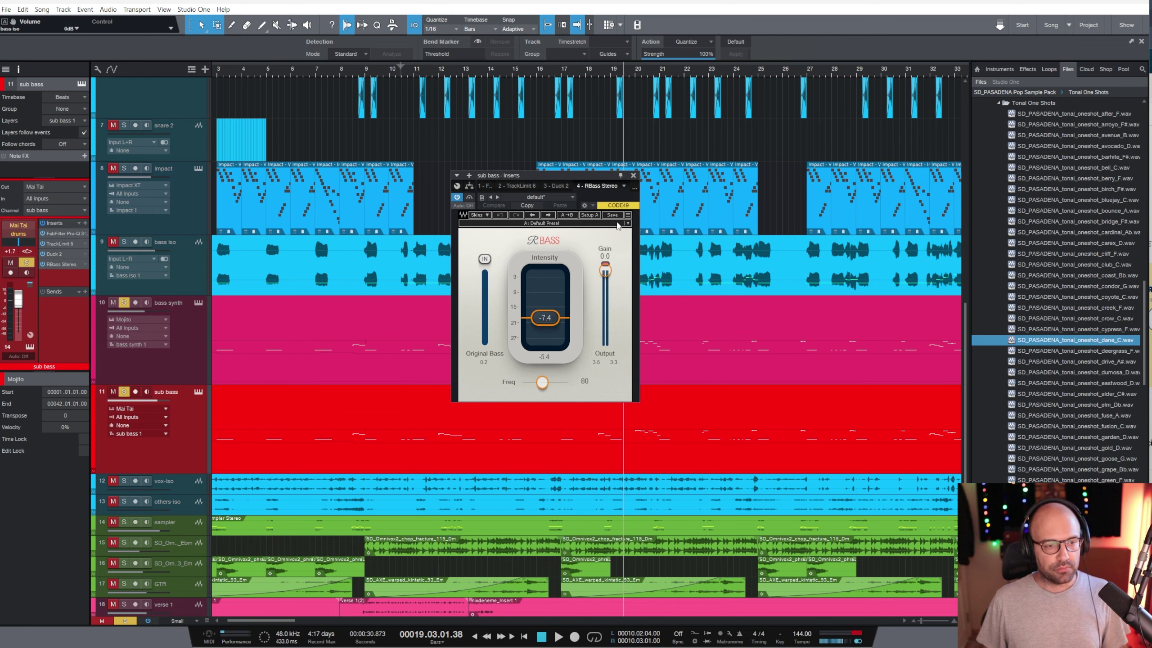
pyautogui.click(634, 175)
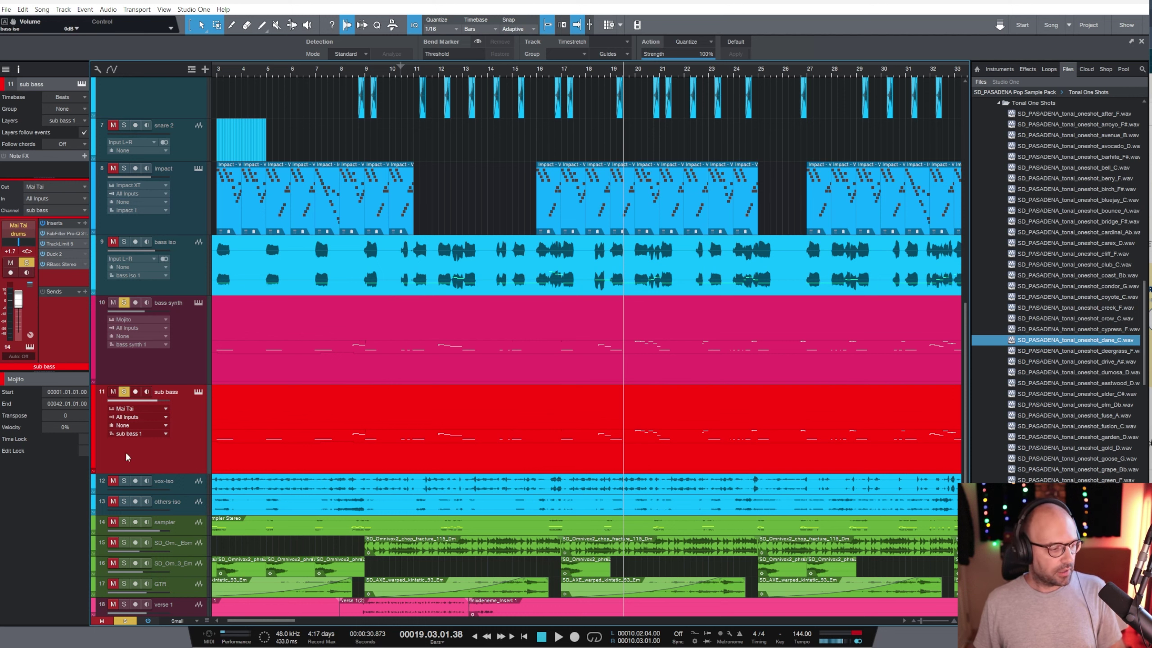
# Move the solo from the bass synth and sub bass tracks to vox-iso and others-iso, and enlarge both stem tracks.
pyautogui.click(124, 391)
pyautogui.click(124, 302)
pyautogui.scroll(-3, 131, 313)
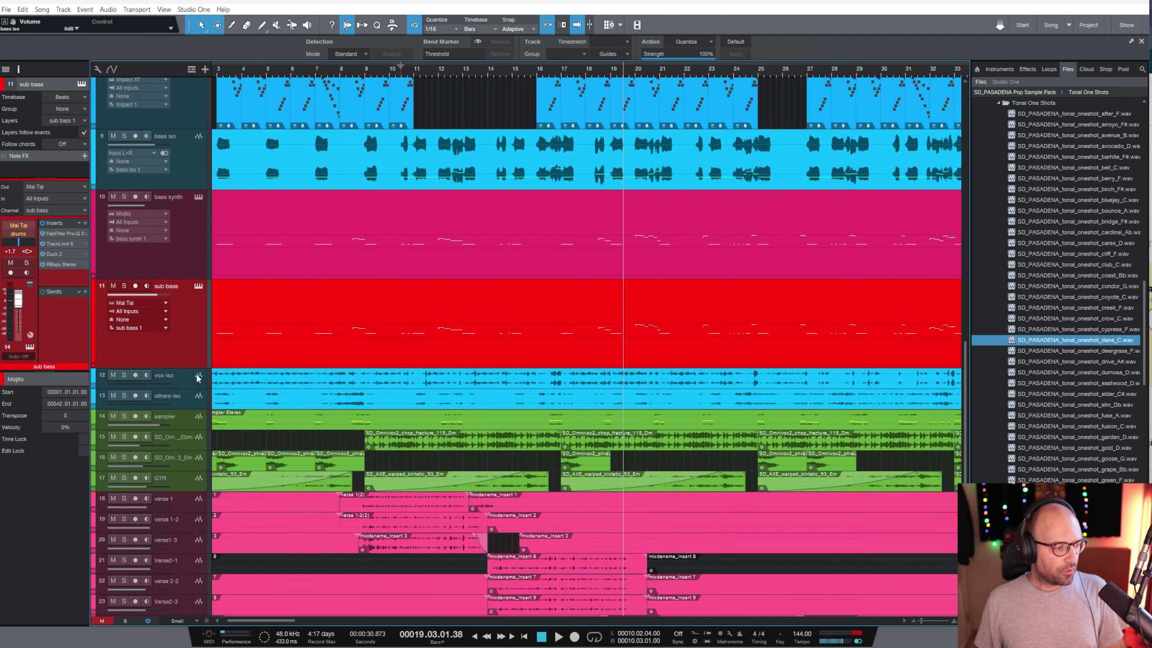
pyautogui.click(184, 379)
pyautogui.keyDown('shift'); pyautogui.click(185, 399); pyautogui.keyUp('shift')
pyautogui.press('s')
pyautogui.press('z')
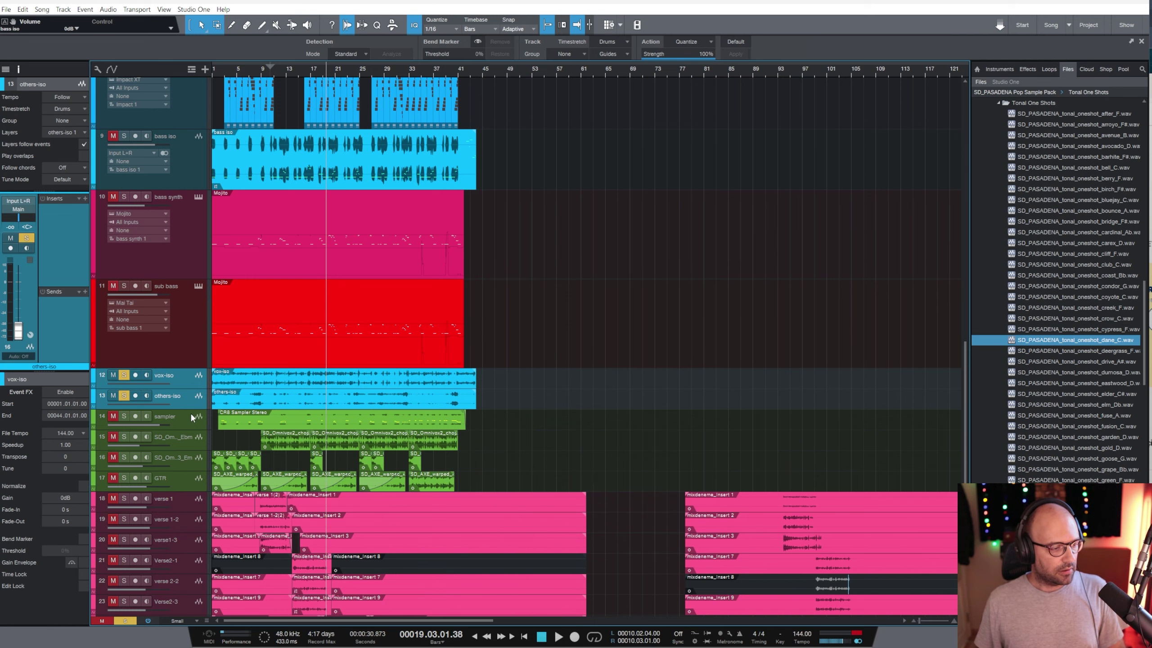
pyautogui.moveTo(189, 411); pyautogui.dragTo(186, 475)
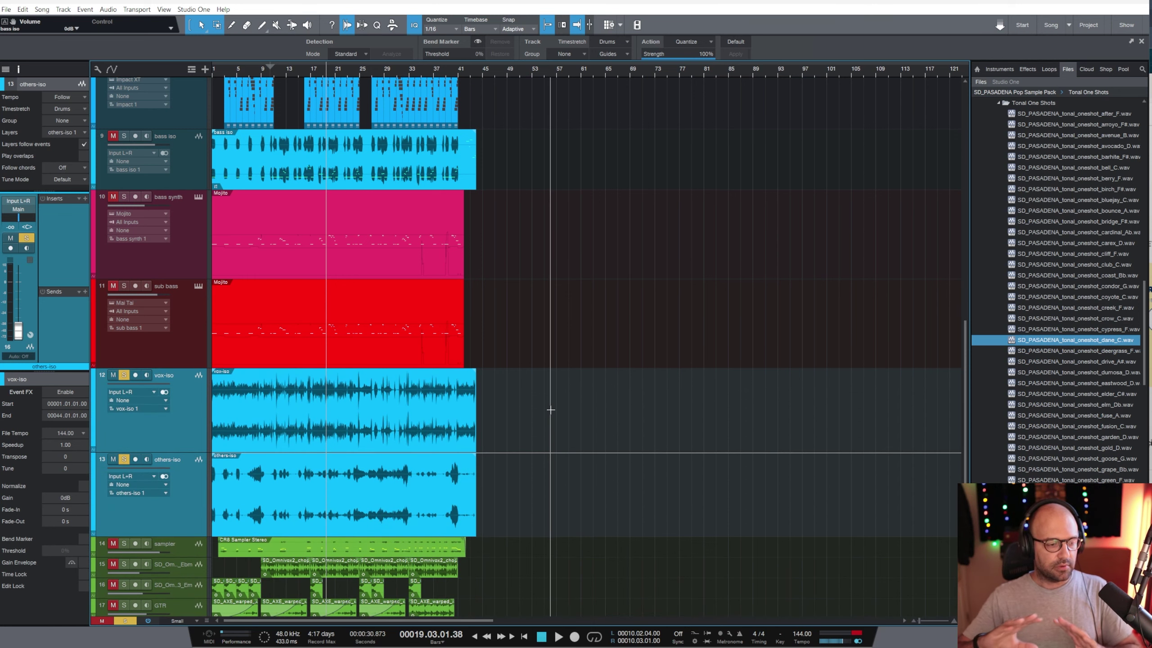
# Add the sampler, both SD_Om loop tracks and the GTR track to the solo, and place the playhead at bar 9.
pyautogui.scroll(-6, 176, 271)
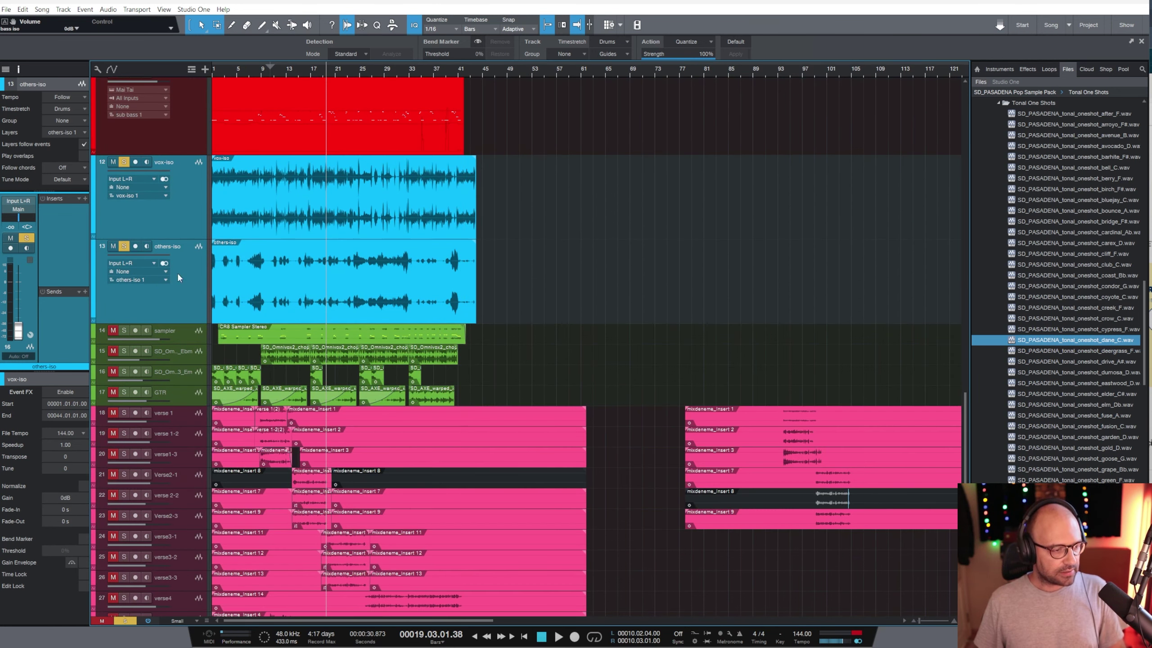
pyautogui.click(185, 329)
pyautogui.keyDown('shift'); pyautogui.click(179, 392); pyautogui.keyUp('shift')
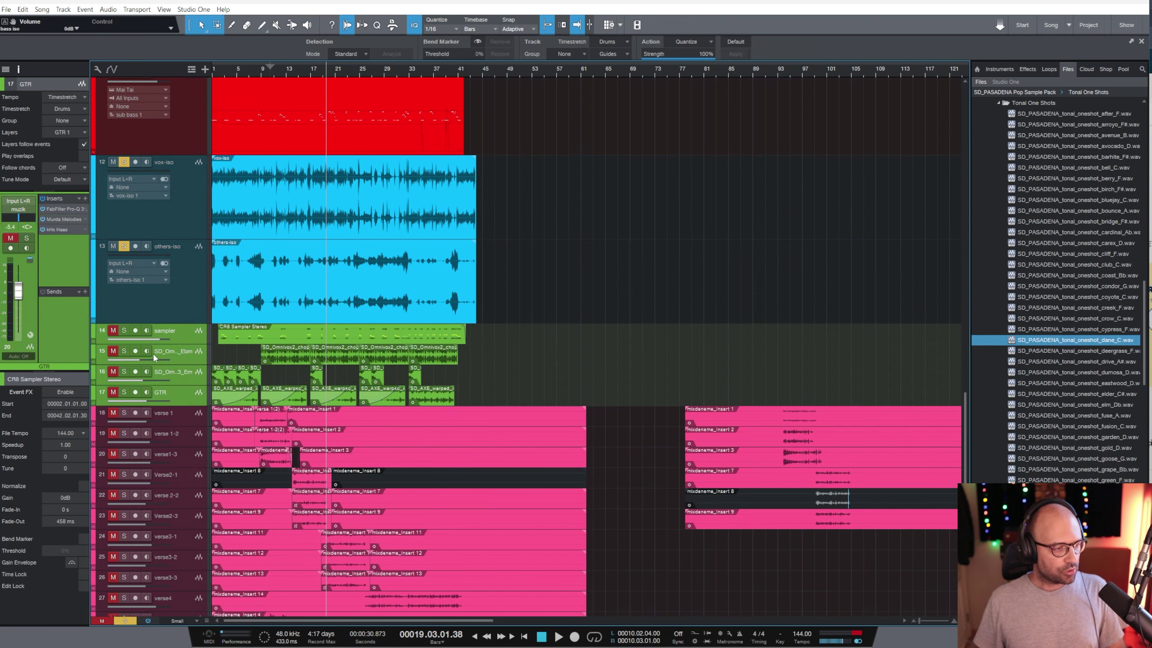
pyautogui.click(121, 333)
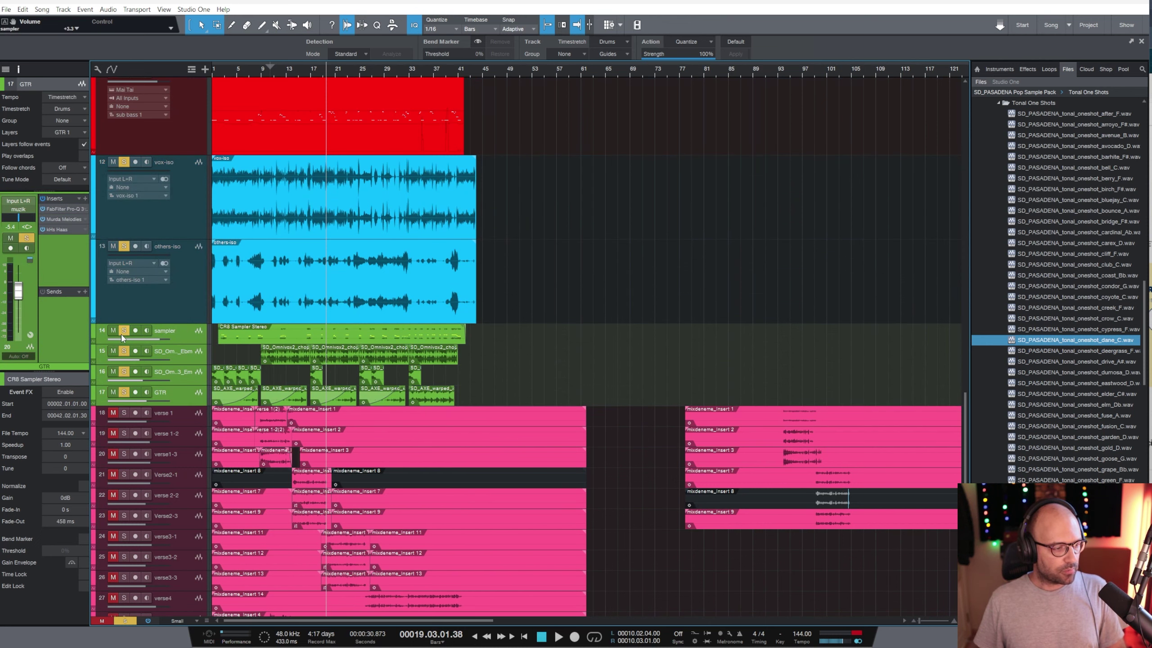
pyautogui.click(262, 72)
# Reduce the height of the drums-iso track and clear all solos and mutes in the song.
pyautogui.scroll(15, 355, 264)
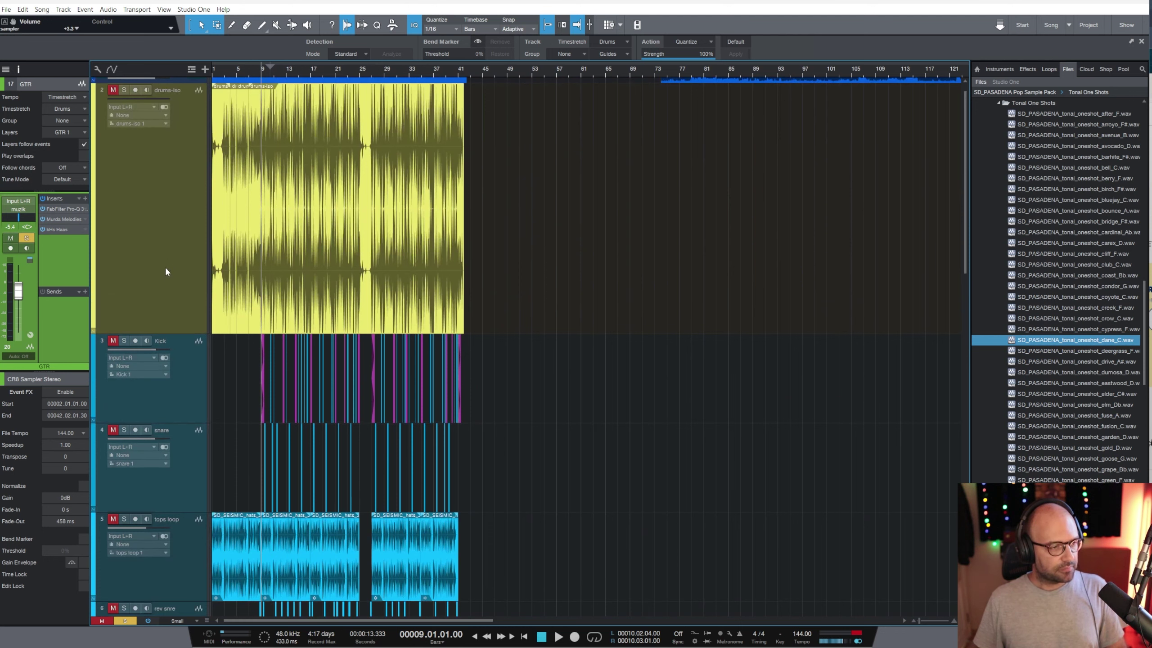
pyautogui.moveTo(186, 334); pyautogui.dragTo(169, 157)
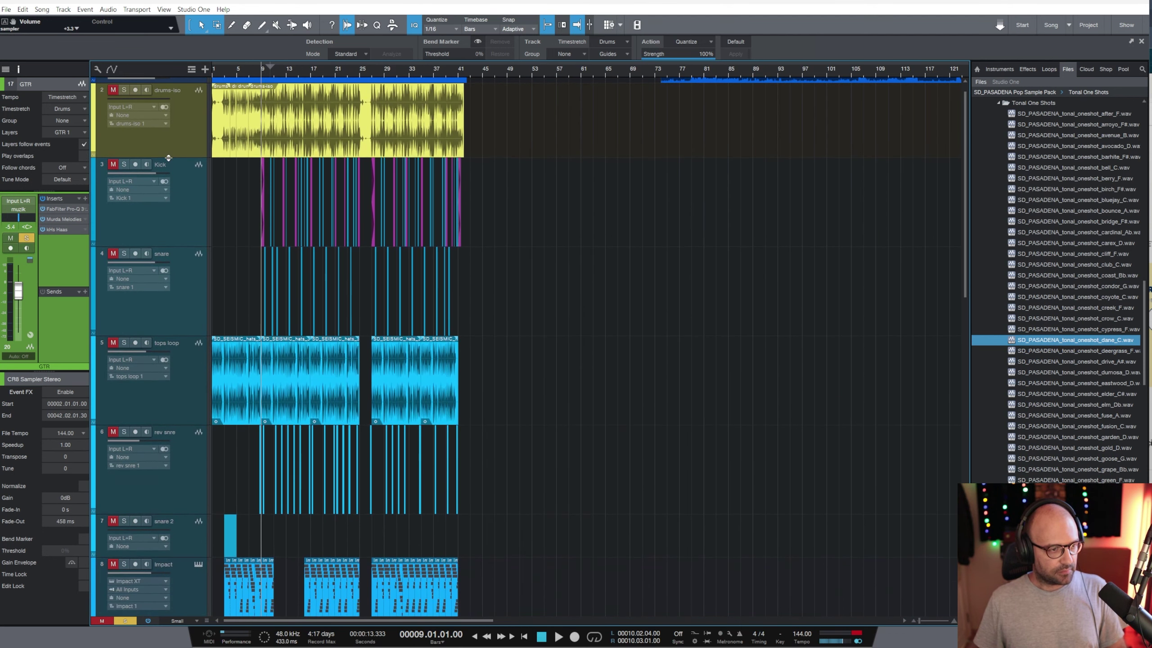
pyautogui.click(168, 150)
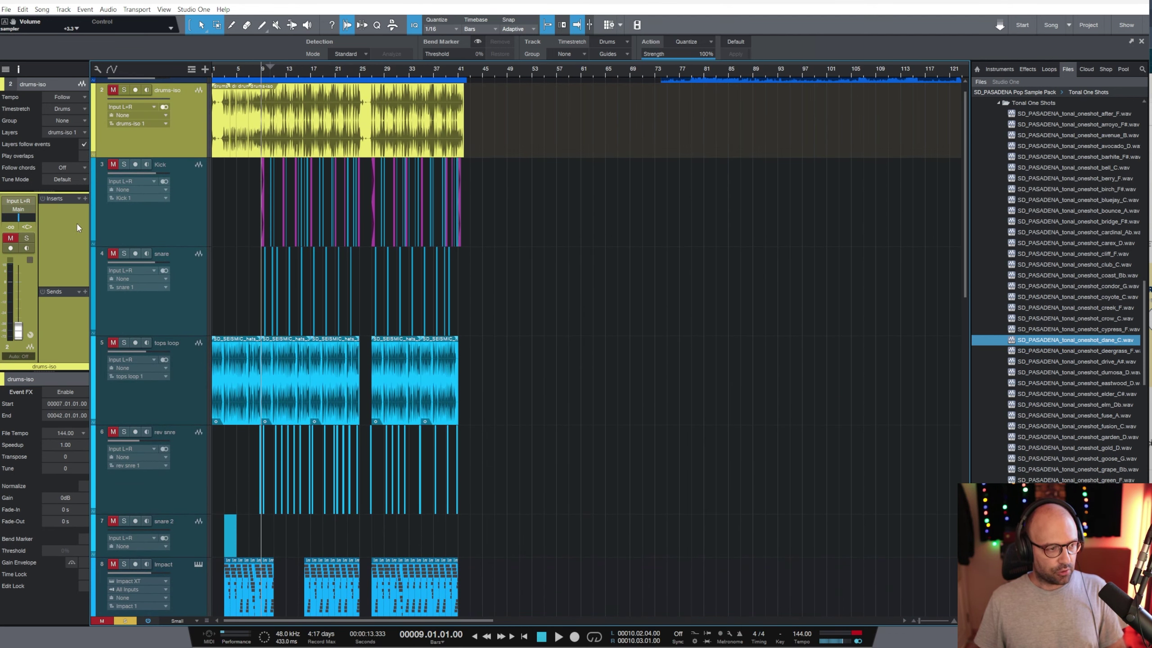
pyautogui.click(125, 621)
pyautogui.click(102, 620)
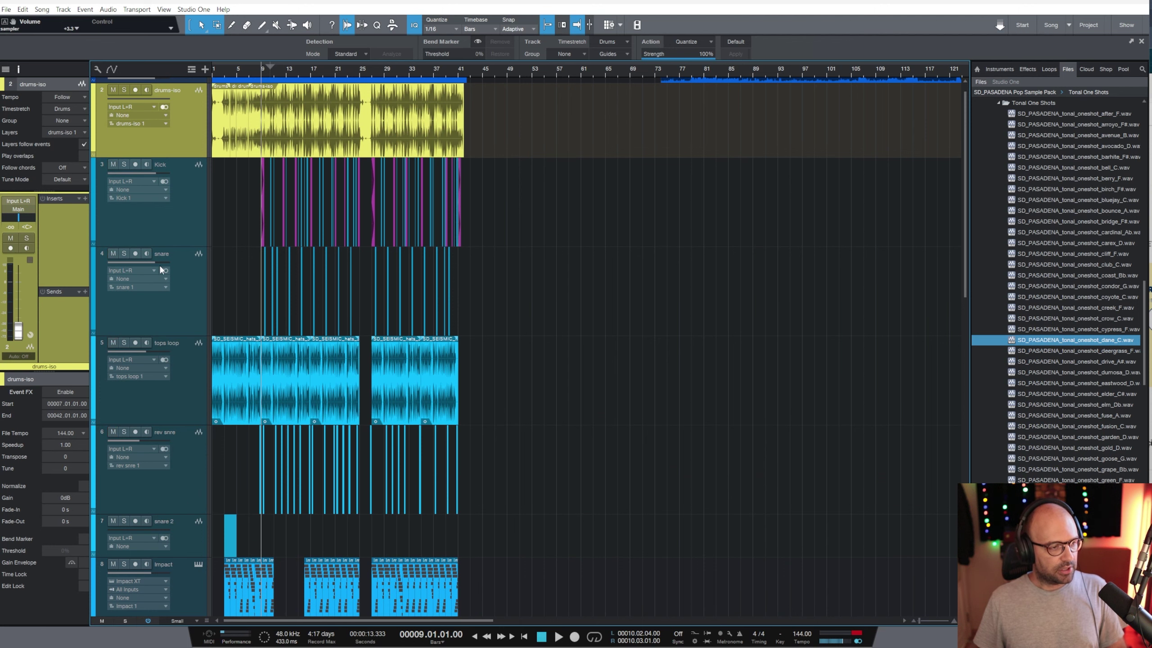
# Solo the drums, bass and muzik buses together in the mixer console.
pyautogui.press('F3')
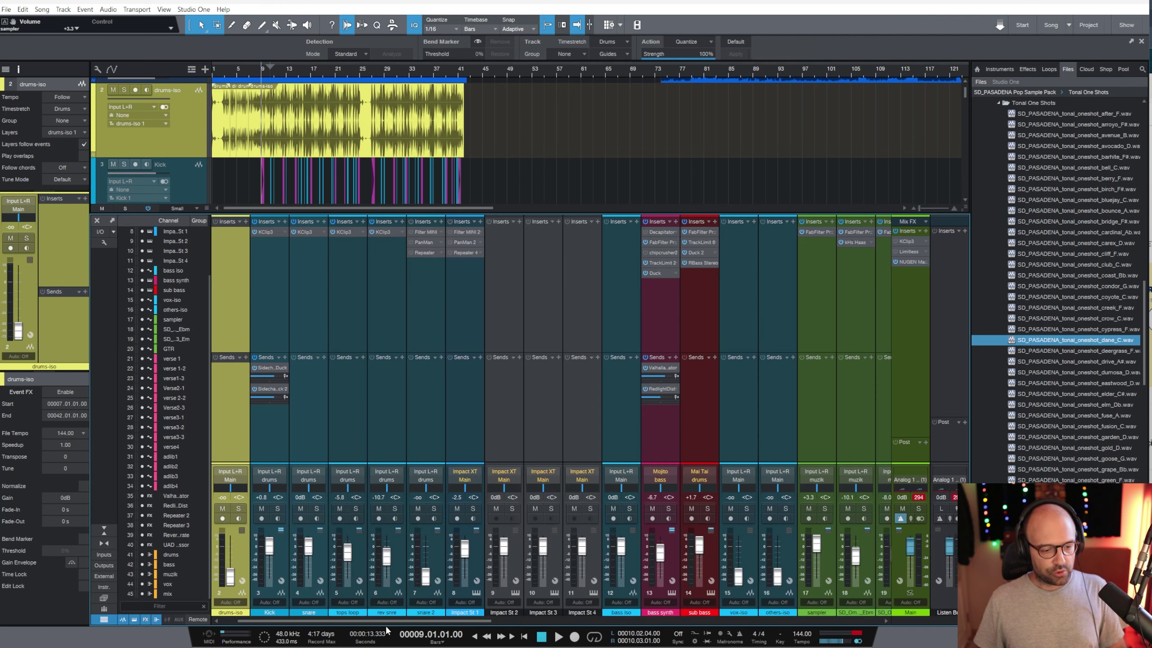
pyautogui.moveTo(386, 627); pyautogui.dragTo(771, 622)
pyautogui.click(730, 401)
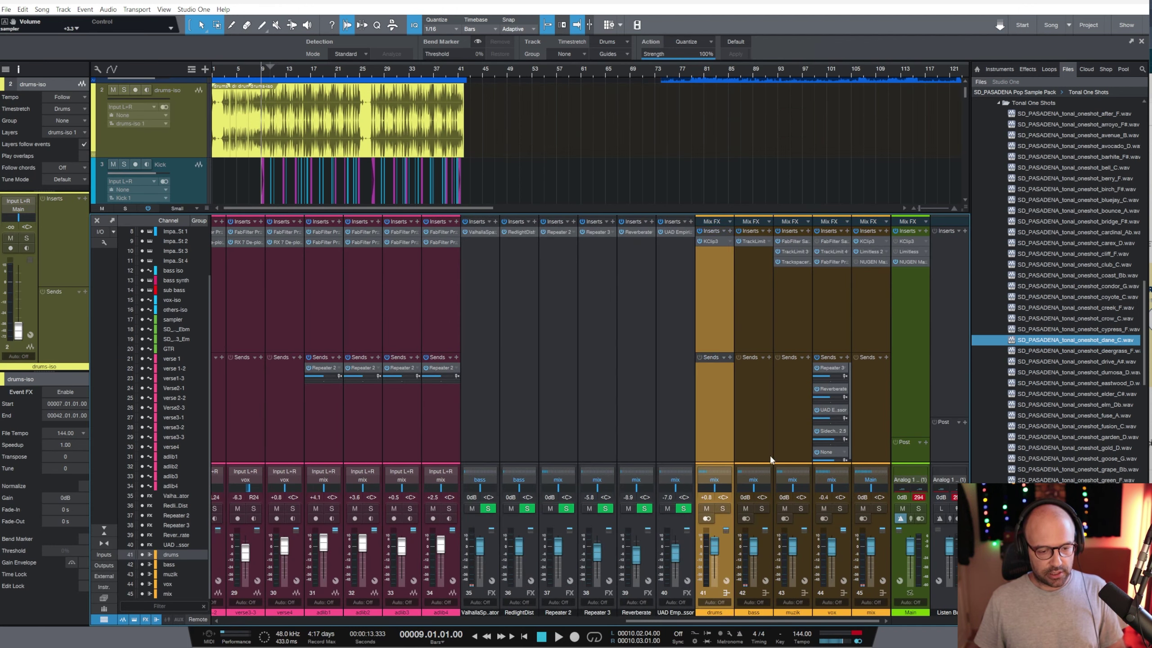
pyautogui.keyDown('shift'); pyautogui.click(790, 387); pyautogui.keyUp('shift')
pyautogui.click(801, 508)
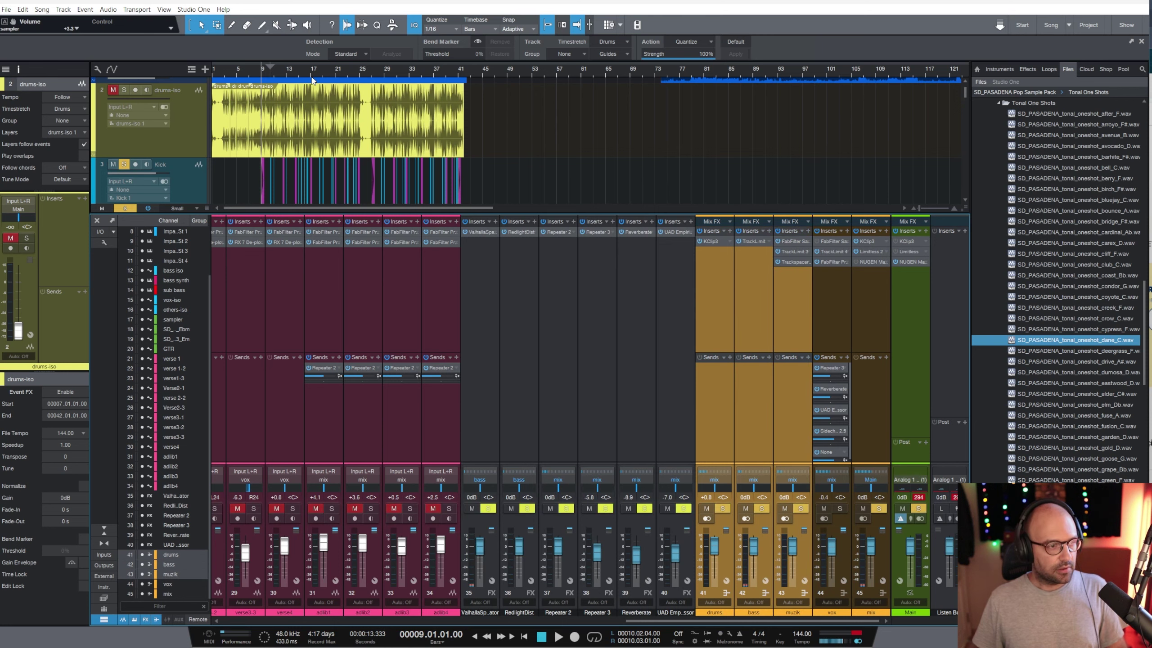
# Play the soloed drums, bass and muzik buses from bar 9 to about bar 18 with the arrangement in full view.
pyautogui.press('space')
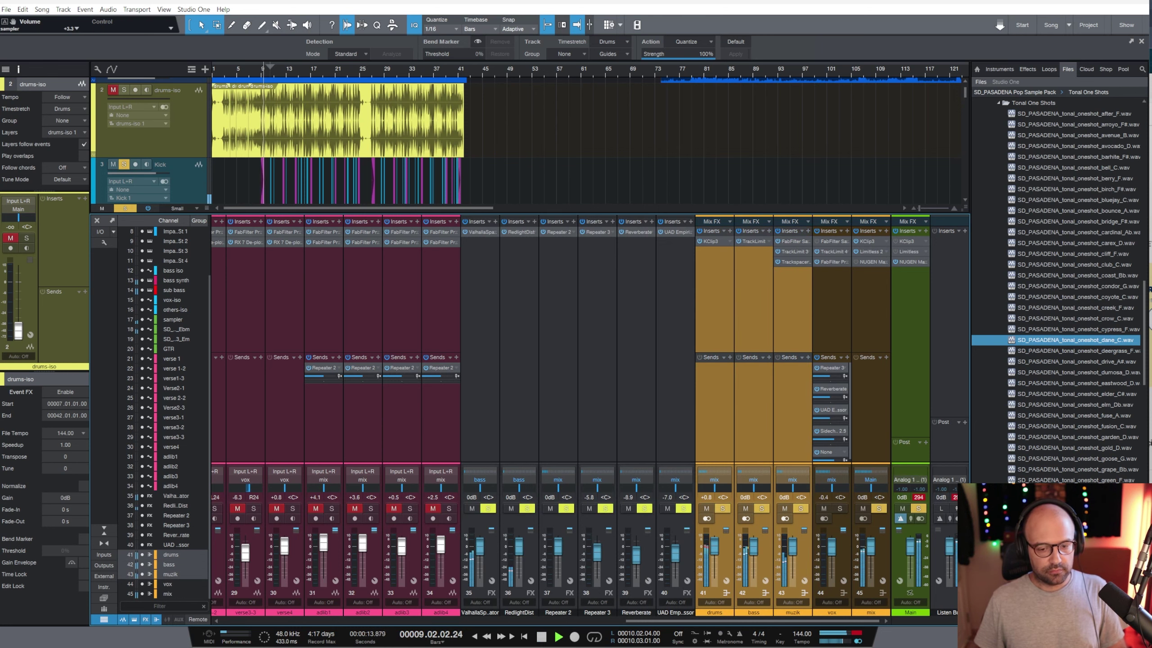
pyautogui.press('F3')
pyautogui.scroll(-15, 597, 288)
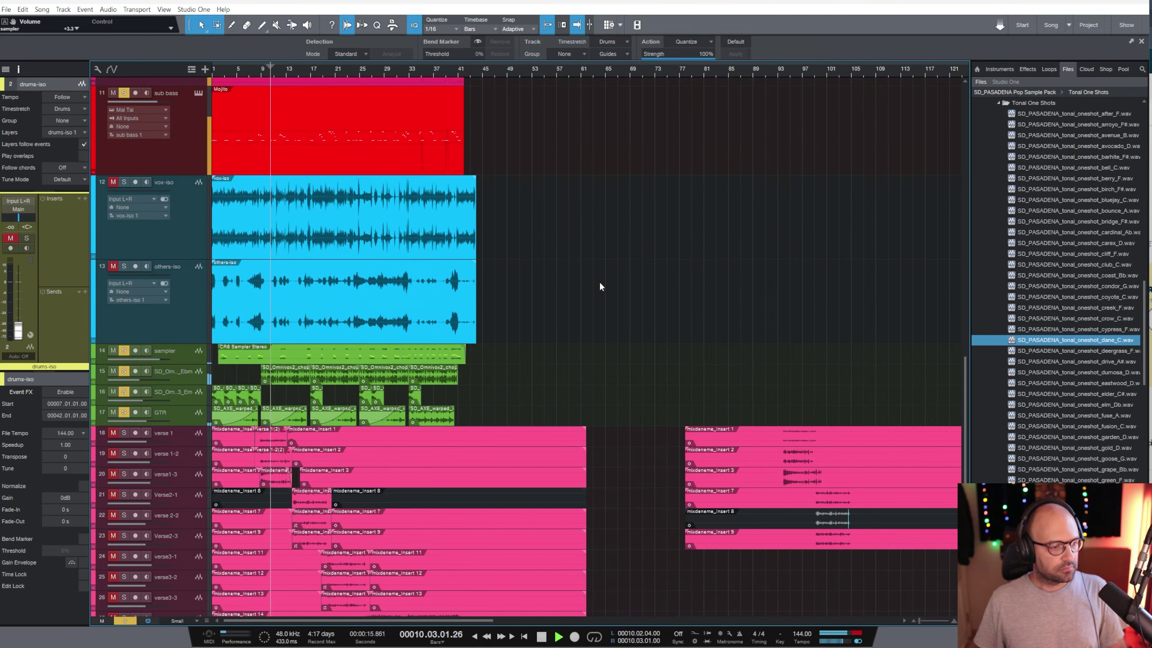
pyautogui.scroll(-5, 597, 288)
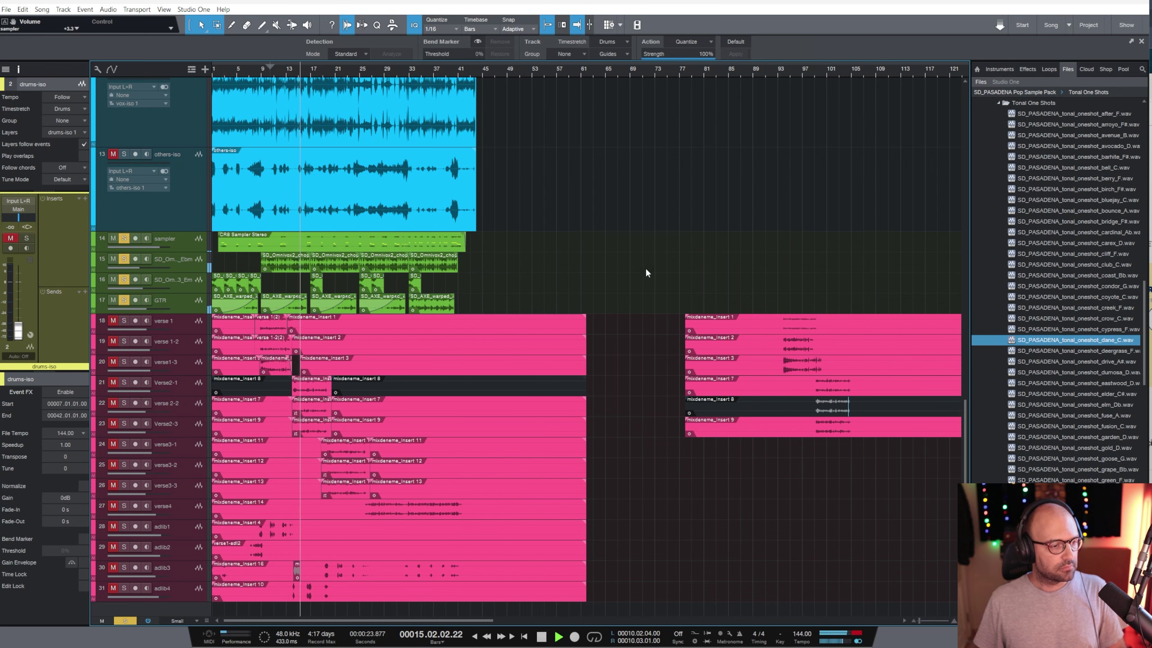
pyautogui.scroll(2, 654, 244)
pyautogui.press('e')
pyautogui.press('e')
pyautogui.press('e')
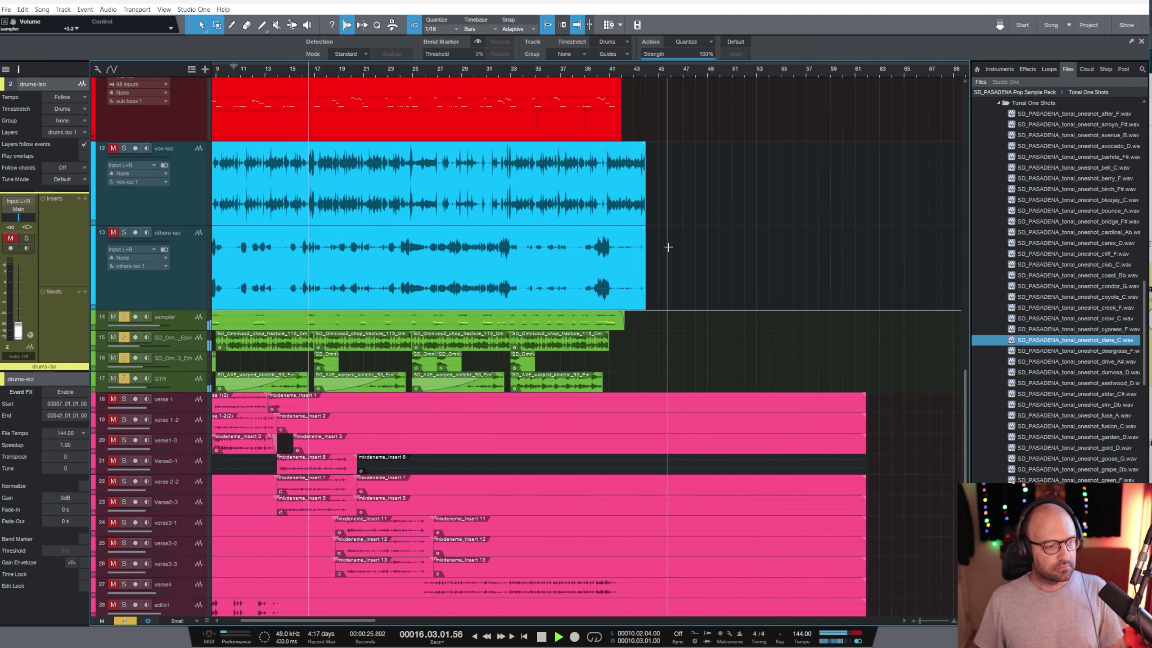
pyautogui.press('w')
pyautogui.press('w')
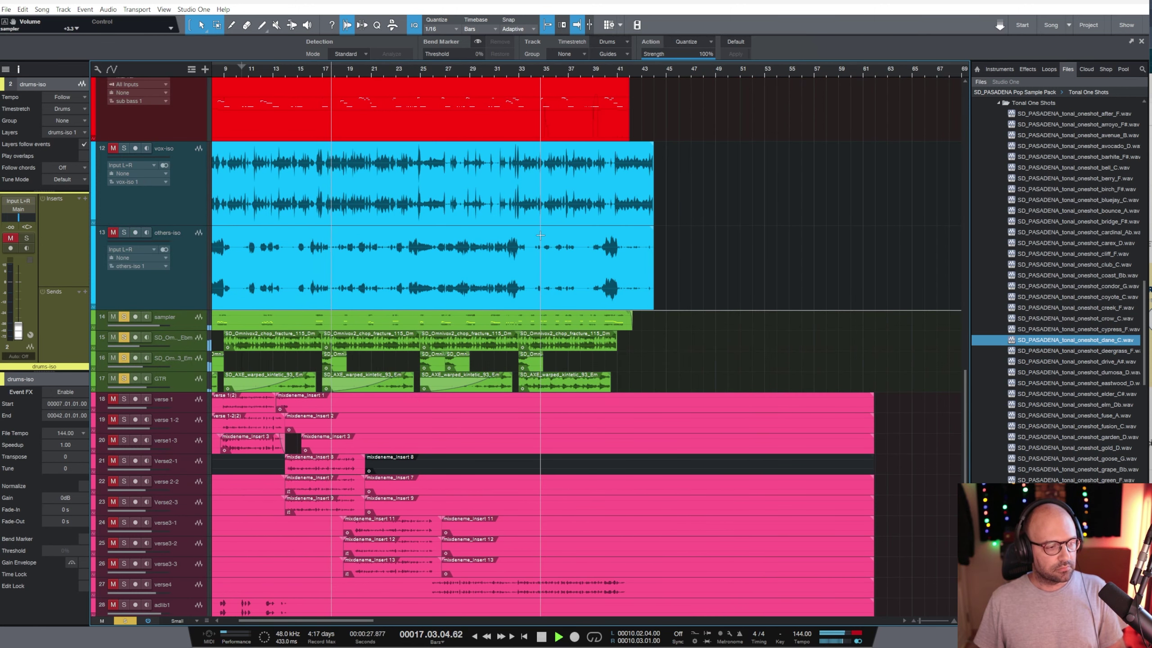
pyautogui.press('space')
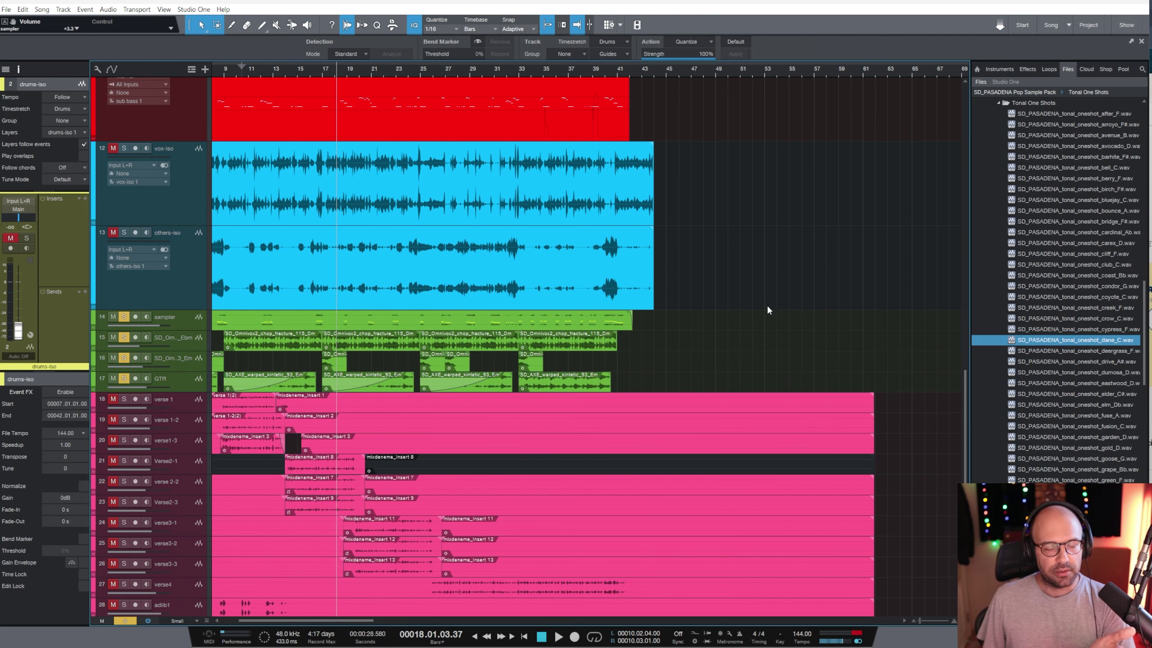
# Select the GTR track and enlarge its height to show the loop waveforms.
pyautogui.scroll(10, 935, 319)
pyautogui.scroll(-10, 798, 195)
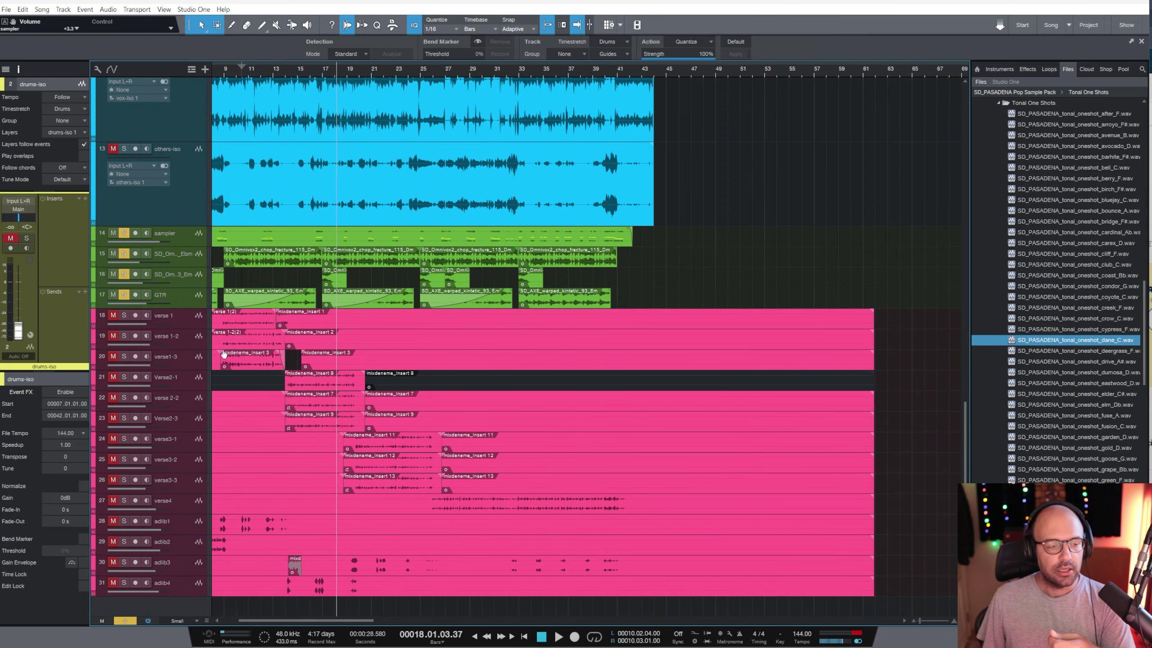
pyautogui.click(182, 307)
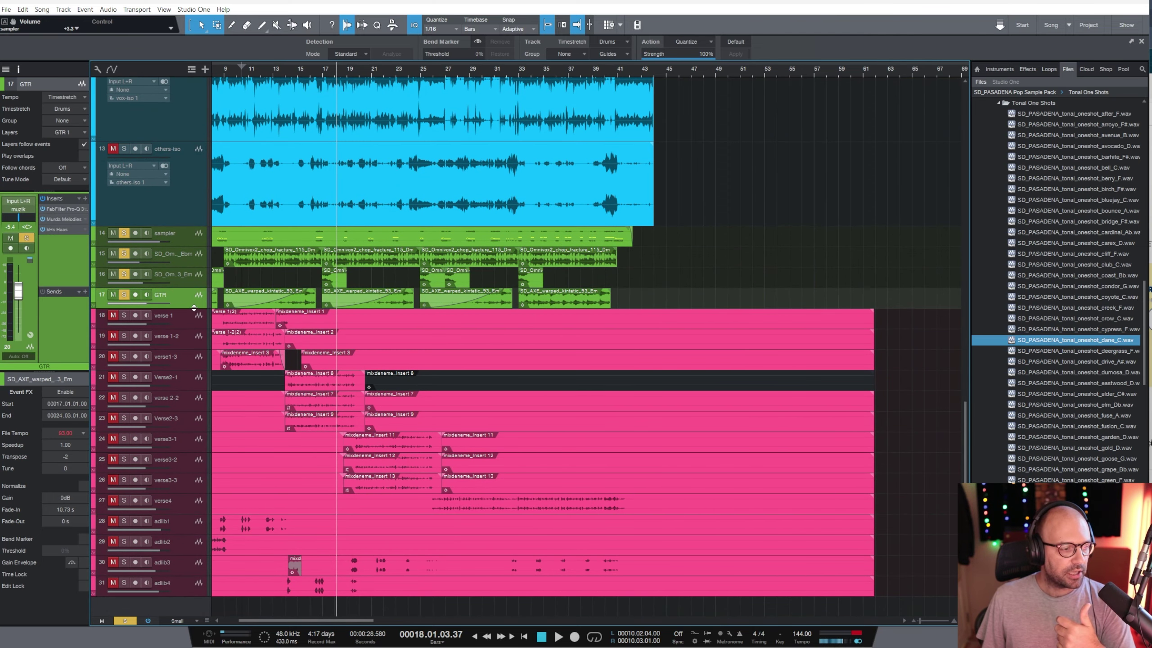
pyautogui.moveTo(193, 308); pyautogui.dragTo(193, 375)
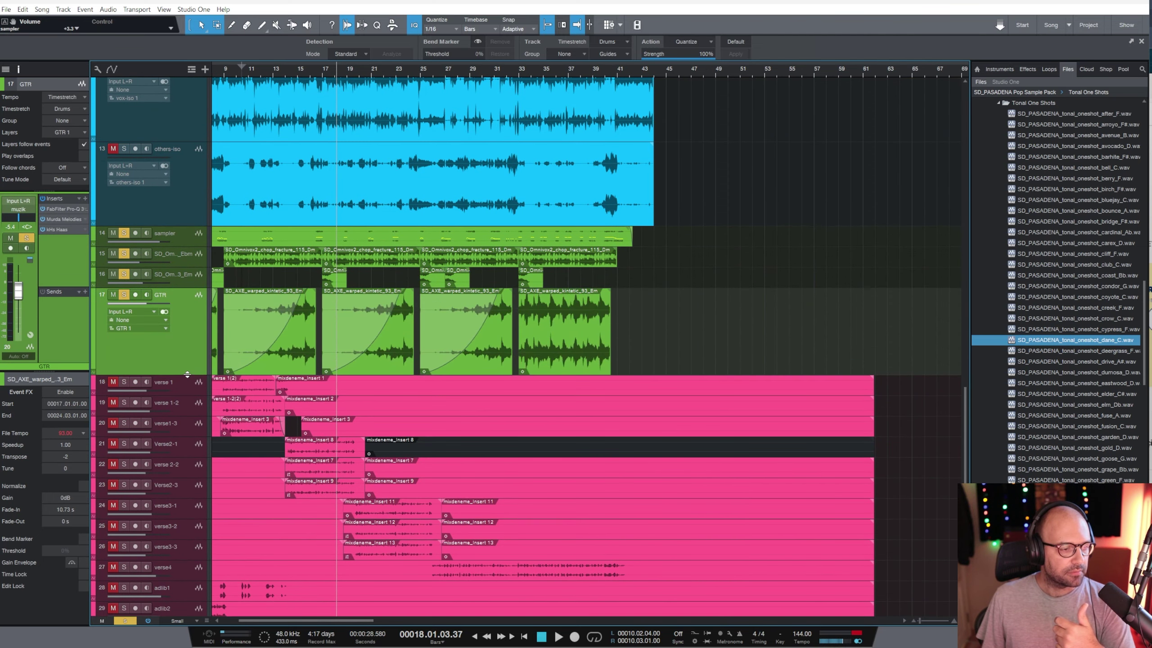
# Solo only the GTR track and play it with its inserts bypassed from bar 35 to about bar 38.
pyautogui.click(549, 75)
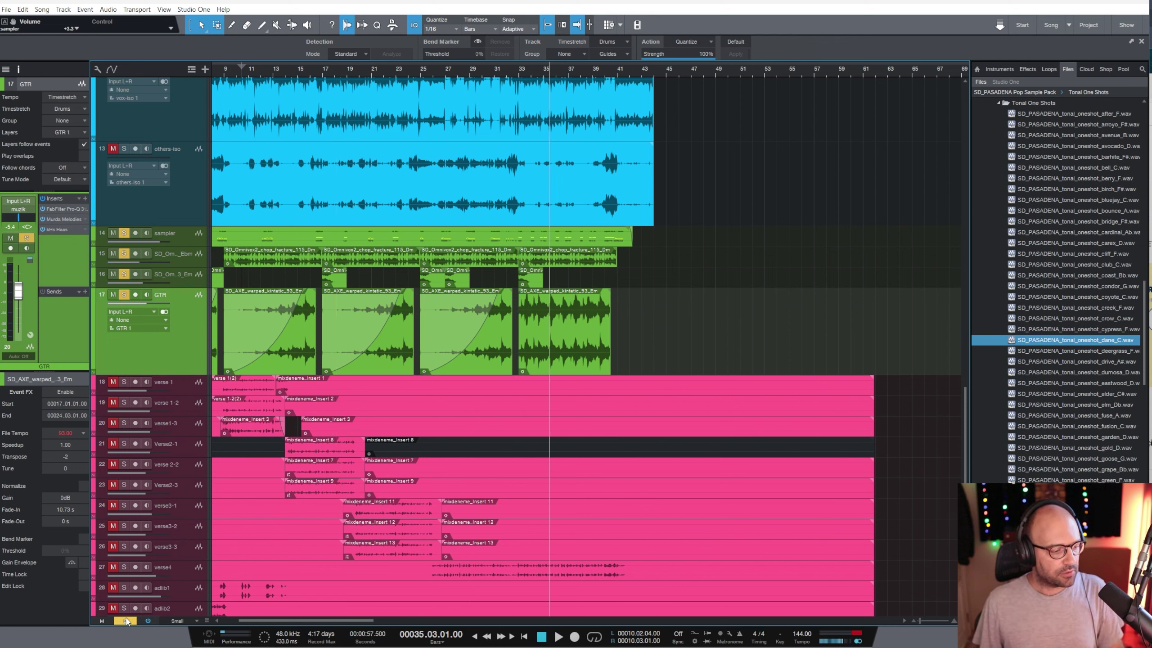
pyautogui.click(126, 620)
pyautogui.press('s')
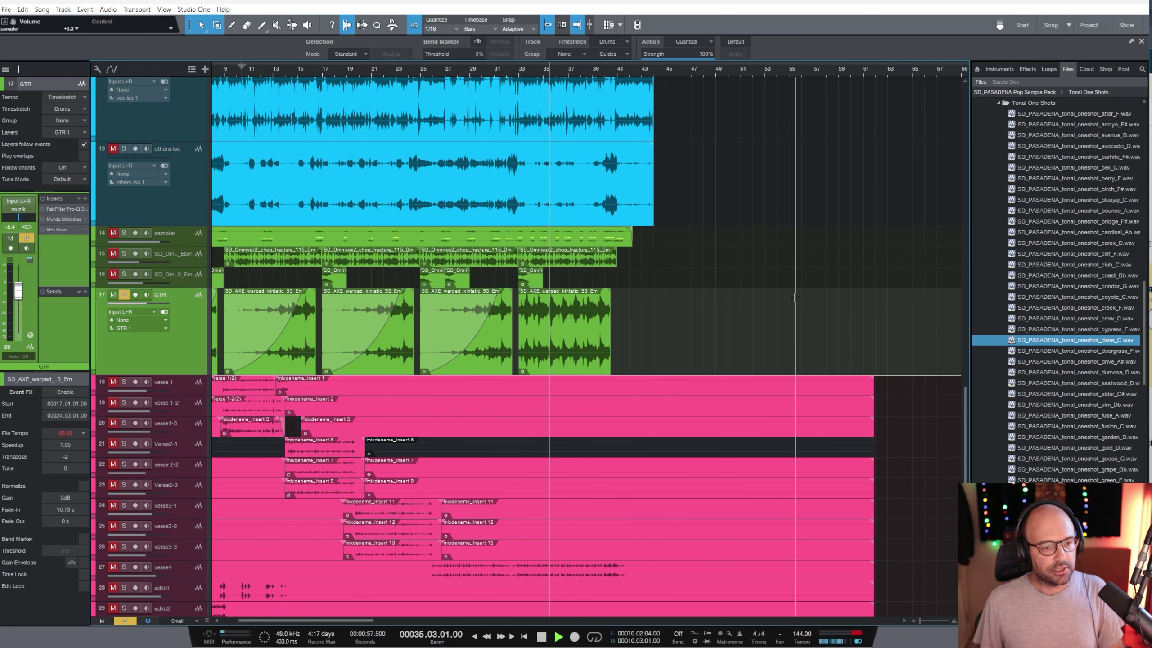
pyautogui.press('space')
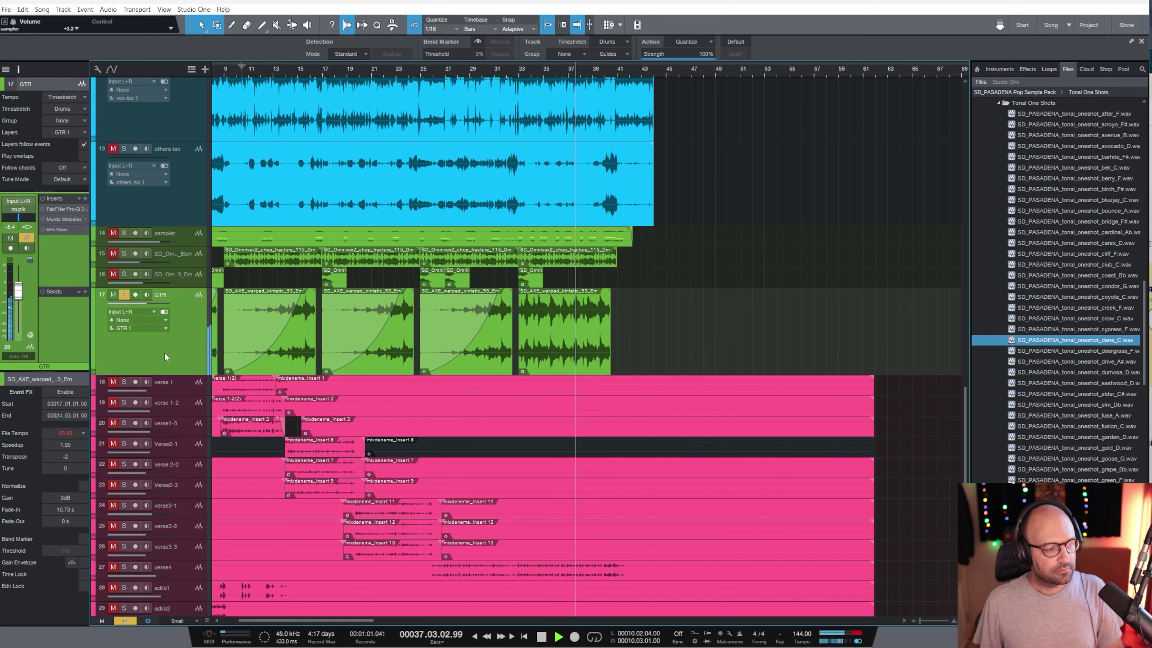
pyautogui.press('space')
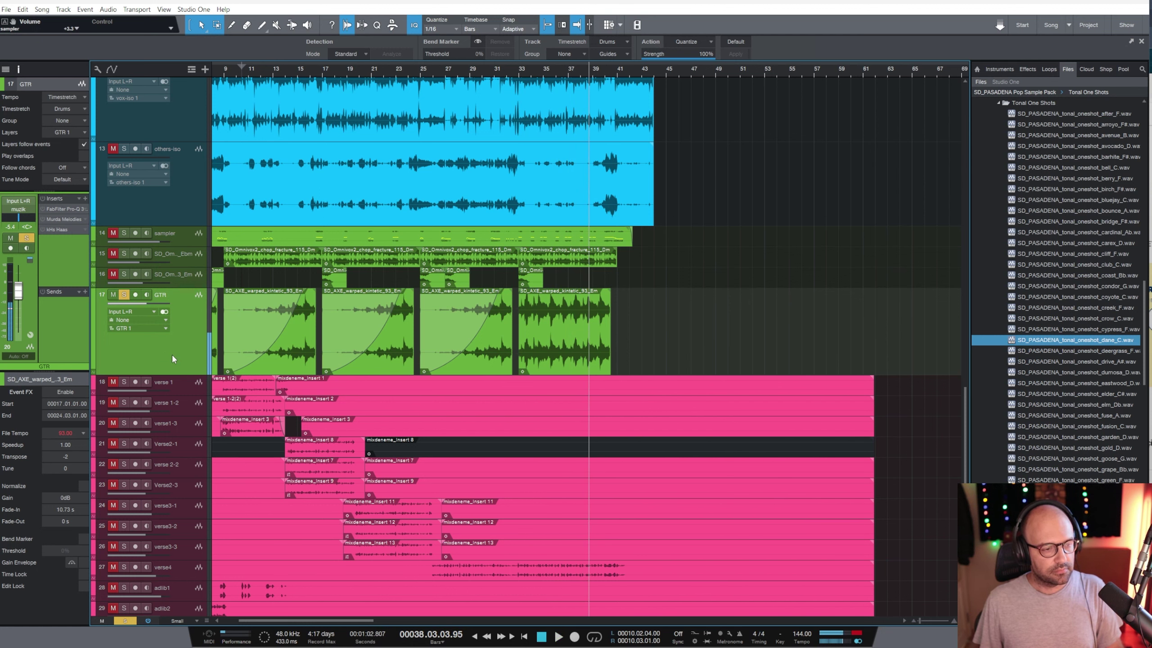
# Open and activate the FabFilter Pro-Q 3 low cut on the GTR track, and play the part around bar 38.
pyautogui.doubleClick(68, 208)
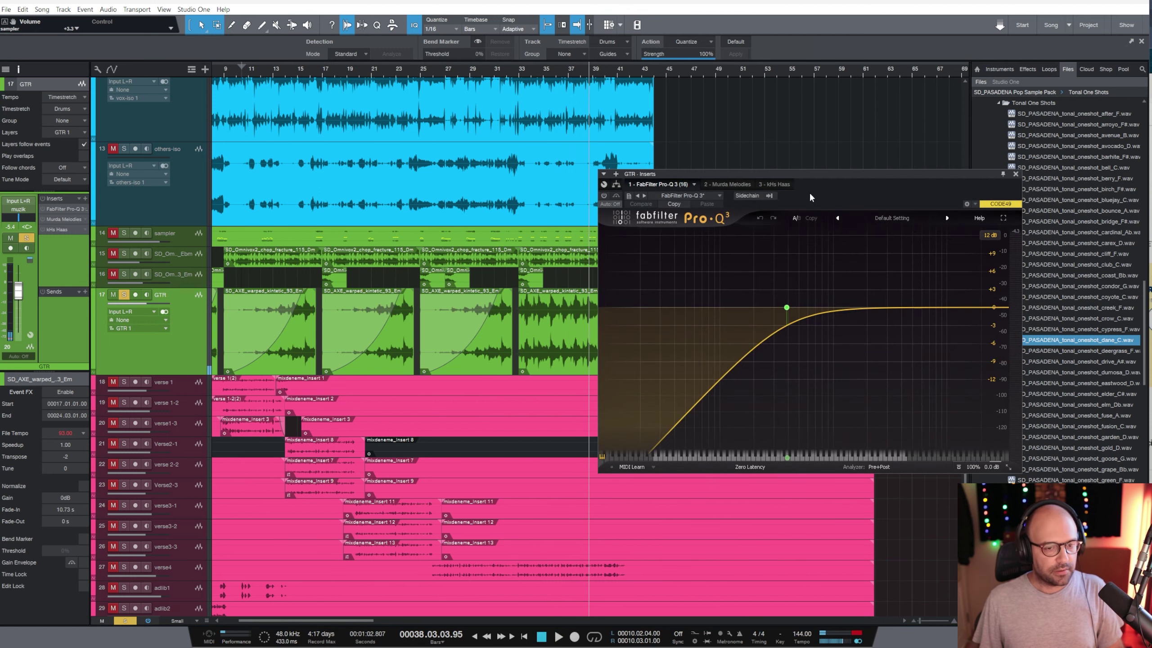
pyautogui.moveTo(831, 173); pyautogui.dragTo(731, 163)
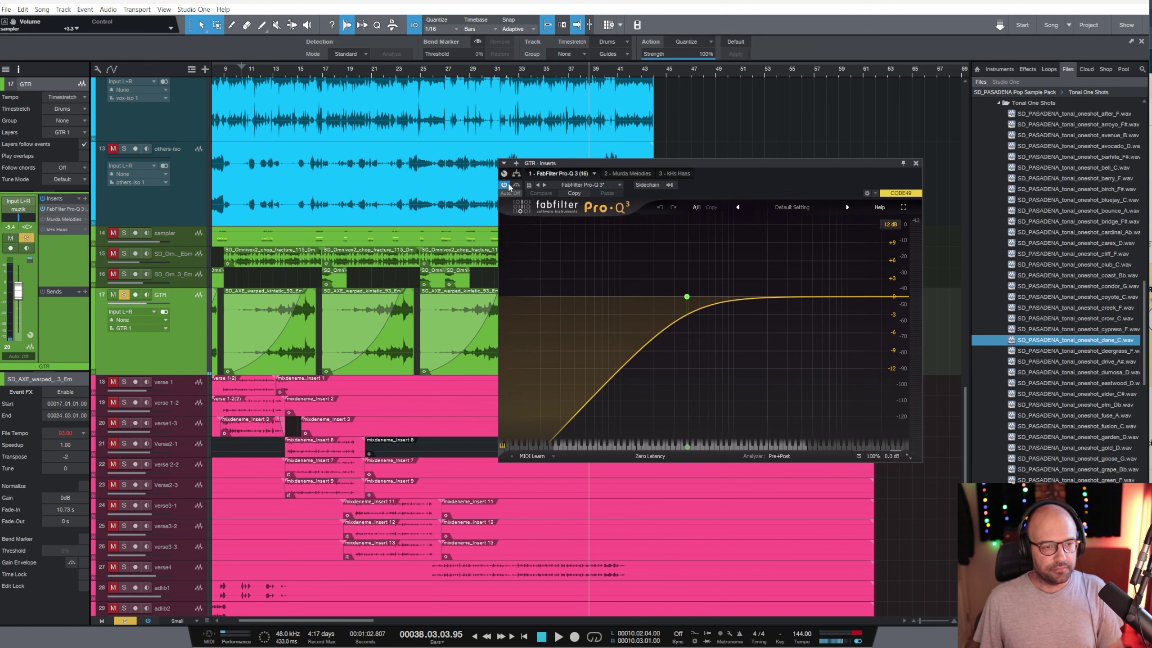
pyautogui.press('space')
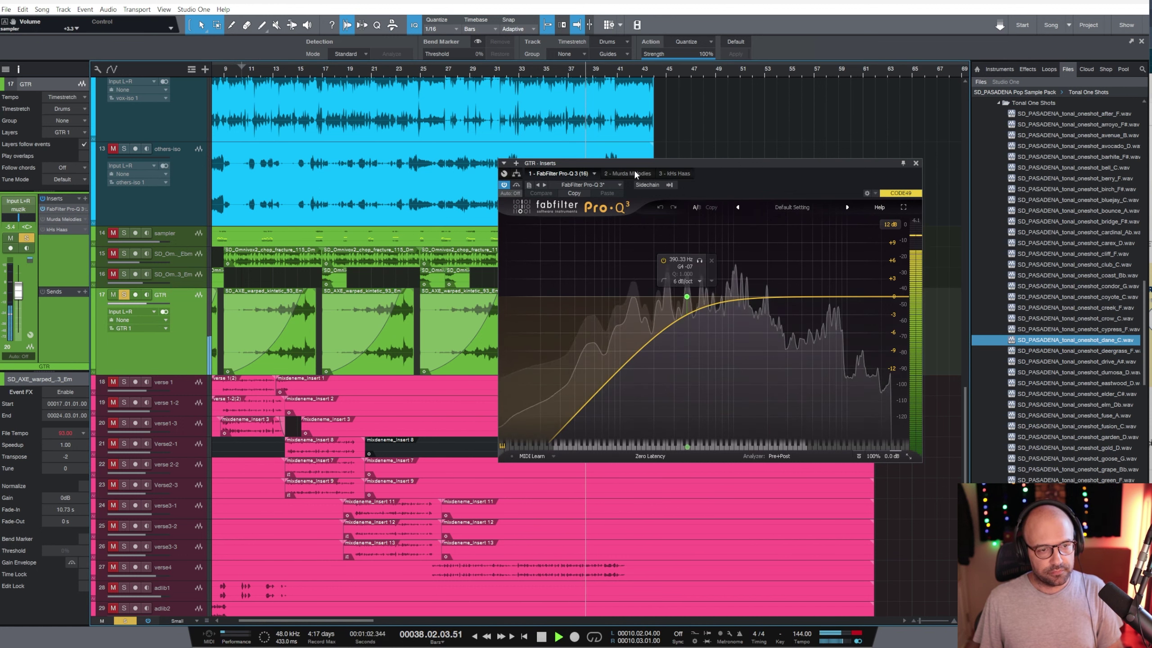
pyautogui.press('space')
# Open and activate Murda Melodies on the GTR track, and play the part from bar 35 to about bar 38.
pyautogui.click(618, 173)
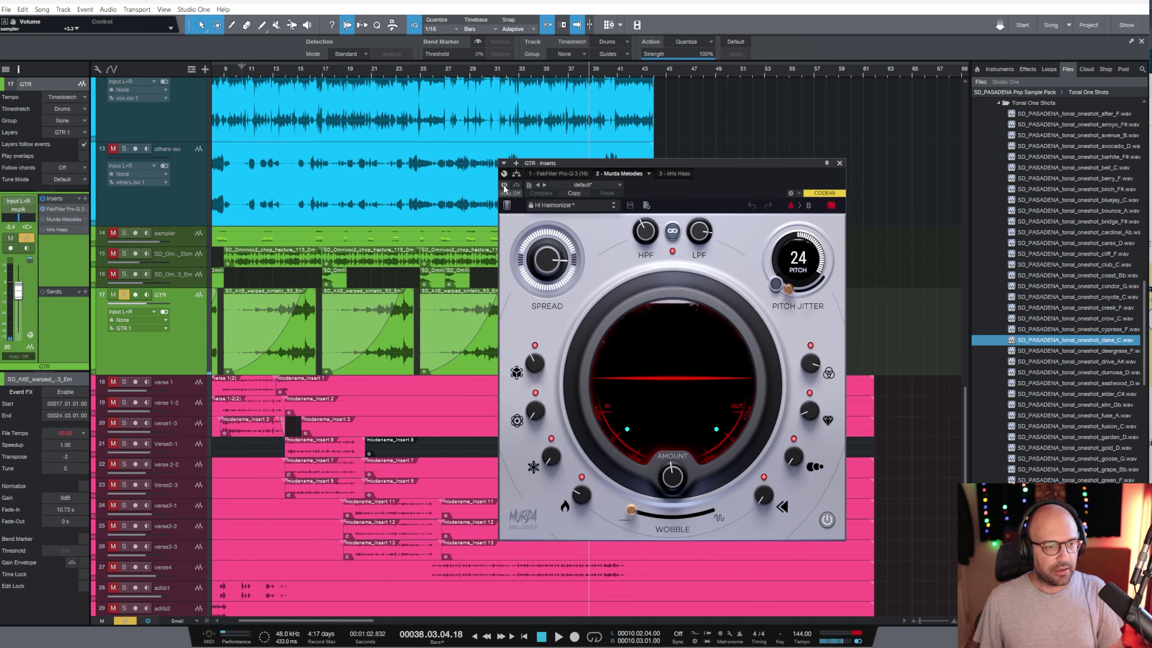
pyautogui.moveTo(680, 163); pyautogui.dragTo(368, 162)
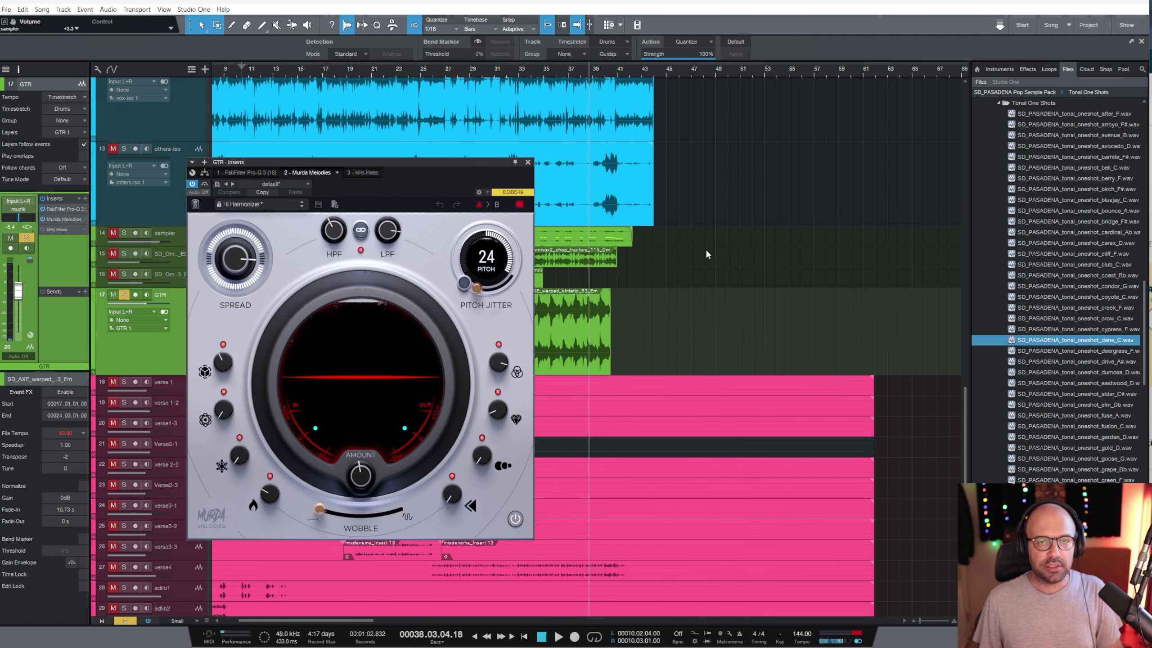
pyautogui.click(546, 70)
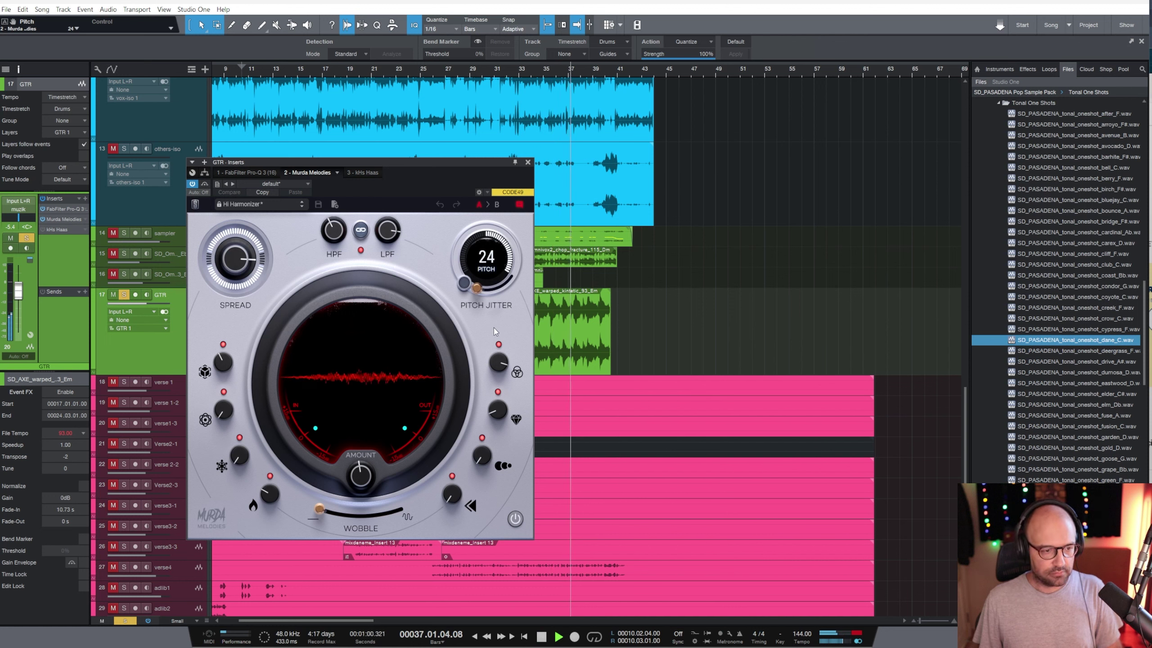
pyautogui.press('space')
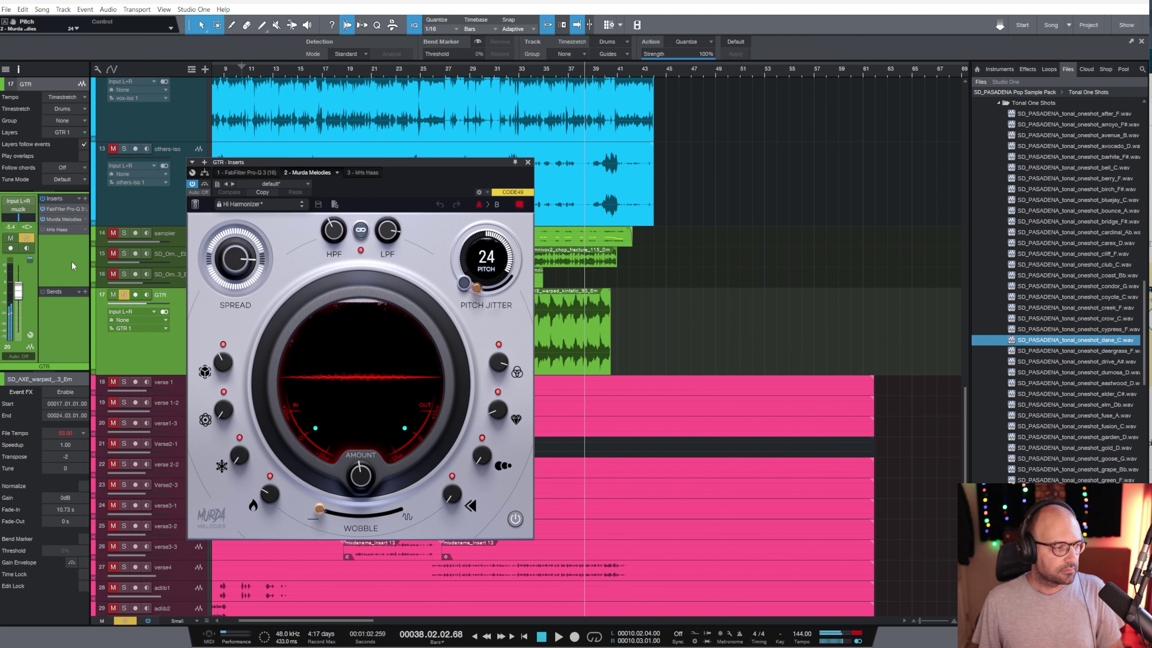
# Open and activate the kHs Haas insert on the GTR track, play the part with it, and close the plug-in.
pyautogui.moveTo(226, 268)
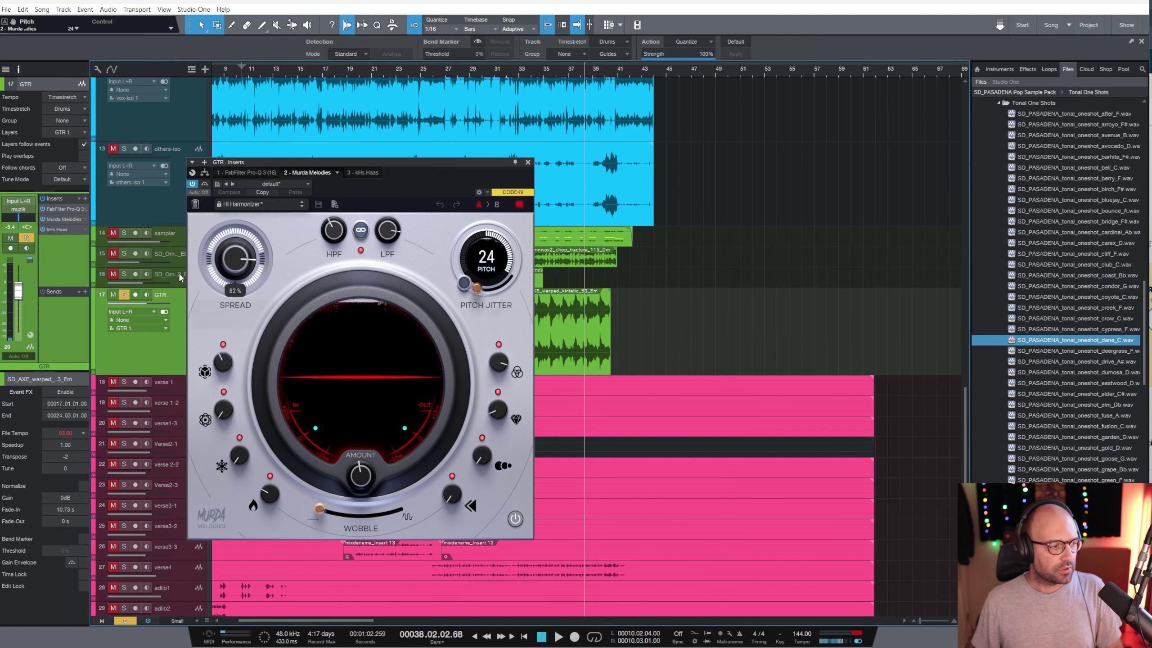
pyautogui.click(51, 230)
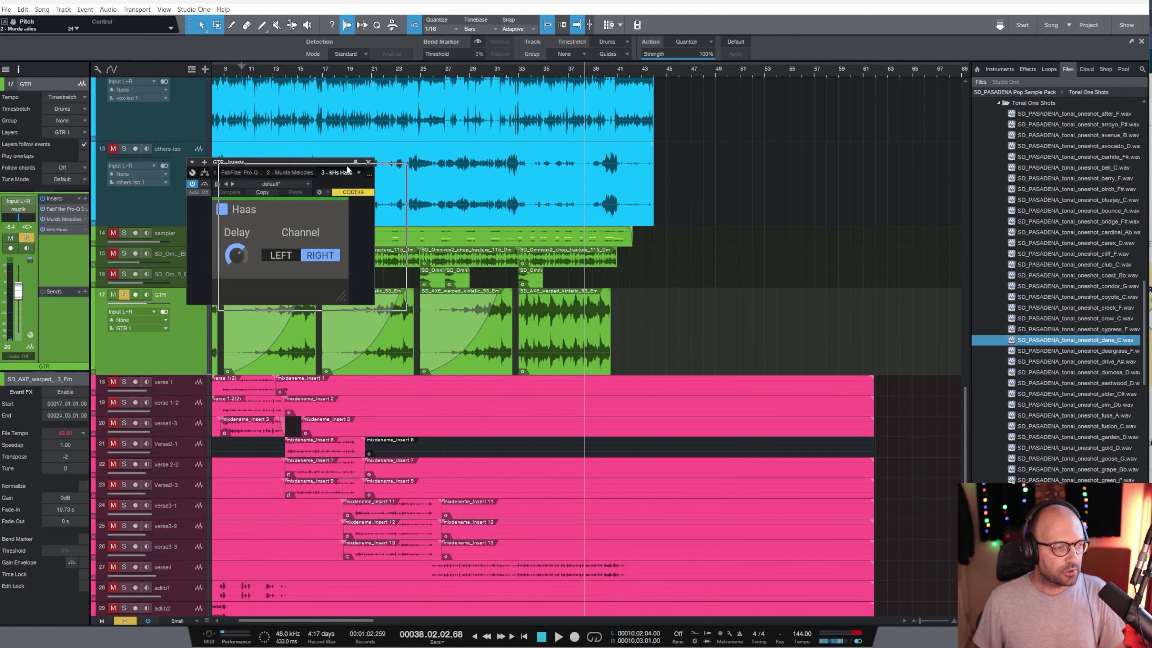
pyautogui.moveTo(346, 166); pyautogui.dragTo(379, 171)
pyautogui.press('space')
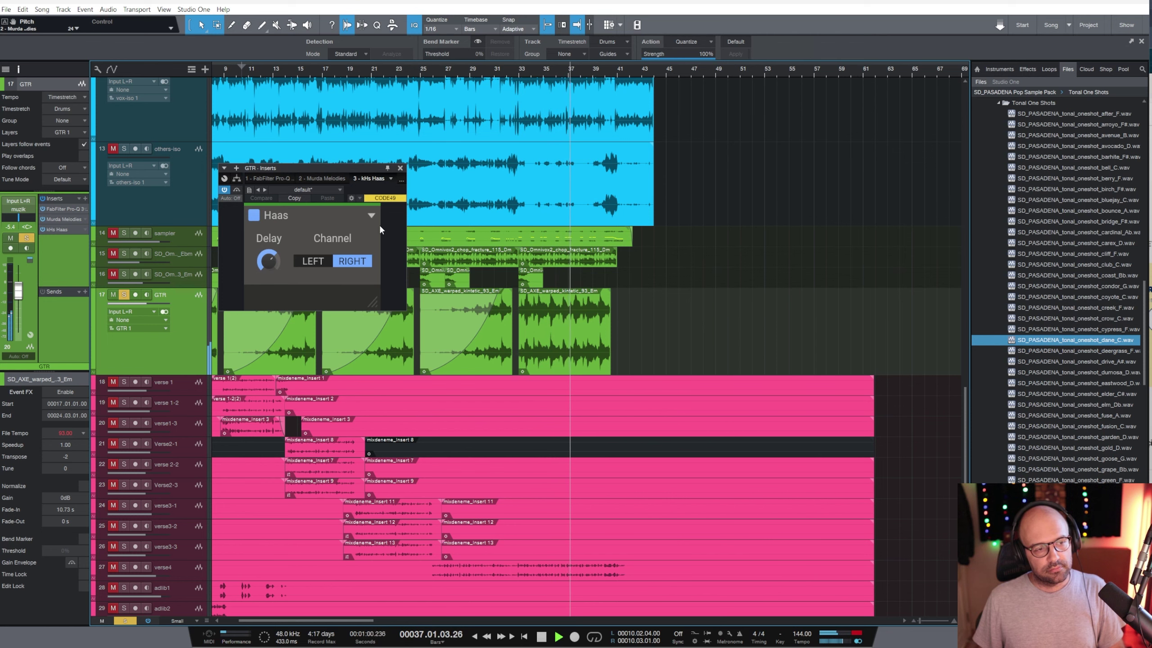
pyautogui.click(399, 169)
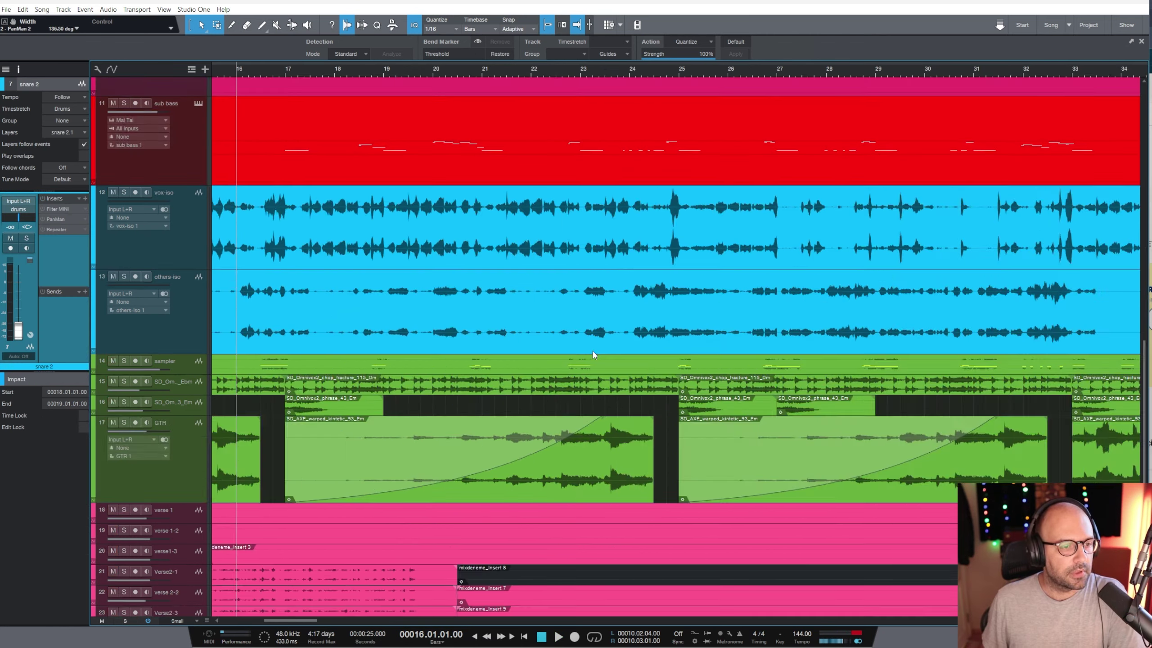
# Select the Impact track, view the drum slices loaded in its Impact XT pads, and solo the track.
pyautogui.scroll(10, 257, 365)
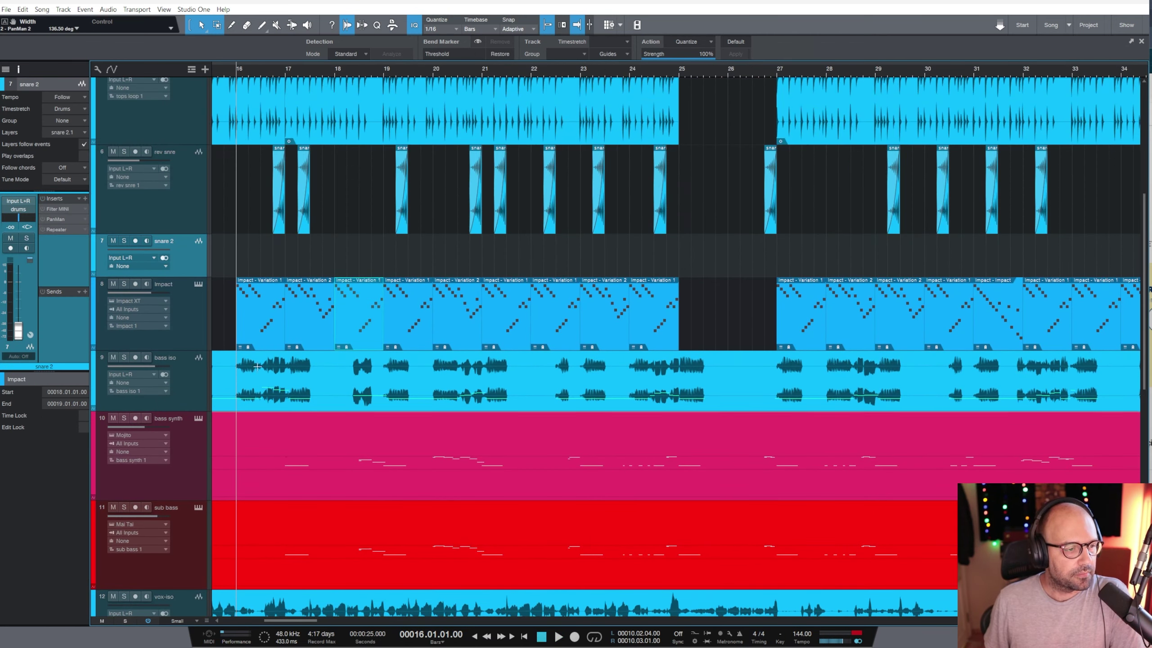
pyautogui.click(188, 329)
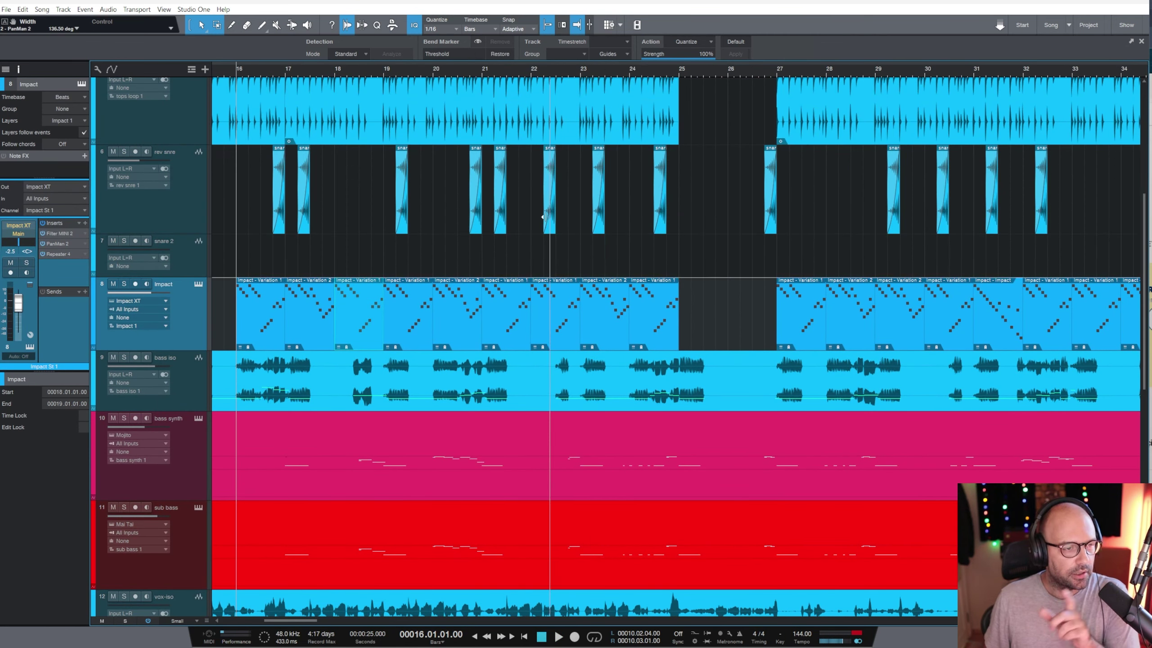
pyautogui.click(198, 284)
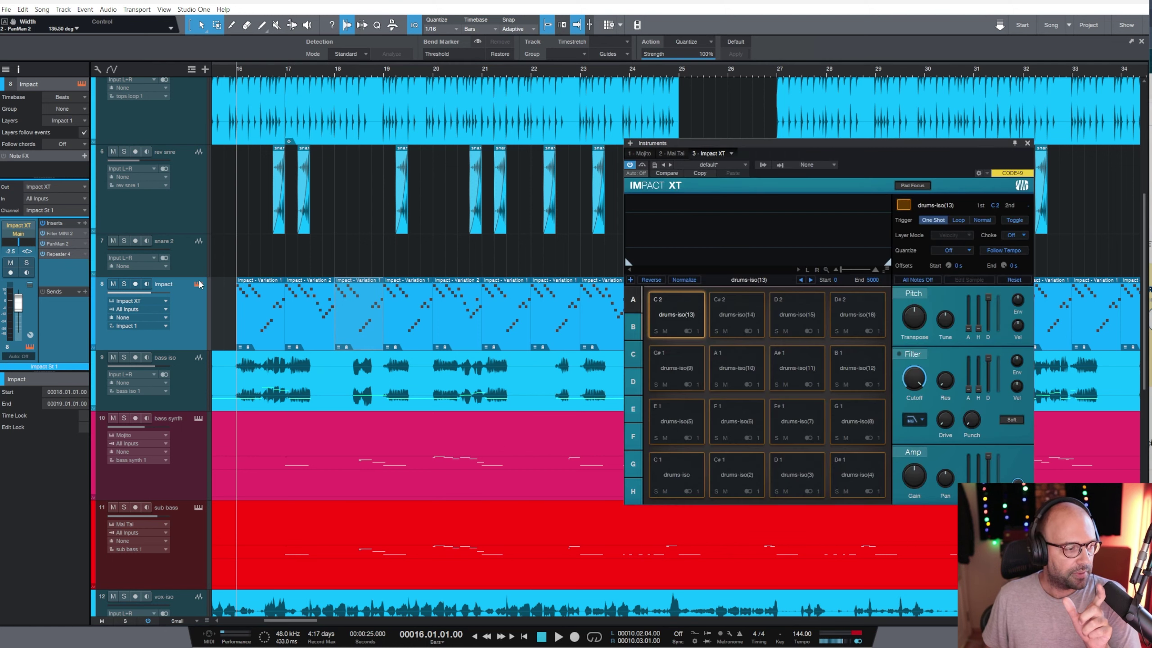
pyautogui.click(1027, 143)
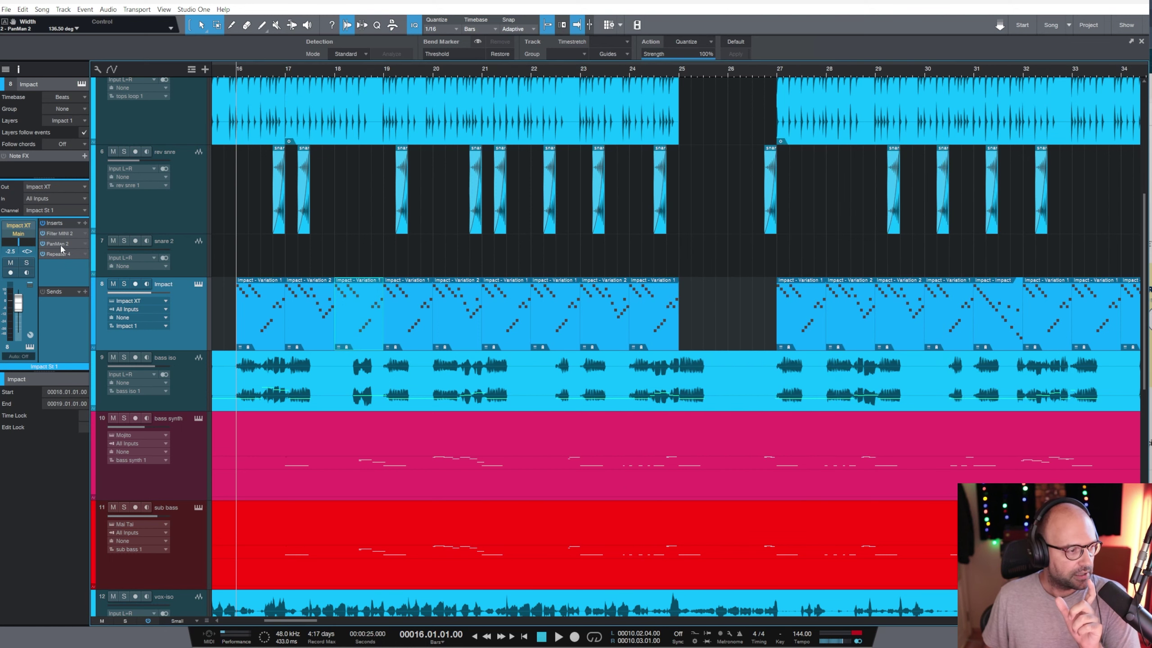
pyautogui.click(124, 284)
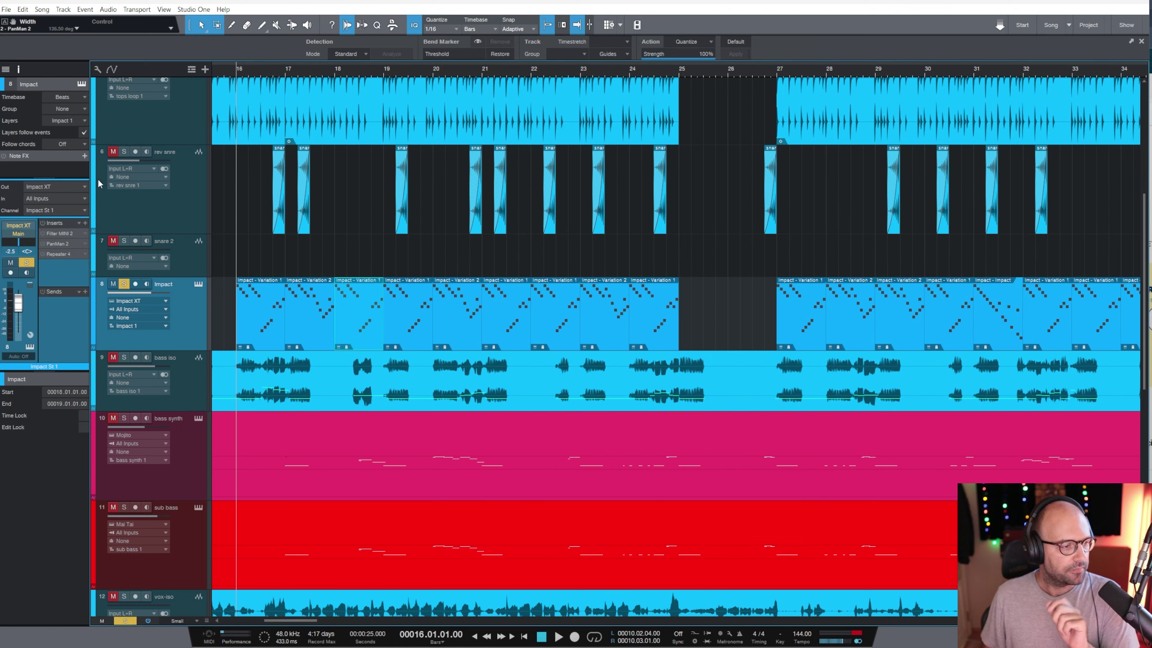
# Open and activate Filter MINI on the Impact channel, and adjust its cutoff frequency while playing from bar 16.
pyautogui.click(60, 234)
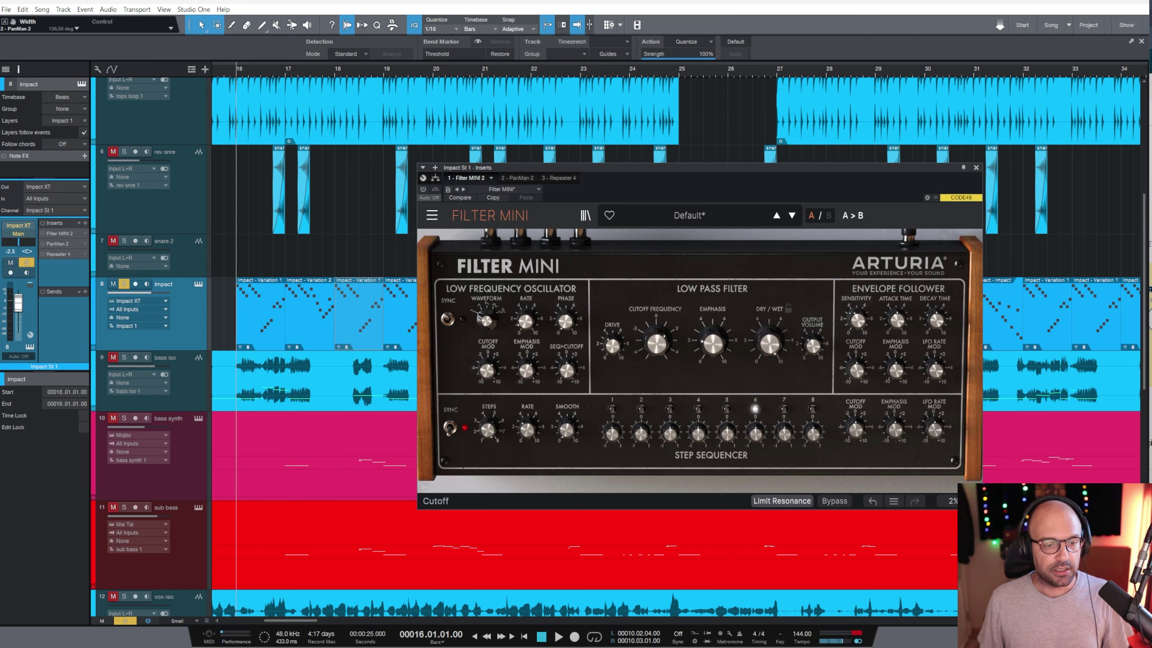
pyautogui.moveTo(659, 345); pyautogui.dragTo(659, 342)
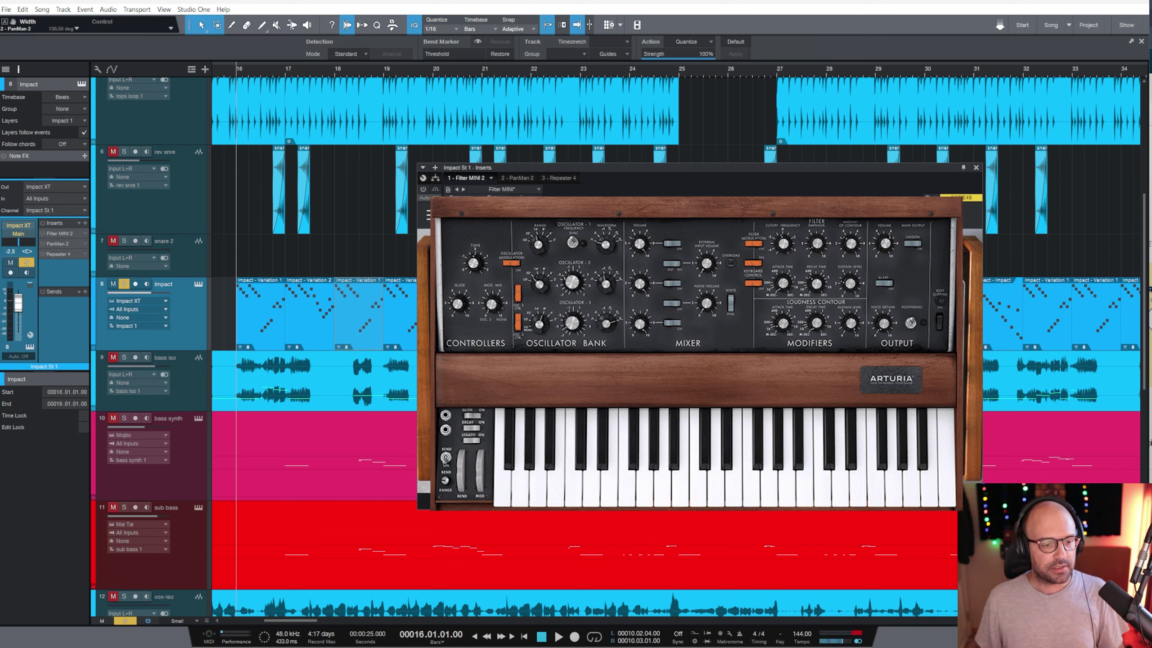
pyautogui.click(423, 189)
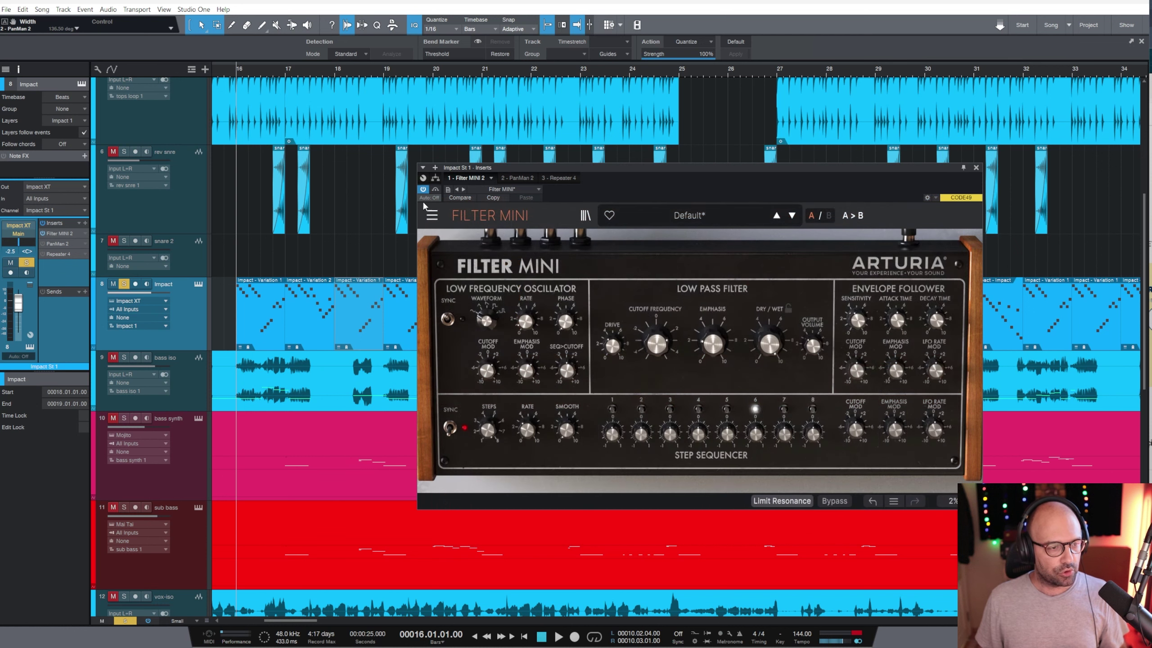
pyautogui.moveTo(652, 353); pyautogui.dragTo(657, 349)
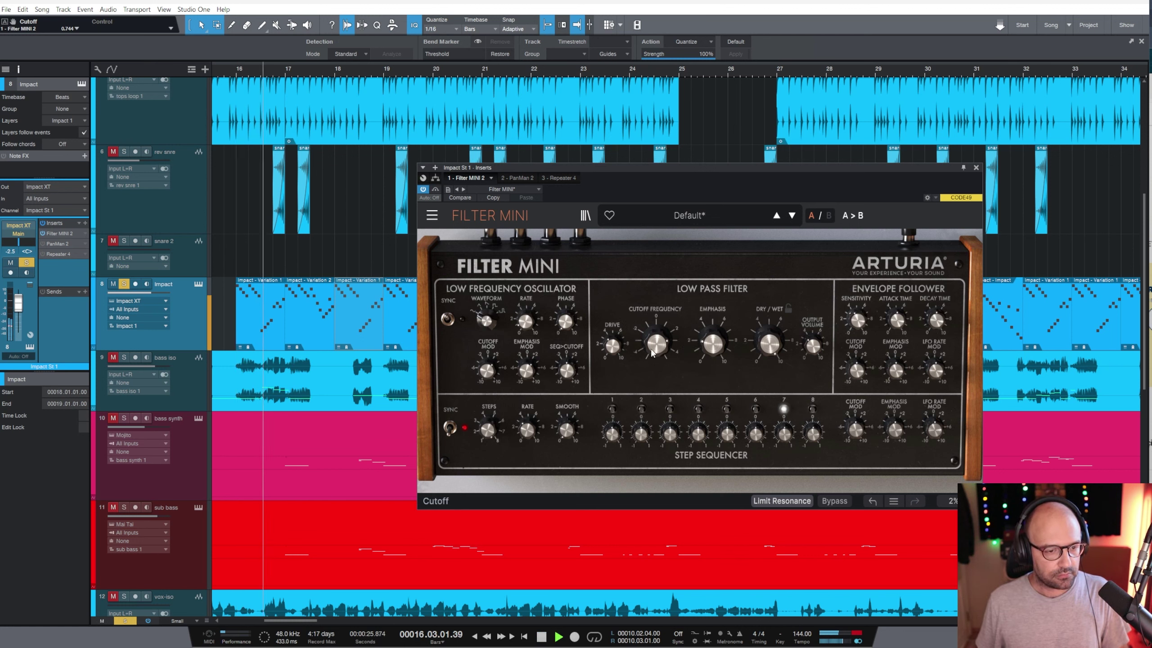
pyautogui.moveTo(656, 344); pyautogui.dragTo(656, 353)
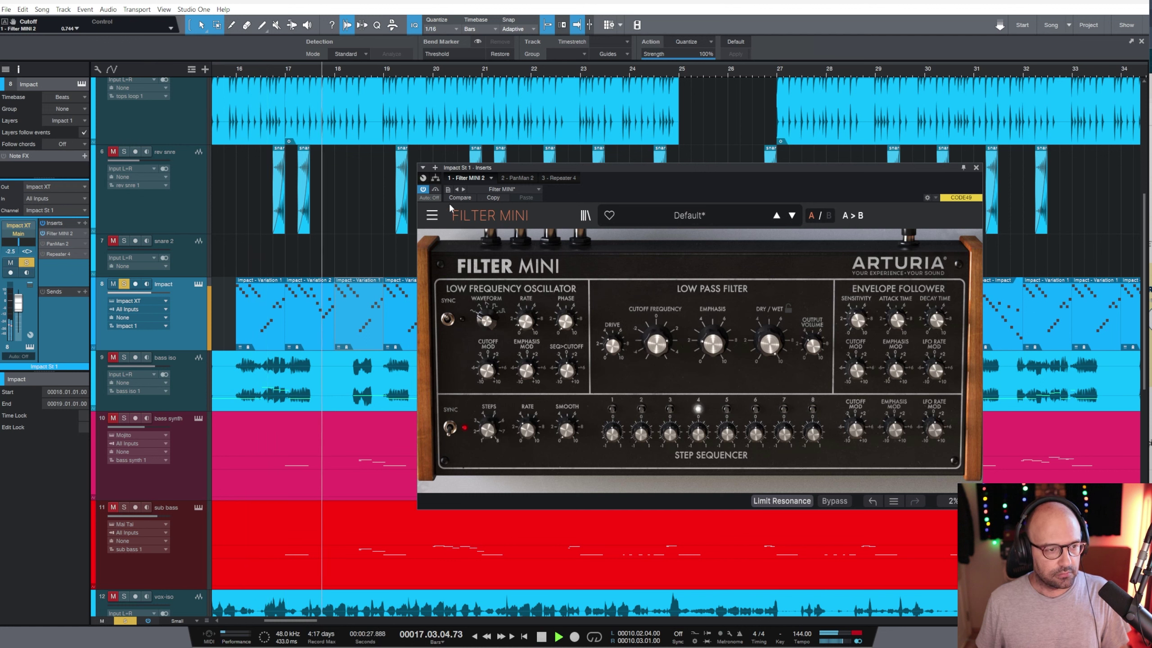
# Compare the Impact part with Filter MINI off and on, and adjust its LFO cutoff modulation amount.
pyautogui.click(435, 190)
pyautogui.click(436, 190)
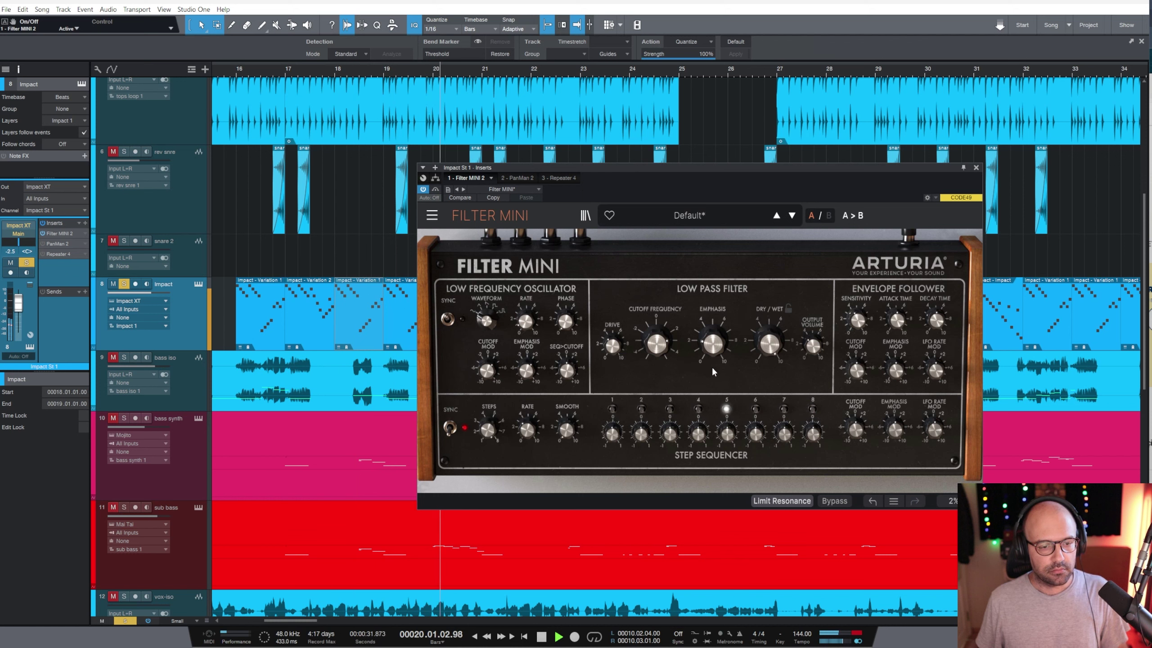
pyautogui.moveTo(486, 371); pyautogui.dragTo(486, 369)
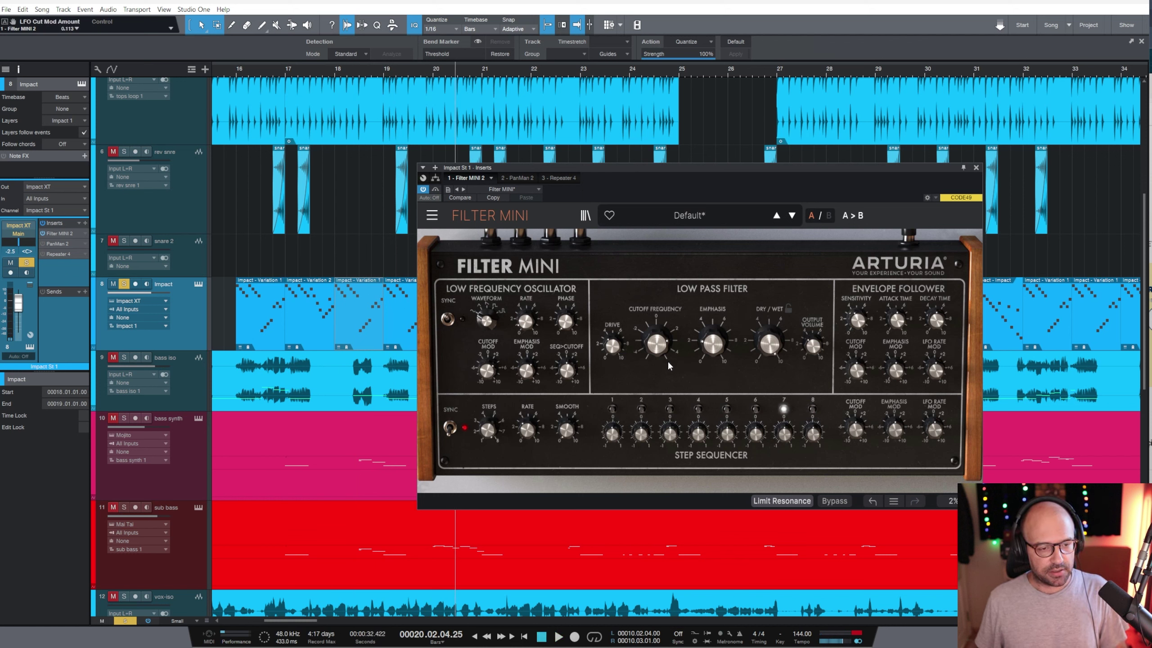
# Open and activate PanMan on the Impact channel, and set its width to about 73.5 degrees during playback.
pyautogui.click(517, 177)
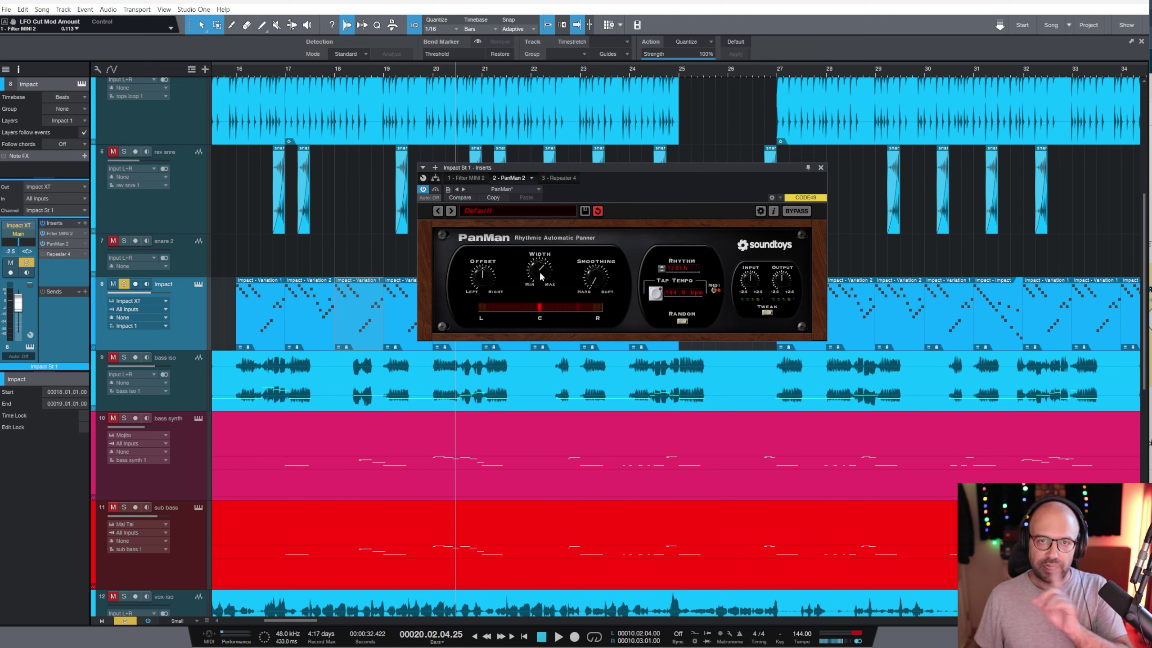
pyautogui.press('space')
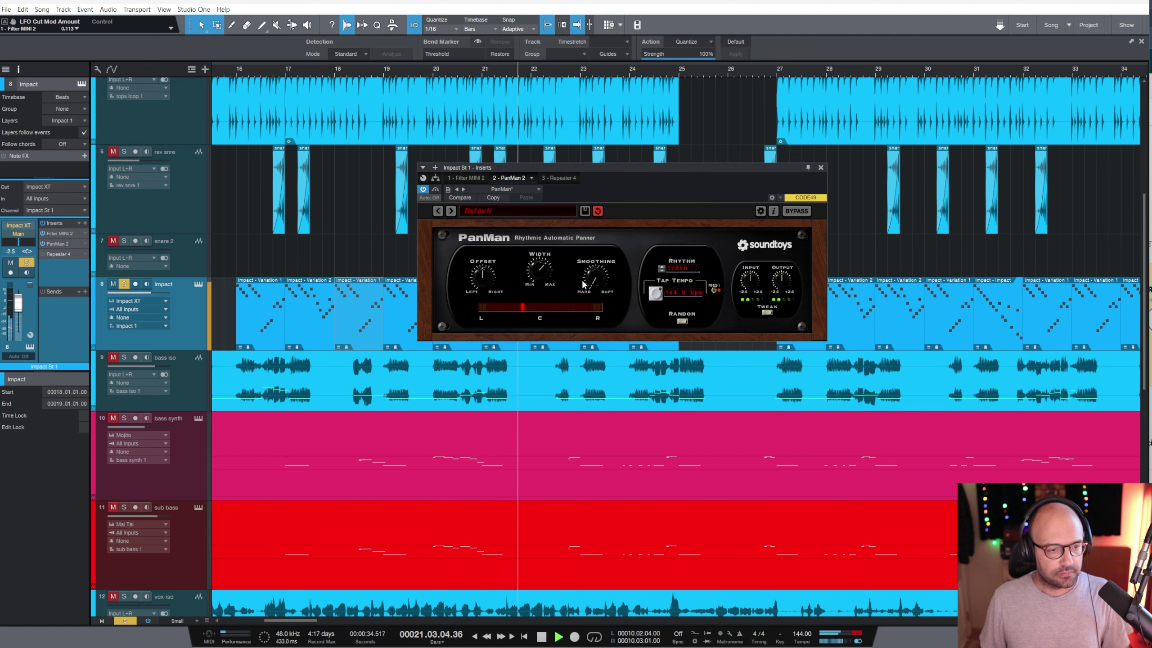
pyautogui.moveTo(539, 272); pyautogui.dragTo(544, 316)
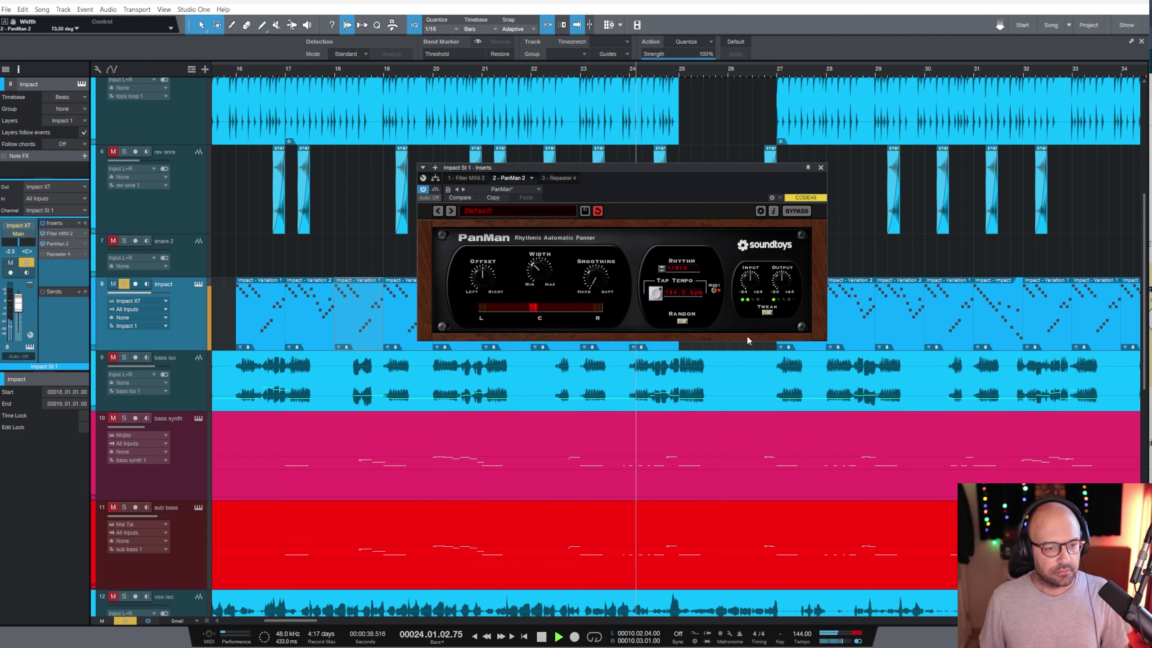
pyautogui.press('space')
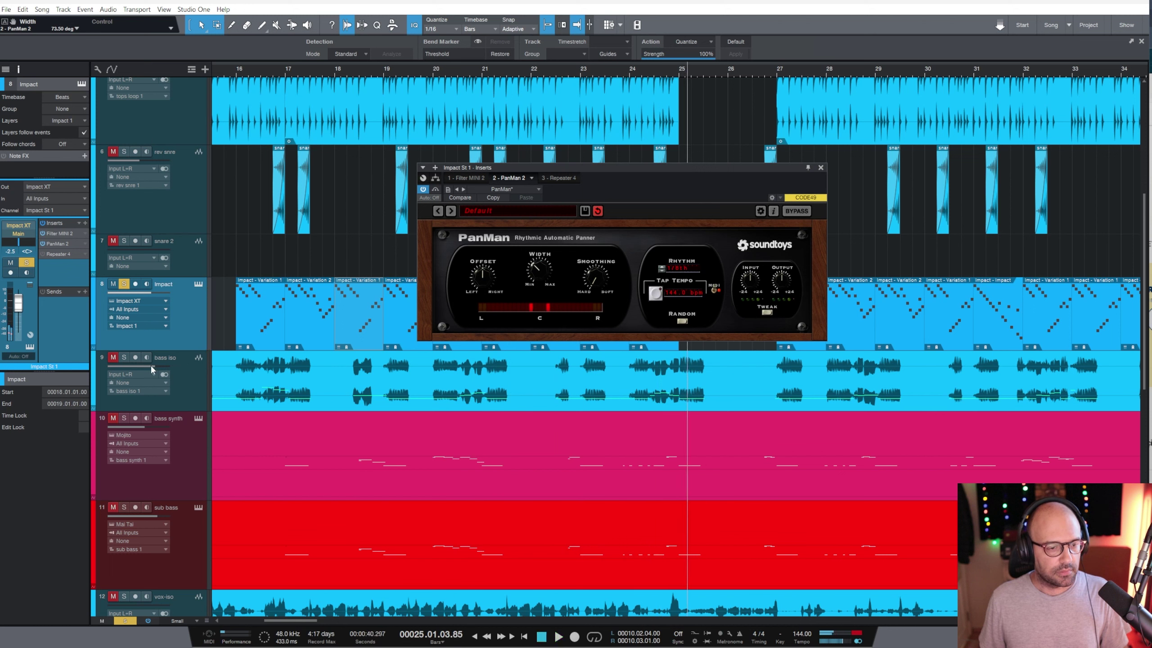
# Open and activate the Repeater delay on the Impact channel, and lower its left mix to 16% during playback.
pyautogui.click(53, 254)
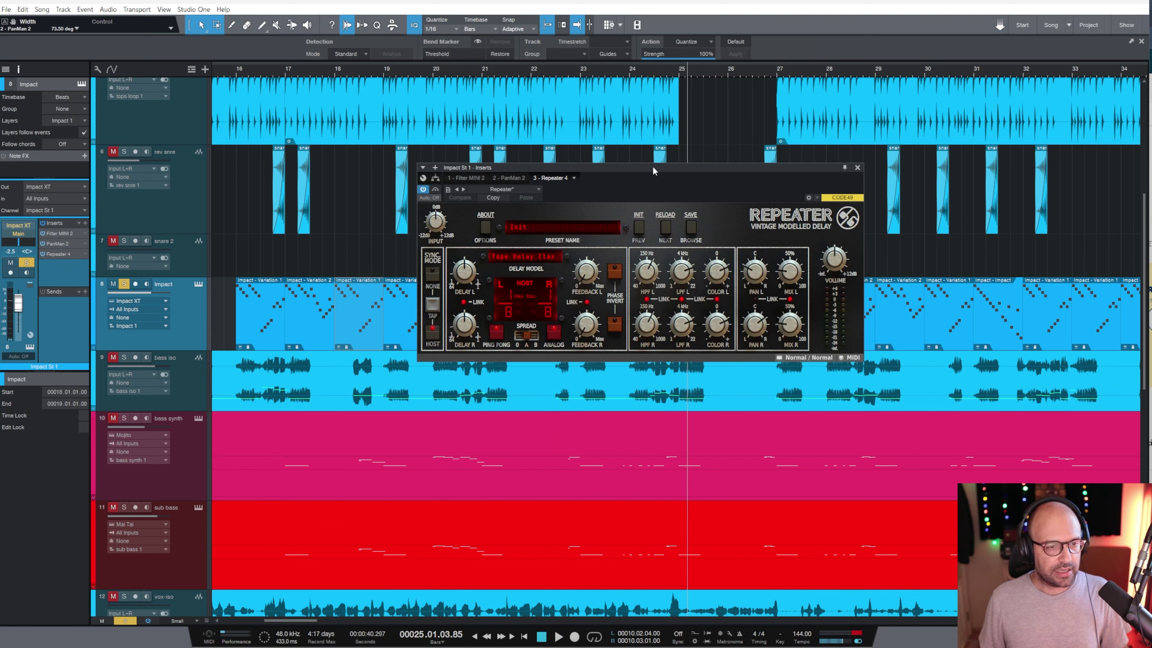
pyautogui.moveTo(651, 167); pyautogui.dragTo(649, 176)
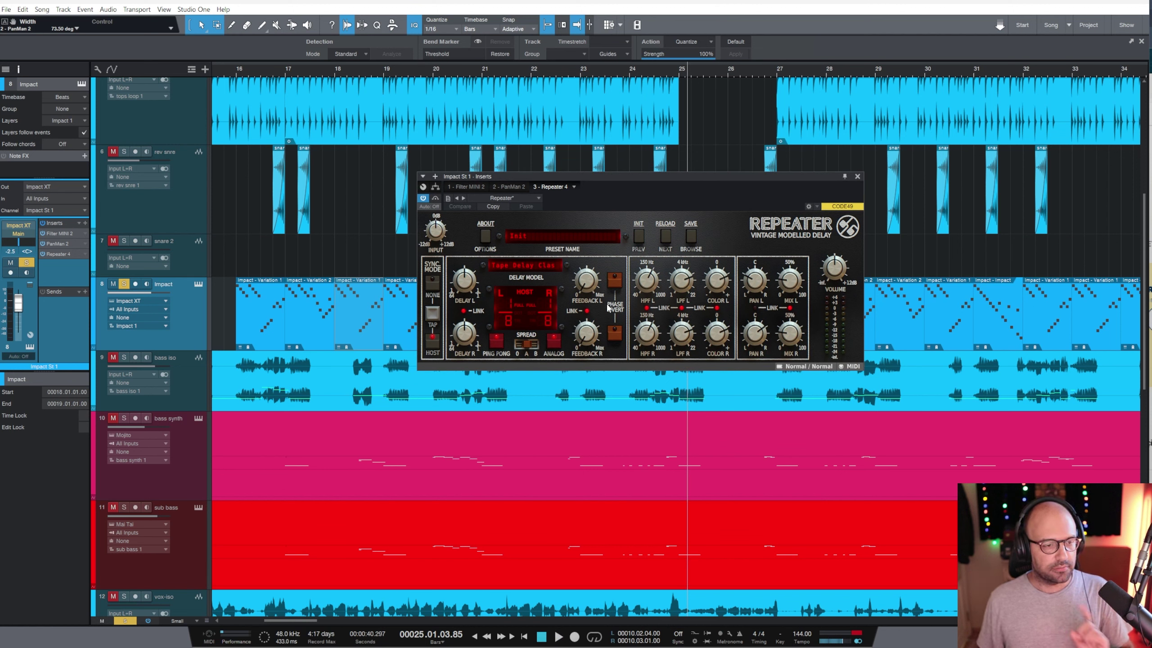
pyautogui.click(363, 72)
pyautogui.press('space')
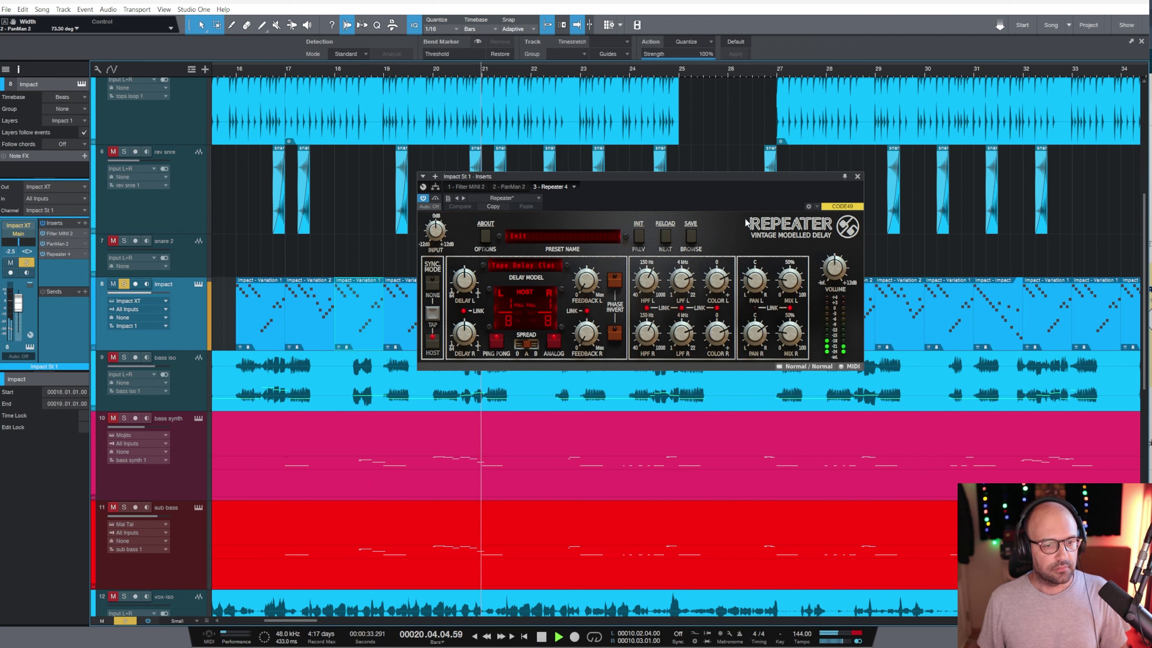
pyautogui.moveTo(790, 288); pyautogui.dragTo(660, 335)
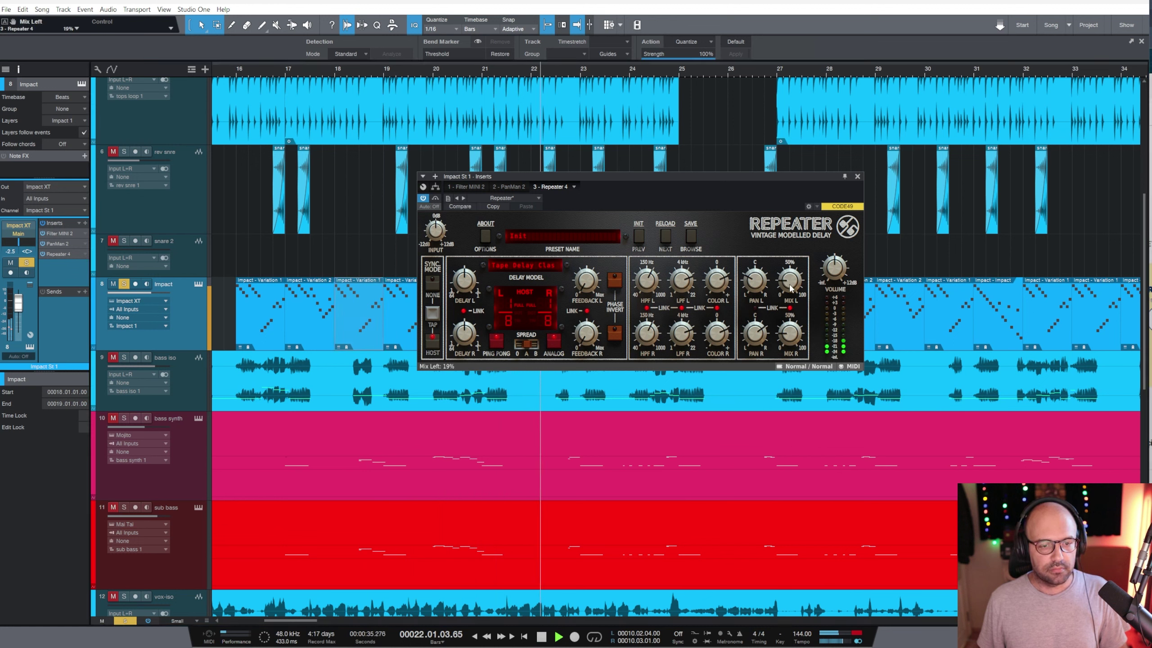
# Readjust the Filter MINI cutoff, replay the Impact part from bar 16 with the timeline zoomed out, and close the plug-in.
pyautogui.click(460, 188)
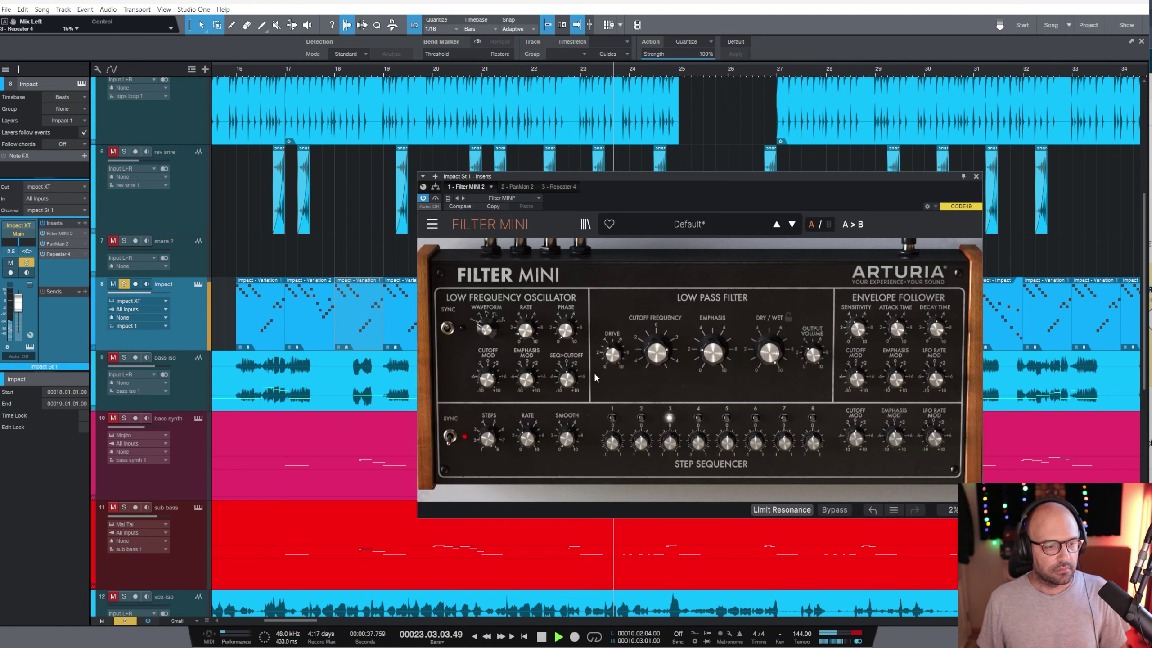
pyautogui.click(492, 384)
pyautogui.moveTo(656, 352); pyautogui.dragTo(657, 343)
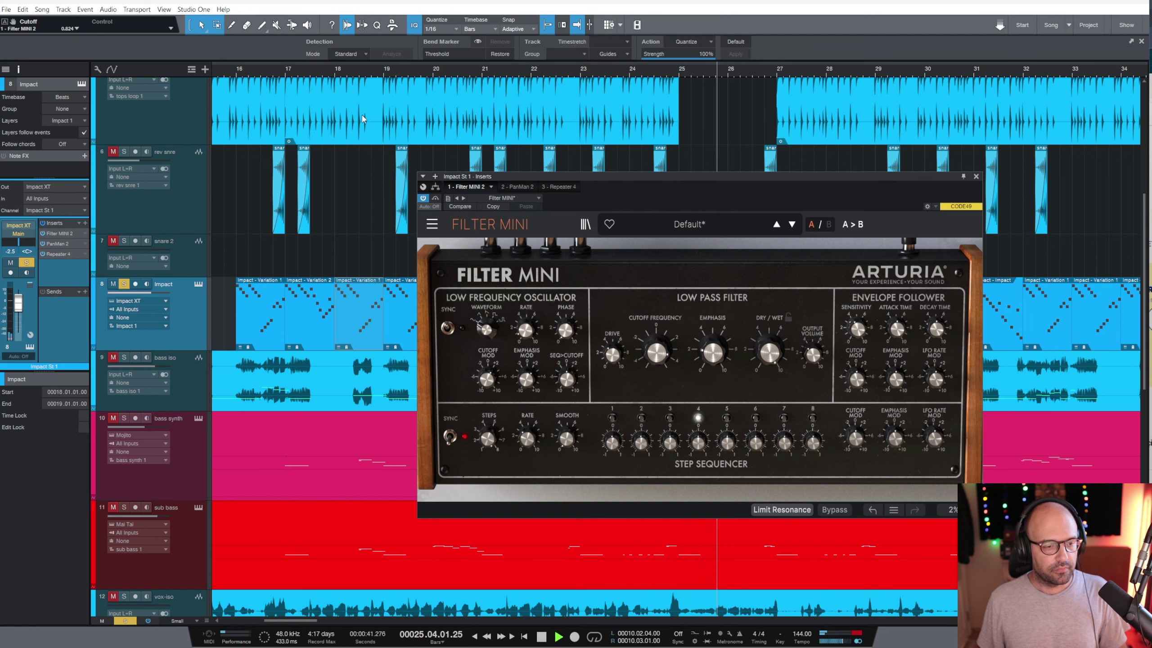
pyautogui.click(238, 68)
pyautogui.press('w')
pyautogui.press('w')
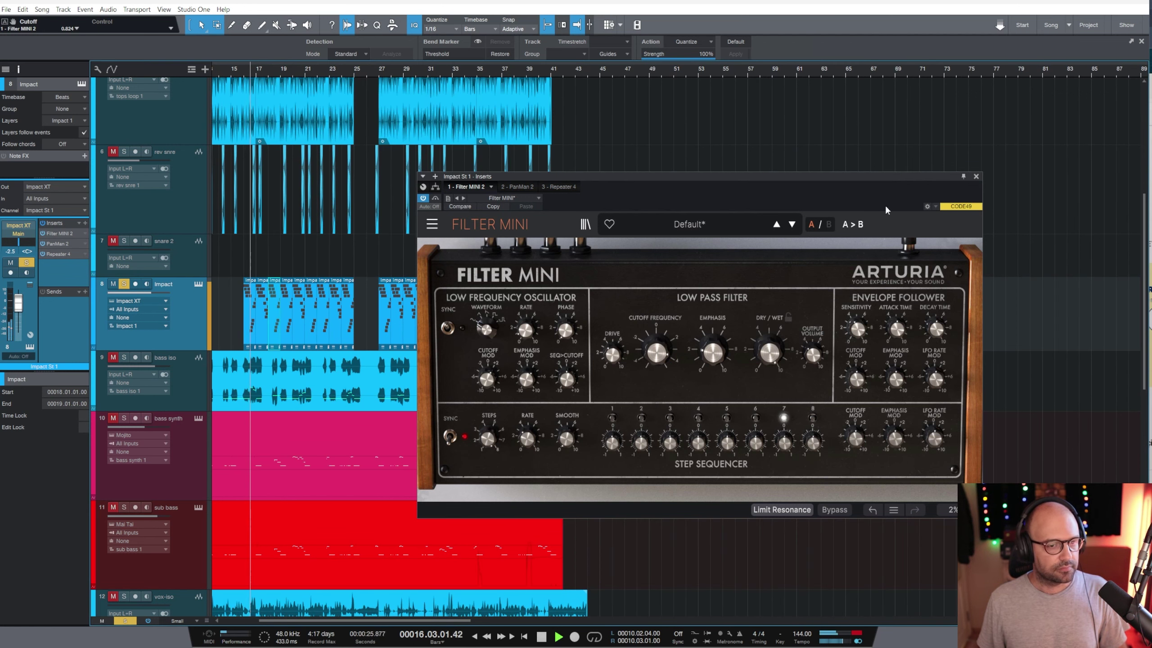
pyautogui.click(976, 176)
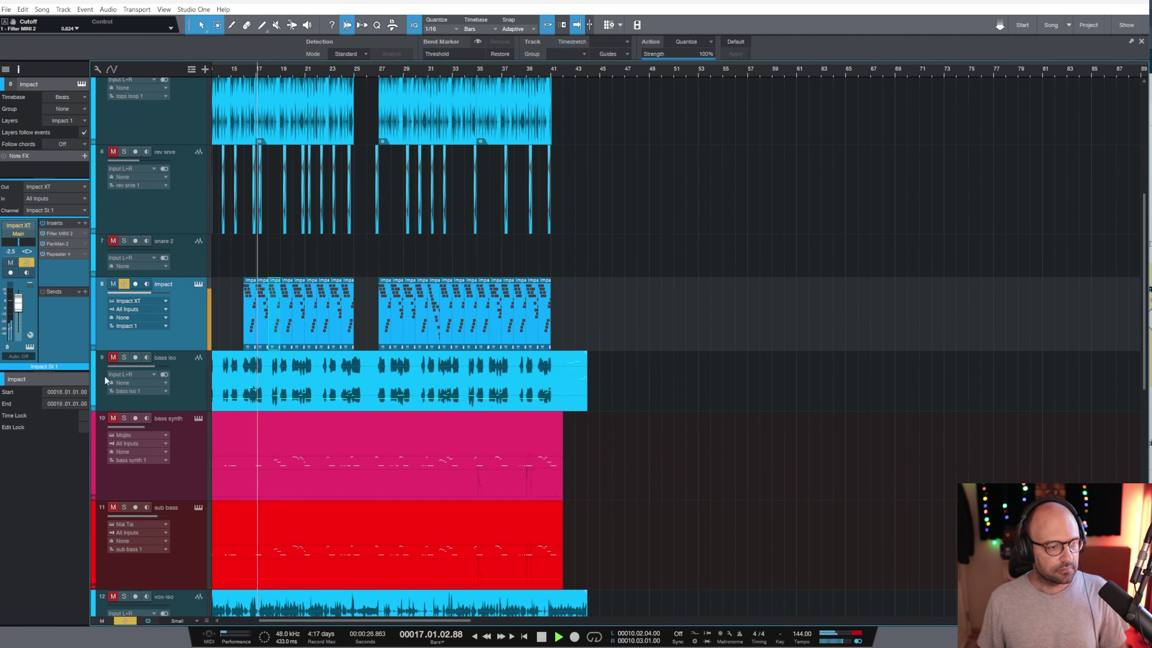
# Compare the Impact part with all inserts bypassed and active, and raise the channel volume to +0.8 dB.
pyautogui.click(43, 223)
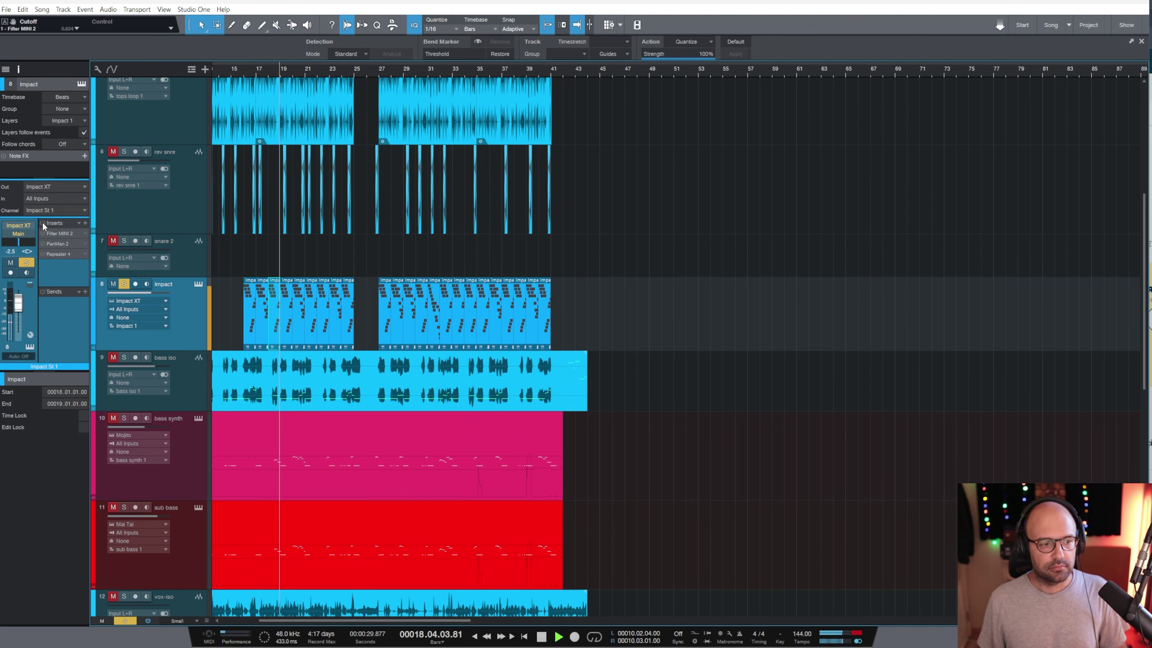
pyautogui.click(43, 223)
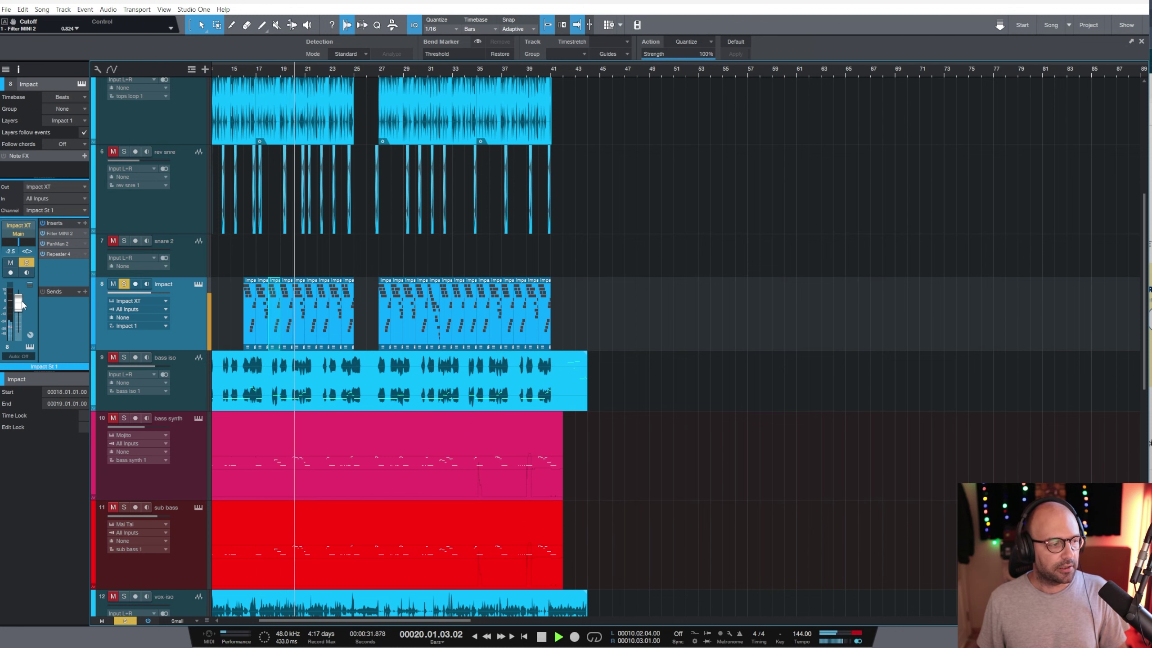
pyautogui.moveTo(19, 307); pyautogui.dragTo(22, 304)
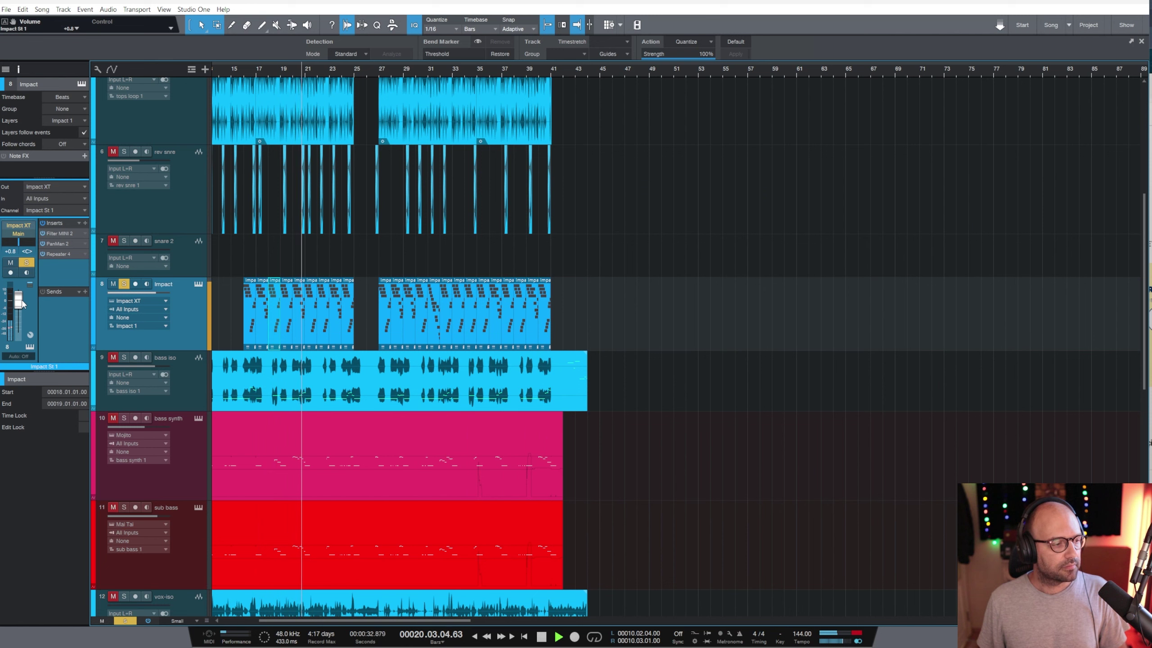
# Unsolo the Impact track, stop playback, and select the vocal channels from verse 1 through adlib4 in the mixer.
pyautogui.click(124, 284)
pyautogui.press('space')
pyautogui.scroll(-6, 635, 238)
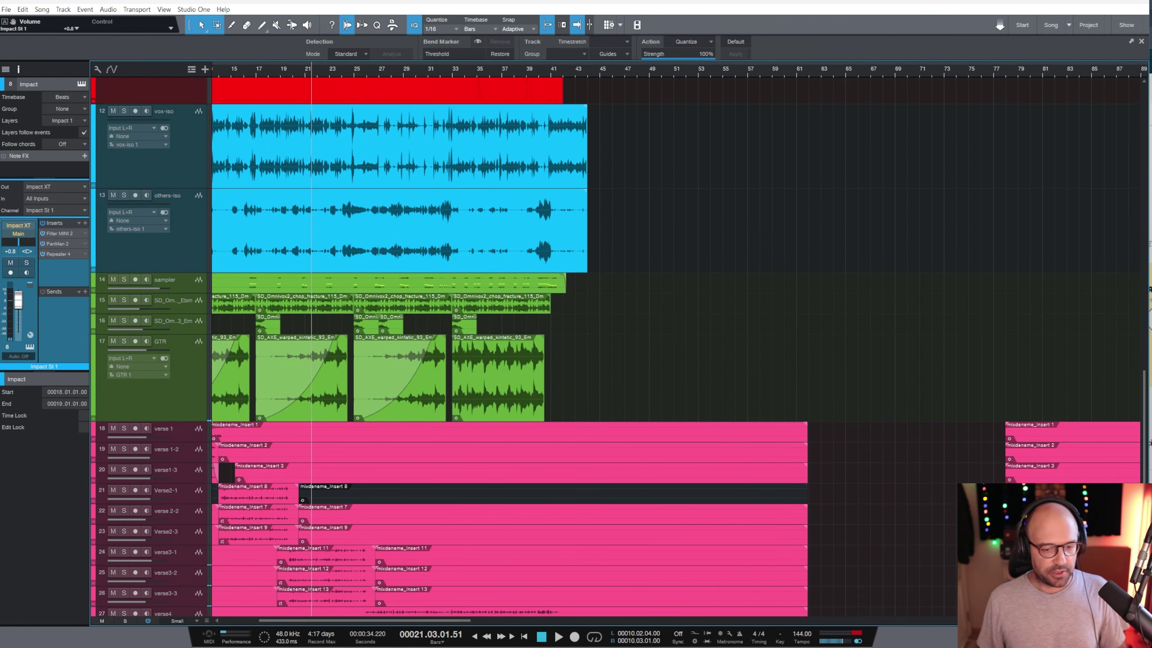
pyautogui.press('F3')
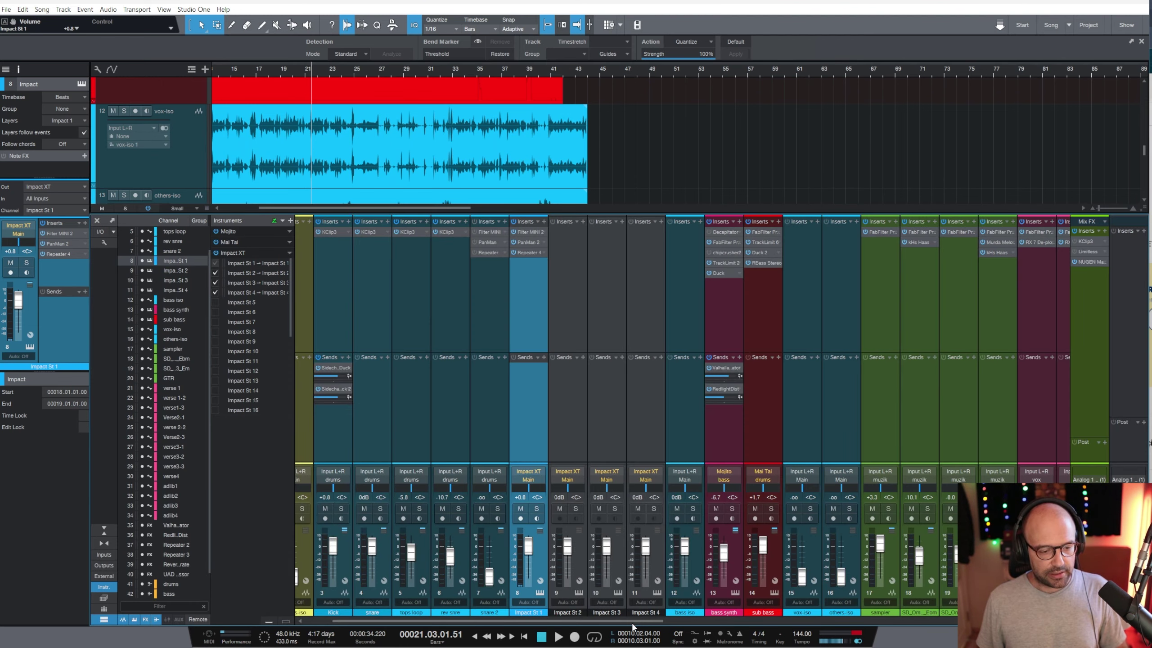
pyautogui.hscroll(10, 678, 612)
pyautogui.click(400, 304)
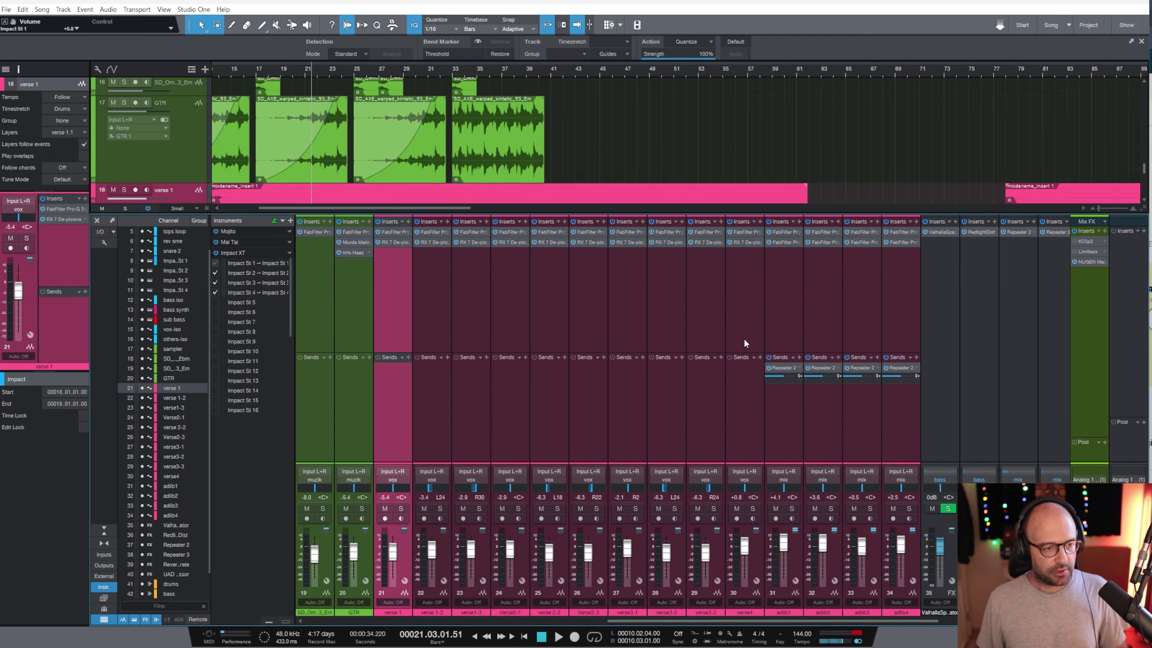
pyautogui.keyDown('shift'); pyautogui.click(897, 322); pyautogui.keyUp('shift')
pyautogui.press('F3')
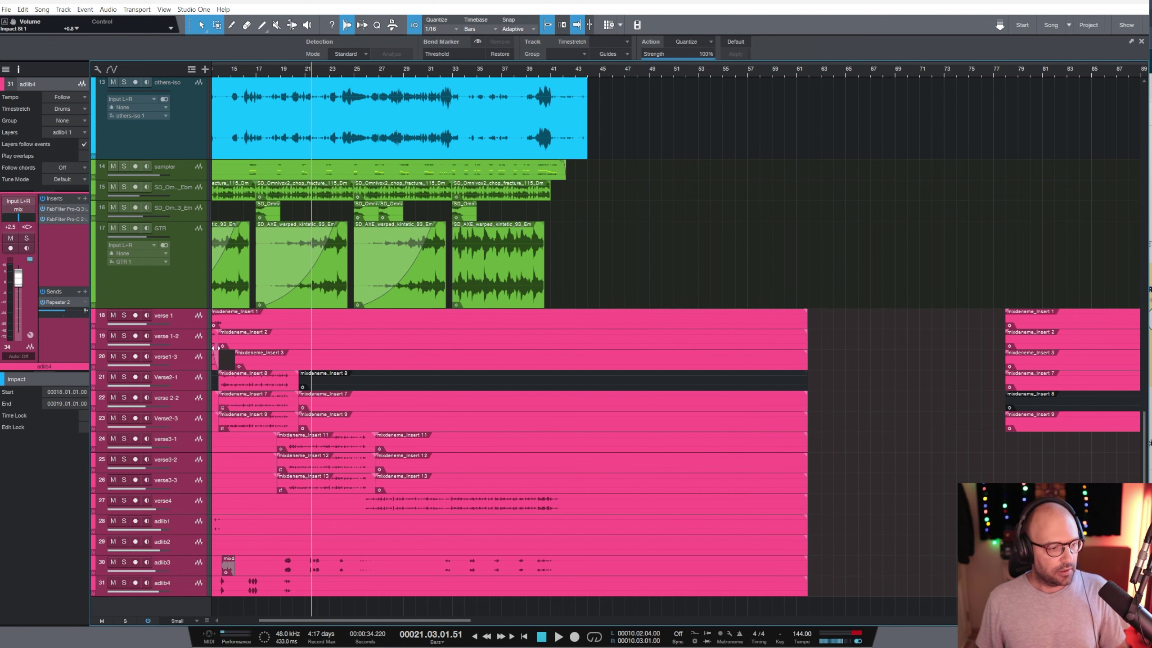
# Select the verse 1, verse 1-2 and verse1-3 tracks, lower verse1-3 to -9.1 dB, and briefly play from around bar 93.
pyautogui.moveTo(307, 620); pyautogui.dragTo(203, 617)
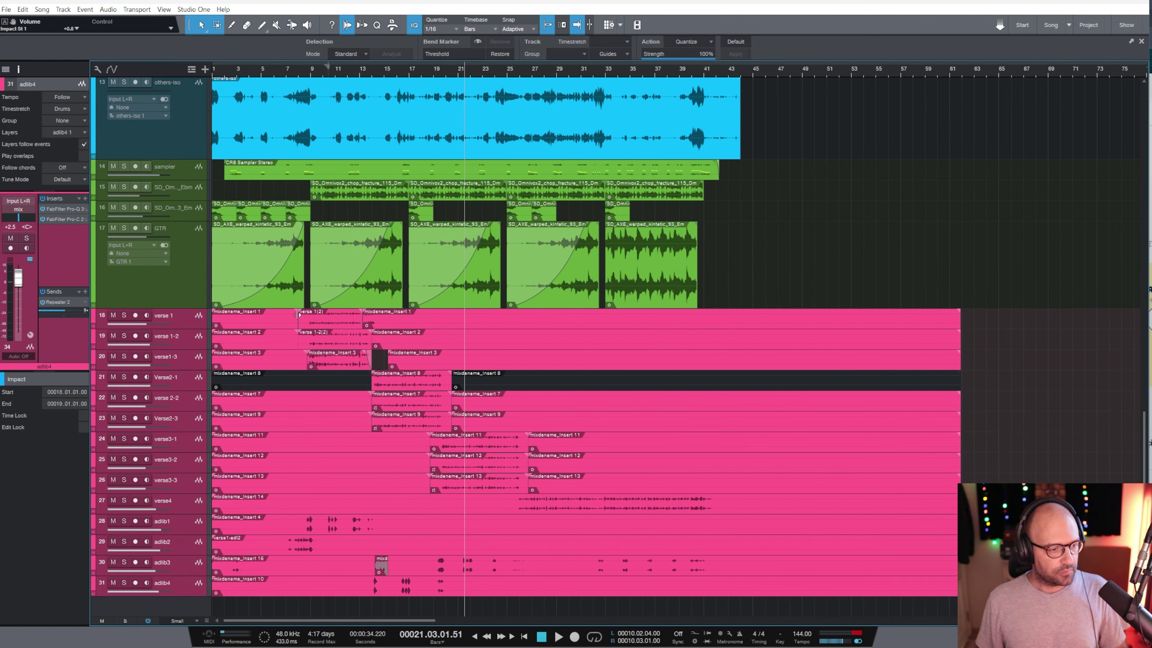
pyautogui.click(191, 320)
pyautogui.keyDown('shift'); pyautogui.click(183, 361); pyautogui.keyUp('shift')
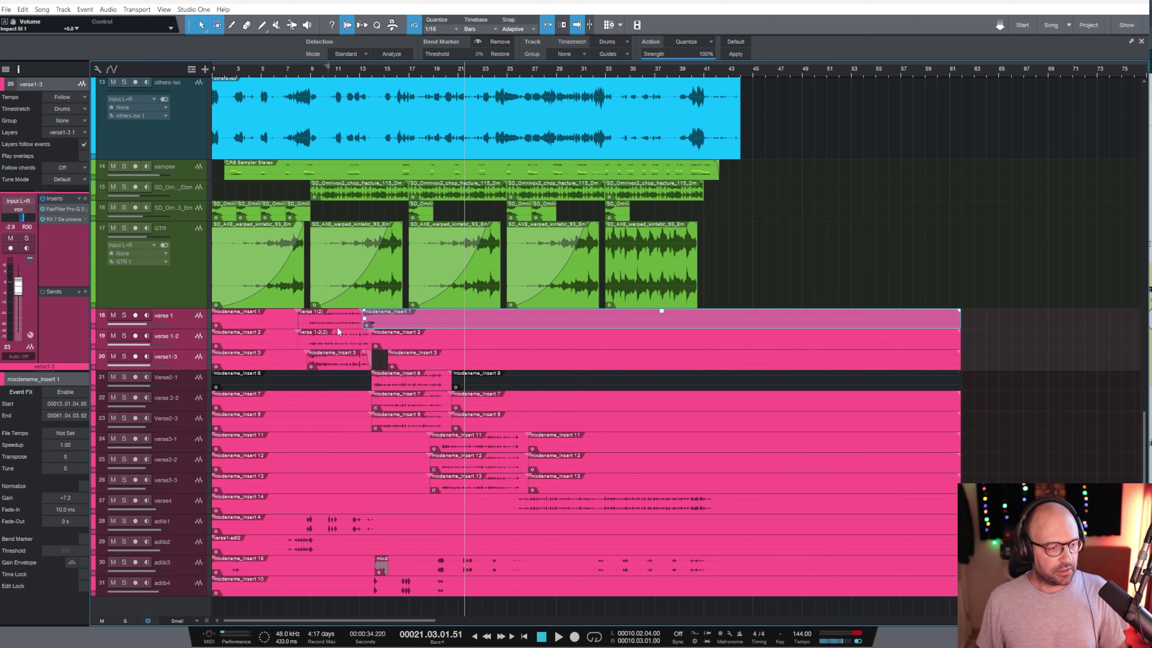
pyautogui.click(326, 73)
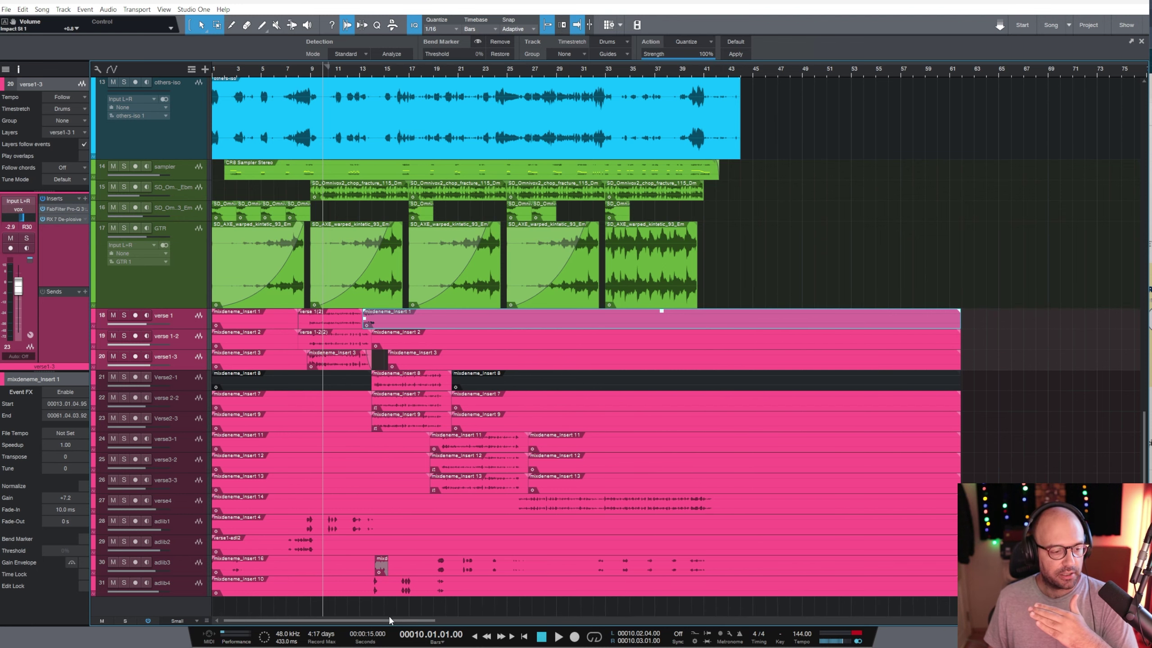
pyautogui.moveTo(389, 619); pyautogui.dragTo(439, 621)
pyautogui.hscroll(15, 565, 185)
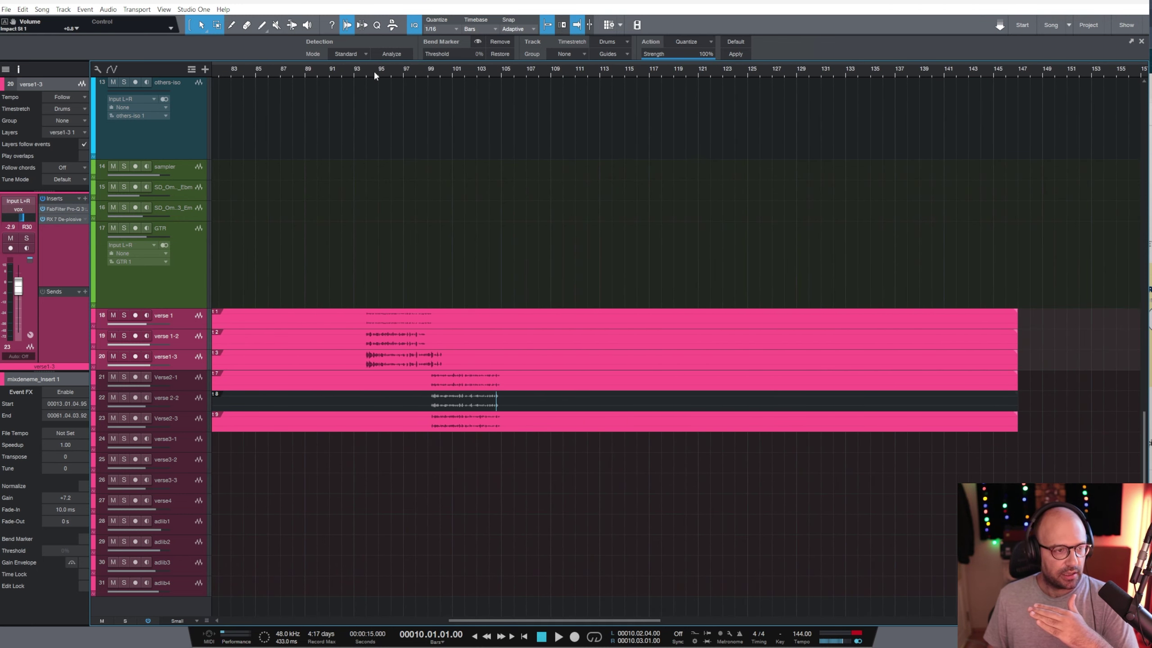
pyautogui.click(365, 70)
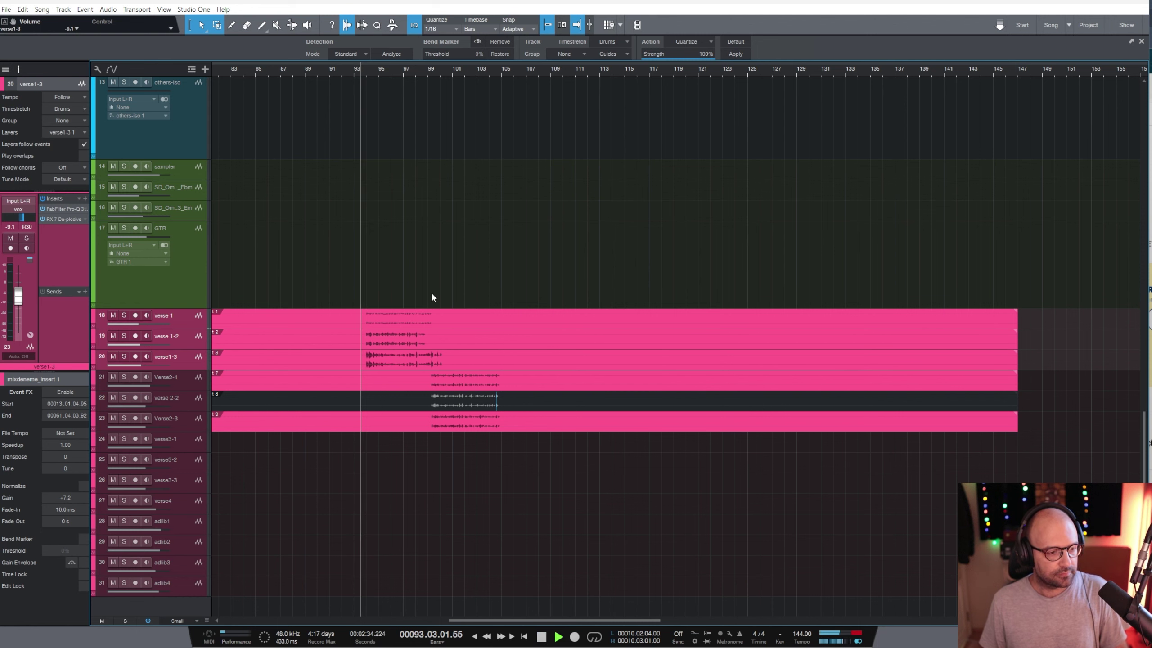
pyautogui.press('space')
# Increase the height of the verse 1, verse 1-2 and verse1-3 tracks together.
pyautogui.scroll(6, 510, 260)
pyautogui.scroll(8, 511, 260)
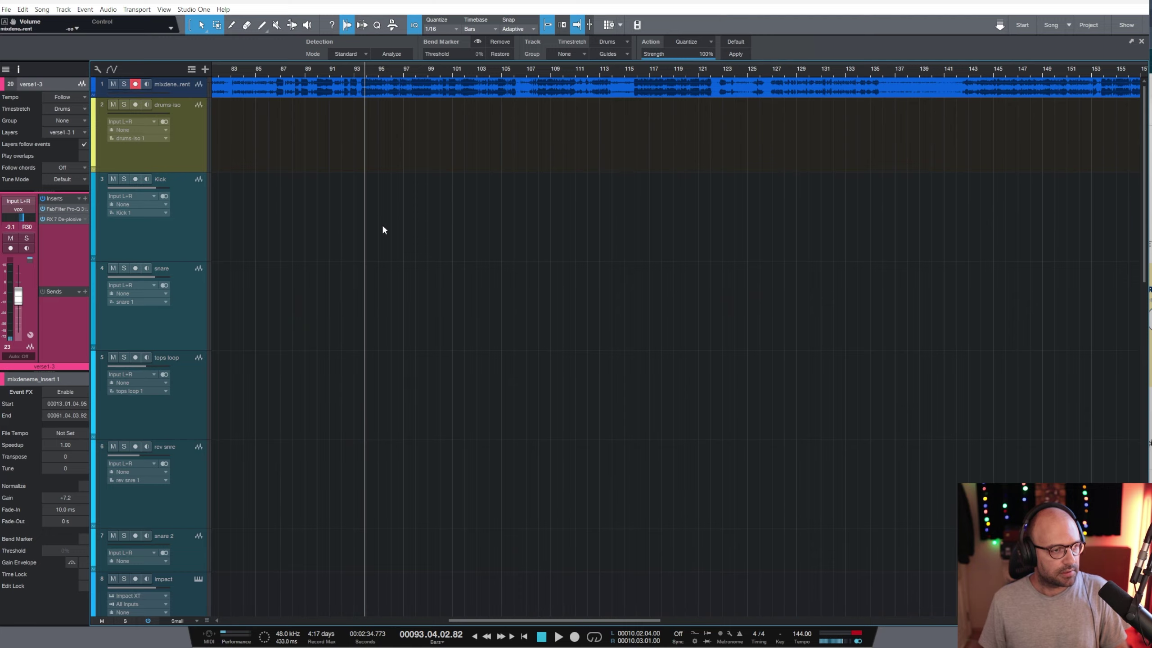
pyautogui.scroll(-10, 499, 200)
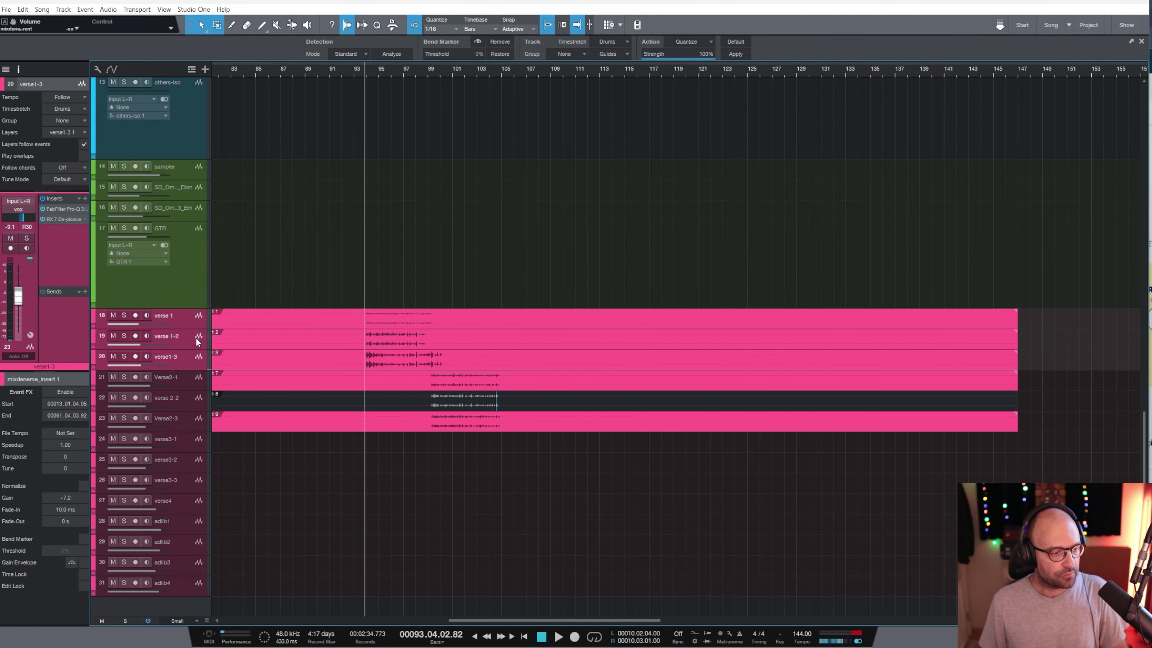
pyautogui.moveTo(189, 371); pyautogui.dragTo(190, 412)
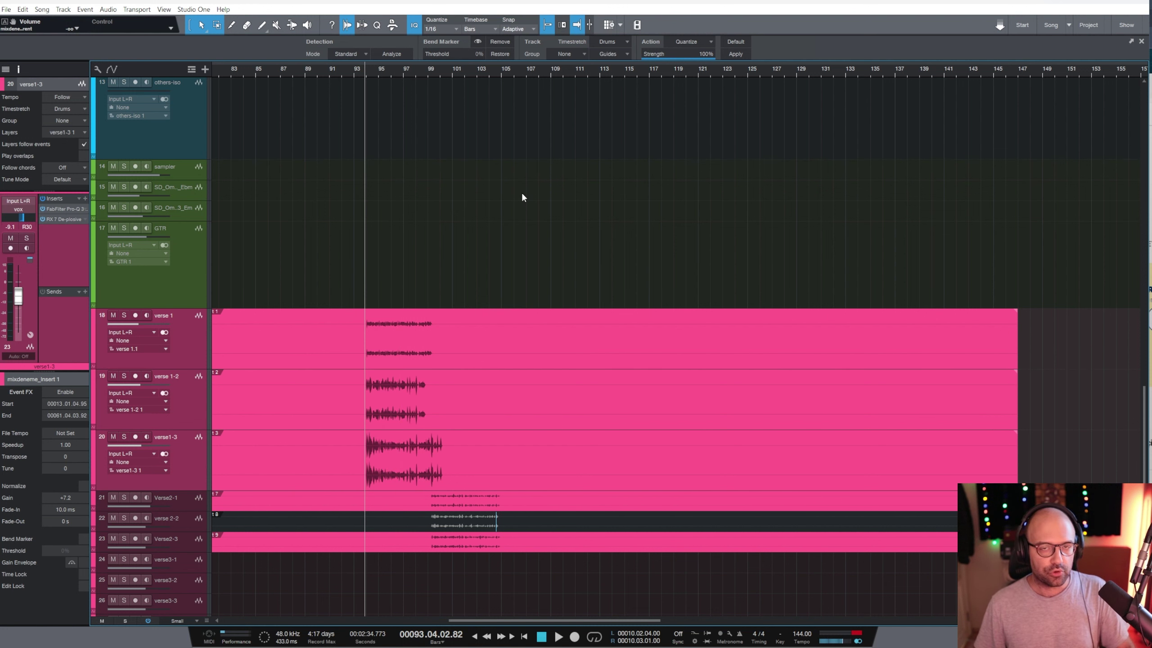
# Play the three layered verse 1 takes from bar 94, and continue listening from around bar 99.
pyautogui.press('space')
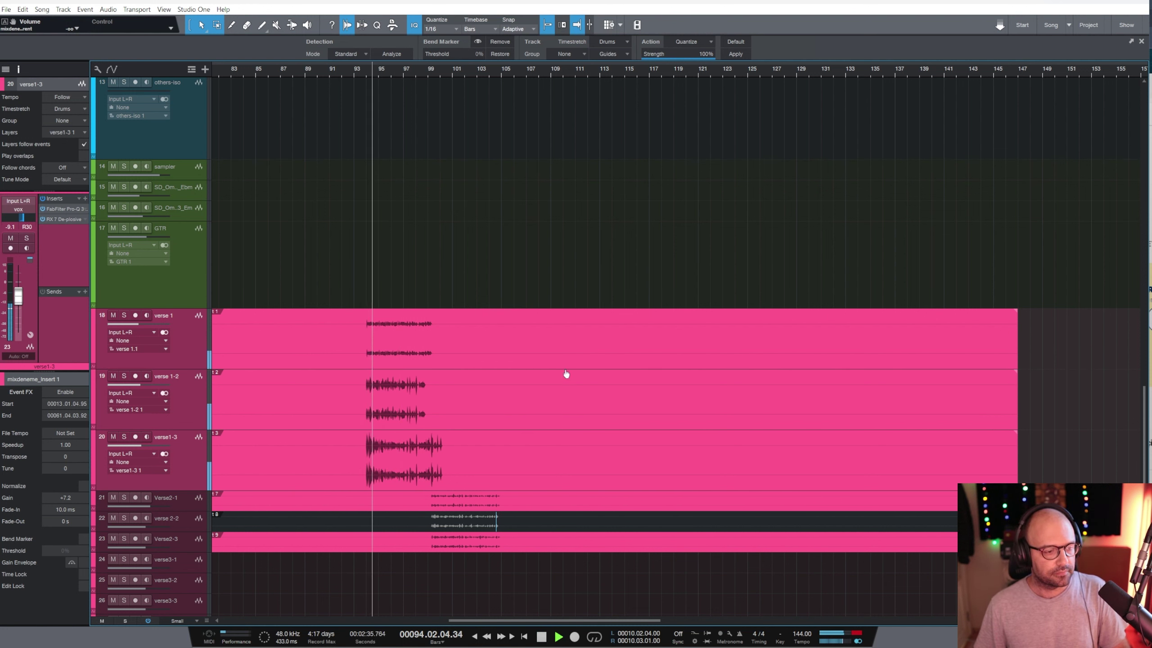
pyautogui.press('e')
pyautogui.press('e')
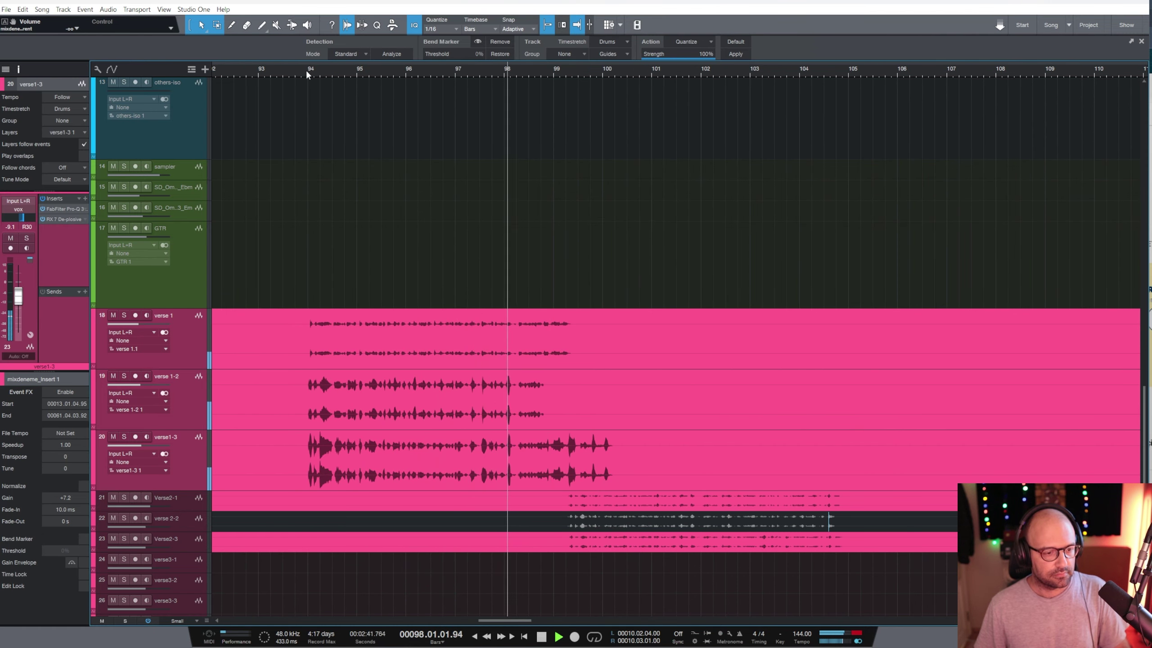
pyautogui.press('space')
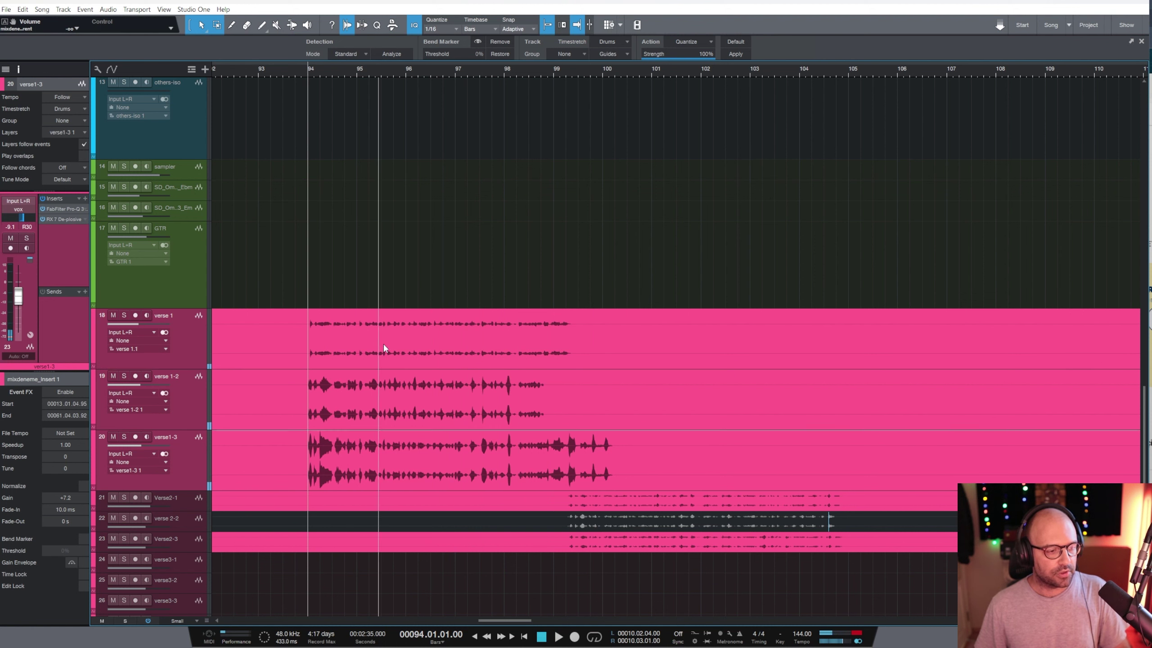
pyautogui.press('space')
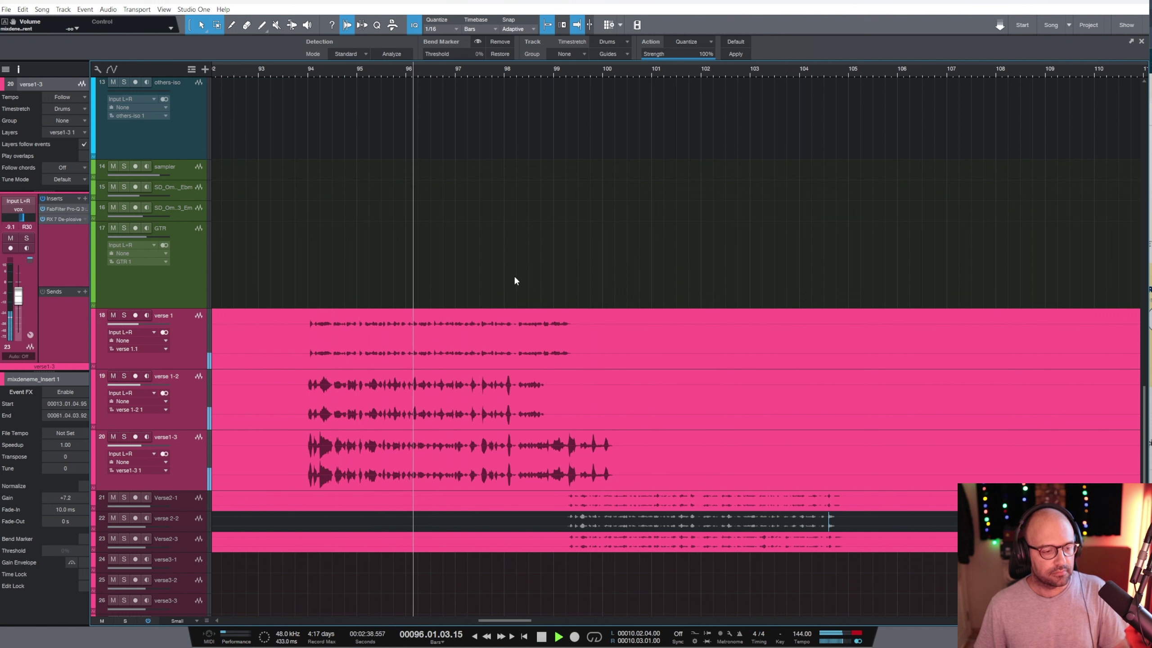
pyautogui.click(587, 70)
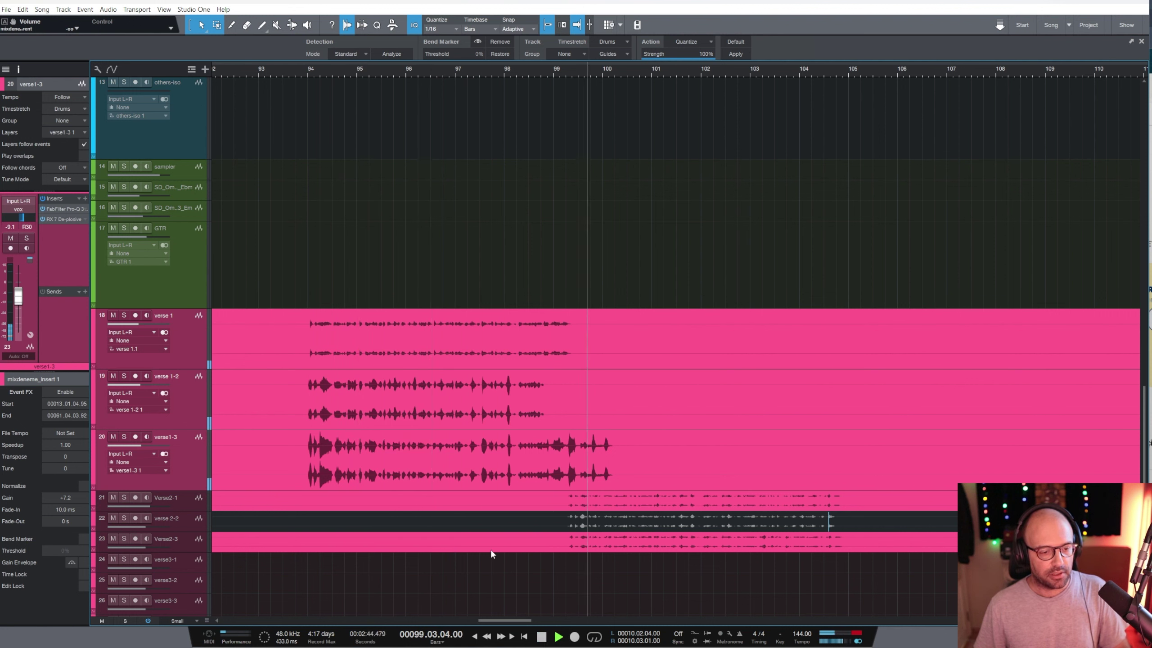
# Select the Verse2-1, verse 2-2 and Verse2-3 tracks and increase their height during playback.
pyautogui.click(189, 502)
pyautogui.keyDown('shift'); pyautogui.click(194, 547); pyautogui.keyUp('shift')
pyautogui.press('w')
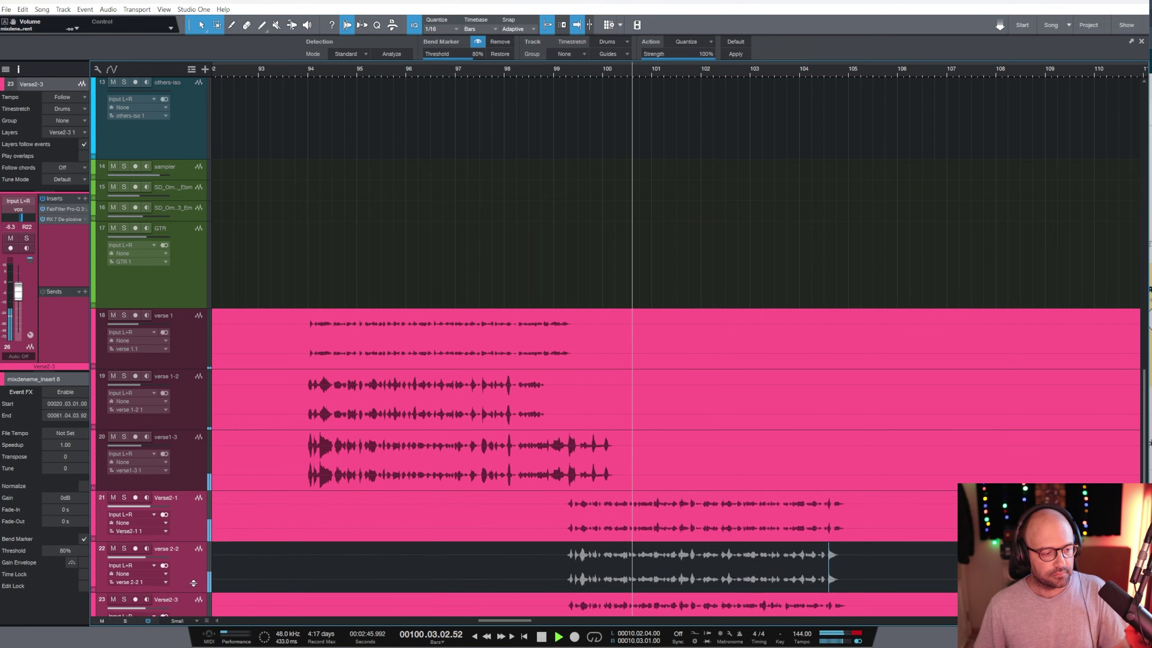
pyautogui.scroll(-4, 724, 357)
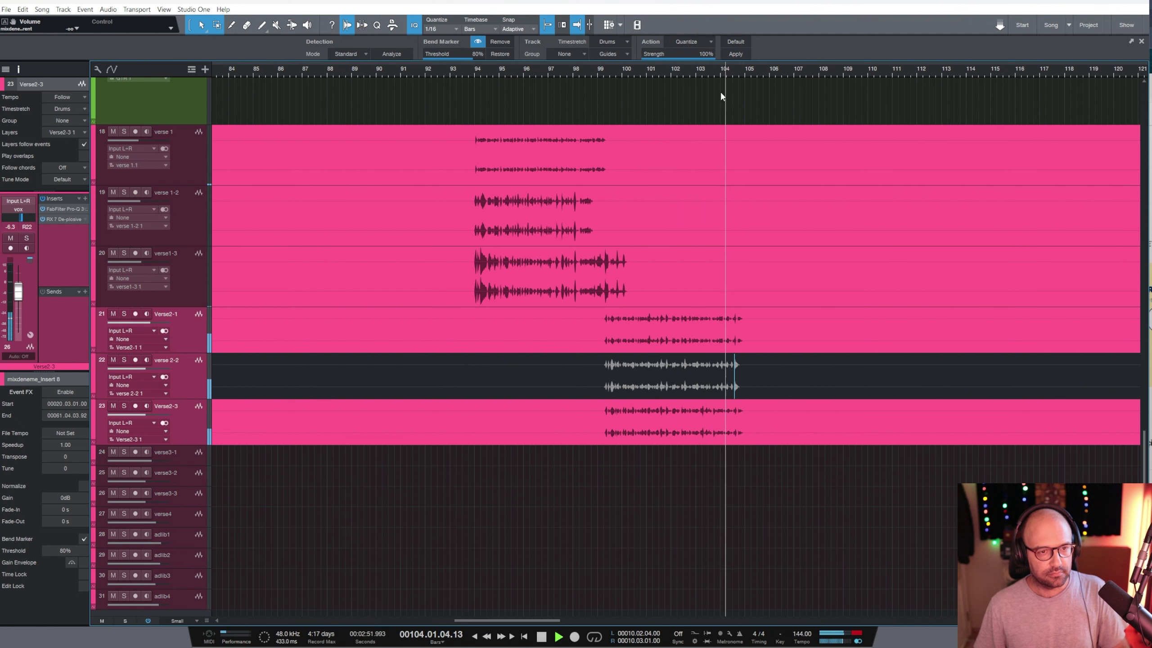
# Replay the end of the layered verse 2 takes up to about bar 105.
pyautogui.press('space')
pyautogui.click(704, 73)
pyautogui.press('e')
pyautogui.click(685, 72)
pyautogui.press('space')
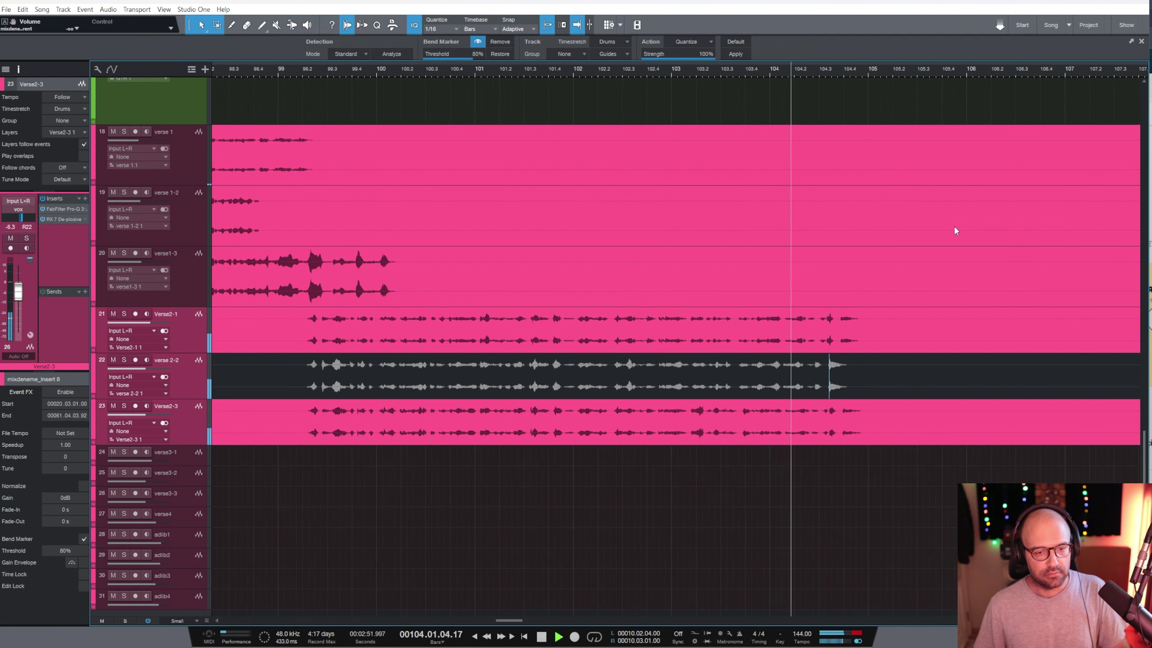
pyautogui.press('w')
pyautogui.press('w')
pyautogui.press('w')
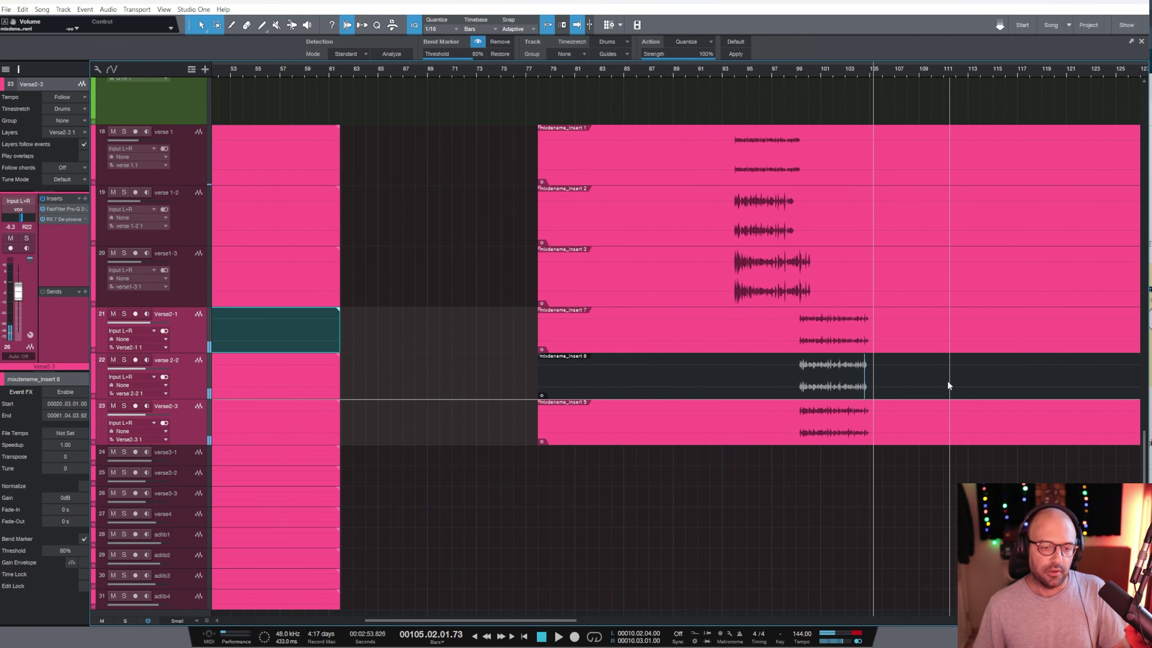
pyautogui.press('space')
# Split the clips on Verse2-1, verse 2-2 and Verse2-3 before and after the vocal phrase, at about bars 98 and 105.
pyautogui.press('3')
pyautogui.click(786, 335)
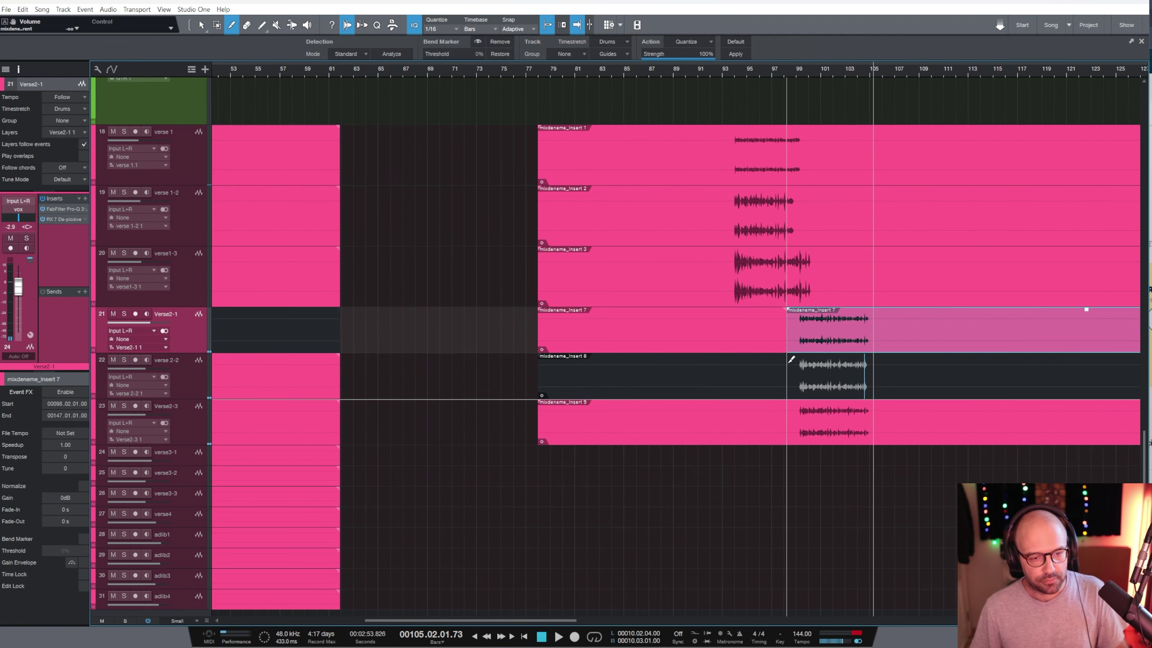
pyautogui.click(875, 334)
pyautogui.click(874, 381)
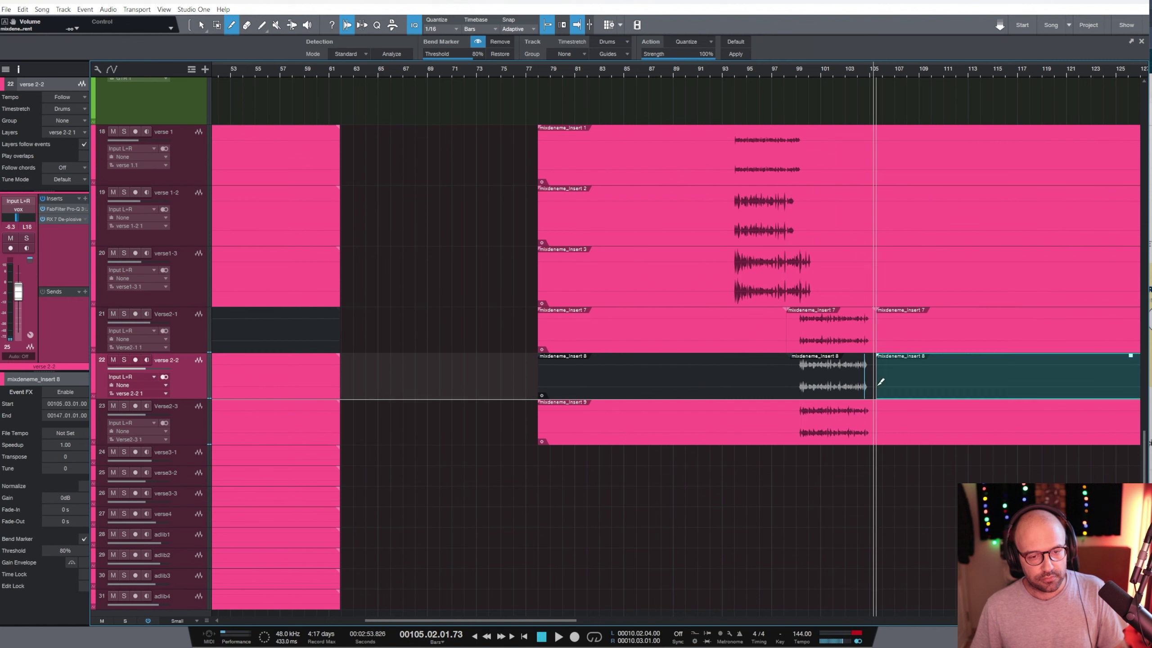
pyautogui.click(789, 413)
pyautogui.click(875, 413)
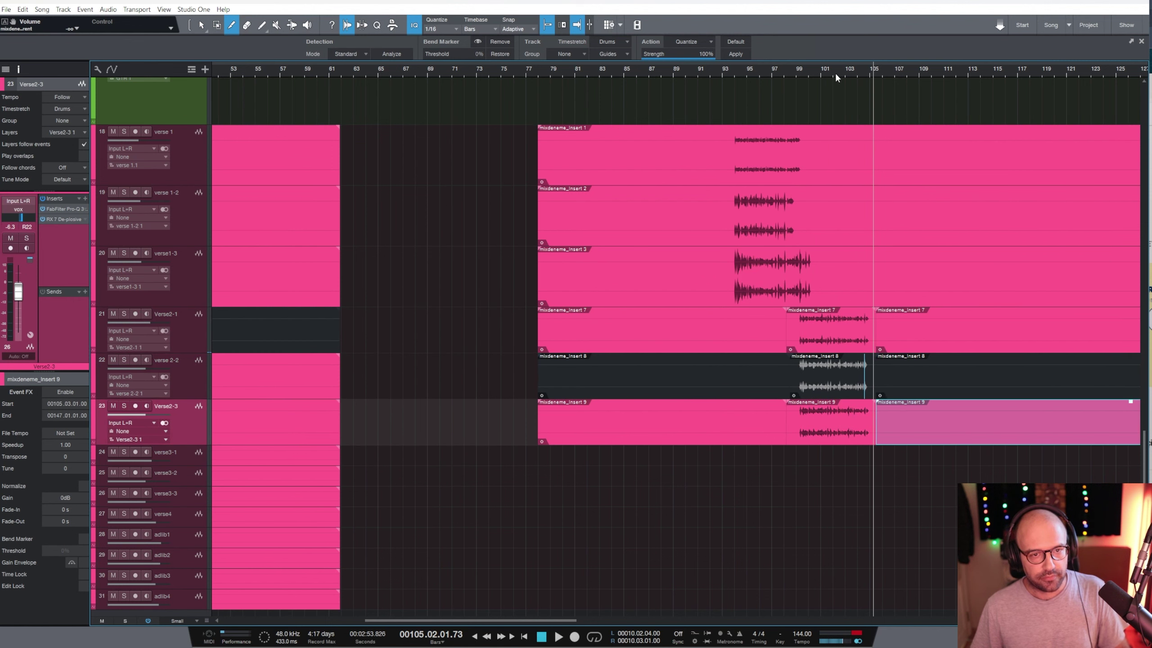
# Return to the Arrow tool and enlarge the three verse 2 tracks further to inspect the split clips.
pyautogui.press('e')
pyautogui.press('e')
pyautogui.press('e')
pyautogui.press('1')
pyautogui.click(192, 336)
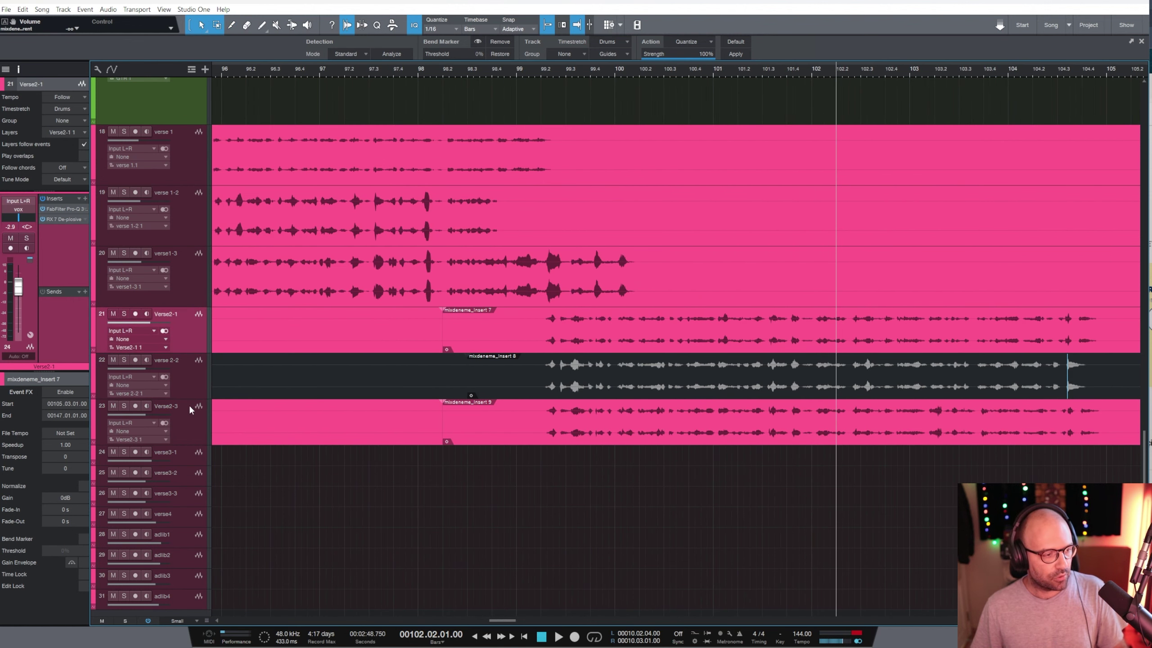
pyautogui.keyDown('shift'); pyautogui.click(192, 412); pyautogui.keyUp('shift')
pyautogui.moveTo(187, 446); pyautogui.dragTo(181, 502)
pyautogui.press('w')
pyautogui.press('w')
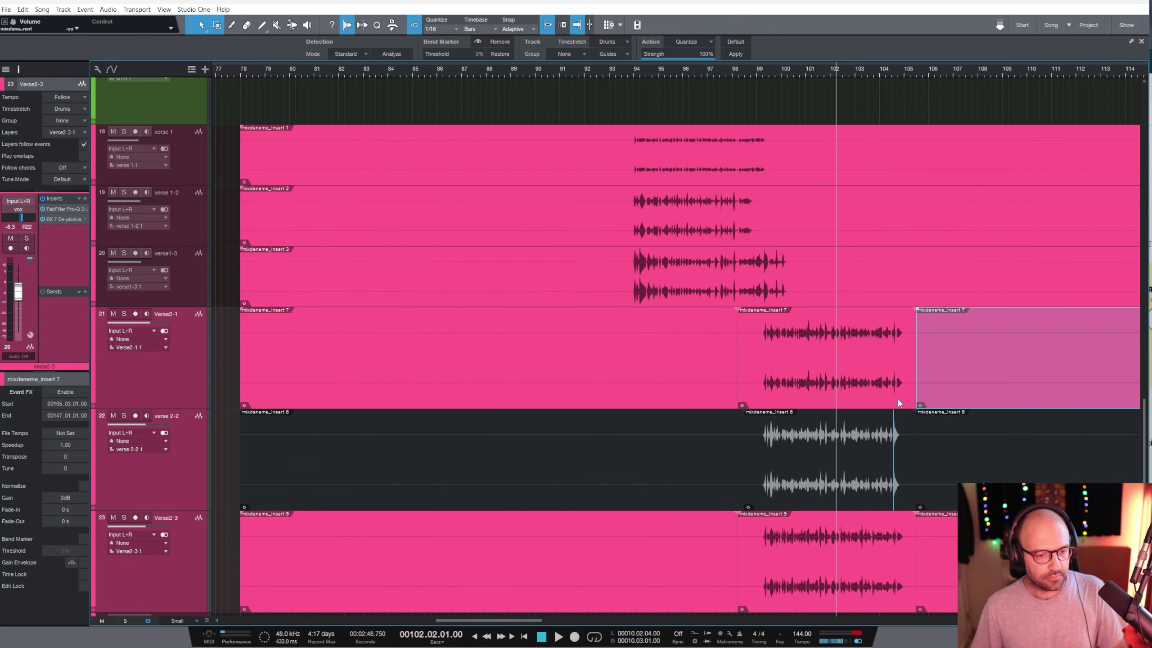
# Select the split vocal clips on Verse2-1, verse 2-2 and Verse2-3 and open them for editing with Revoice Pro.
pyautogui.scroll(-3, 966, 385)
pyautogui.click(863, 286)
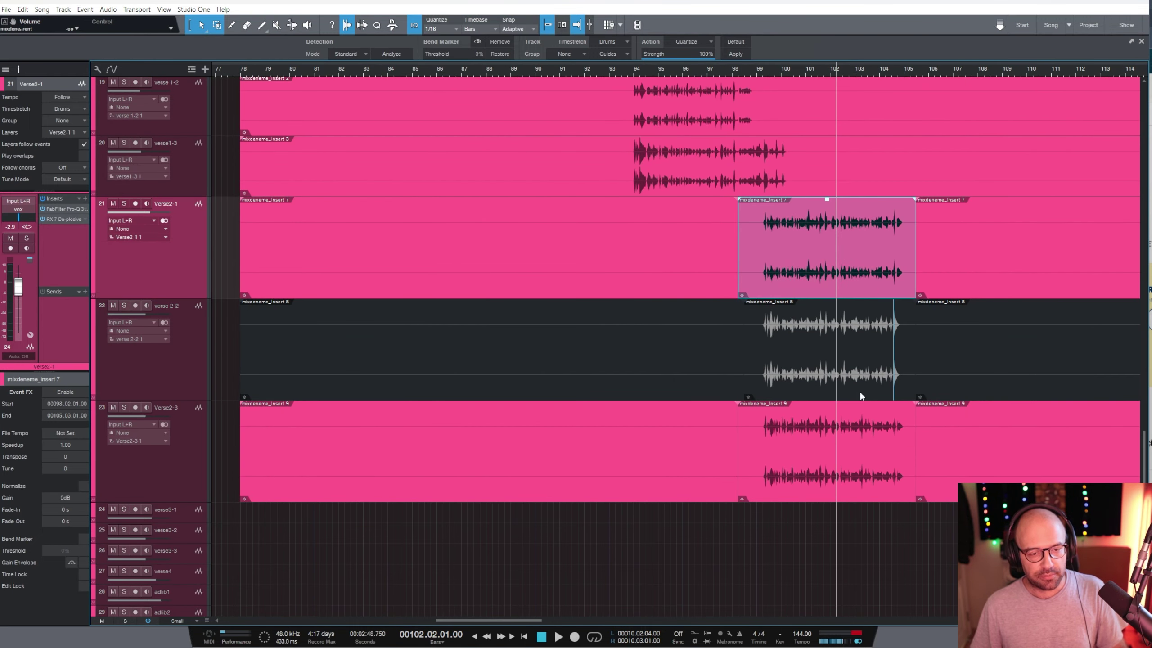
pyautogui.keyDown('shift'); pyautogui.click(833, 381); pyautogui.keyUp('shift')
pyautogui.keyDown('shift'); pyautogui.click(809, 481); pyautogui.keyUp('shift')
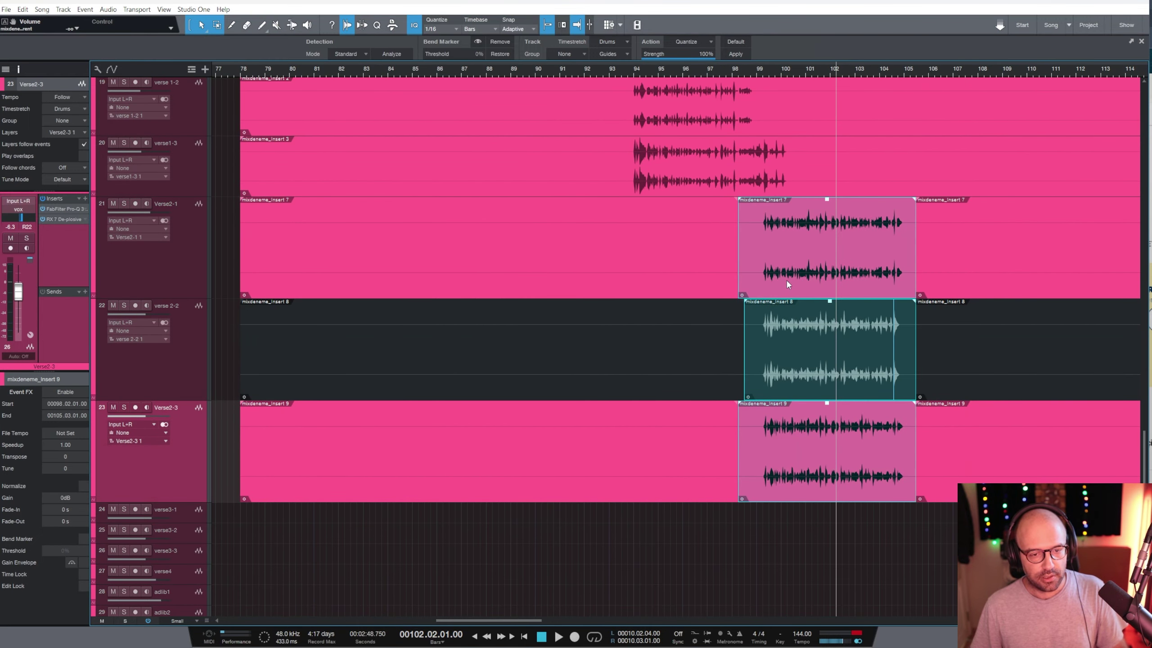
pyautogui.rightClick(787, 285)
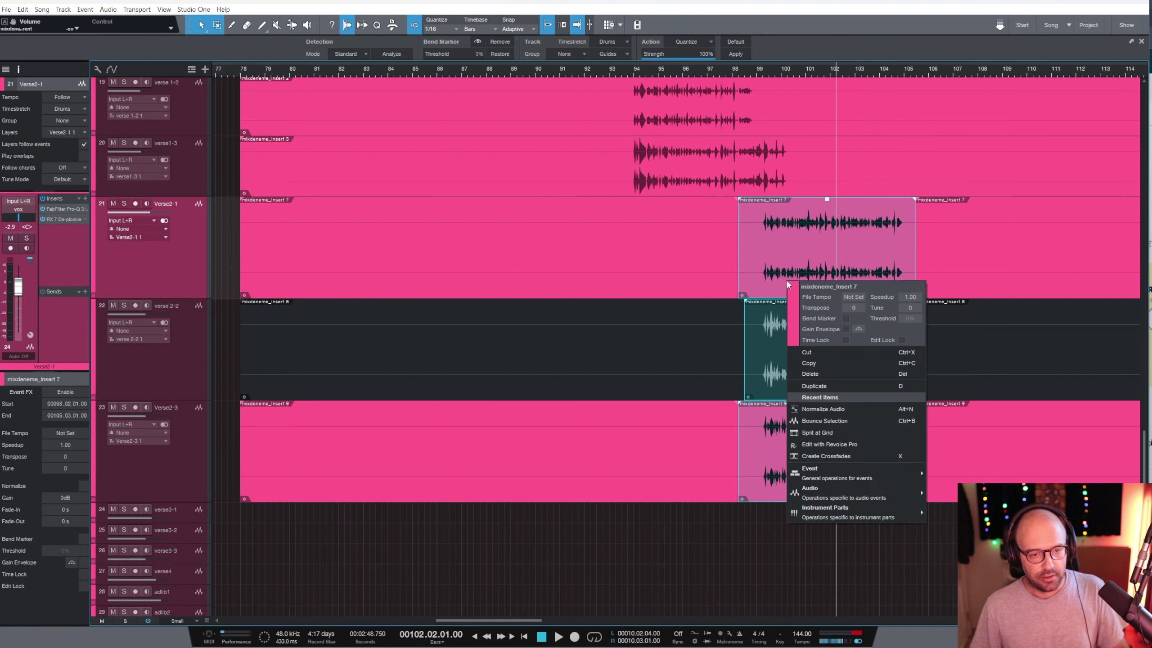
pyautogui.click(829, 444)
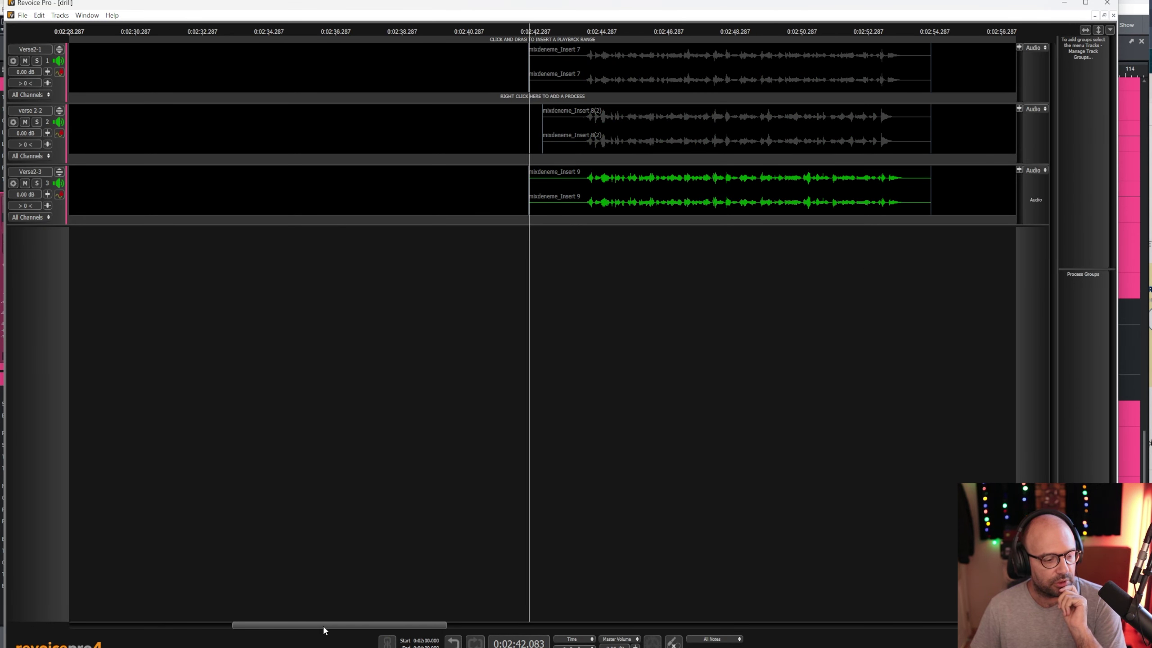
# Open the settings for a new APT process below the Verse2-1 track in Revoice Pro.
pyautogui.moveTo(322, 625); pyautogui.dragTo(365, 602)
pyautogui.click(494, 82)
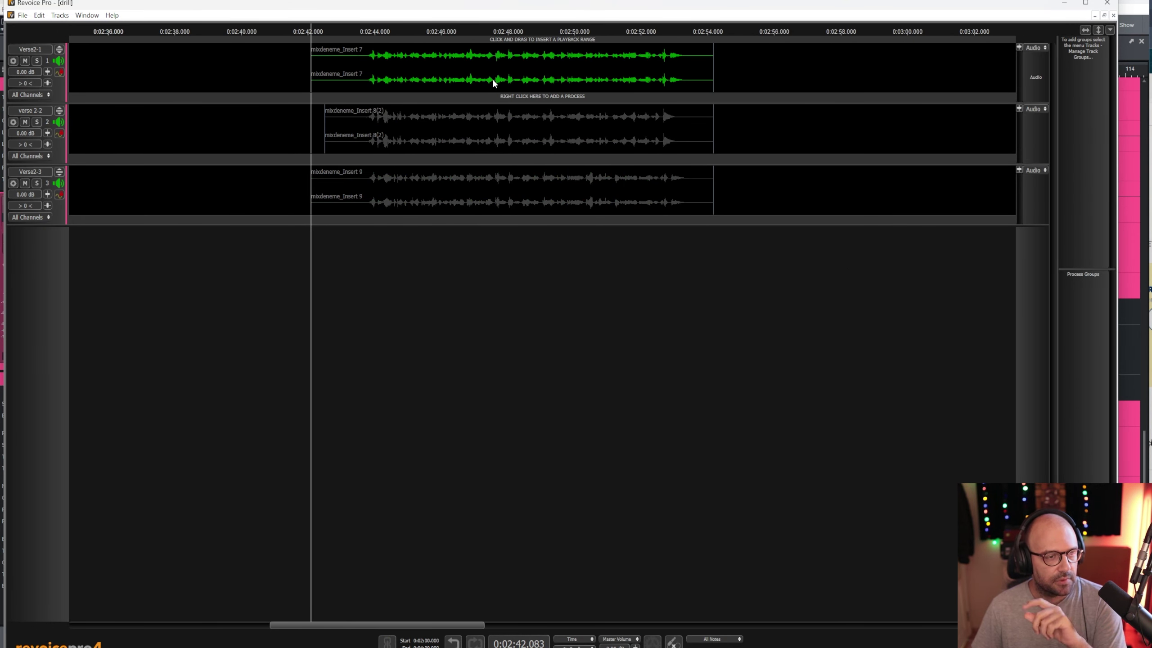
pyautogui.rightClick(494, 81)
pyautogui.click(642, 99)
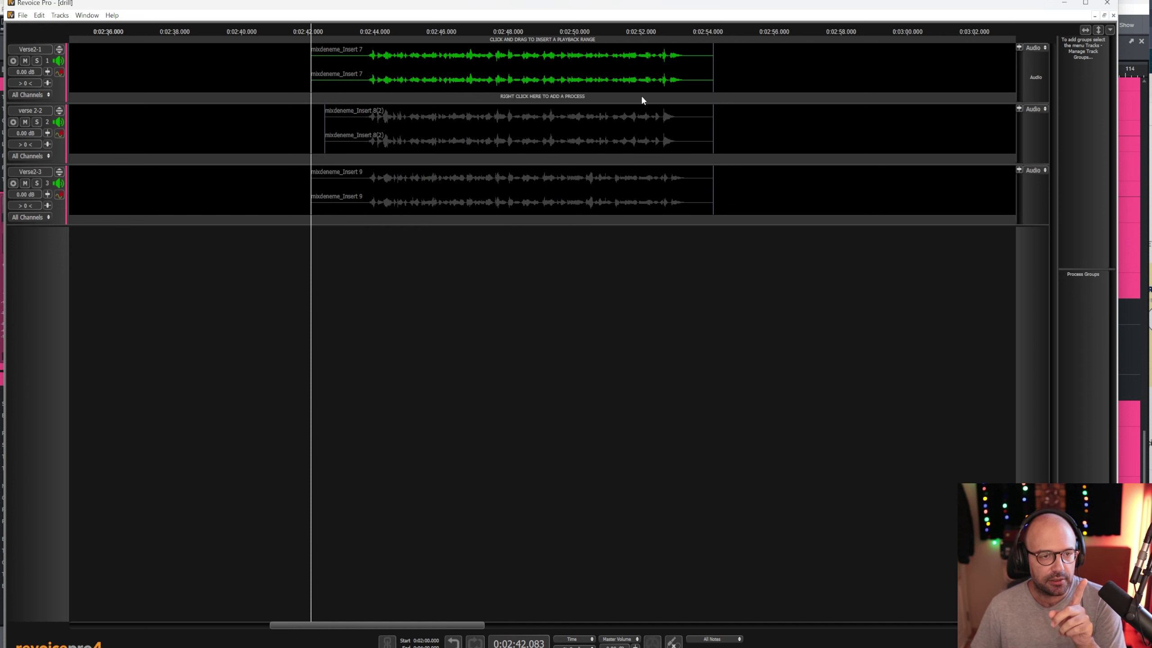
pyautogui.rightClick(642, 100)
pyautogui.click(592, 105)
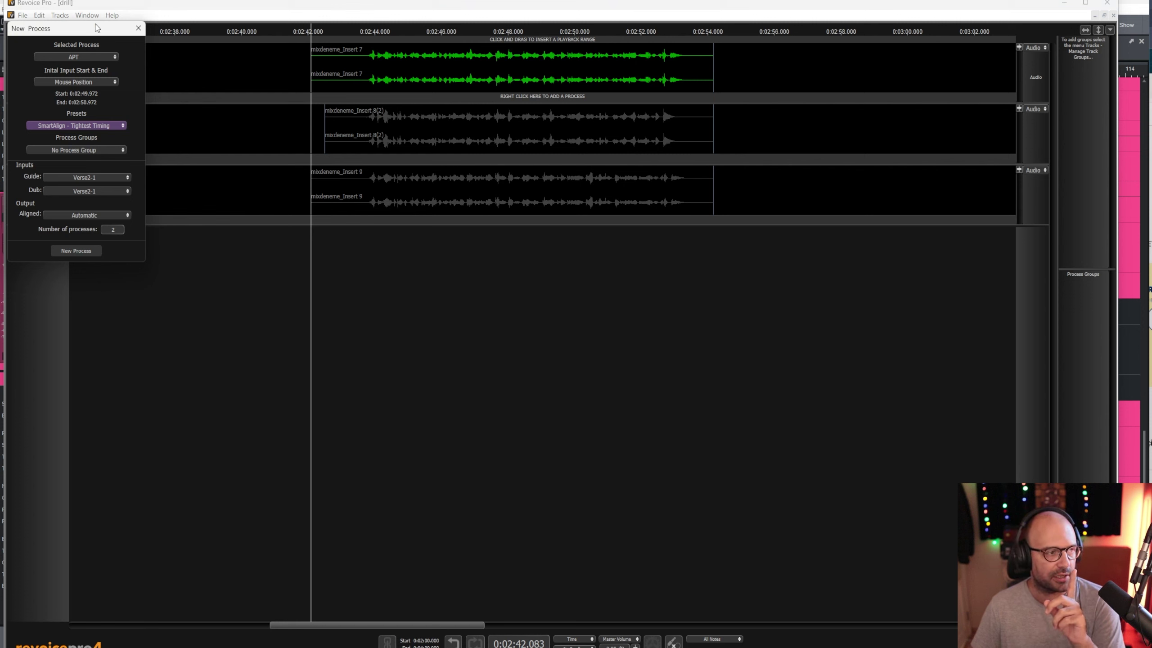
# Set the new process's dub input to the verse 2-2 track.
pyautogui.moveTo(96, 28); pyautogui.dragTo(174, 57)
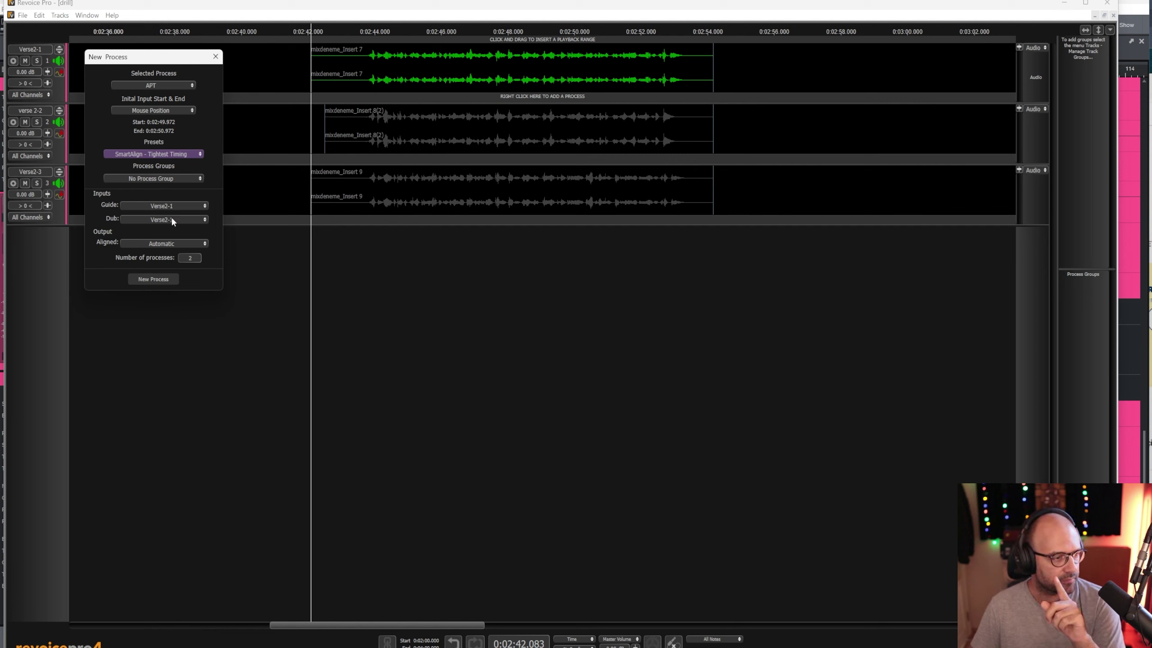
pyautogui.click(156, 218)
pyautogui.click(163, 233)
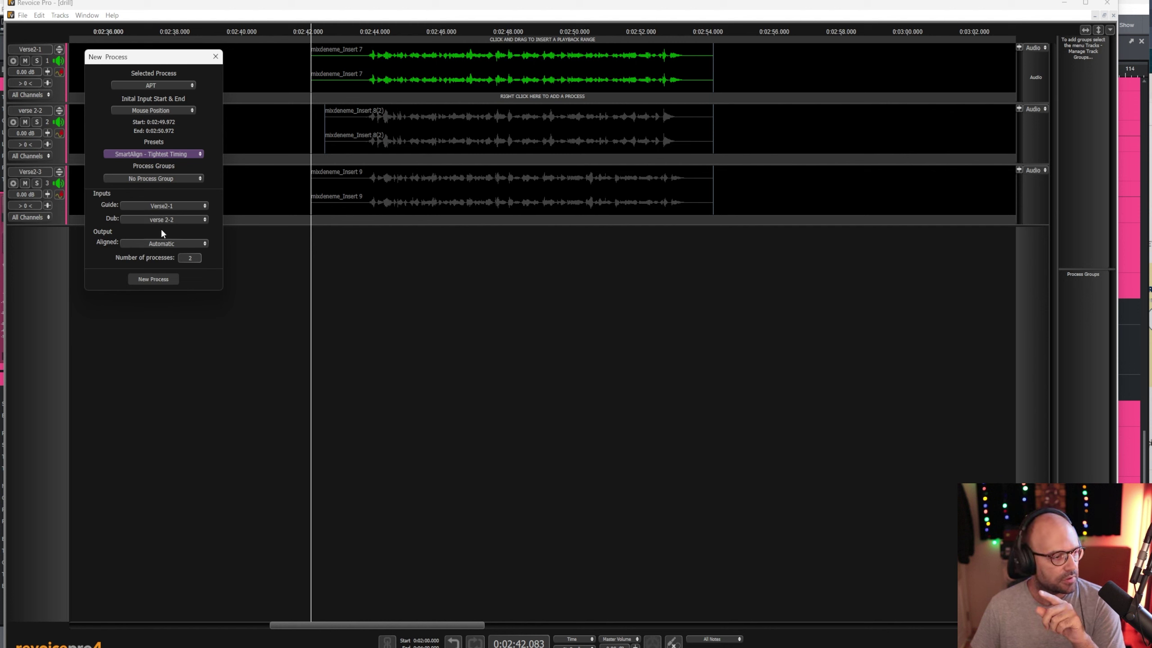
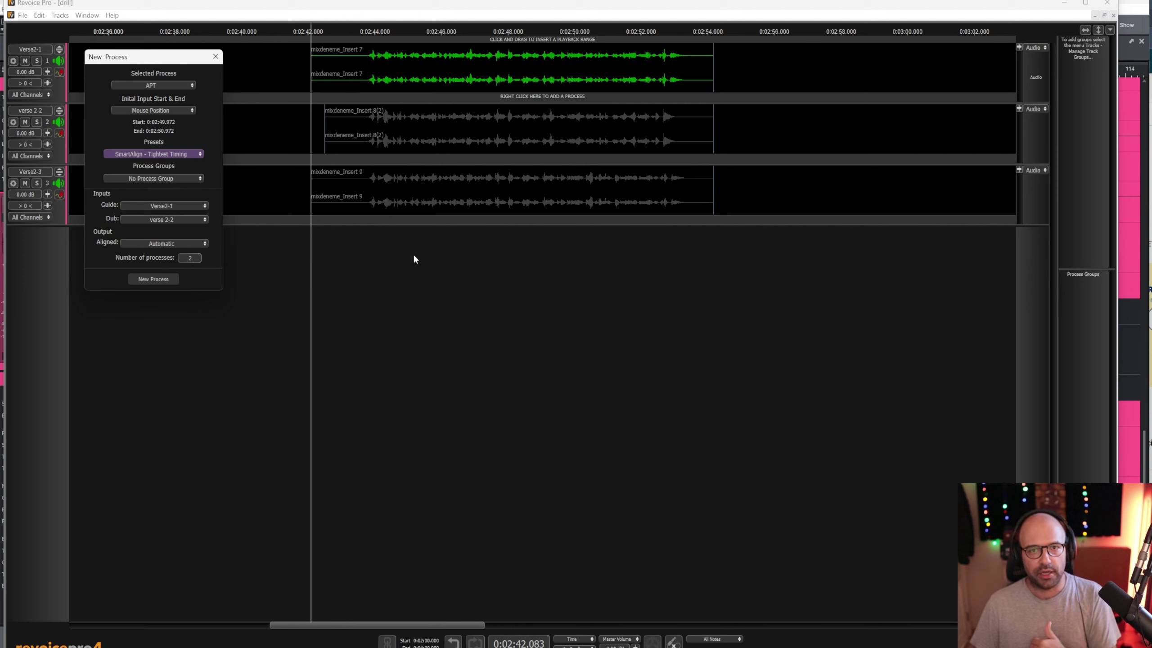
pyautogui.click(161, 281)
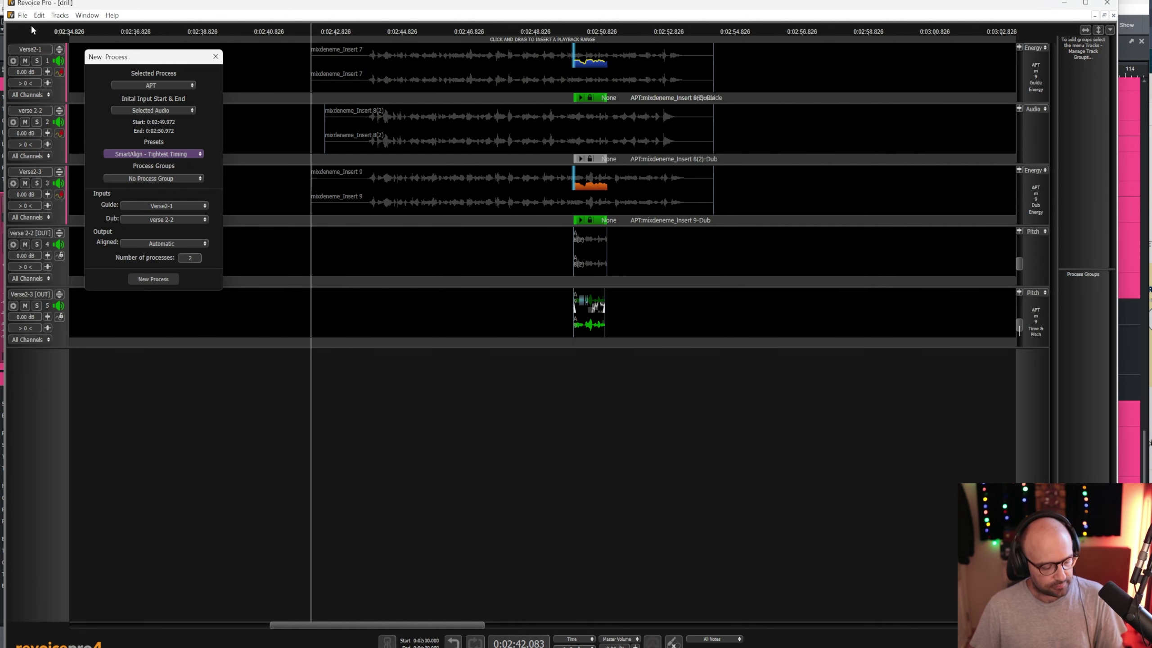
pyautogui.click(39, 15)
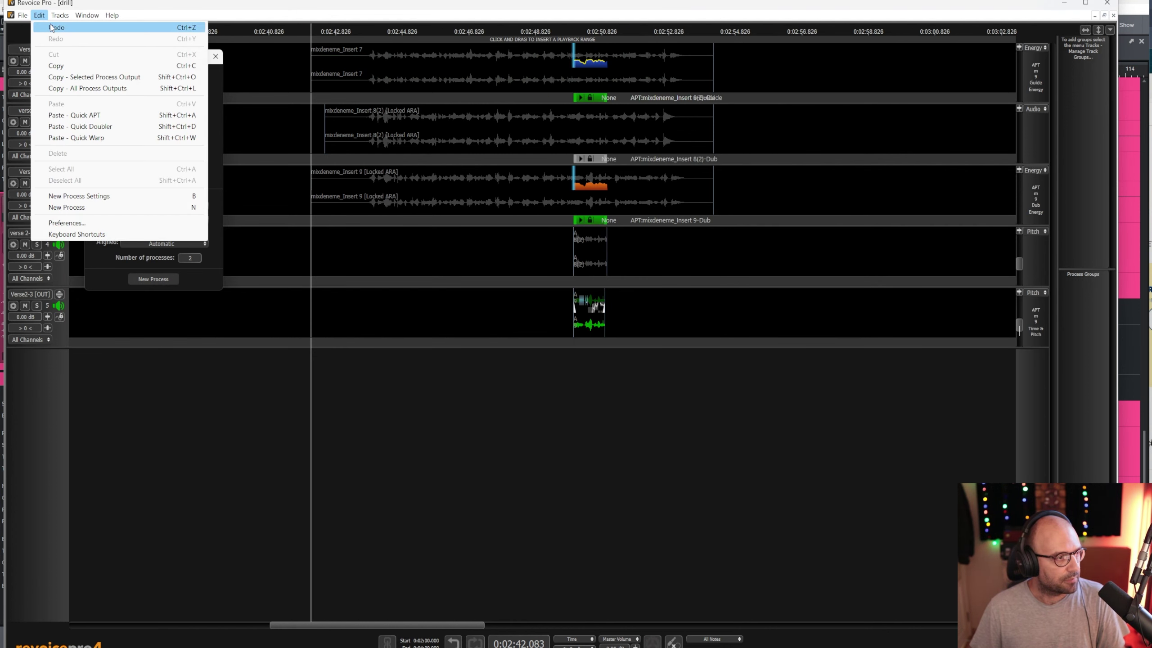
pyautogui.click(50, 26)
# Select the Verse2-1 audio and create two APT processes that align the verse 2 dub tracks to that guide.
pyautogui.click(537, 79)
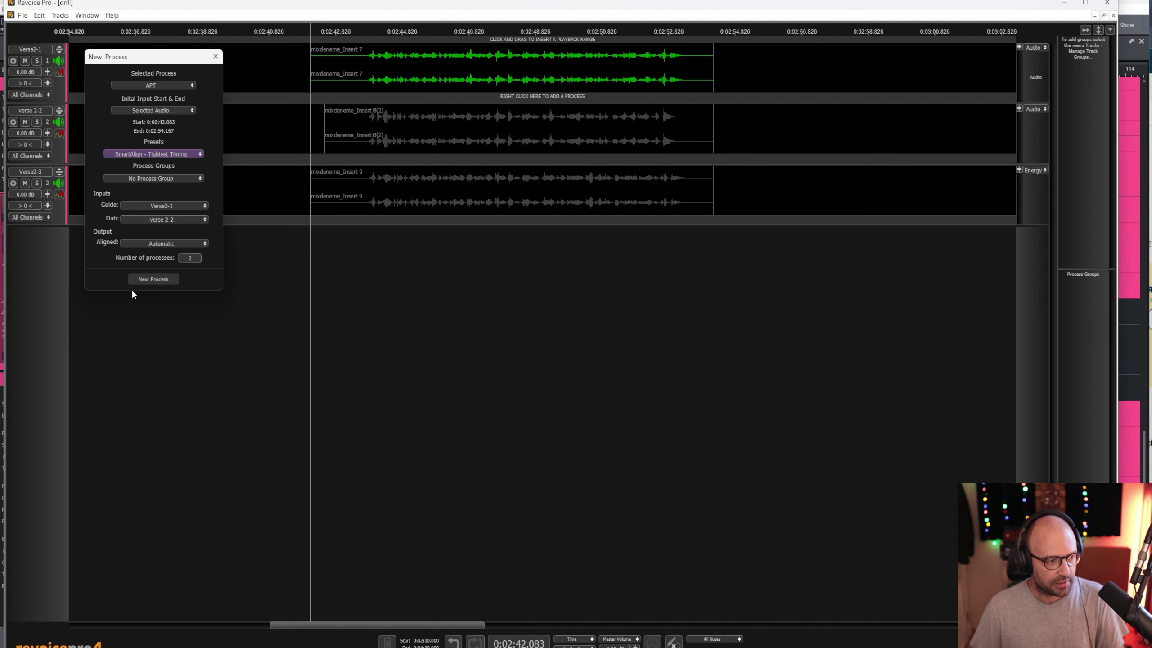
pyautogui.click(154, 279)
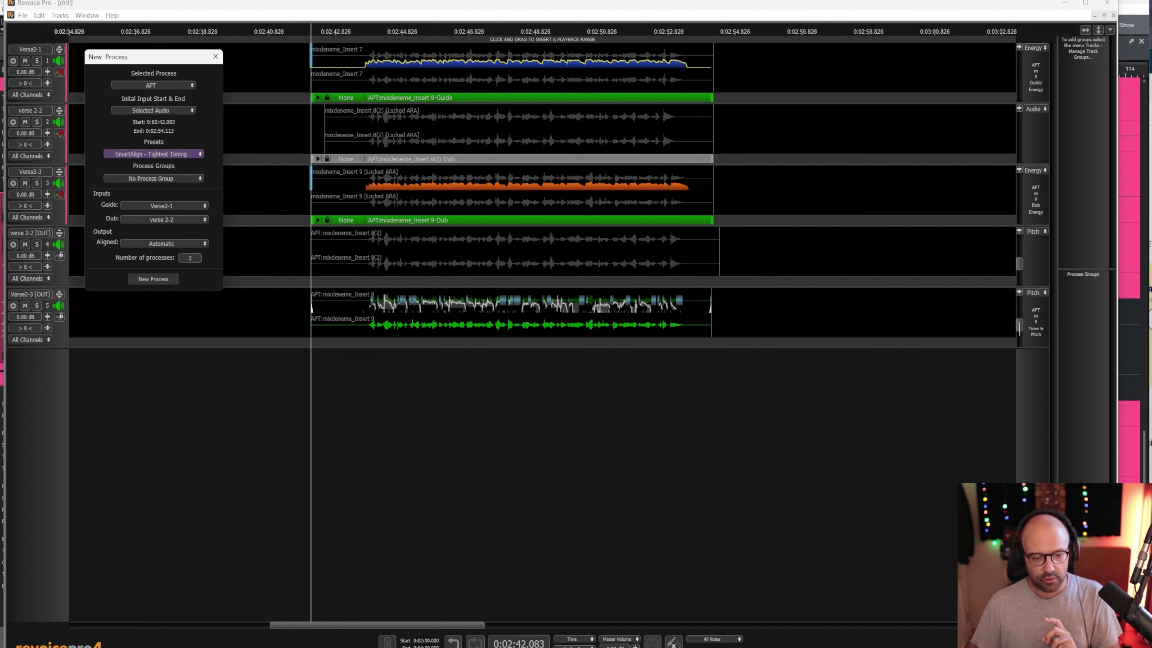
# Switch to Studio One, start playback within the verse 2 clips, and solo the Verse2-1, verse 2-2 and Verse2-3 tracks.
pyautogui.hotkey('alt', 'Tab')
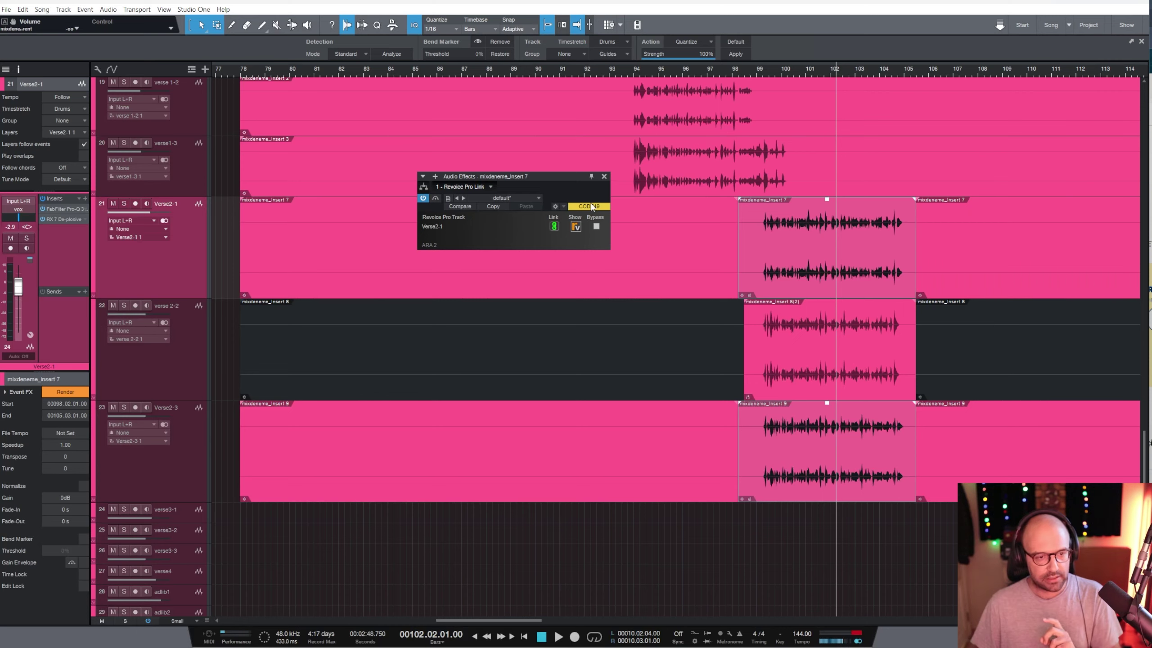
pyautogui.click(761, 75)
pyautogui.press('space')
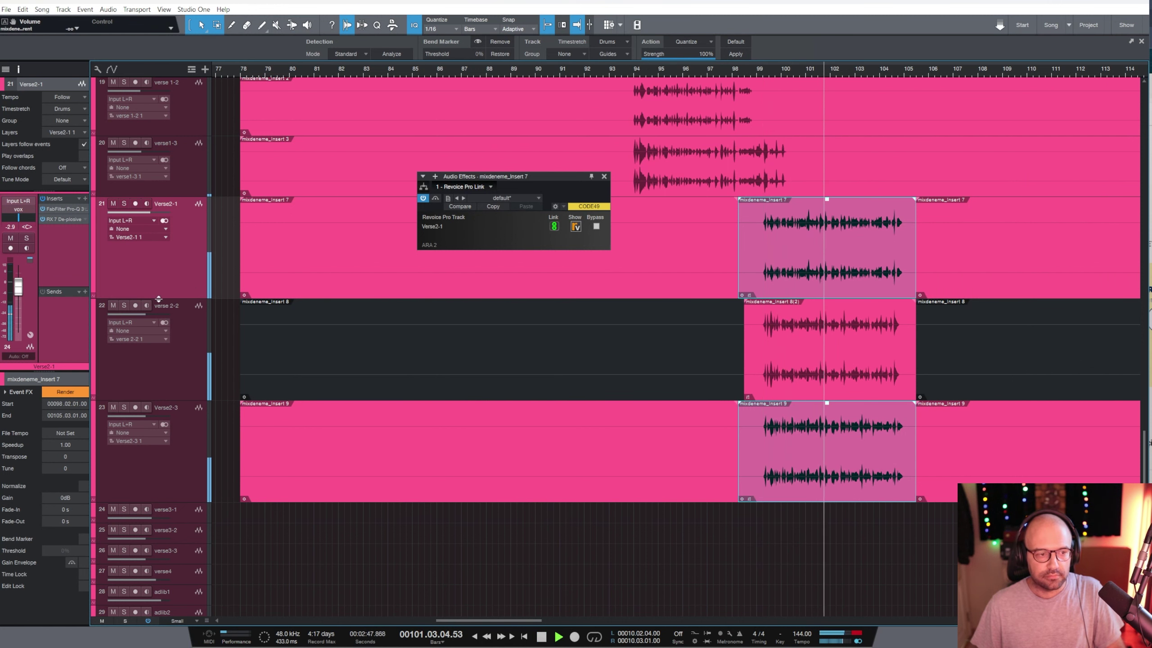
pyautogui.hotkey('shift', 'Down')
pyautogui.hotkey('shift', 'Down')
pyautogui.press('s')
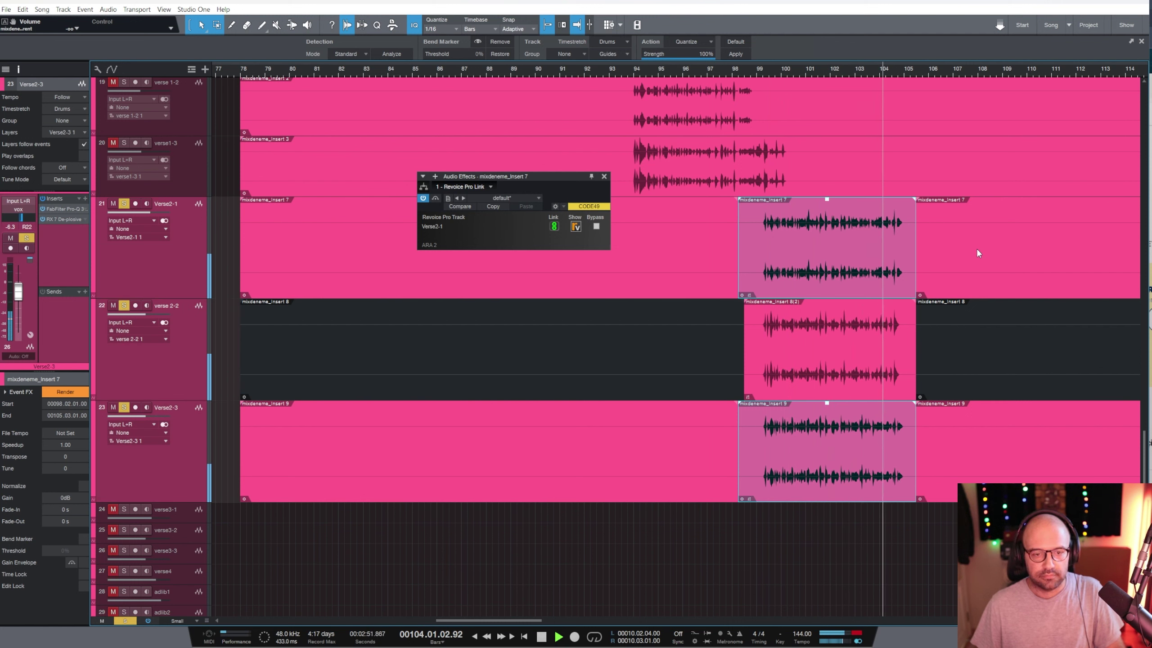
# Replay the soloed verse 2 layers to check how tightly their timing aligns.
pyautogui.press('space')
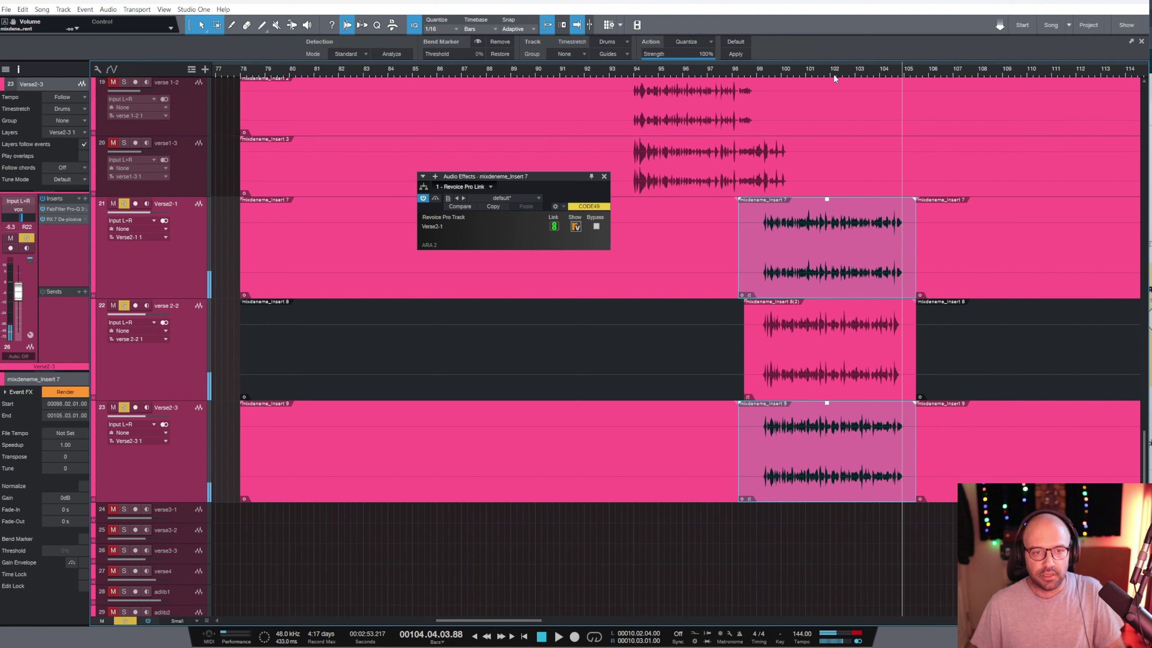
pyautogui.press('space')
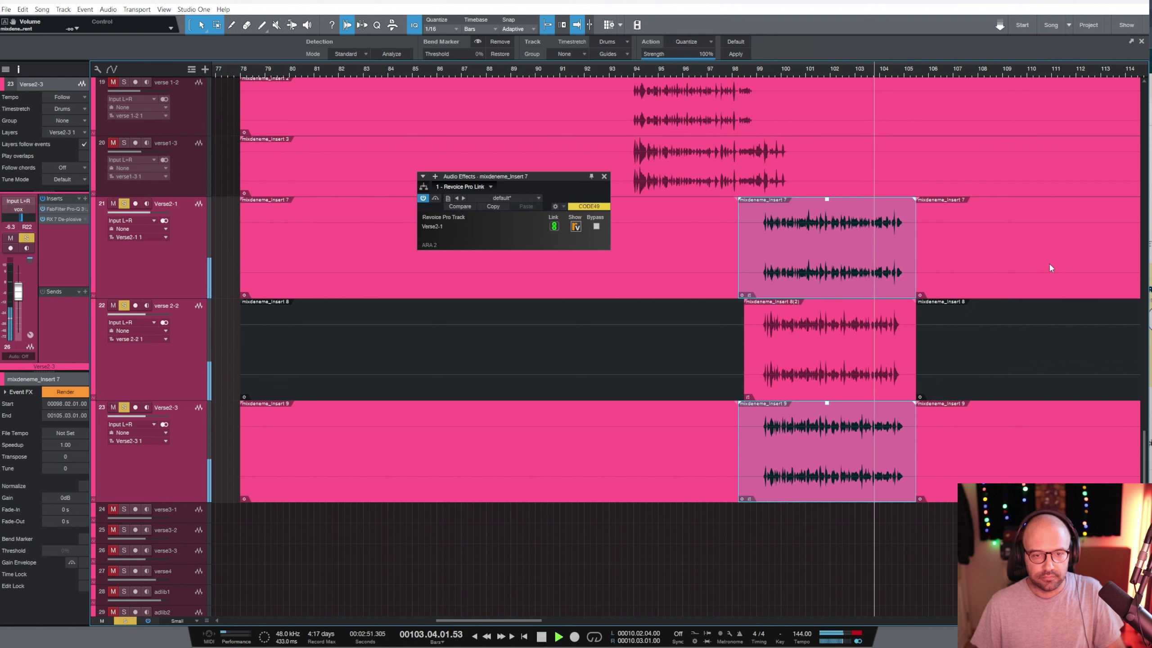
pyautogui.press('space')
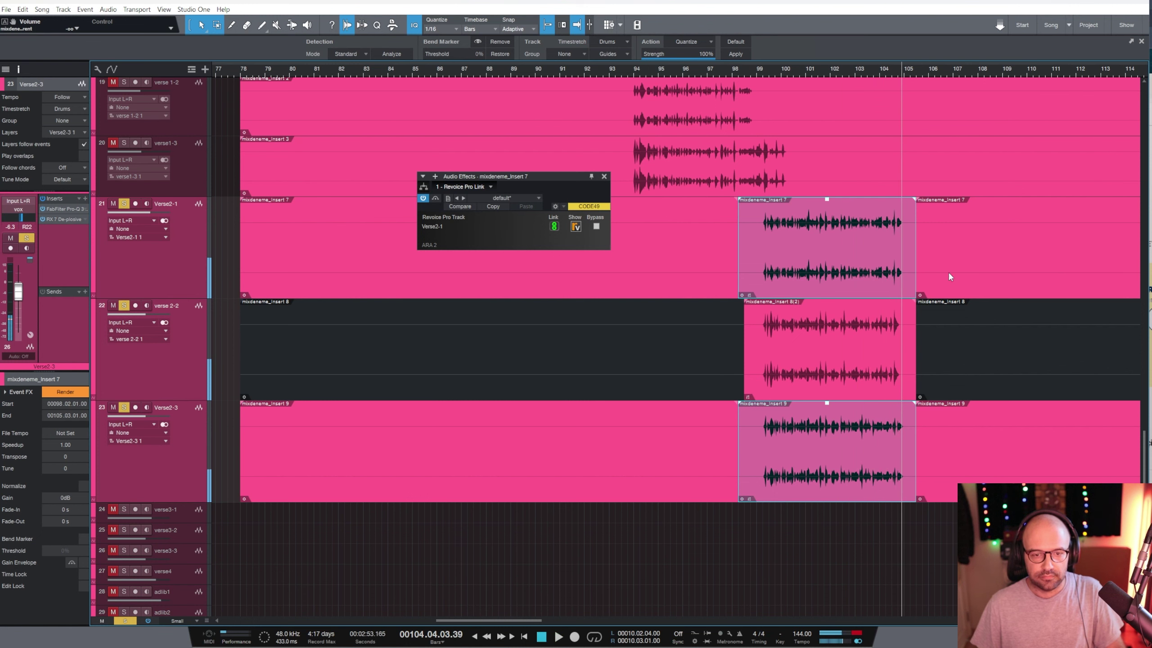
pyautogui.press('z')
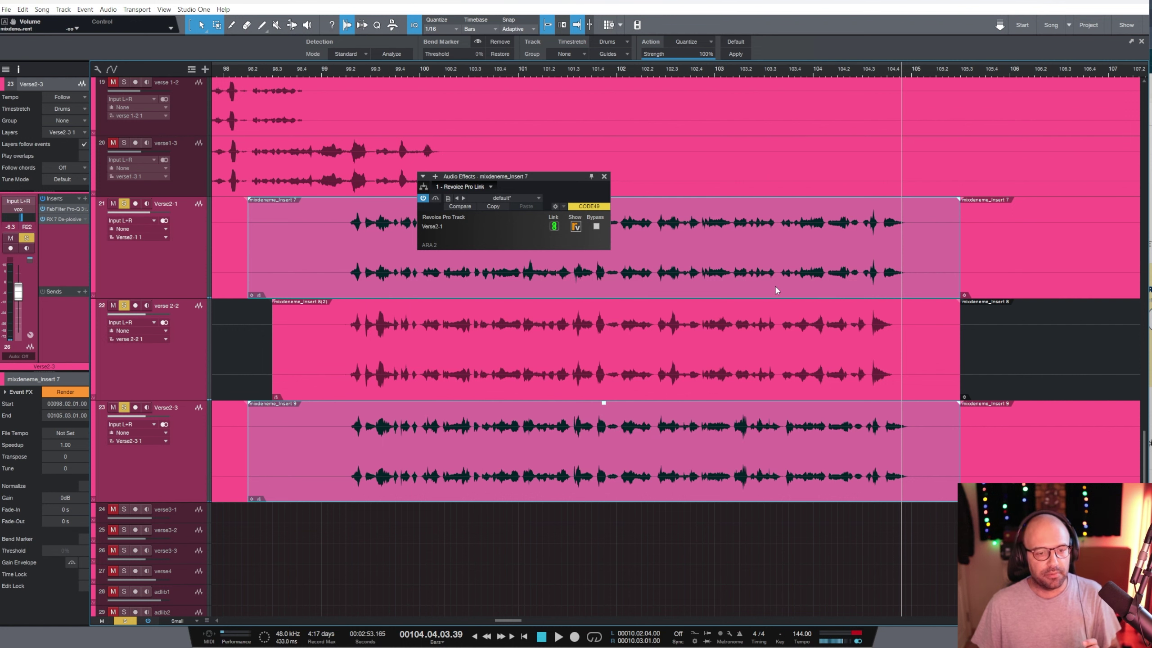
# Remove the Revoice Pro Link event effect from the split clip on the verse 2-2 track.
pyautogui.click(292, 360)
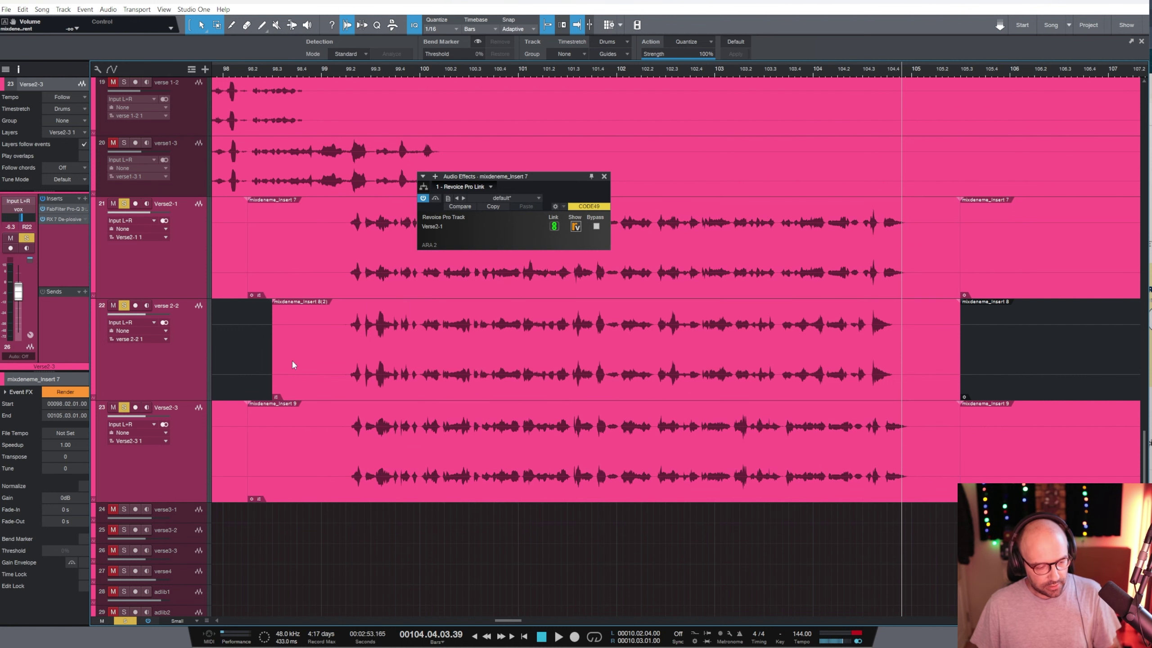
pyautogui.click(142, 361)
pyautogui.click(169, 473)
pyautogui.click(5, 391)
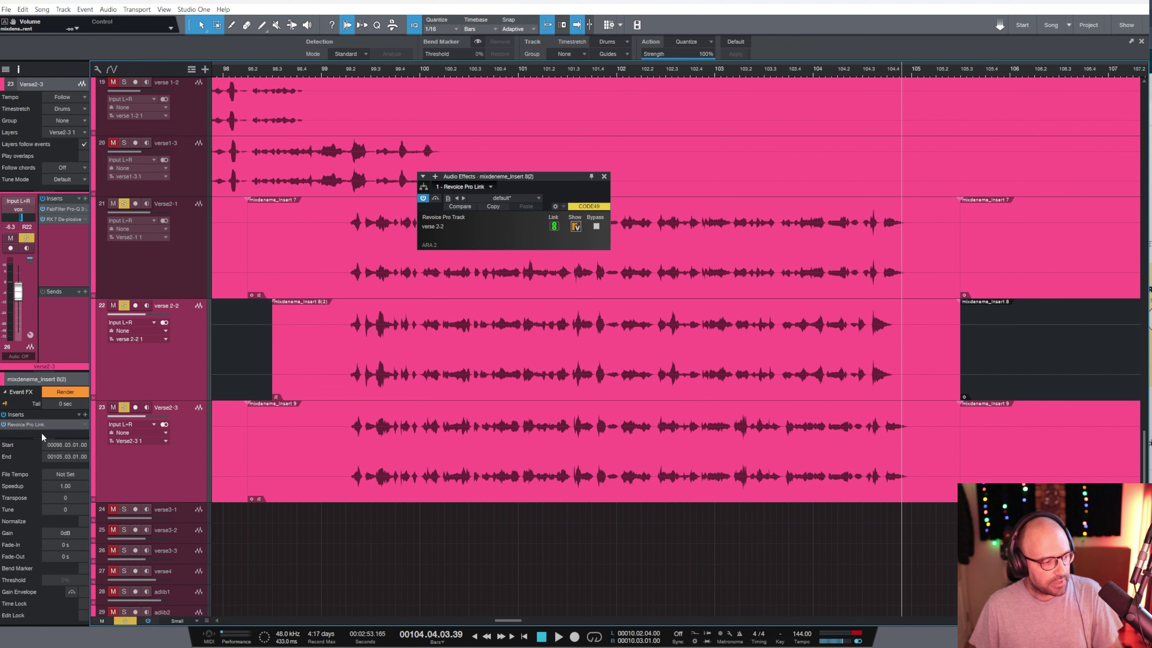
pyautogui.rightClick(26, 425)
pyautogui.click(41, 518)
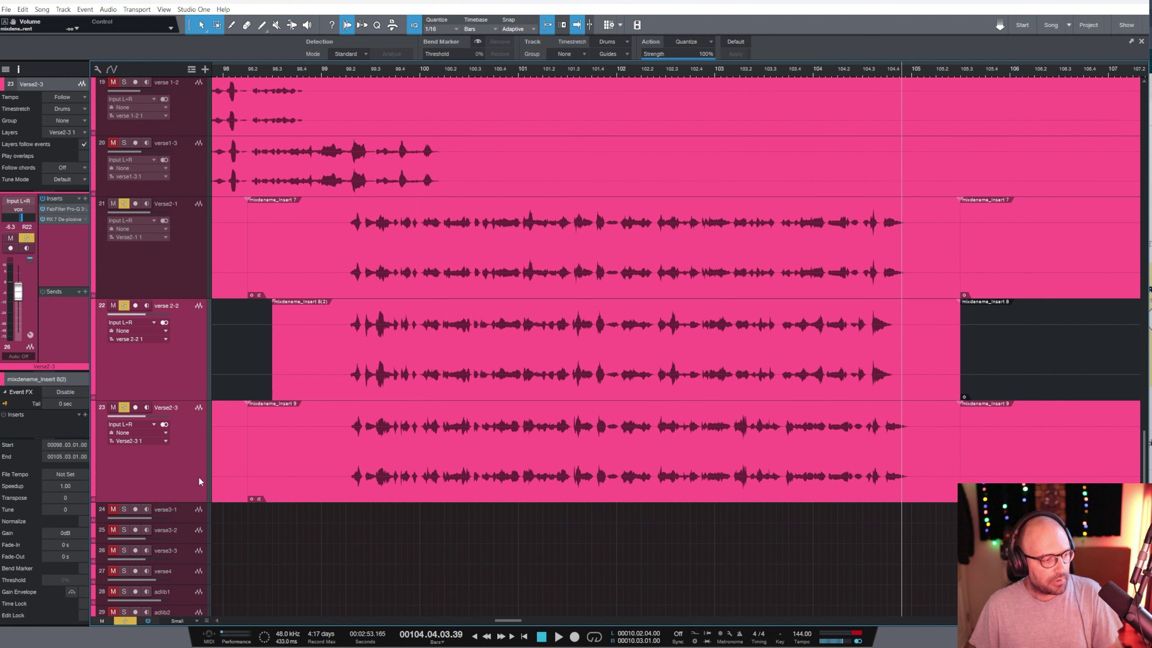
# Remove the Revoice Pro Link event effect from the split clips on the Verse2-3 and Verse2-1 tracks.
pyautogui.click(198, 476)
pyautogui.rightClick(33, 427)
pyautogui.click(42, 517)
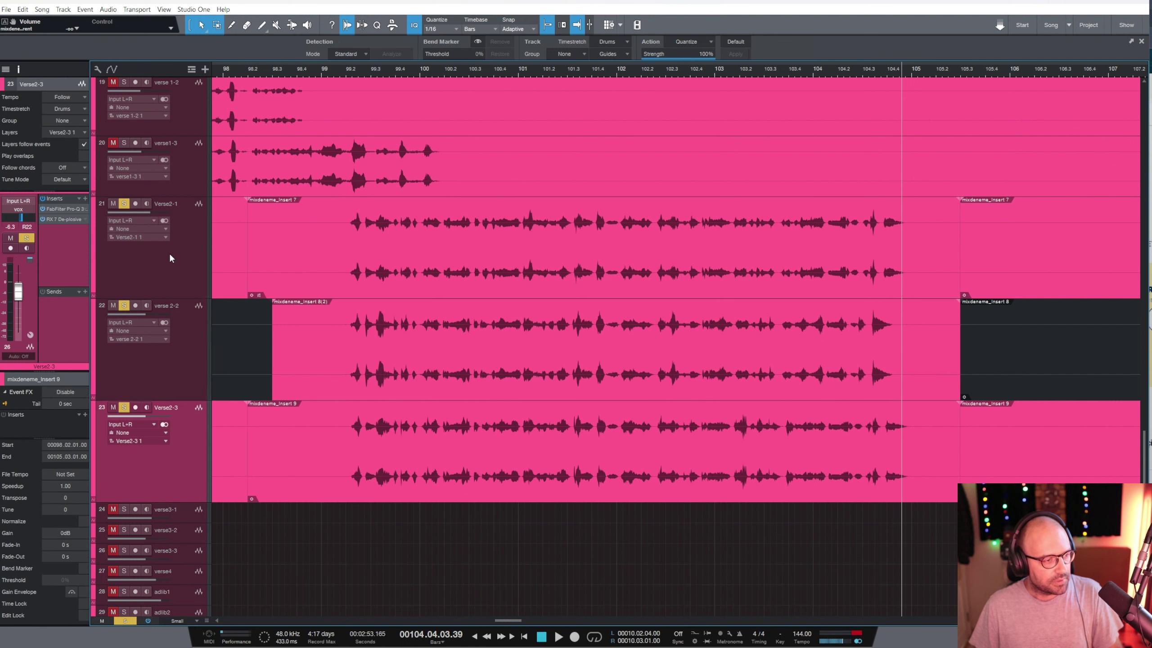
pyautogui.click(165, 268)
pyautogui.rightClick(34, 426)
pyautogui.click(42, 517)
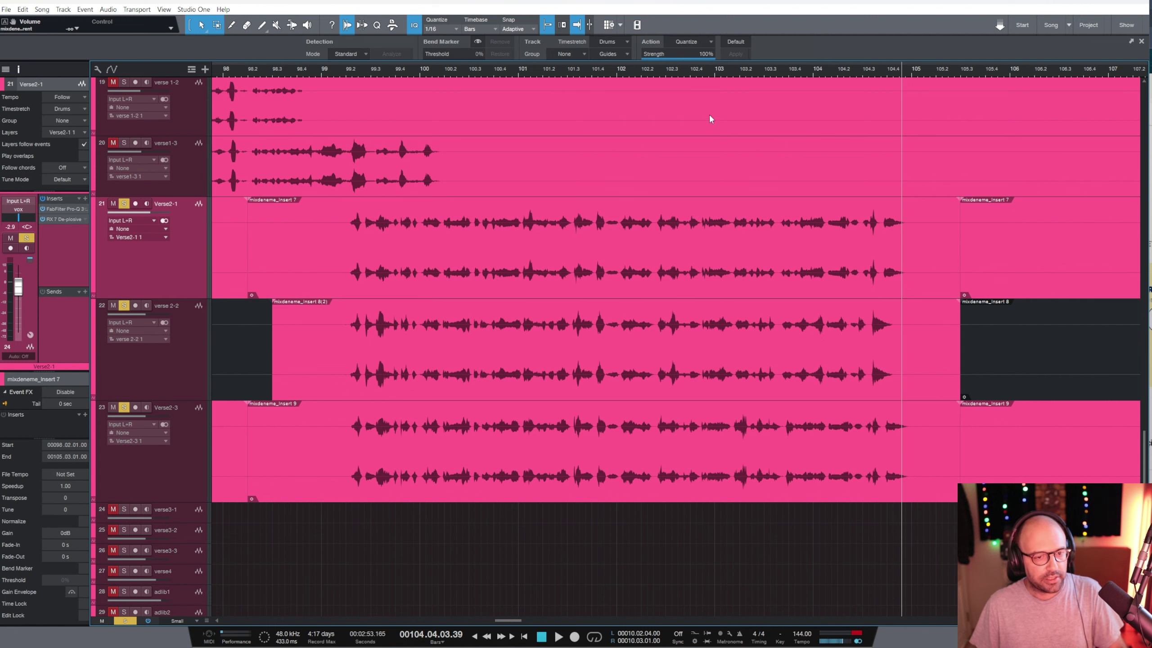
# Select the Verse2-1, verse 2-2 and Verse2-3 tracks and make them taller to compare their waveforms.
pyautogui.click(667, 68)
pyautogui.press('e')
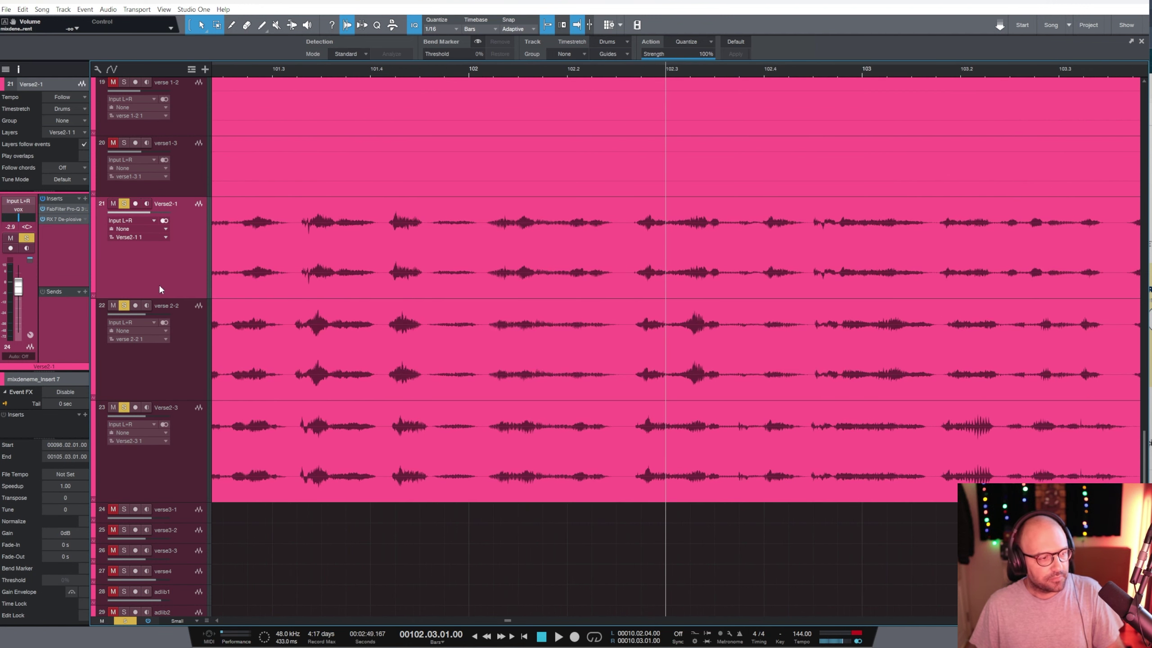
pyautogui.click(170, 488)
pyautogui.press('z')
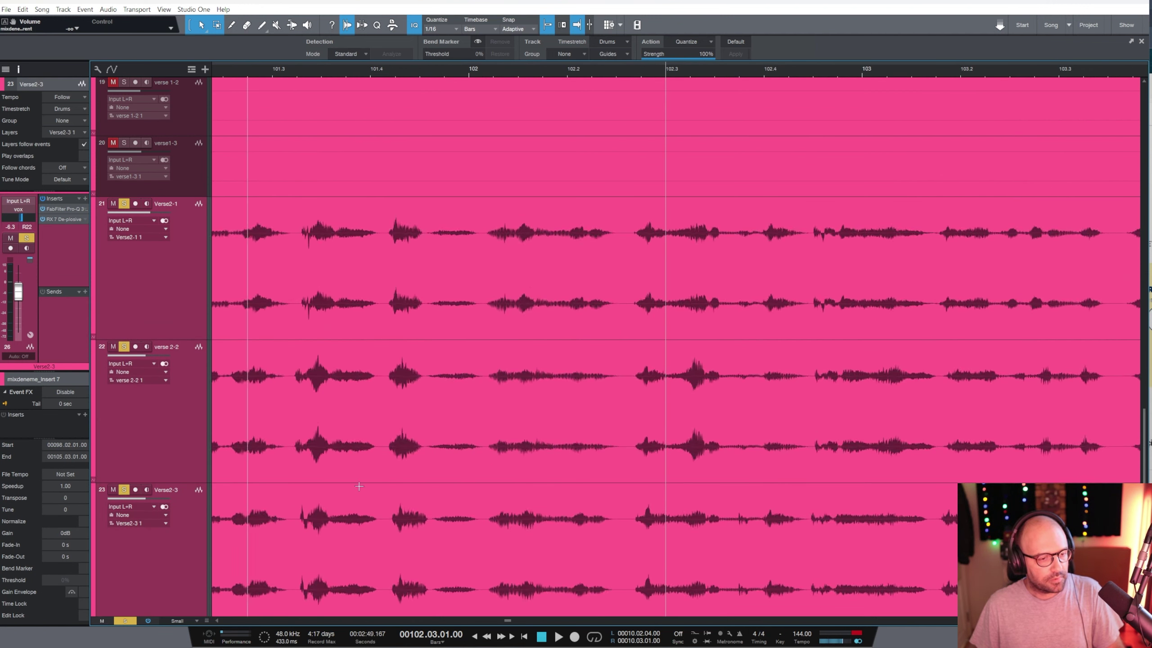
pyautogui.press('e')
# Select the split clips on all three verse 2 tracks and show their bend markers.
pyautogui.click(766, 304)
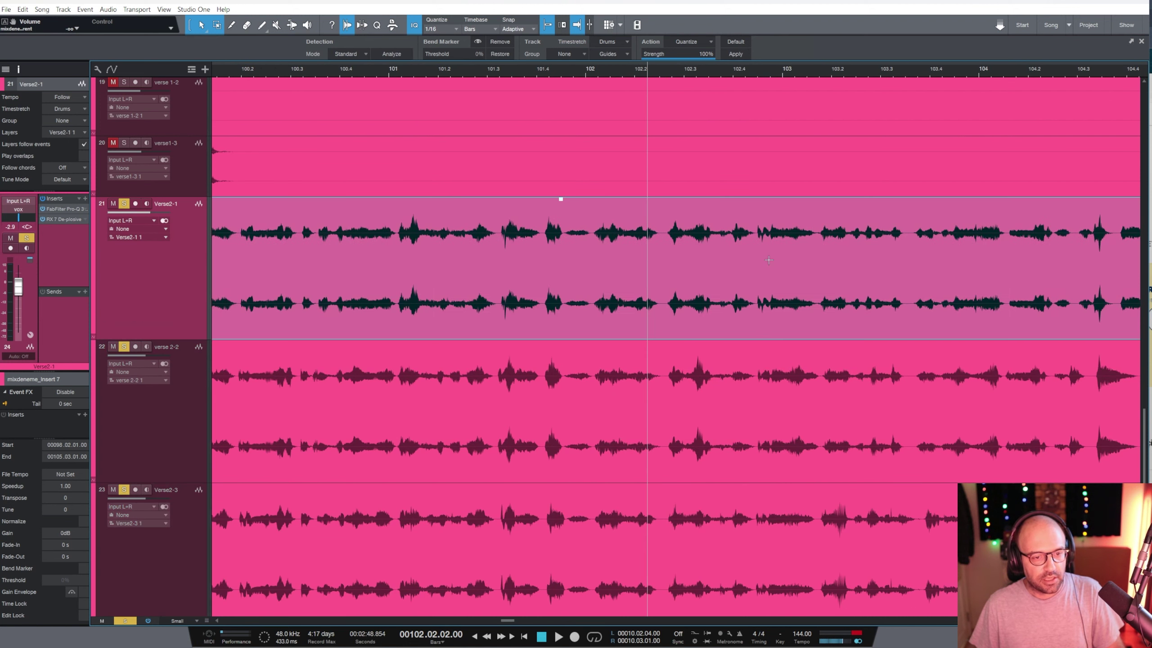
pyautogui.scroll(-3, 766, 304)
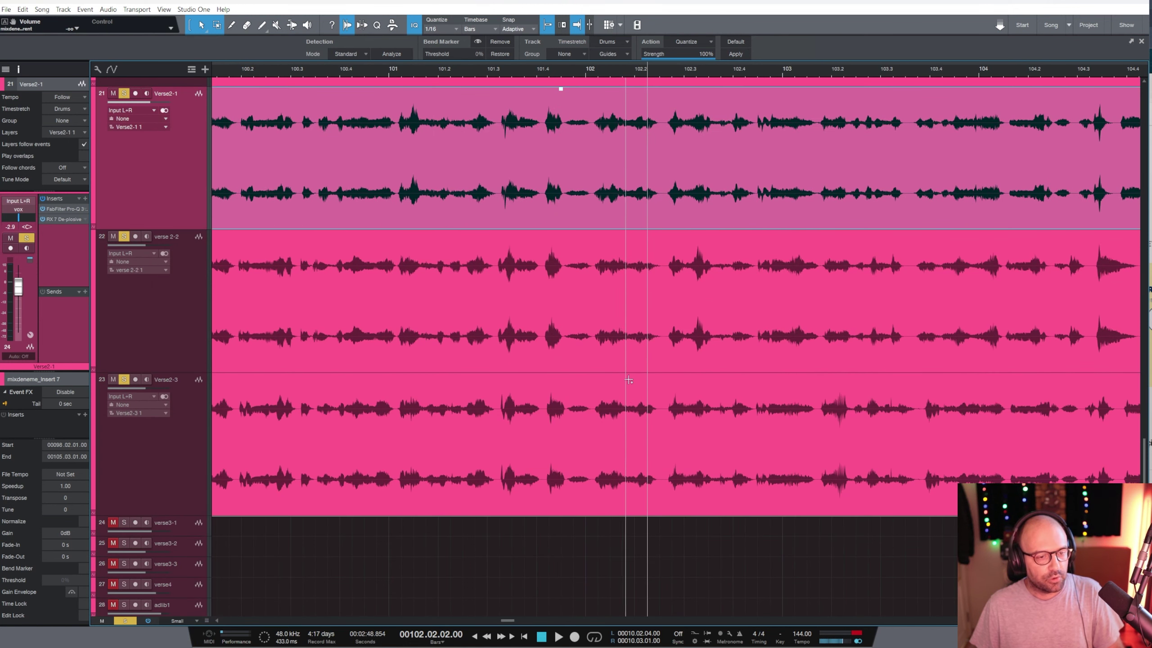
pyautogui.keyDown('shift'); pyautogui.click(682, 463); pyautogui.keyUp('shift')
pyautogui.keyDown('shift'); pyautogui.click(674, 355); pyautogui.keyUp('shift')
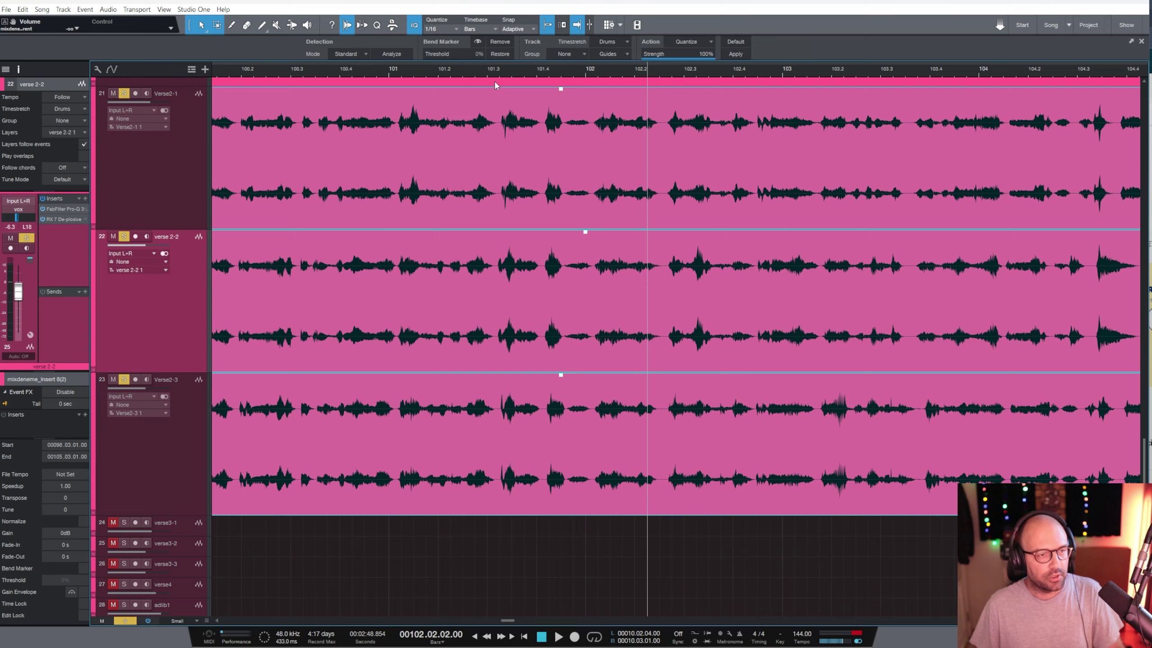
pyautogui.click(478, 41)
pyautogui.press('e')
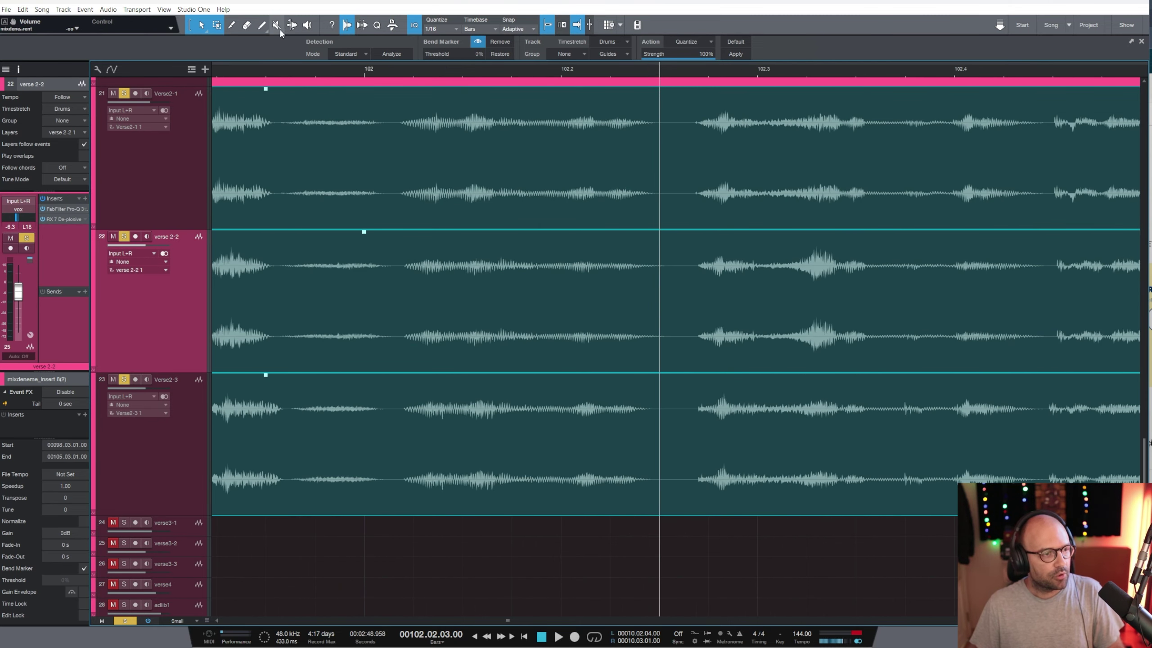
# With the Bend tool, add a bend marker on each verse 2 layer at the syllable just before 102.3.
pyautogui.click(291, 25)
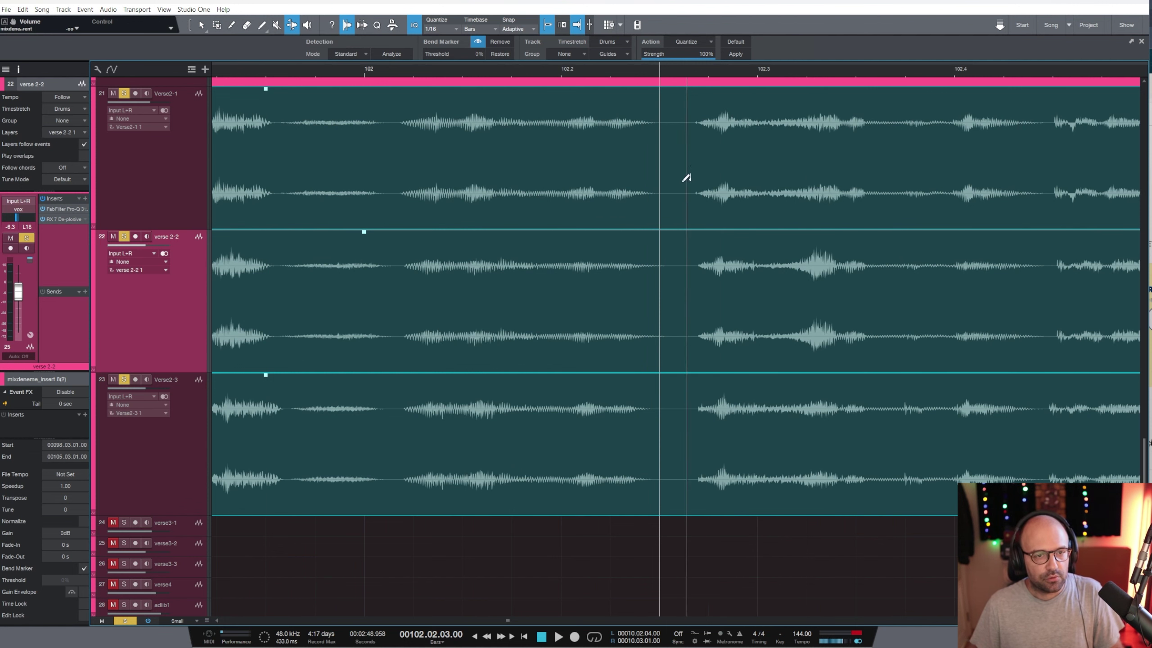
pyautogui.click(722, 147)
pyautogui.click(718, 350)
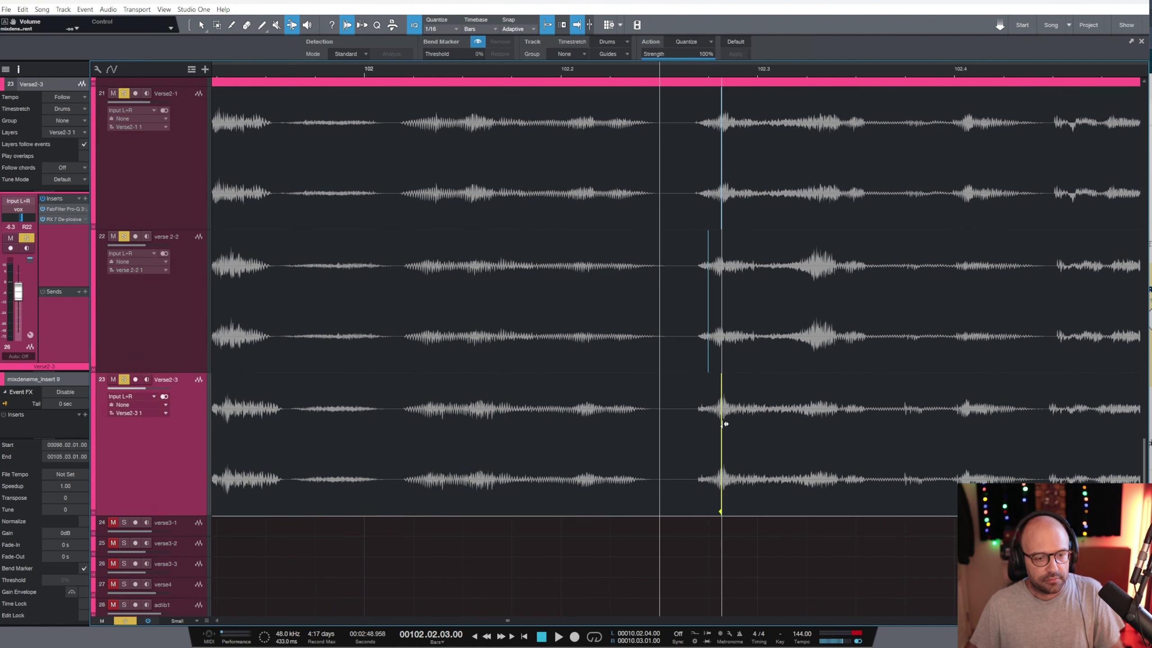
pyautogui.scroll(-5, 694, 72)
pyautogui.scroll(5, 694, 72)
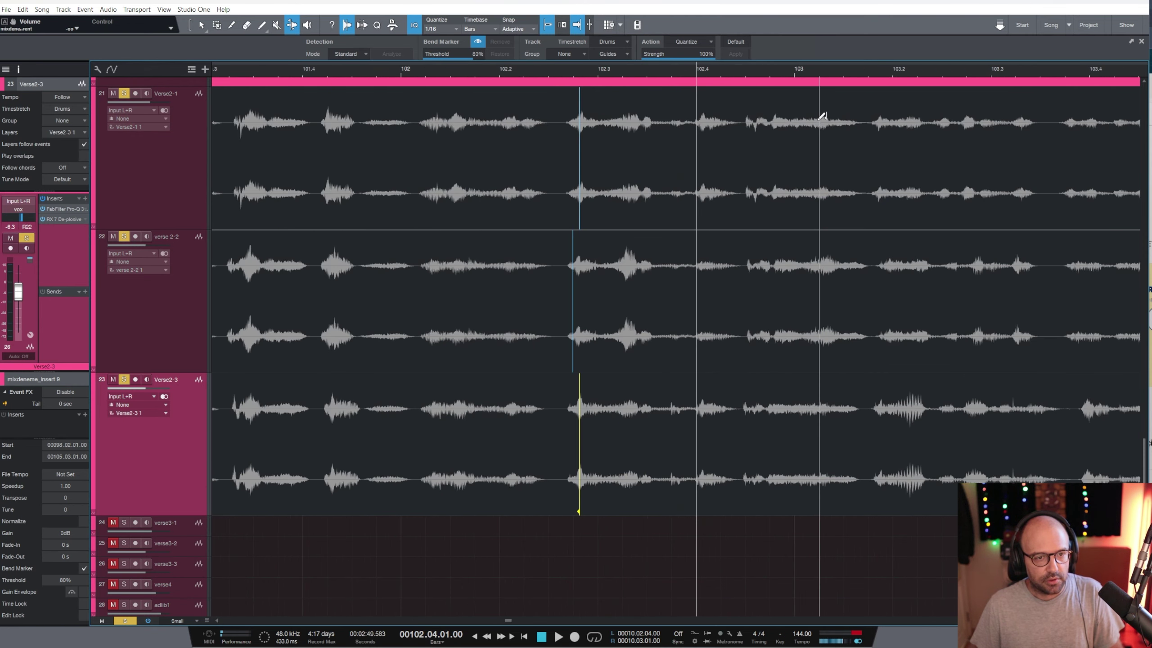
# Add bend markers on all three verse 2 layers at the syllables near 102.4, before 103 and before 103.2.
pyautogui.click(710, 190)
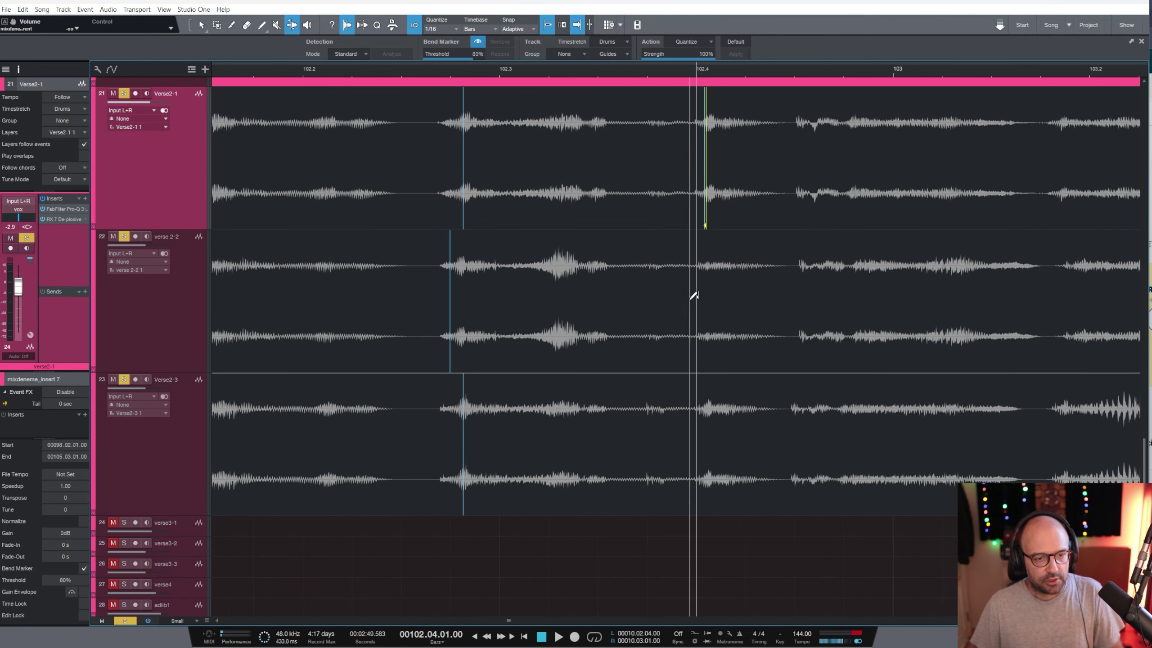
pyautogui.click(702, 290)
pyautogui.click(705, 415)
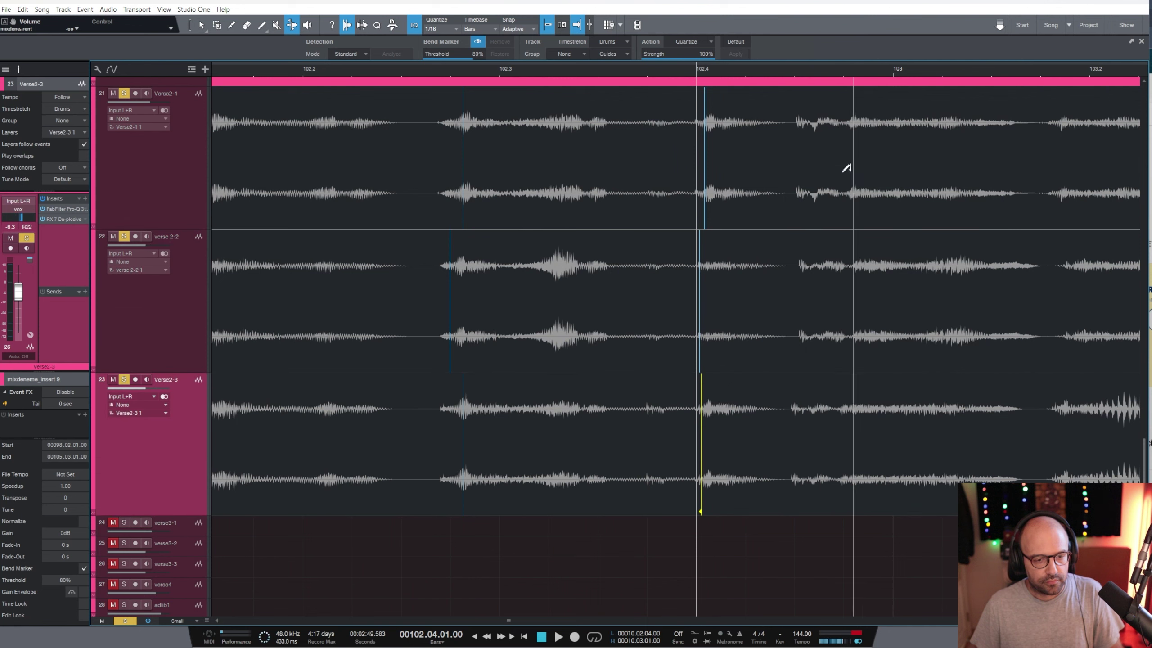
pyautogui.click(800, 193)
pyautogui.click(802, 276)
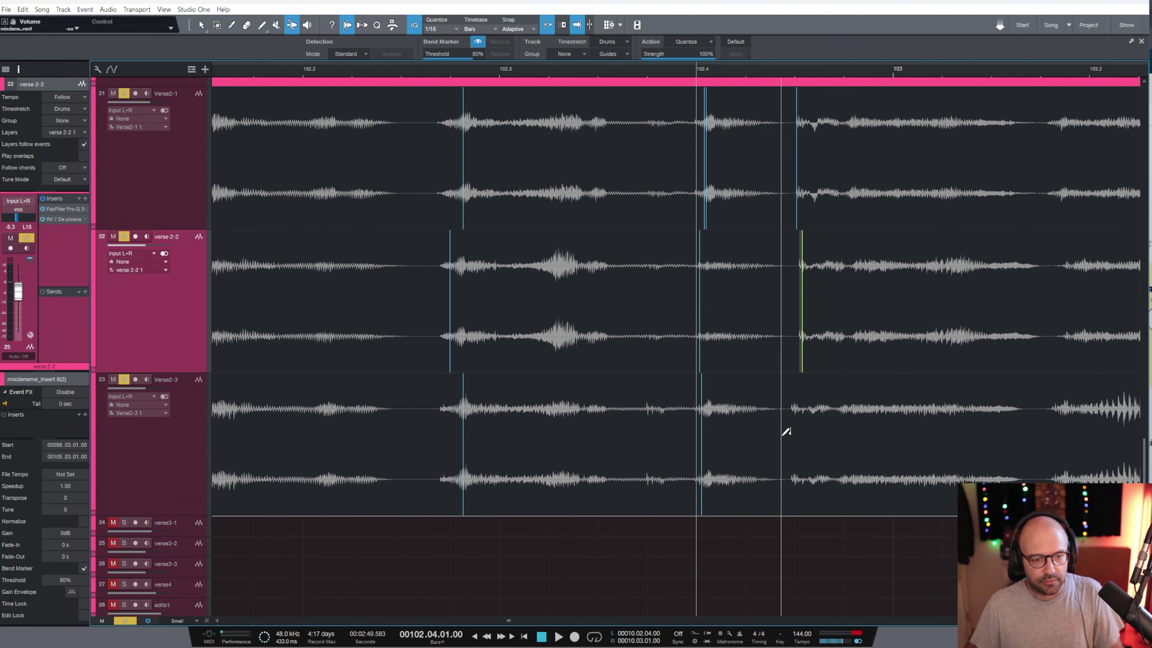
pyautogui.click(794, 433)
pyautogui.click(1060, 123)
pyautogui.click(1071, 263)
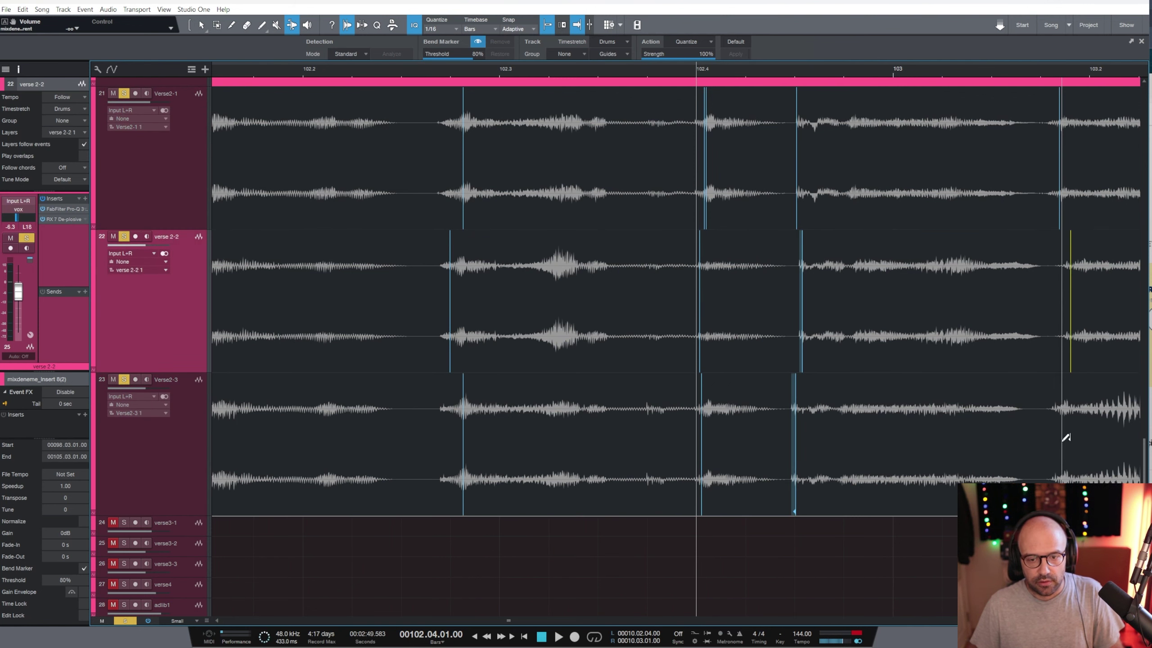
pyautogui.click(1064, 451)
# Move the last bend markers on verse 2-2 and Verse2-3, just before 103.2, slightly earlier towards the Verse2-1 marker.
pyautogui.press('w')
pyautogui.press('w')
pyautogui.press('w')
pyautogui.press('w')
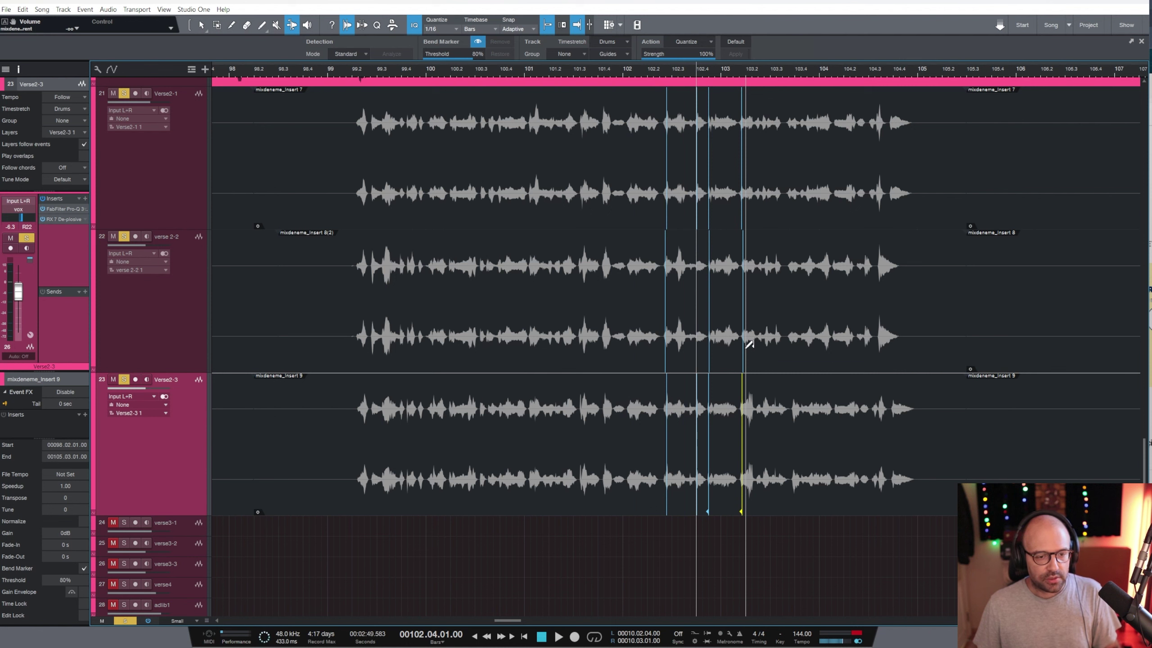
pyautogui.moveTo(746, 347); pyautogui.dragTo(740, 358)
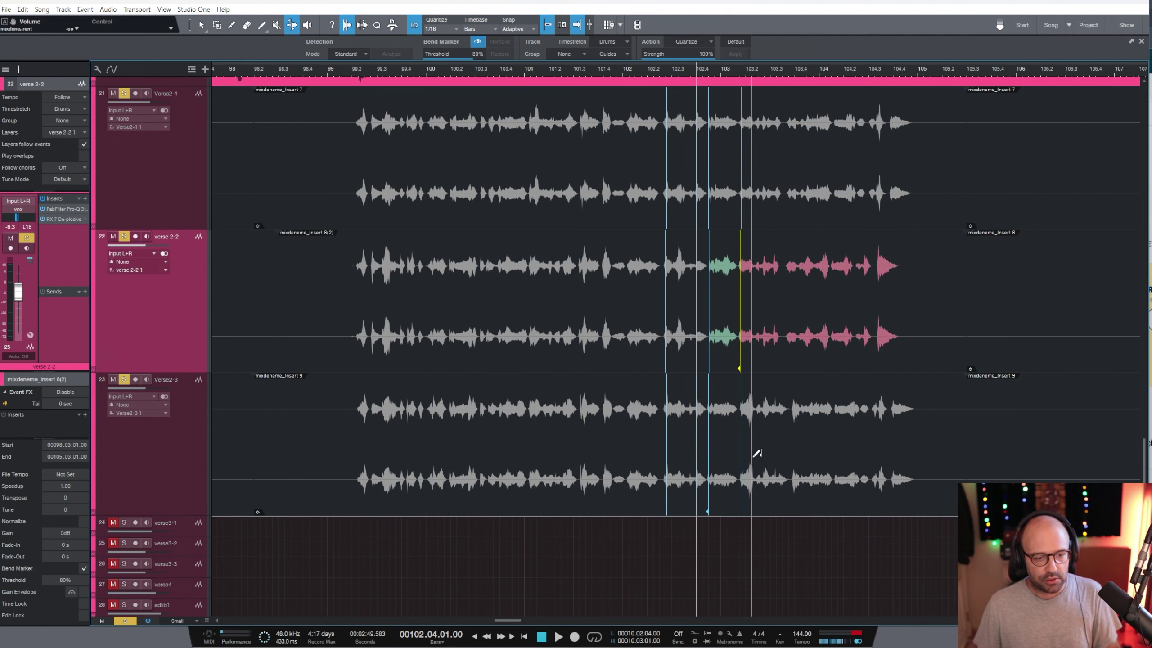
pyautogui.moveTo(751, 470); pyautogui.dragTo(739, 472)
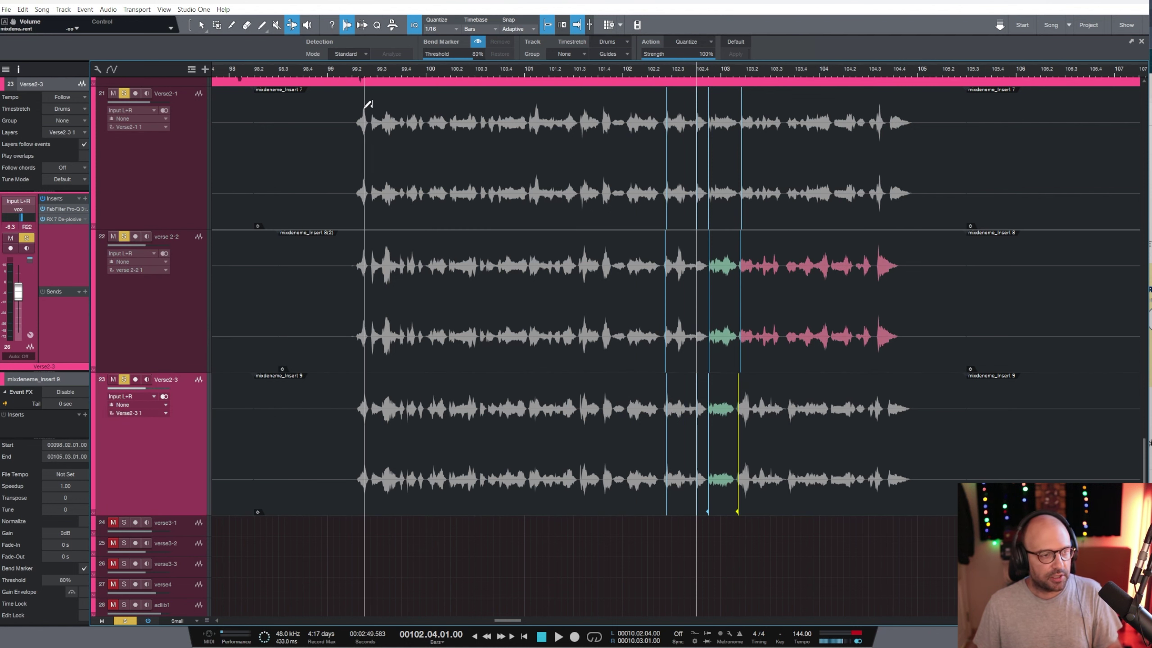
# Examine how the syllables of the three verse 2 layers line up between 99.2 and 100.3, using the Verse2-1 clip as reference.
pyautogui.moveTo(365, 76); pyautogui.dragTo(659, 183)
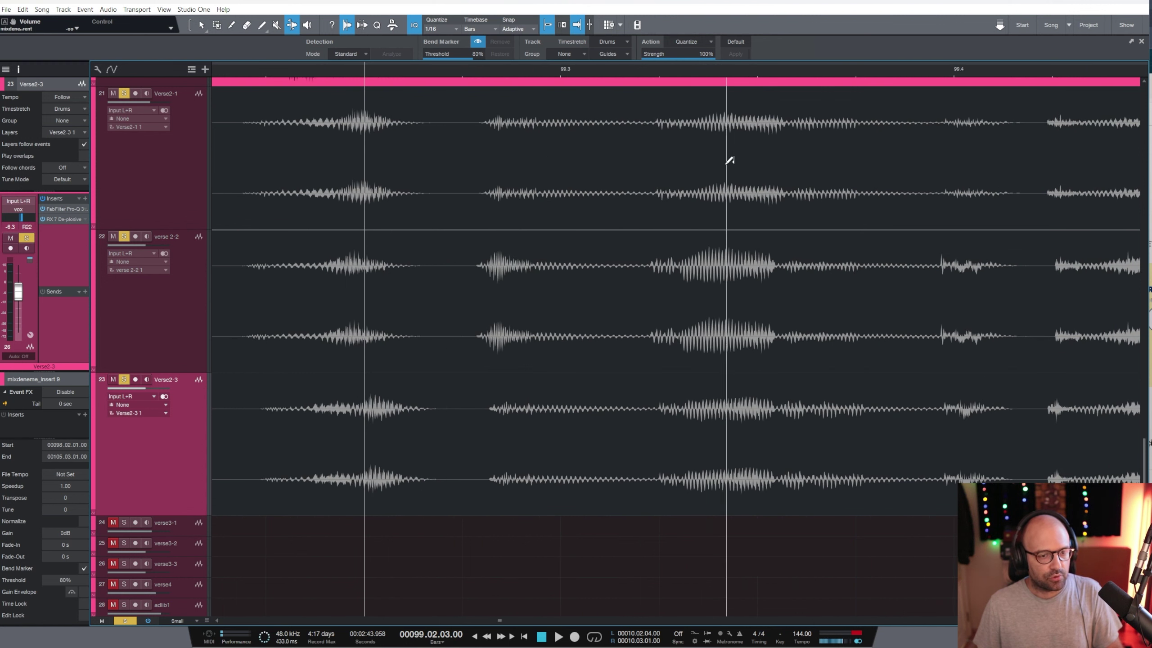
pyautogui.press('w')
pyautogui.moveTo(875, 74); pyautogui.dragTo(952, 121)
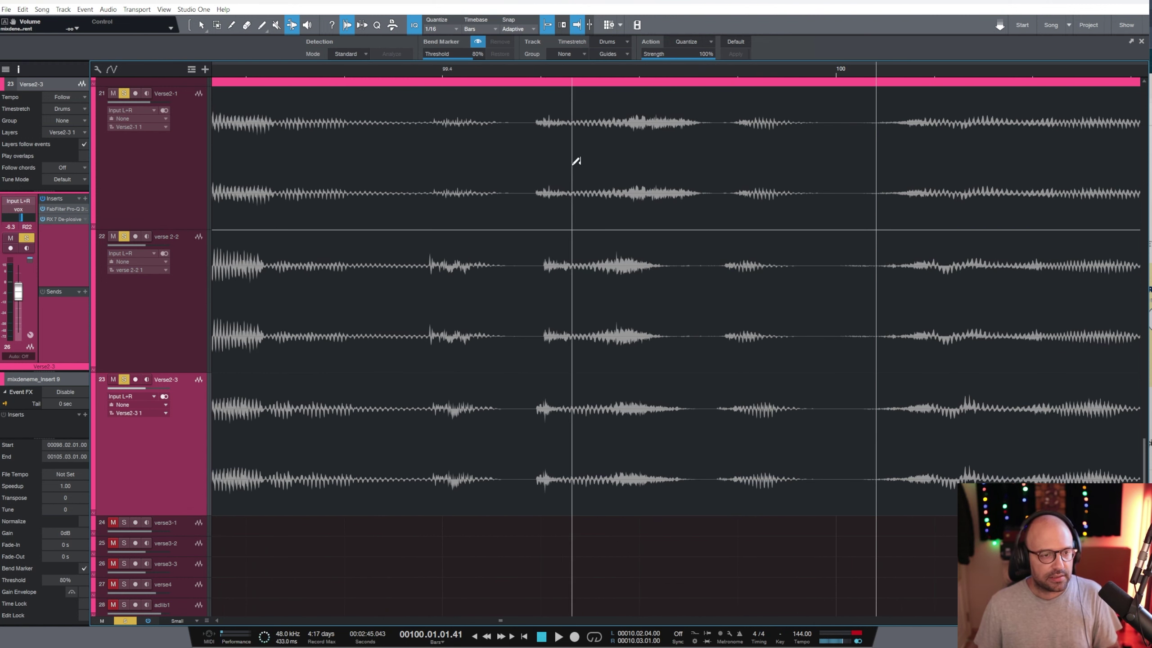
pyautogui.press('w')
pyautogui.press('1')
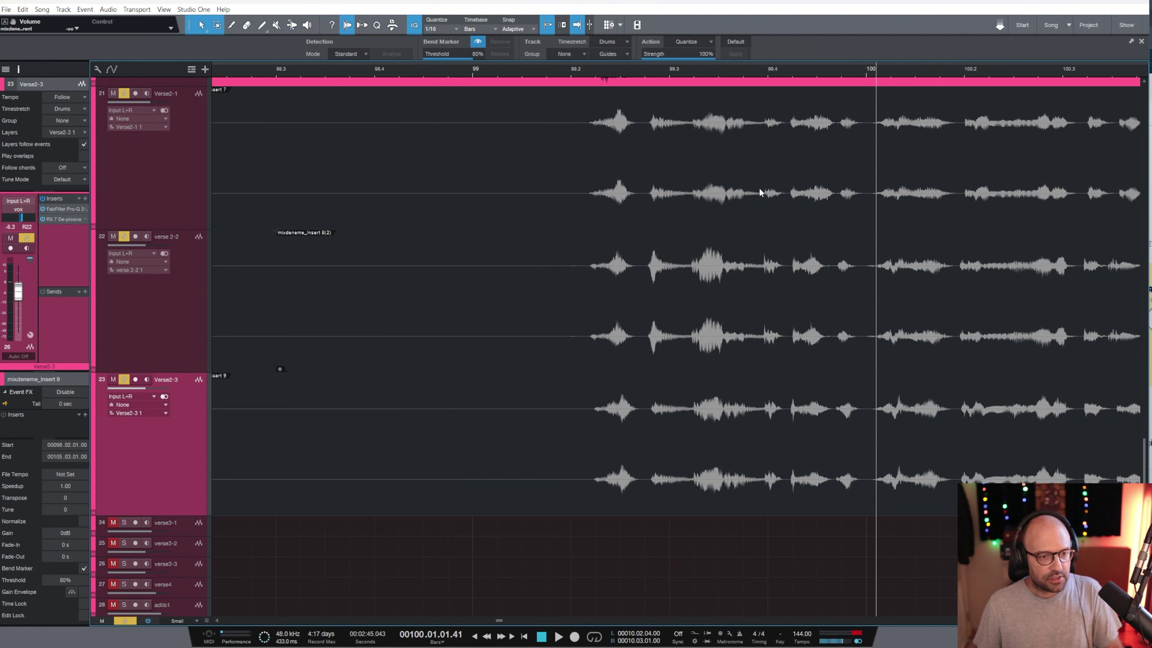
pyautogui.click(653, 118)
pyautogui.click(621, 70)
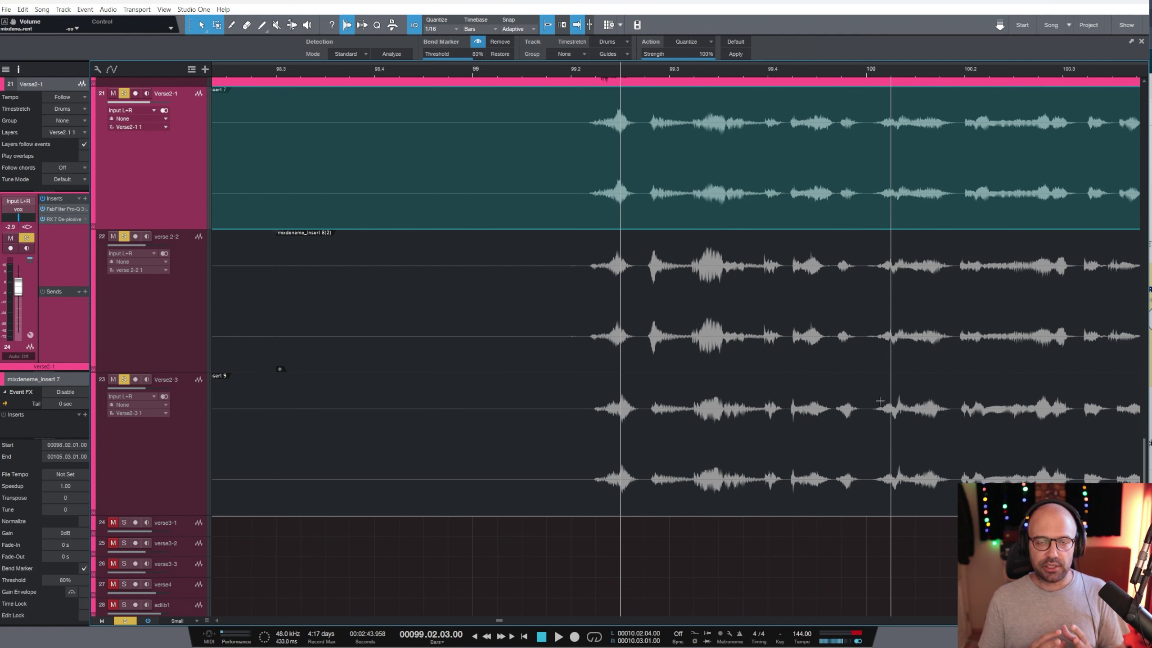
# Reset the track heights to Normal and delete the duplicated verse 1 and verse 2 clips at the far end of the song.
pyautogui.press('w')
pyautogui.press('w')
pyautogui.press('w')
pyautogui.press('w')
pyautogui.press('w')
pyautogui.press('w')
pyautogui.press('w')
pyautogui.press('w')
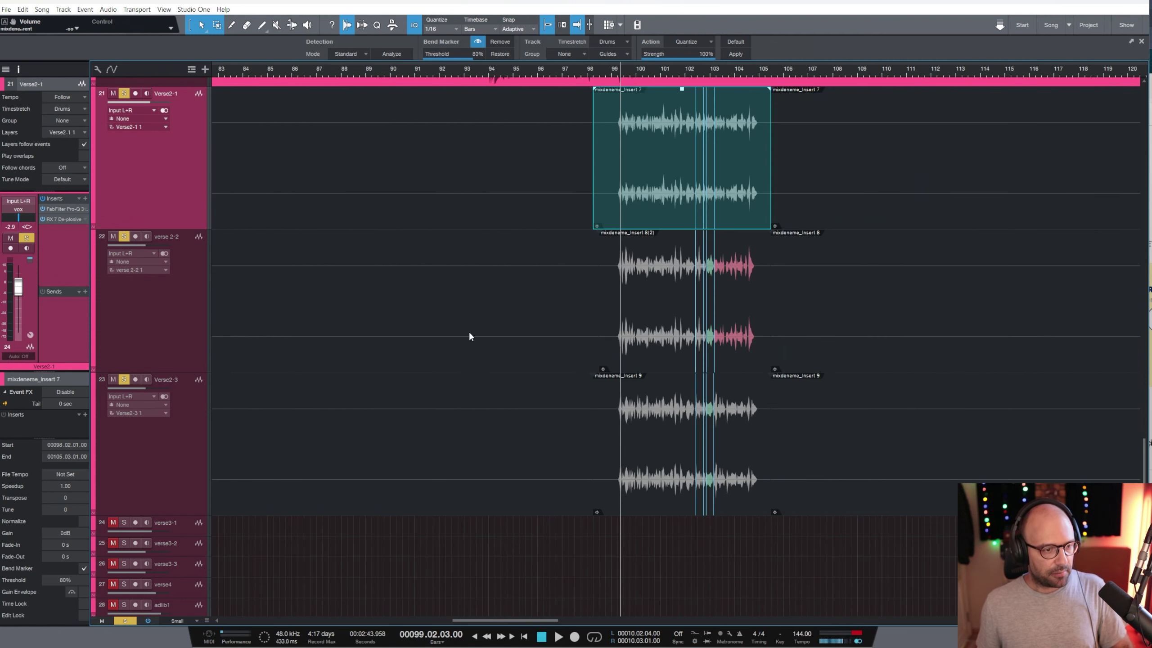
pyautogui.scroll(3, 748, 511)
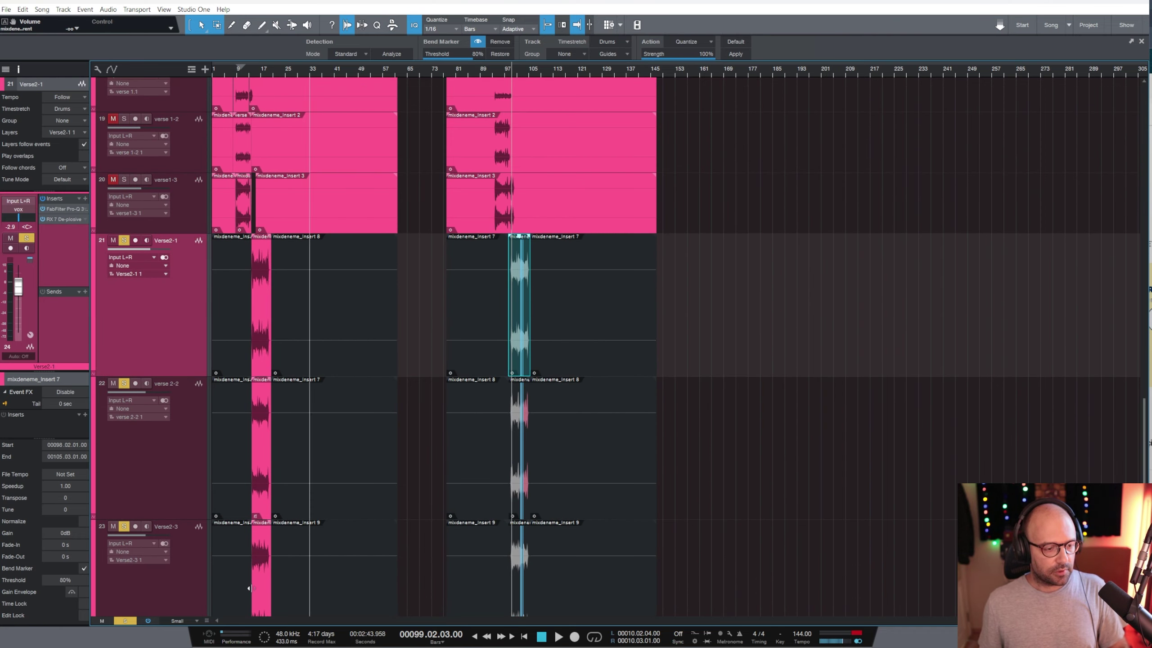
pyautogui.click(179, 620)
pyautogui.click(187, 579)
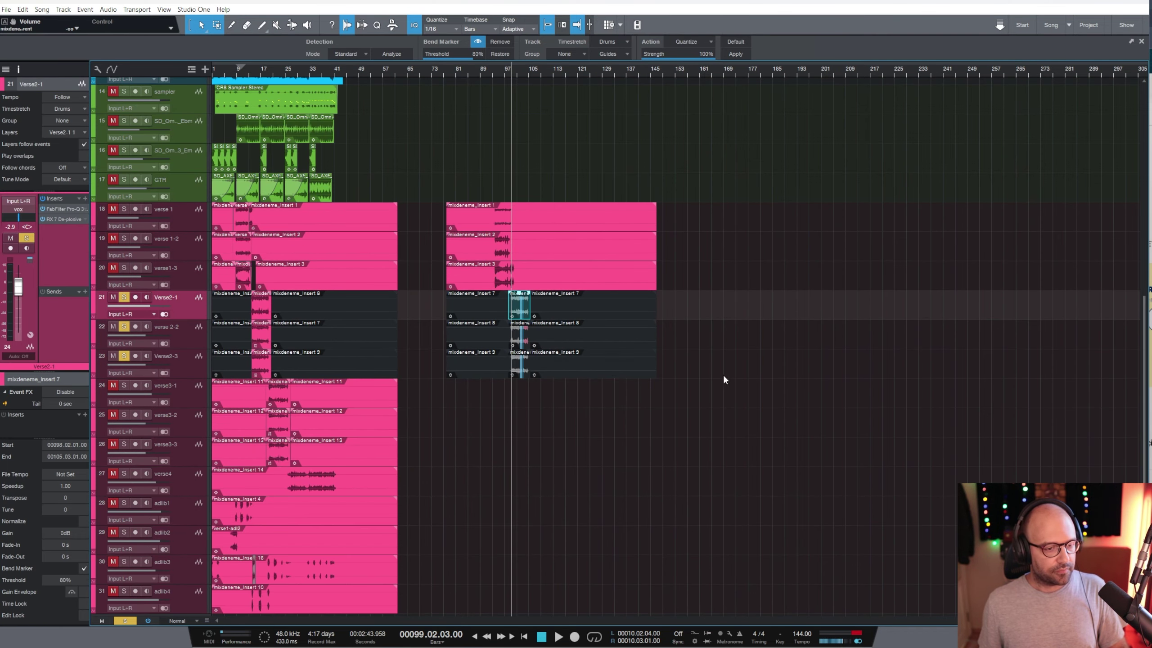
pyautogui.moveTo(722, 379); pyautogui.dragTo(474, 177)
pyautogui.press('Delete')
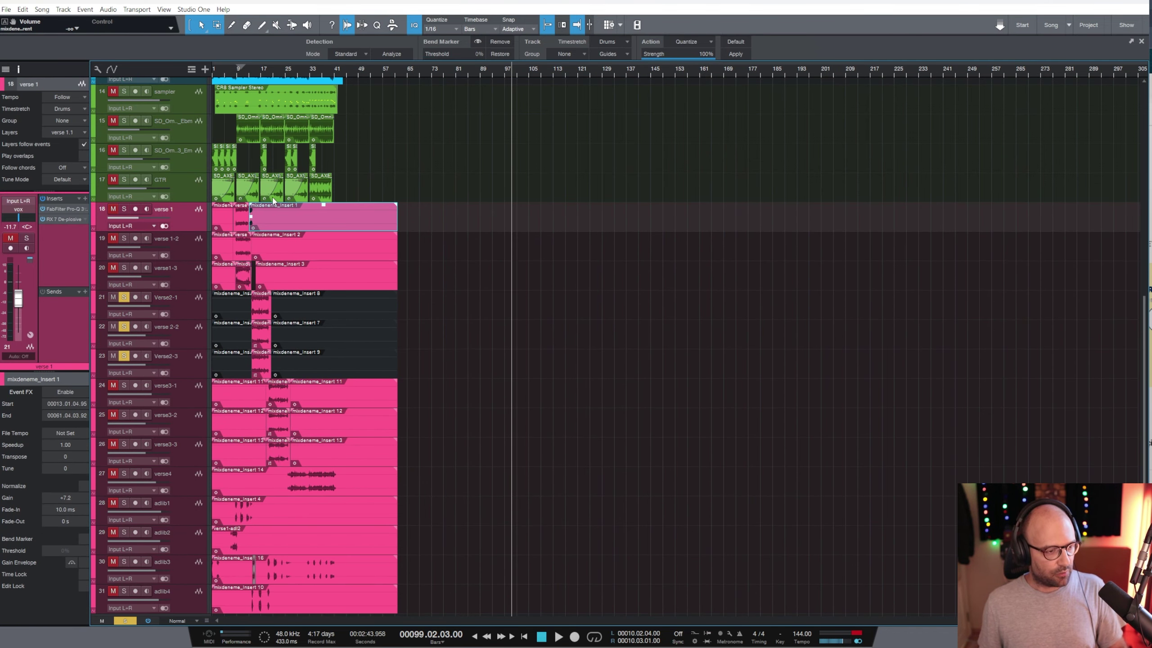
# Review the vocal arrangement by selecting the layered clips of verses 1, 2 and 3 and the single verse4 clip in turn.
pyautogui.moveTo(232, 68); pyautogui.dragTo(236, 200)
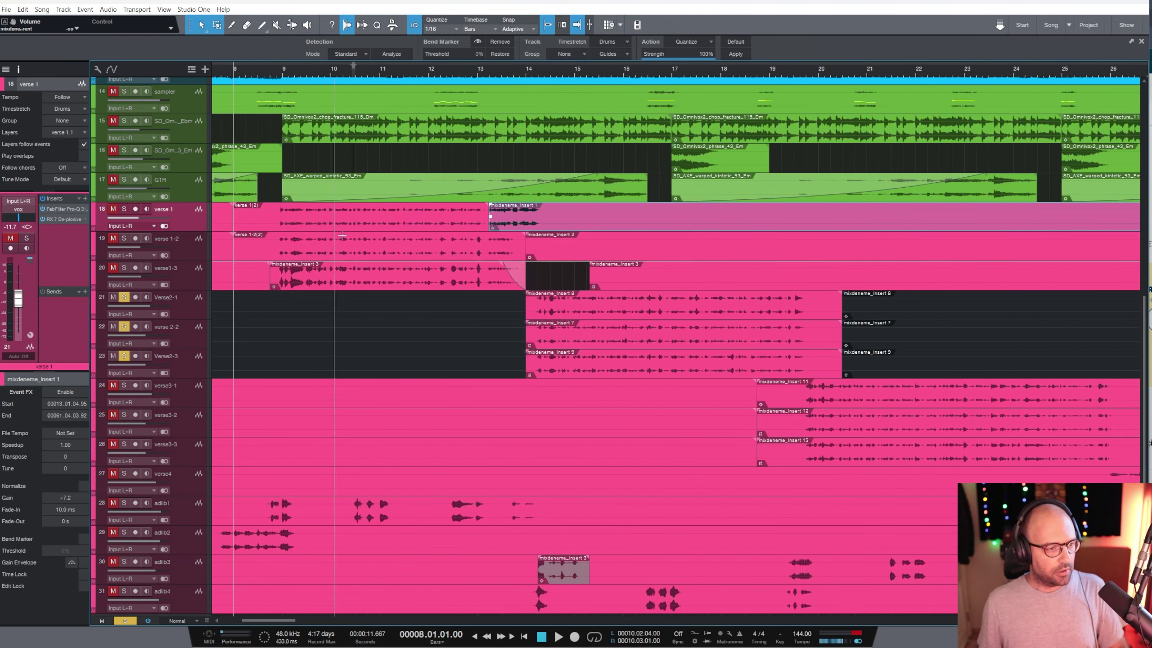
pyautogui.click(360, 247)
pyautogui.keyDown('shift'); pyautogui.click(346, 281); pyautogui.keyUp('shift')
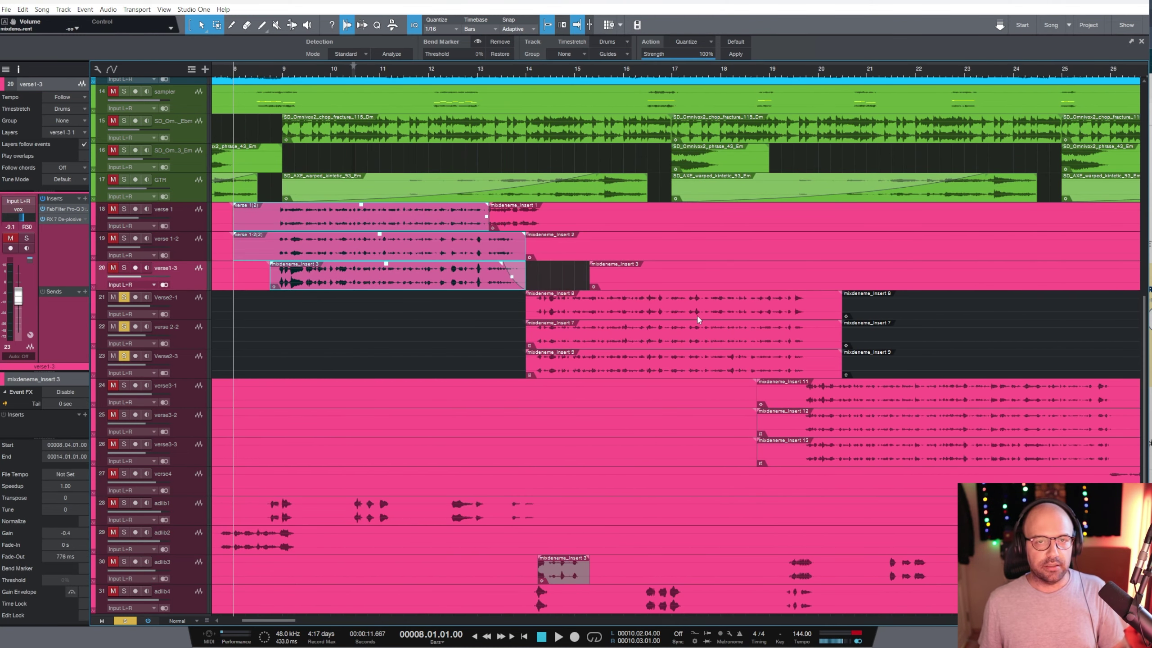
pyautogui.click(651, 311)
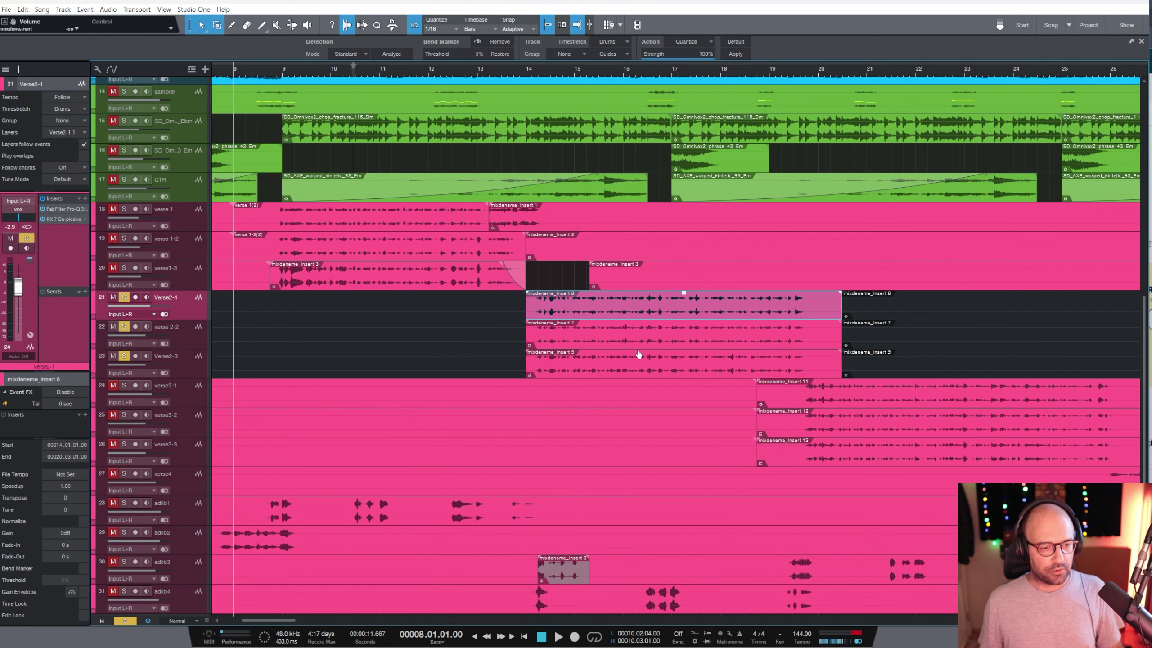
pyautogui.click(637, 370)
pyautogui.press('w')
pyautogui.click(615, 399)
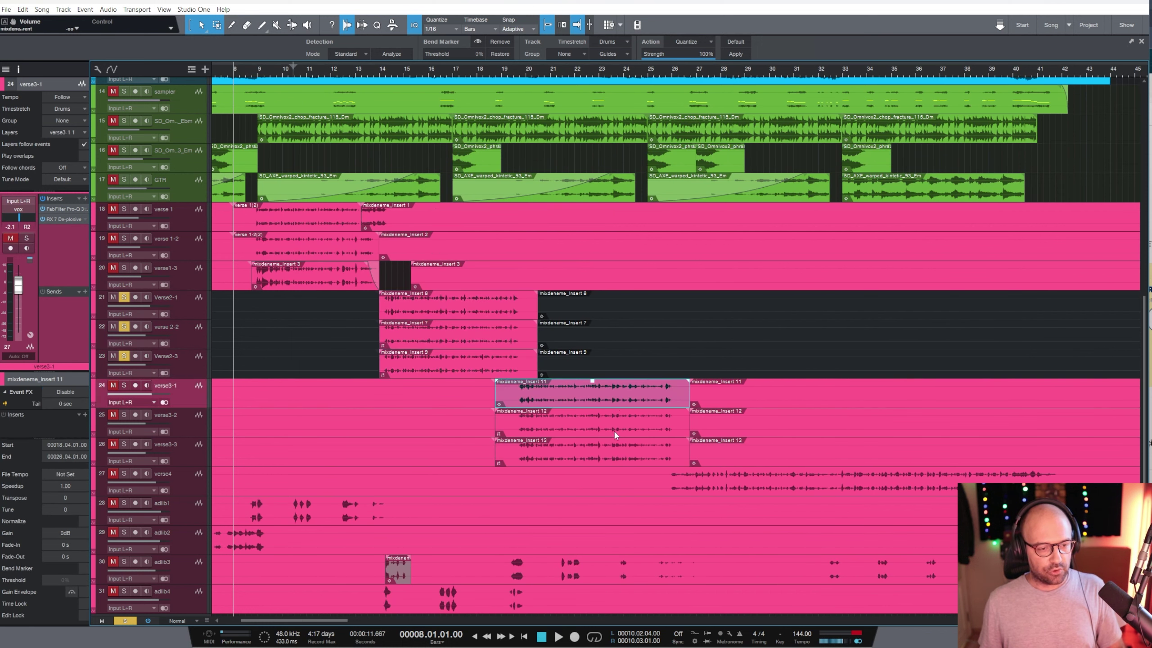
pyautogui.keyDown('shift'); pyautogui.click(607, 454); pyautogui.keyUp('shift')
pyautogui.press('w')
pyautogui.scroll(-1, 558, 475)
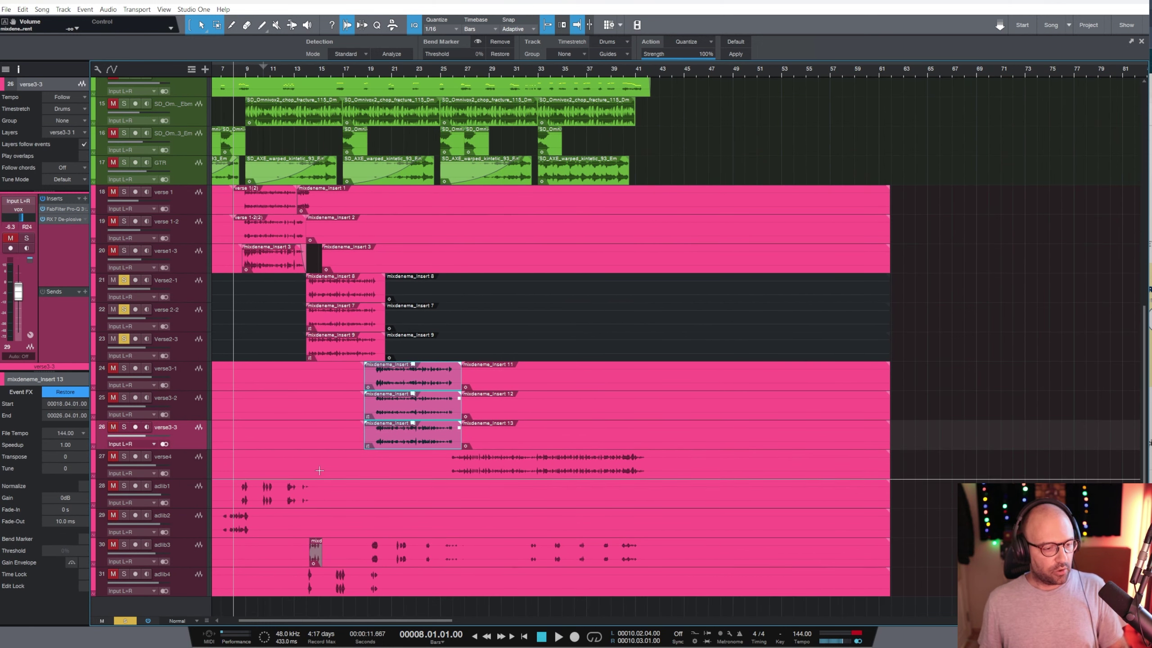
pyautogui.click(559, 477)
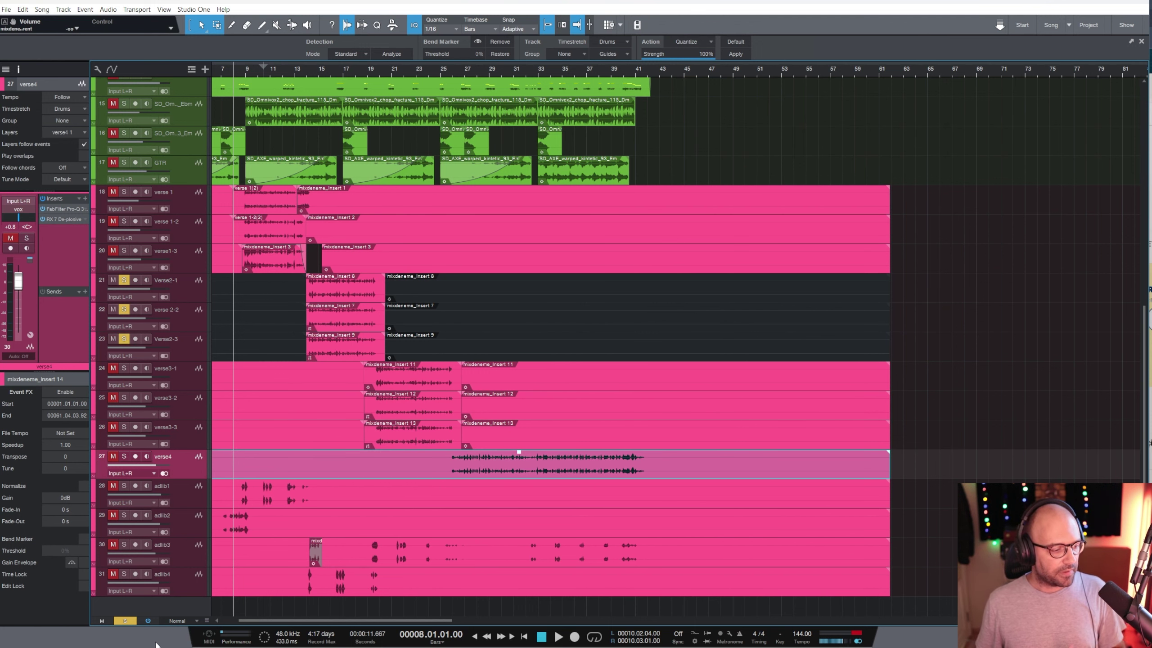
# Clear the solo on all tracks and open the mixer on the verse 1 channel.
pyautogui.click(135, 619)
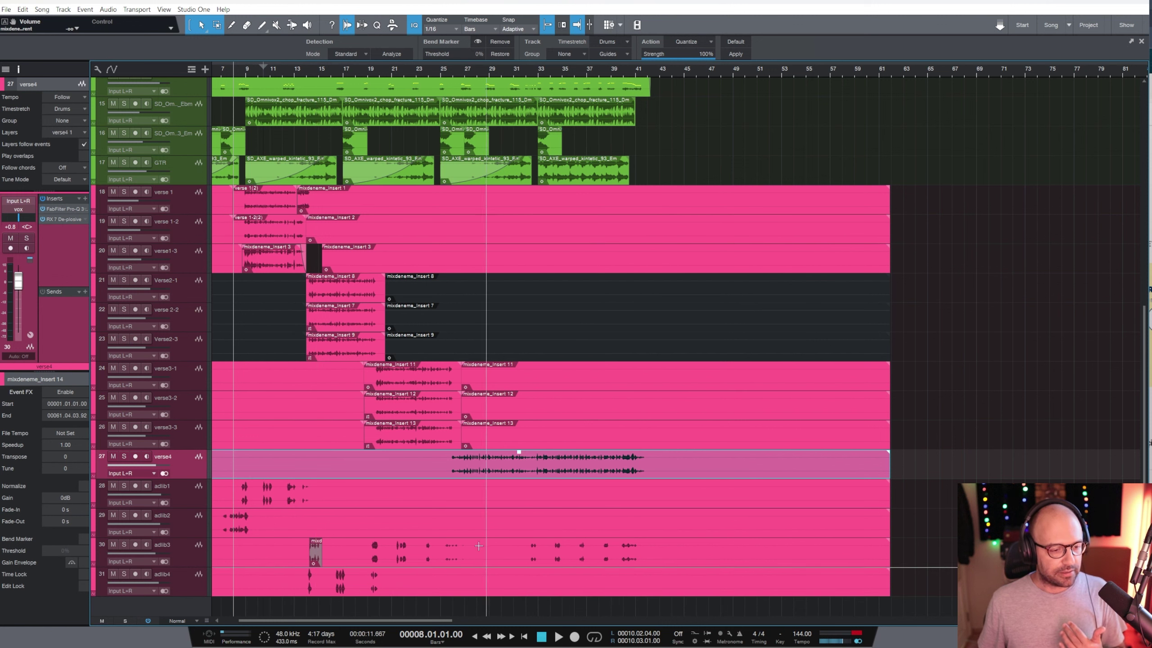
pyautogui.click(185, 202)
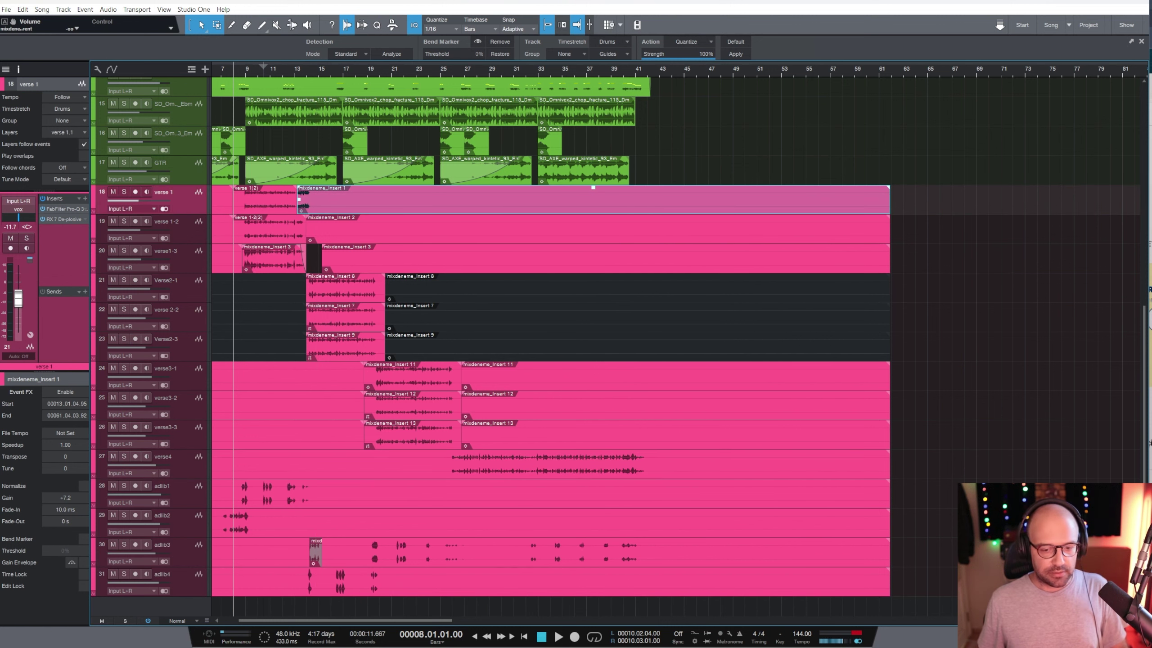
pyautogui.press('F3')
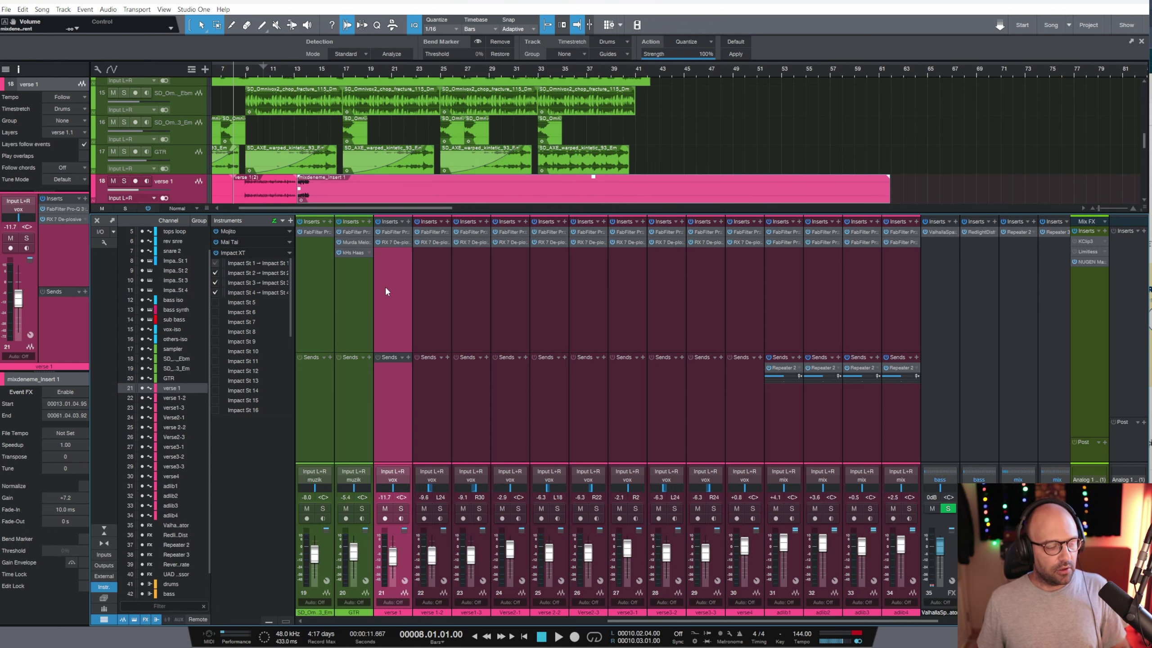
# Inspect the settings of the FabFilter Pro-Q 3 and RX 7 De-plosive inserts on the verse 1 channel.
pyautogui.click(394, 232)
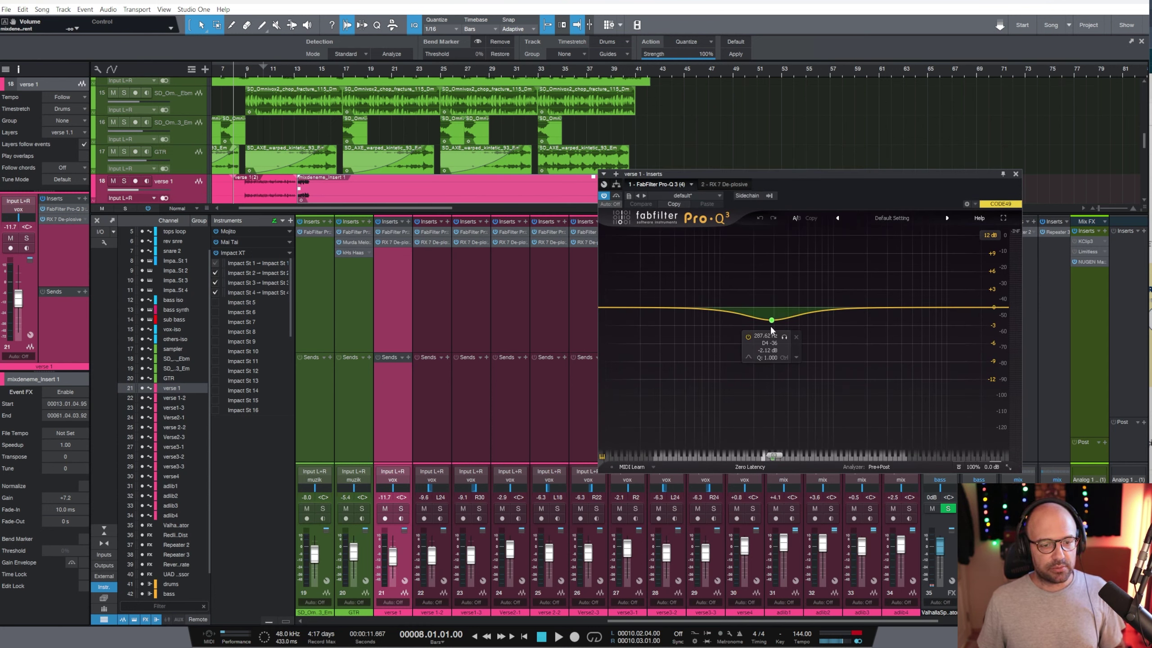
pyautogui.click(1015, 174)
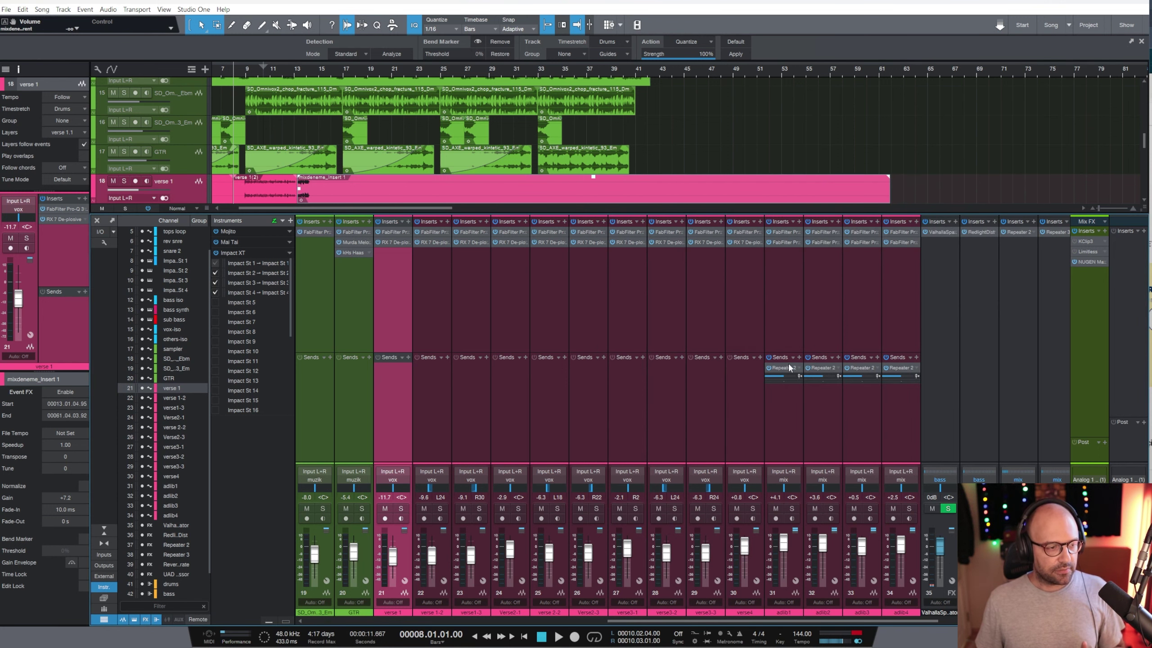
pyautogui.click(393, 241)
pyautogui.moveTo(717, 174); pyautogui.dragTo(658, 237)
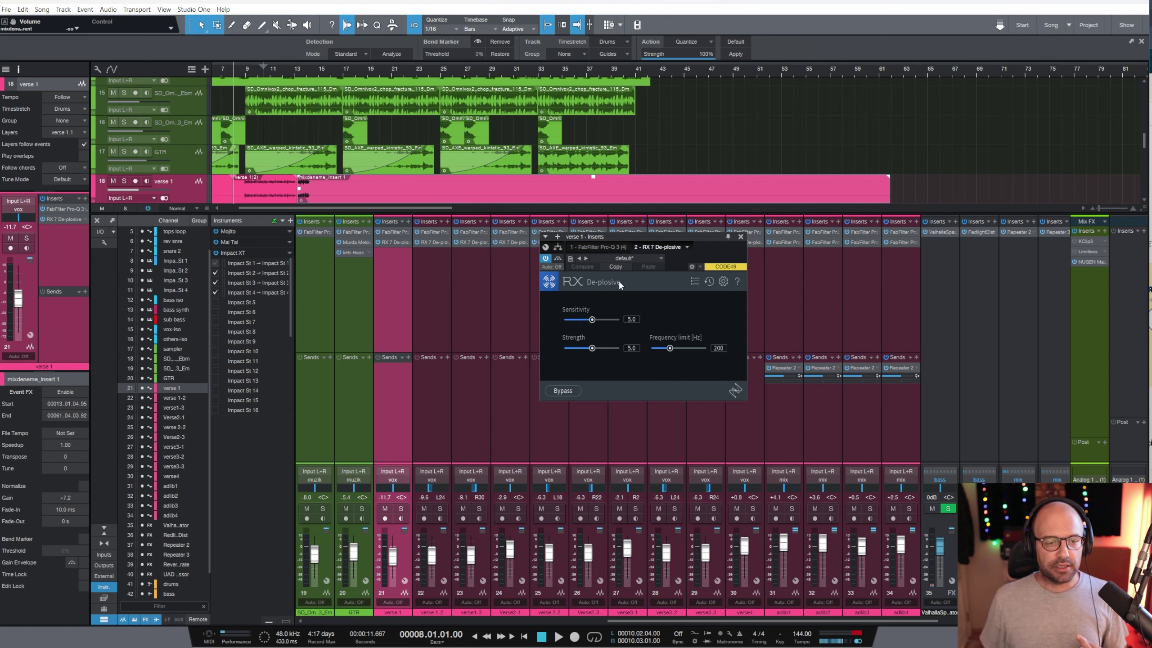
pyautogui.click(741, 237)
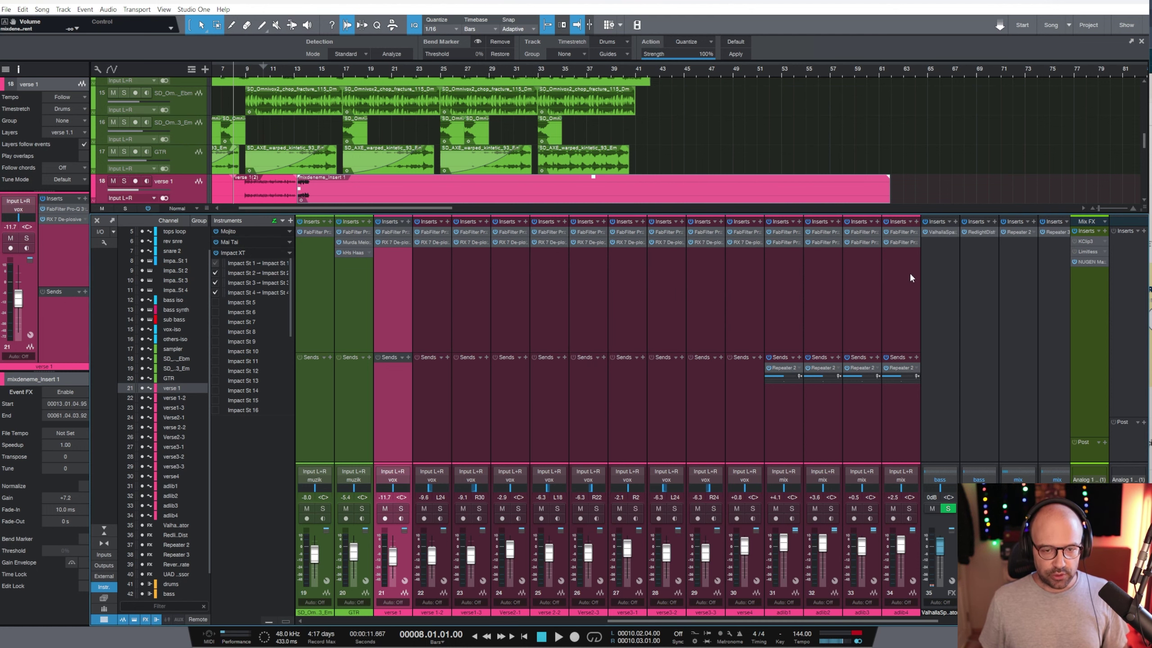
# Inspect the FabFilter Pro-Q 3 curve and the TrackLimit limiter settings on the vox bus.
pyautogui.moveTo(743, 621); pyautogui.dragTo(868, 625)
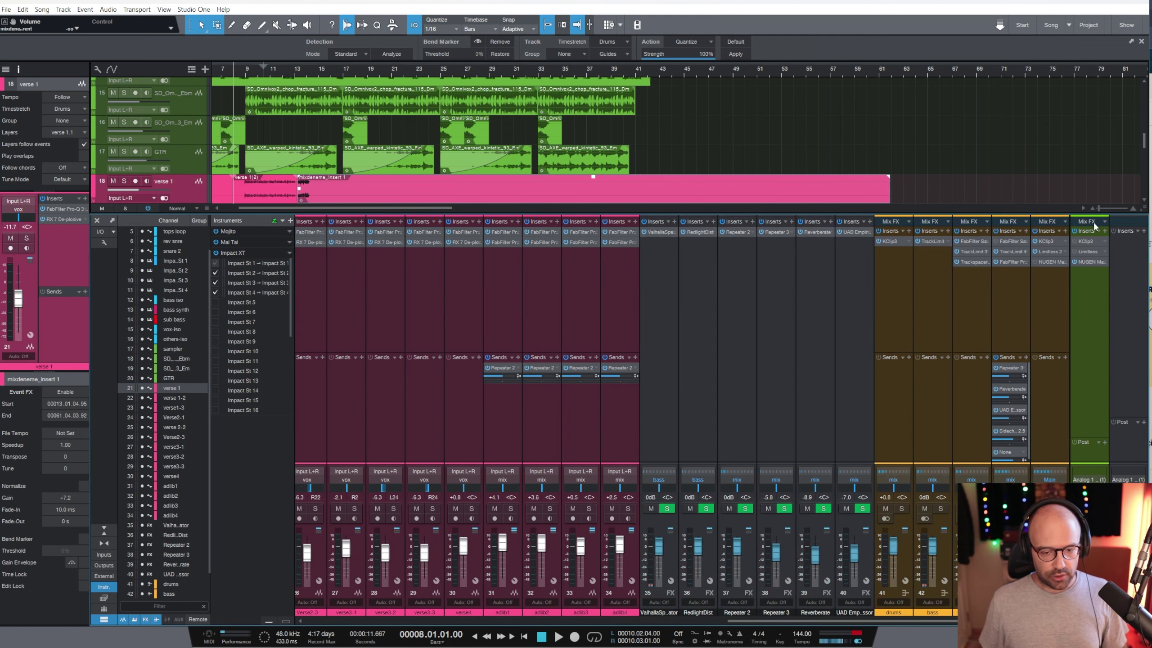
pyautogui.click(1065, 290)
pyautogui.click(1014, 301)
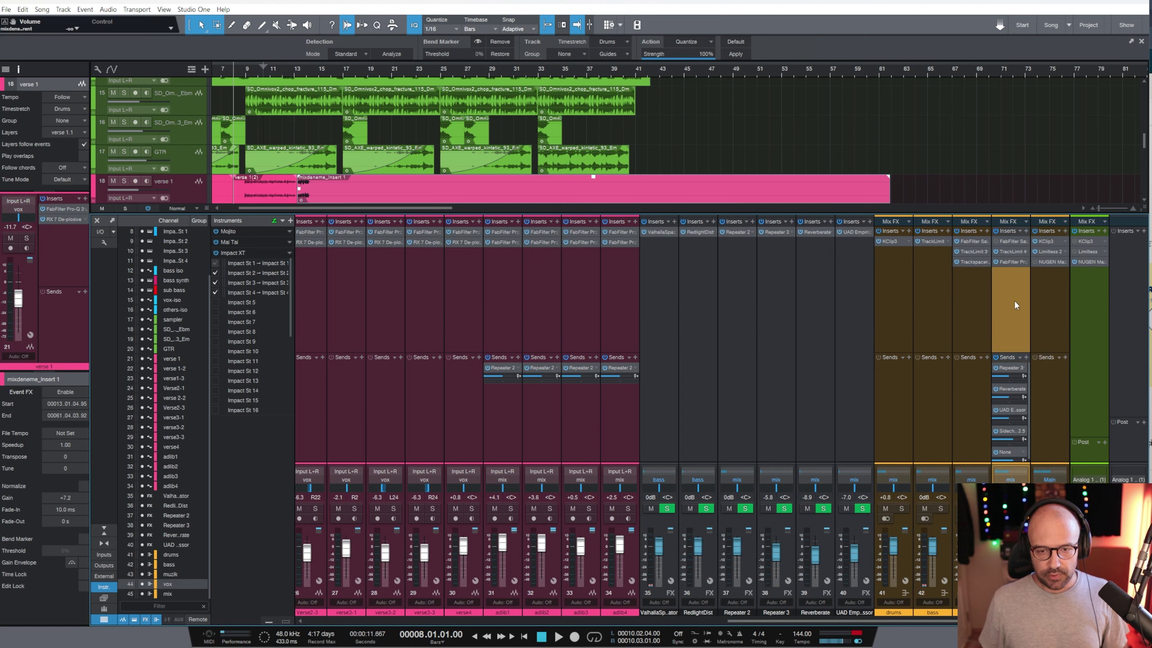
pyautogui.click(1006, 265)
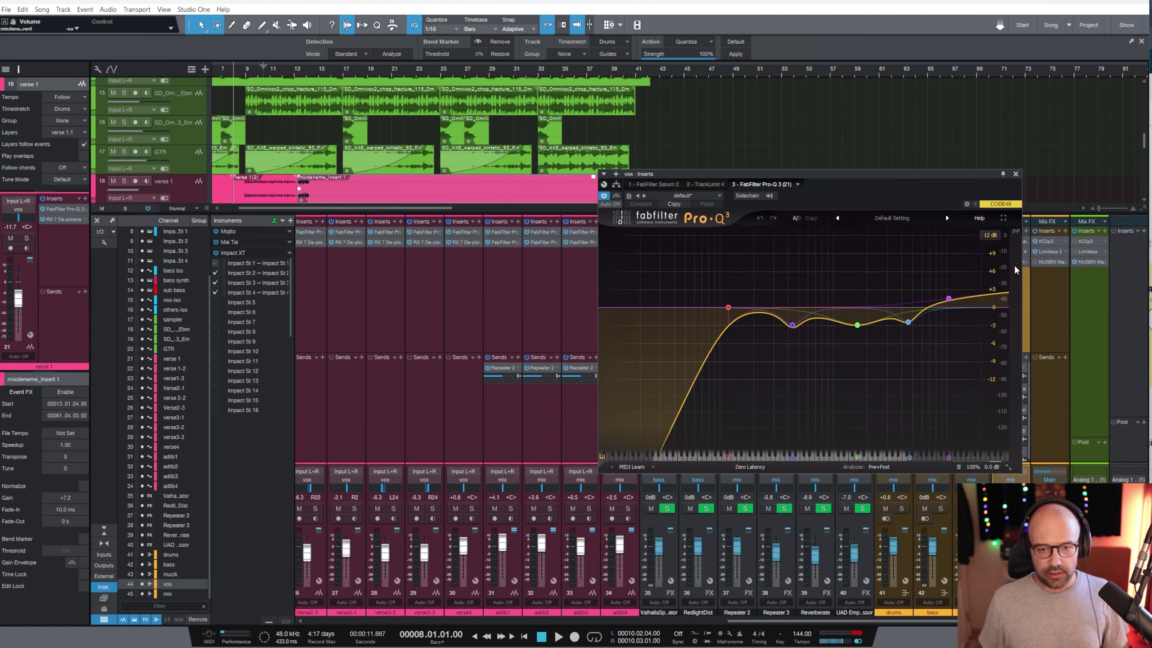
pyautogui.moveTo(972, 178); pyautogui.dragTo(710, 199)
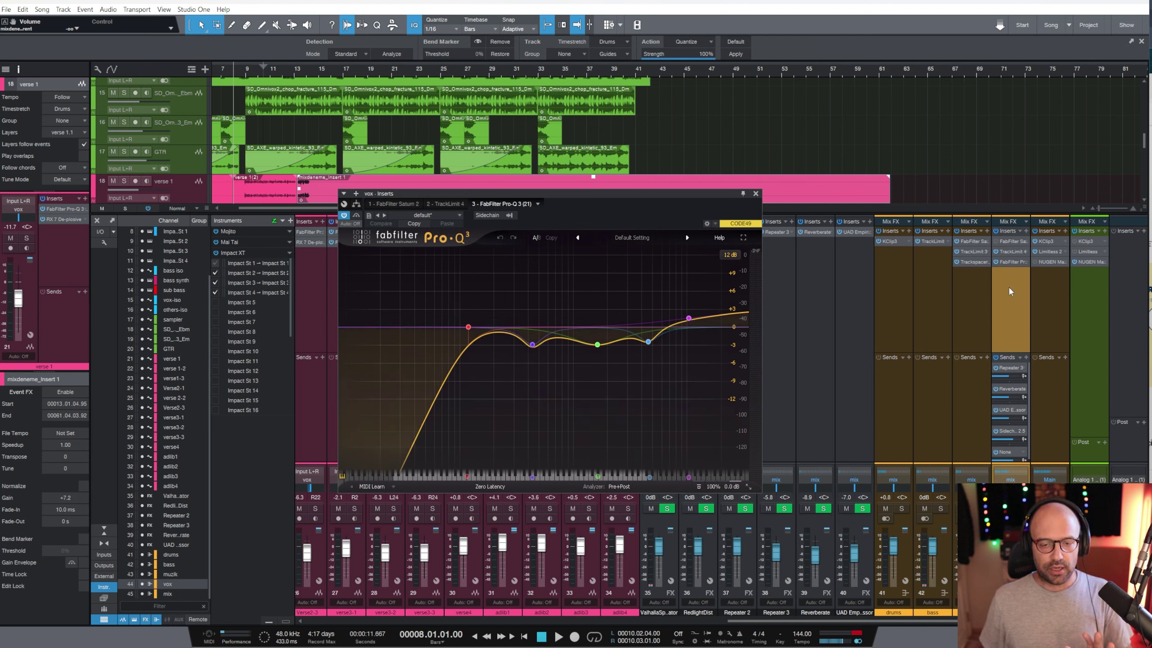
pyautogui.click(1013, 251)
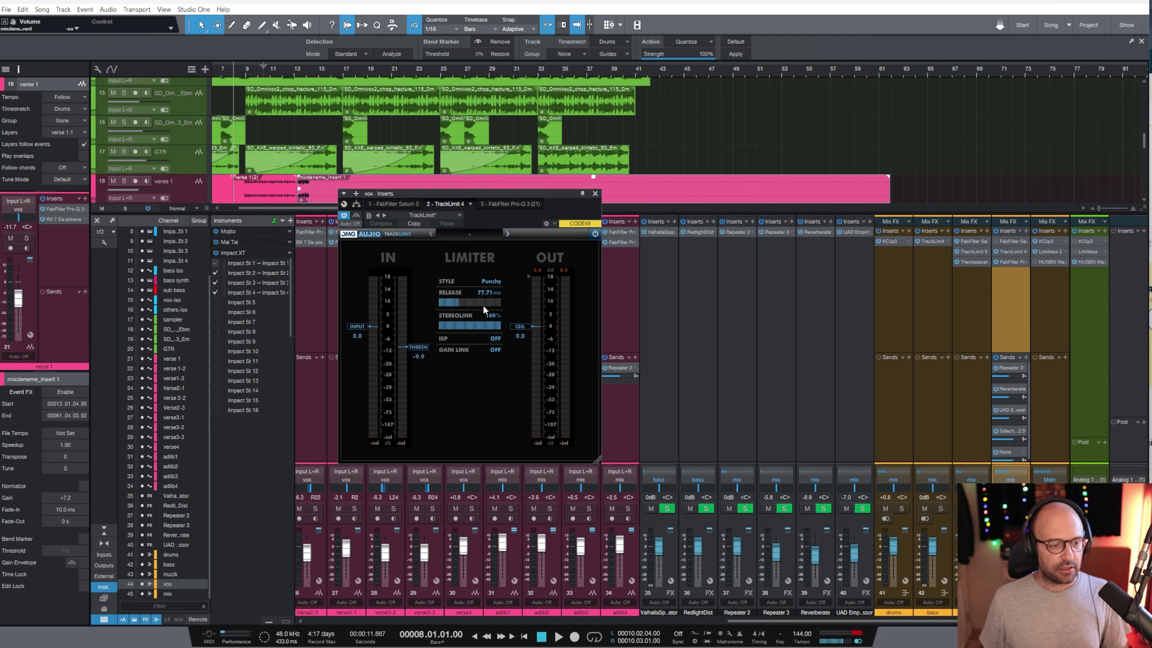
pyautogui.click(595, 194)
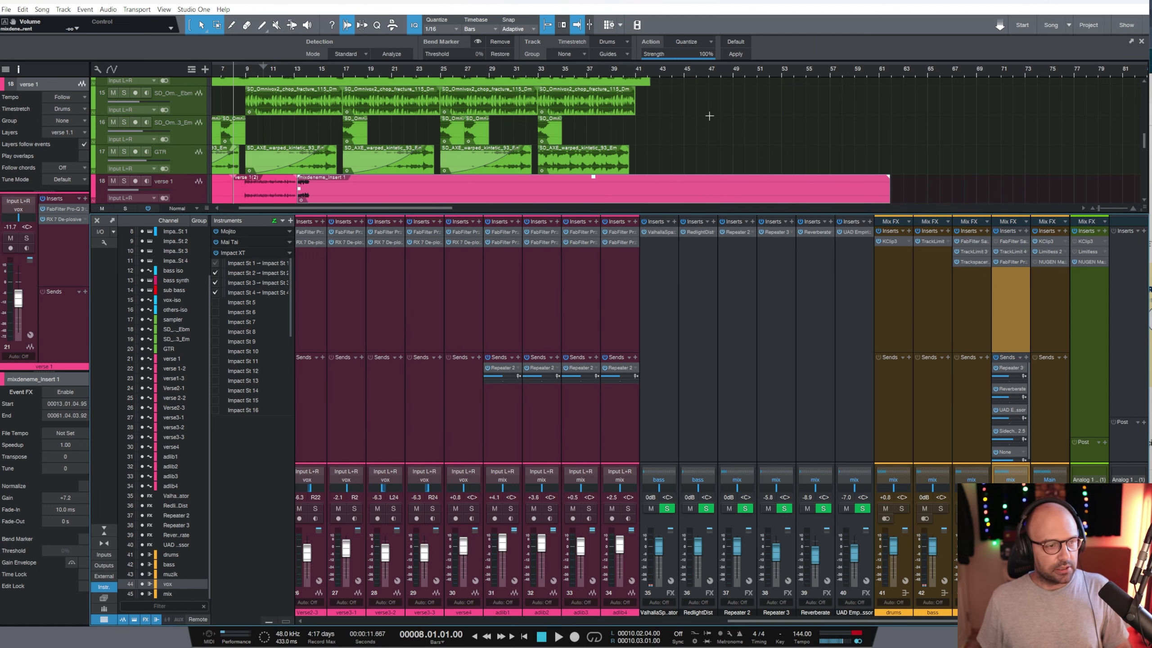
# Examine the verse 1 layers' waveforms between bars 9 and 13, and select the Main and mix channels in turn.
pyautogui.scroll(-3, 252, 145)
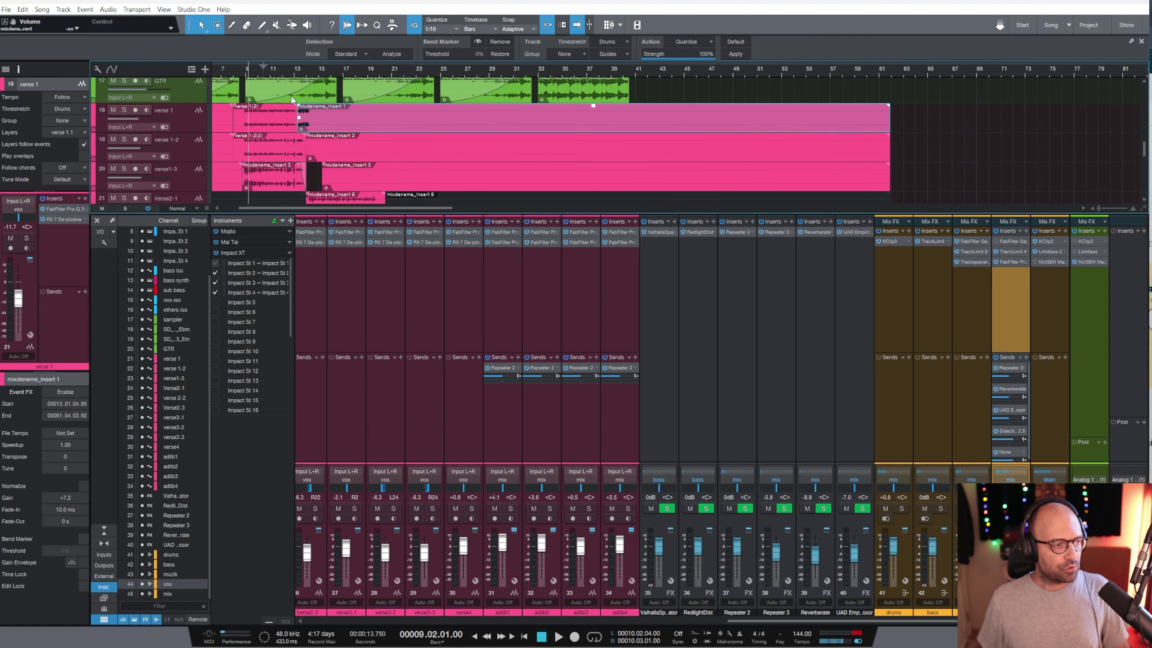
pyautogui.scroll(8, 389, 136)
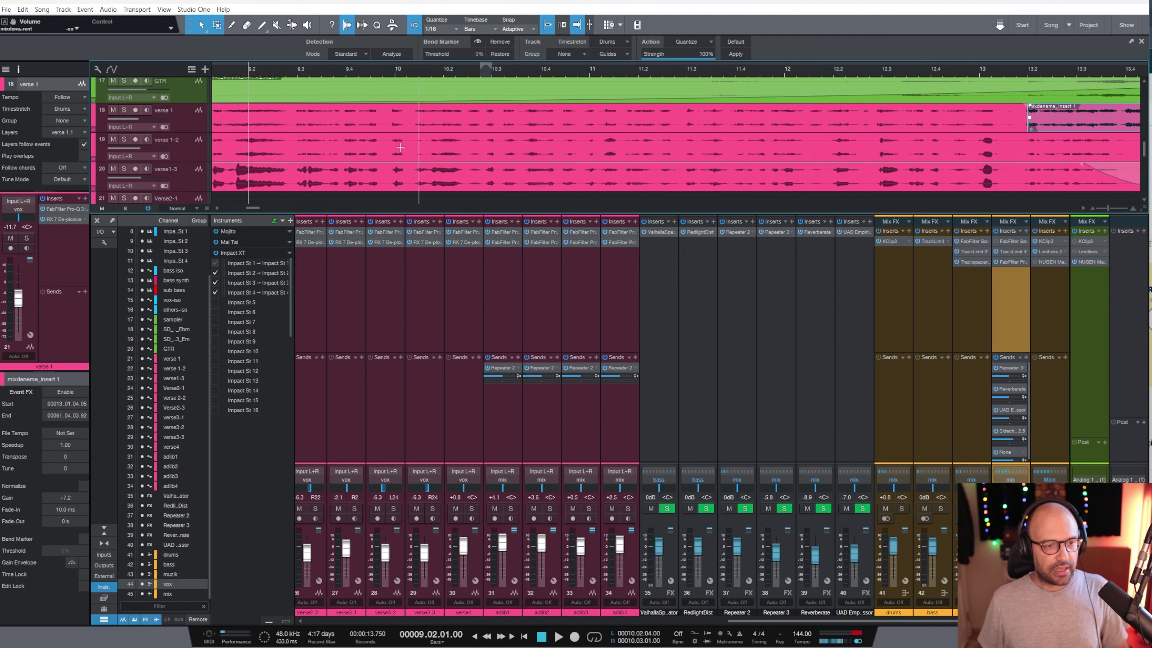
pyautogui.scroll(-8, 1024, 139)
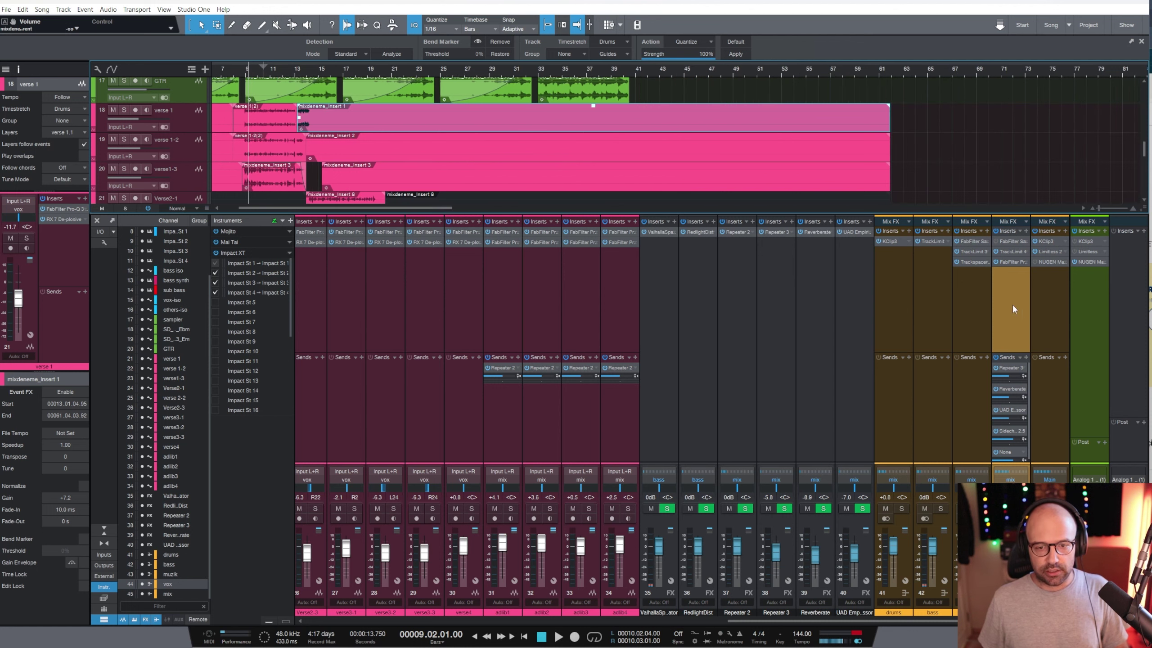
pyautogui.click(1078, 313)
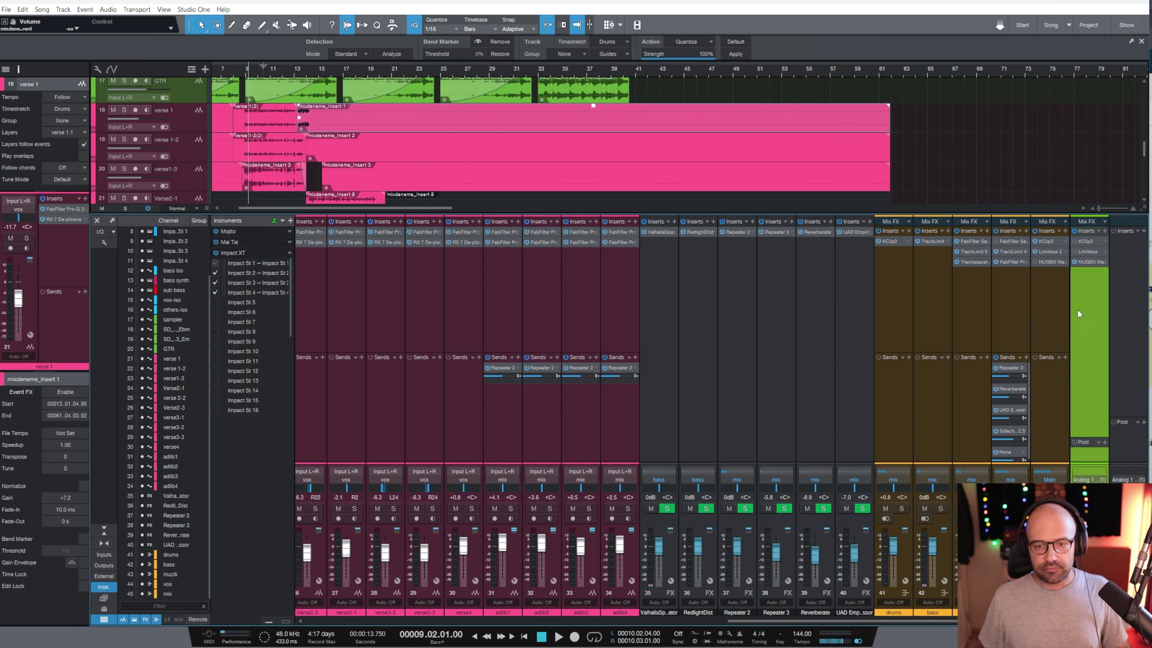
pyautogui.click(1041, 268)
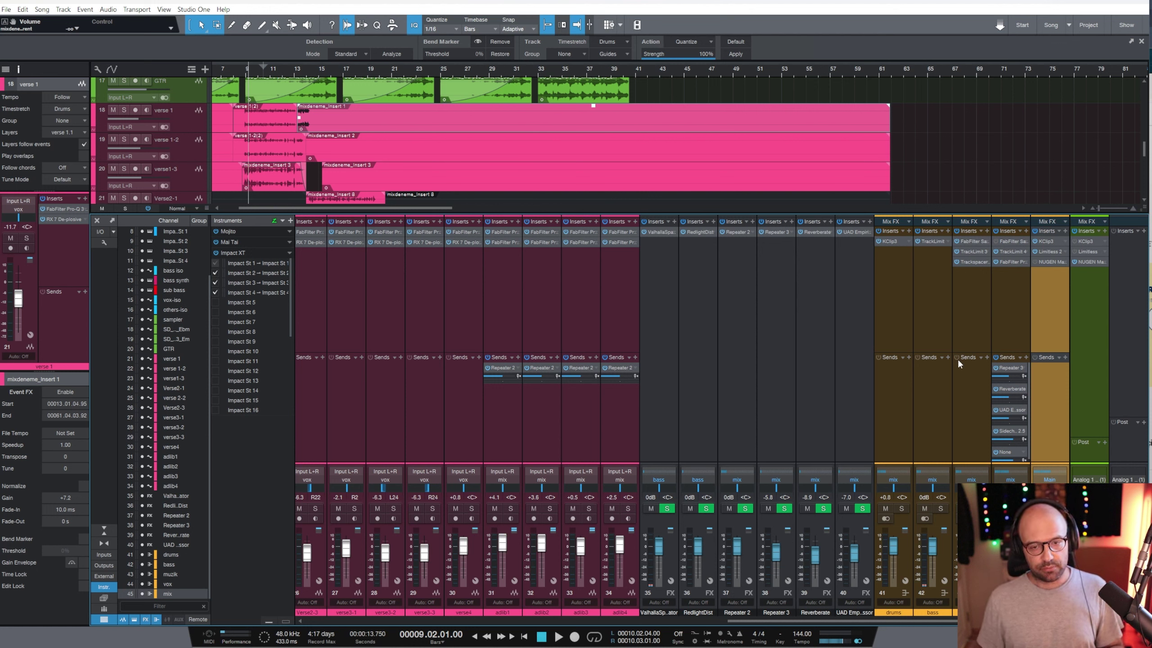
# Play the song, hide the mixer's instrument list and switch the mixer channels to the narrow view.
pyautogui.press('w')
pyautogui.press('space')
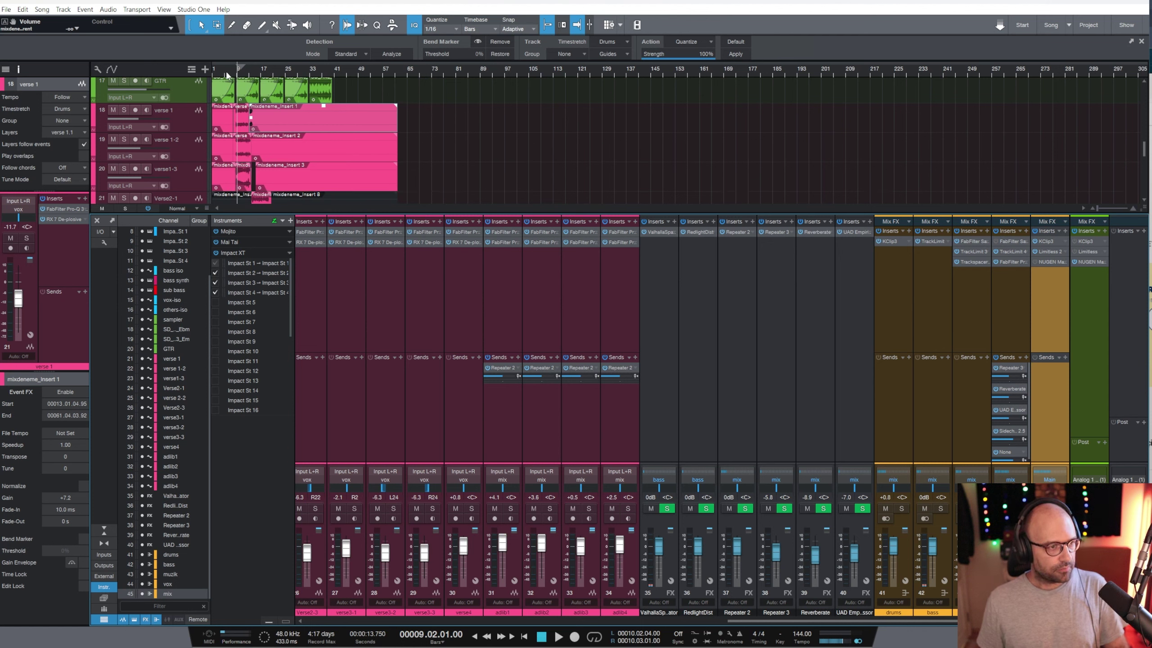
pyautogui.press('e')
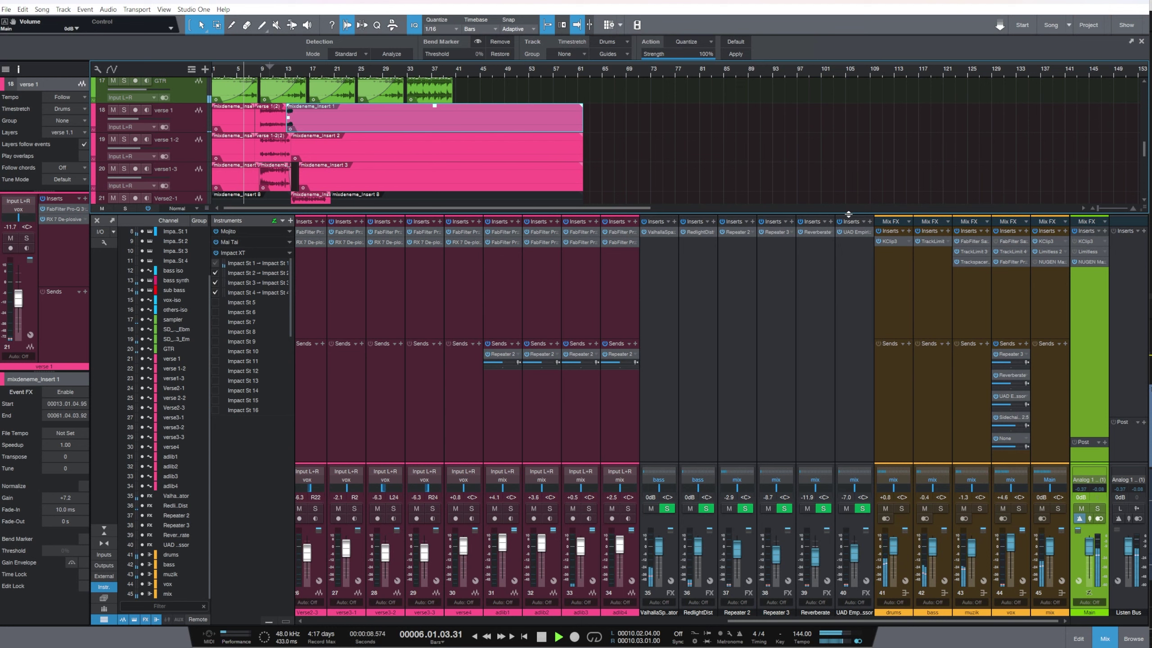
pyautogui.click(104, 590)
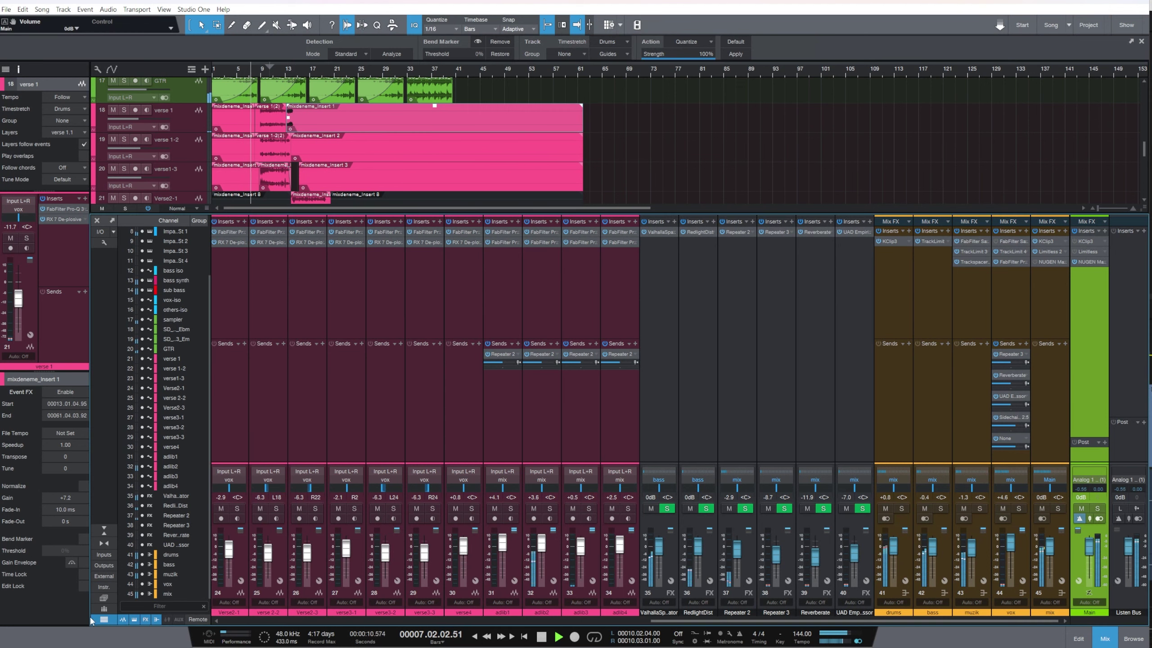
pyautogui.click(104, 543)
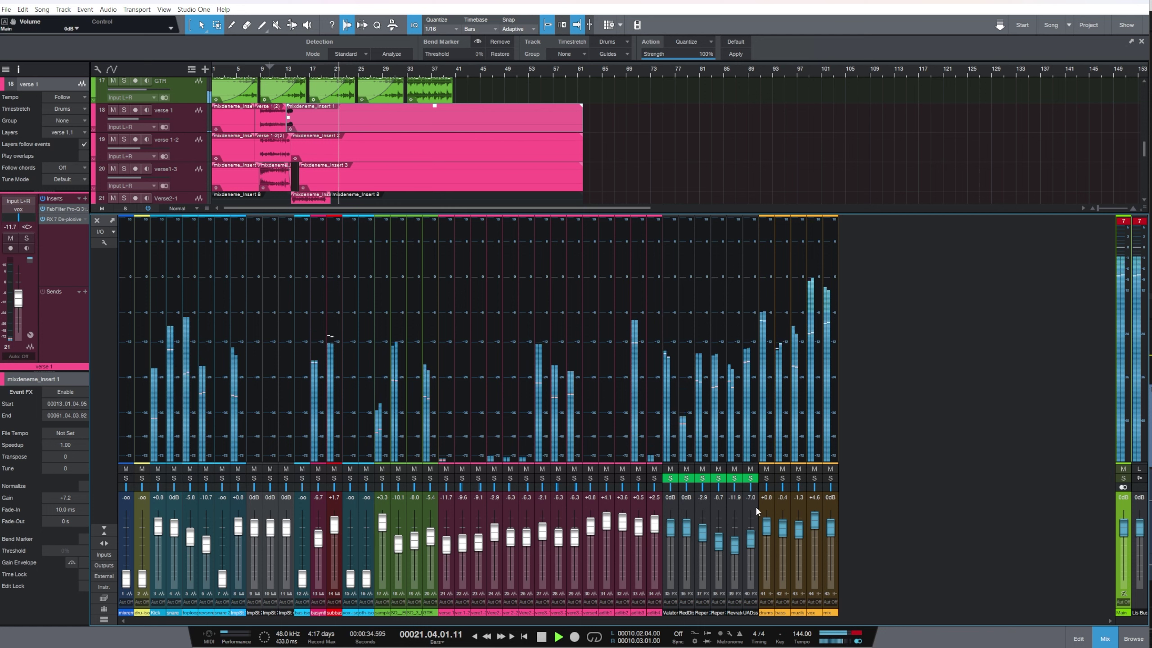
# During playback, set the verse4 channel level to -0.4 dB and lower the mix bus to -0.4 dB.
pyautogui.moveTo(645, 487)
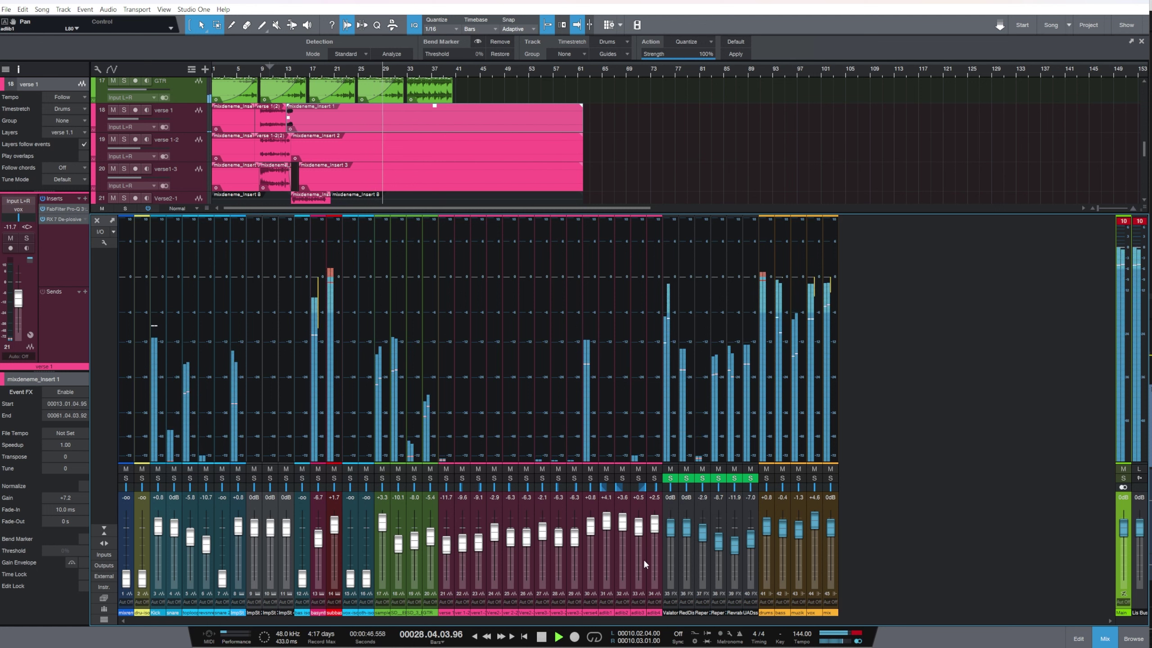
pyautogui.moveTo(590, 528); pyautogui.dragTo(590, 529)
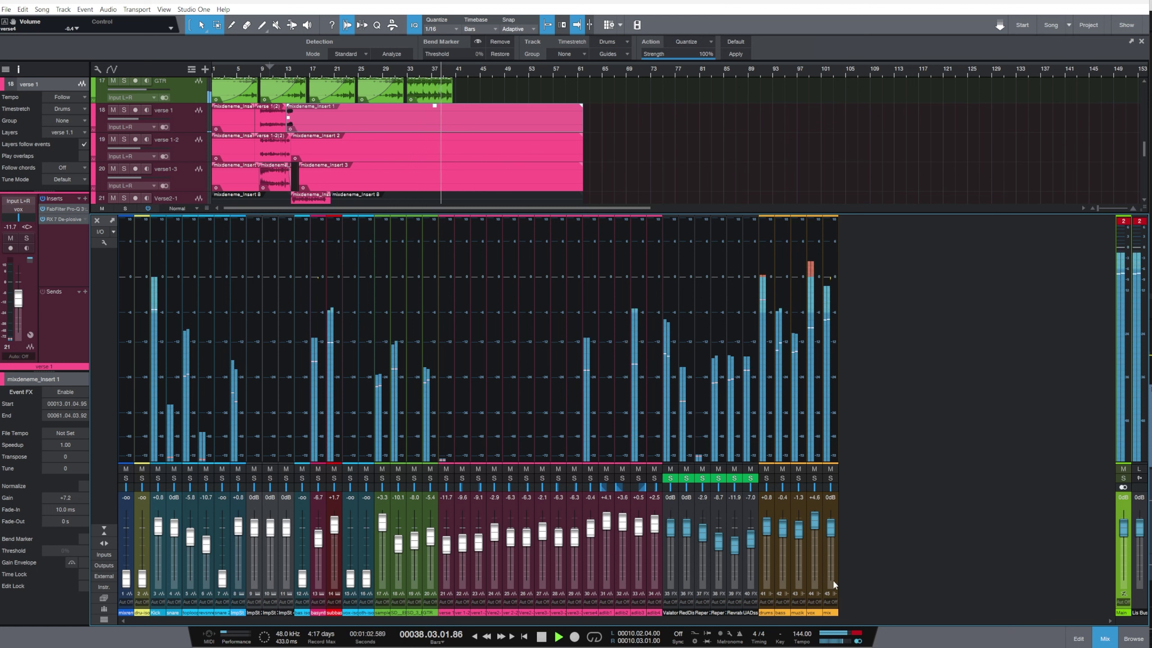
pyautogui.scroll(-1, 833, 580)
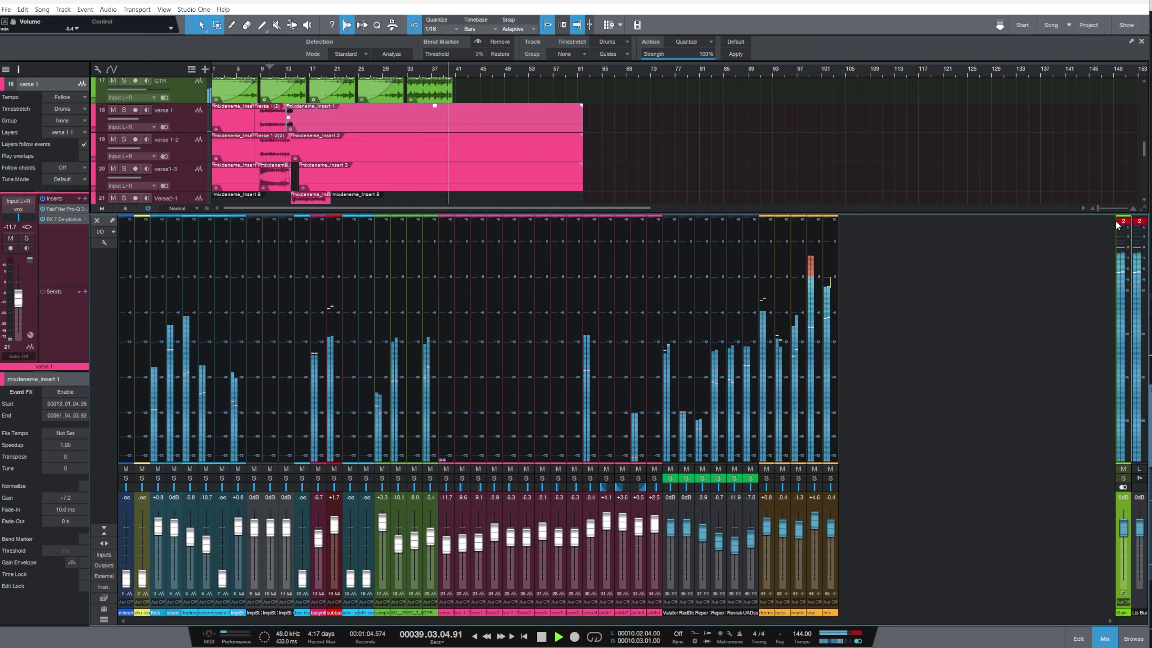